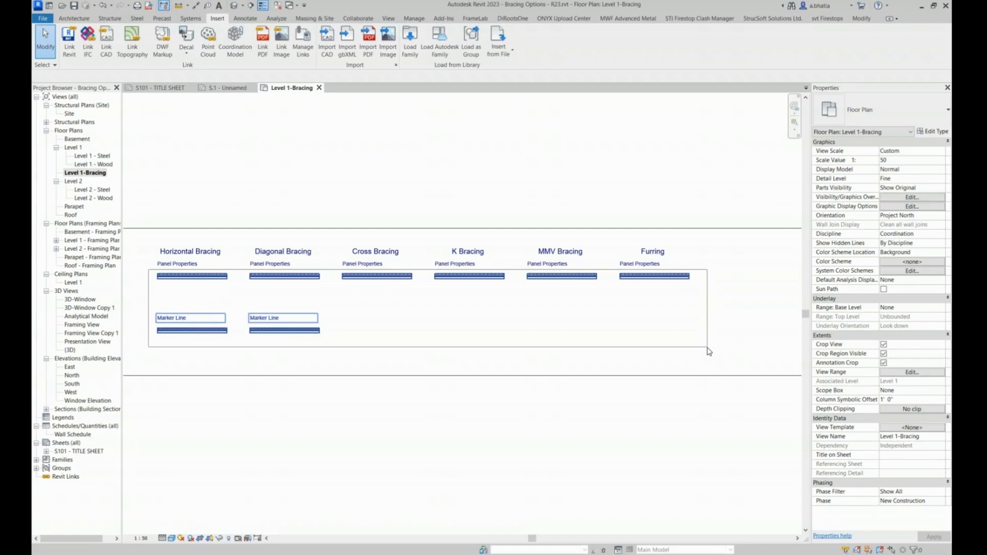
Step: Select all the bracing walls, apply the project's existing template map, and quick-create framing panels on them
left_click_drag(708, 348, 708, 348)
left_click(632, 20)
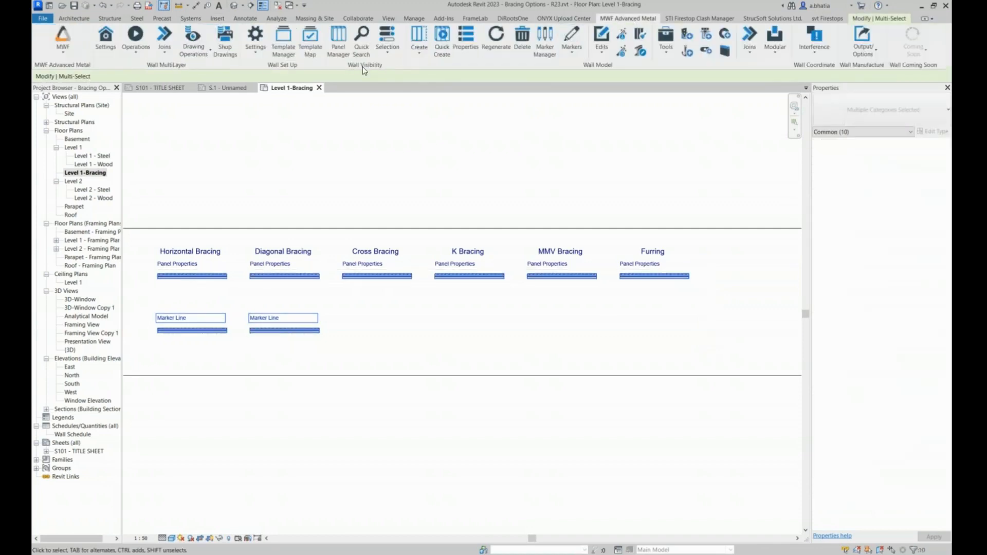
left_click(310, 40)
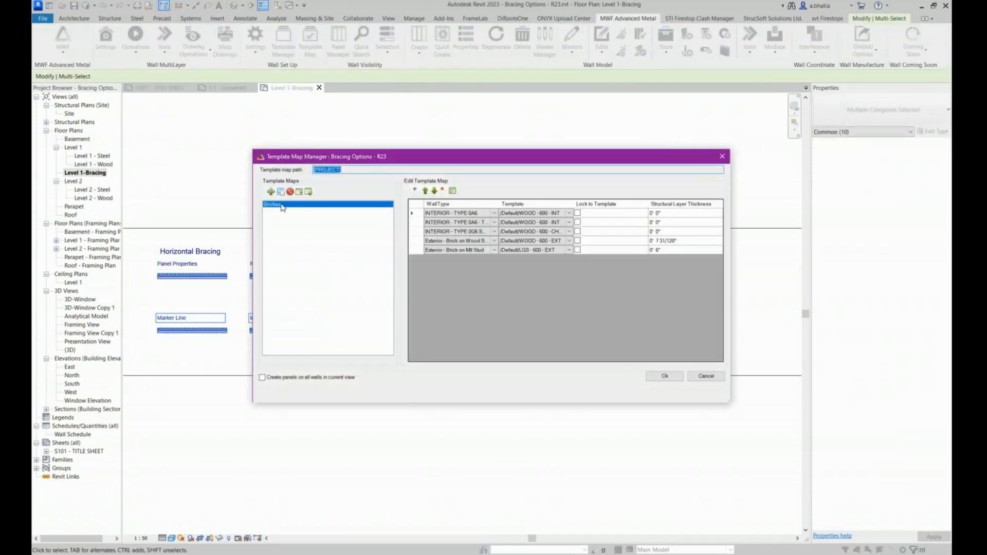
left_click(282, 205)
left_click(663, 377)
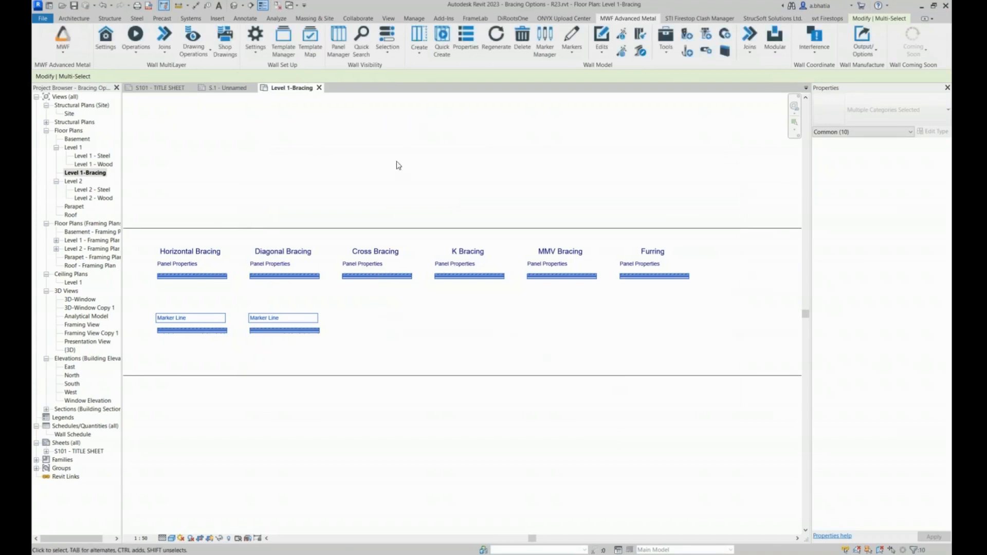
left_click(448, 51)
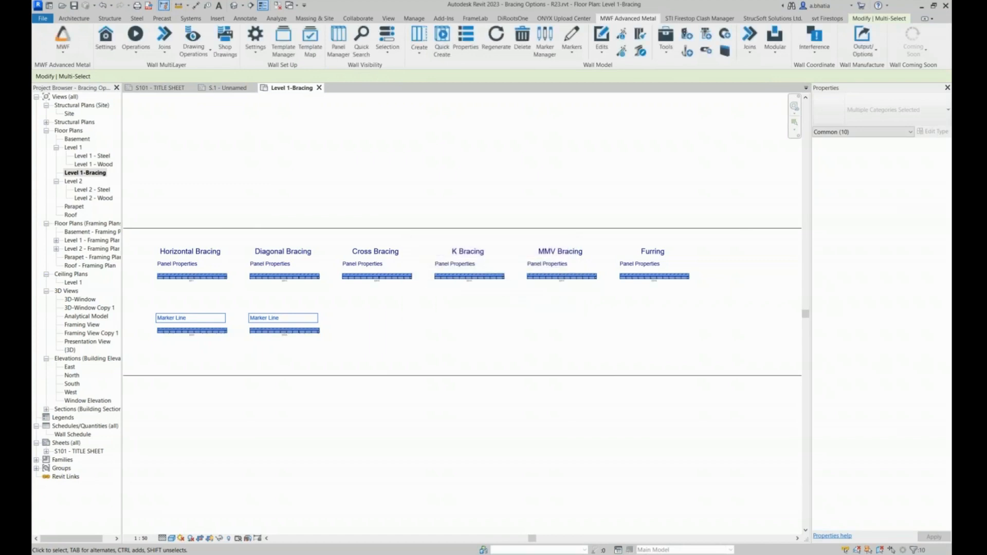
left_click(430, 336)
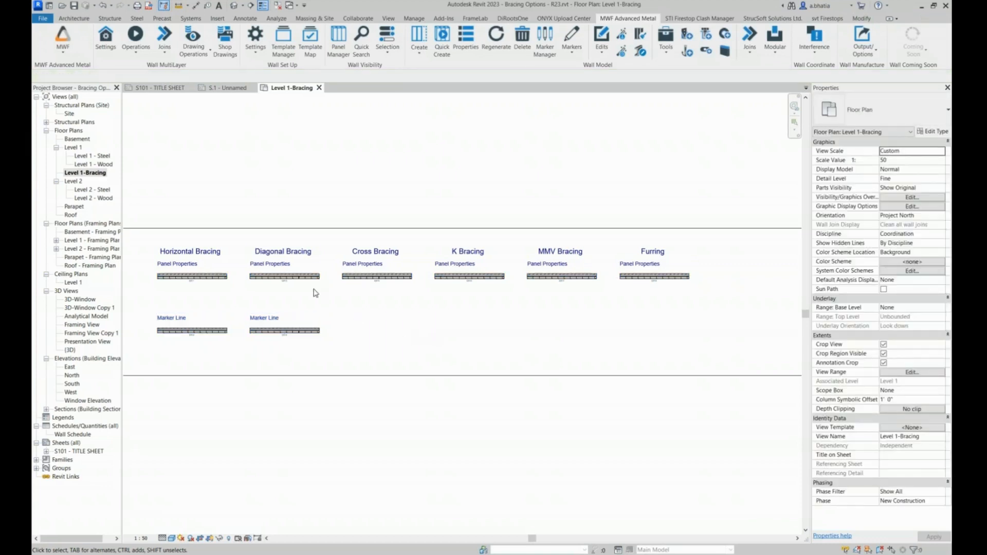
Step: Copy the EXT-1 wall under Horizontal Bracing straight down, leaving a gap of about 2'-10" between the two walls
scroll(149, 281, "up", 2)
scroll(206, 309, "up", 3)
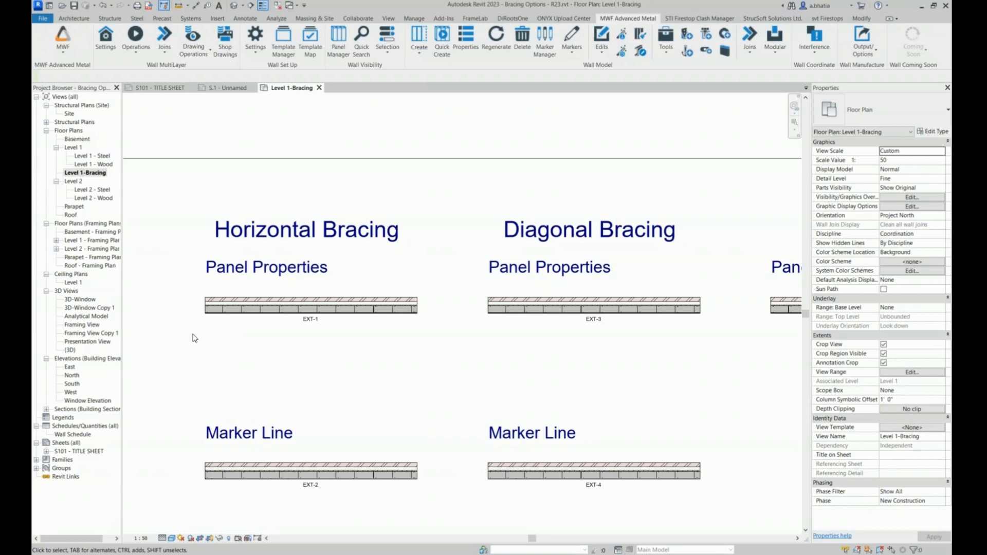
left_click(249, 305)
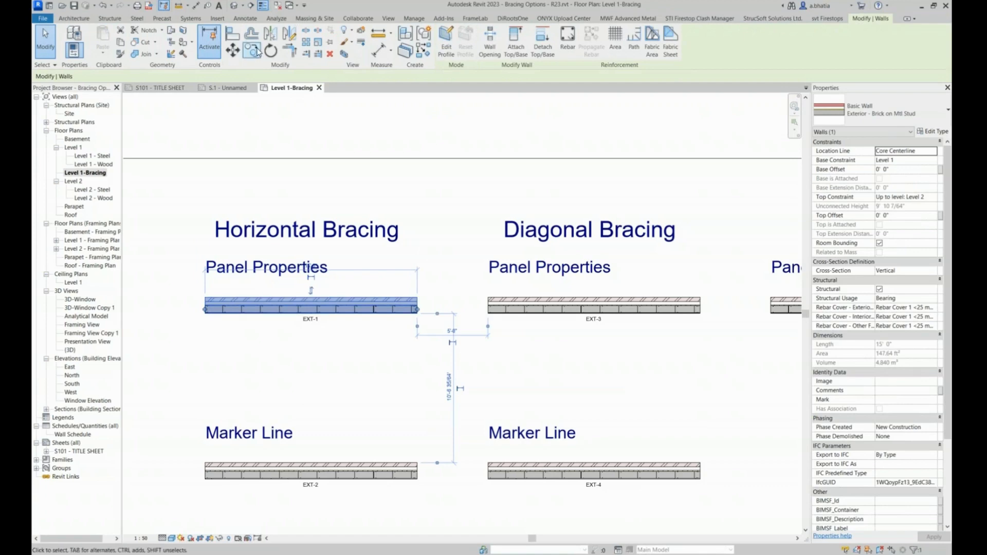
key("c")
key("o")
left_click(418, 298)
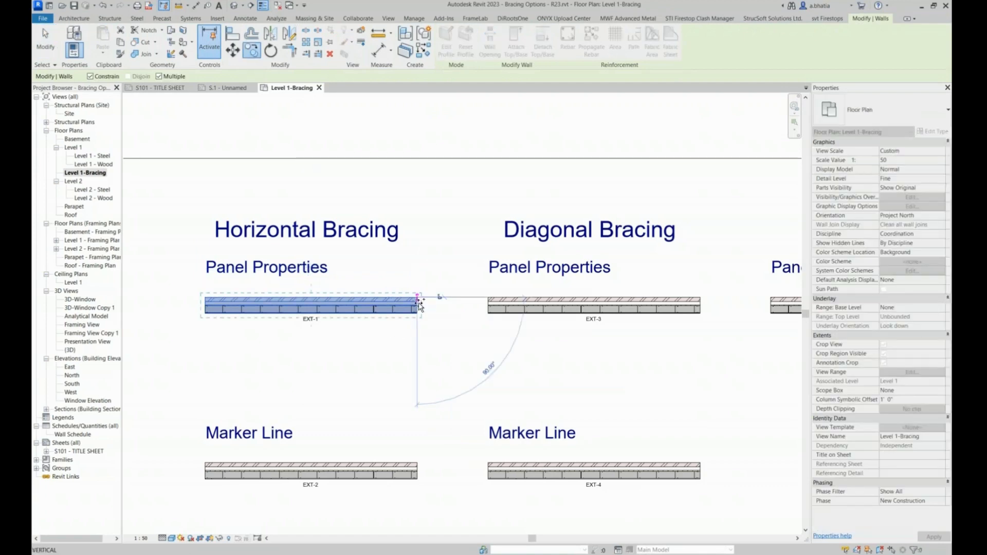
left_click(420, 356)
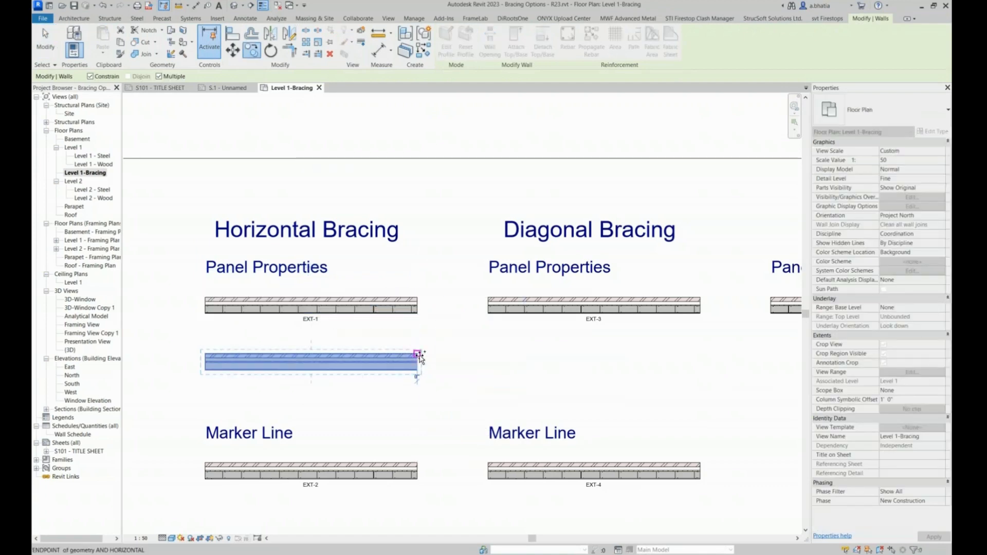
key("Escape")
key("Escape")
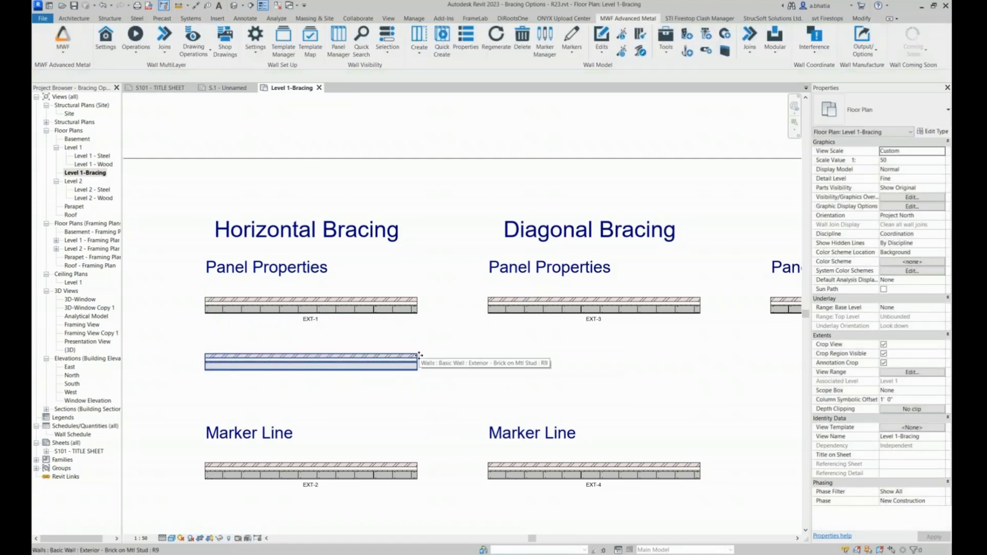
Step: Quick-create a framing panel on the copied wall below EXT-1
left_click(419, 360)
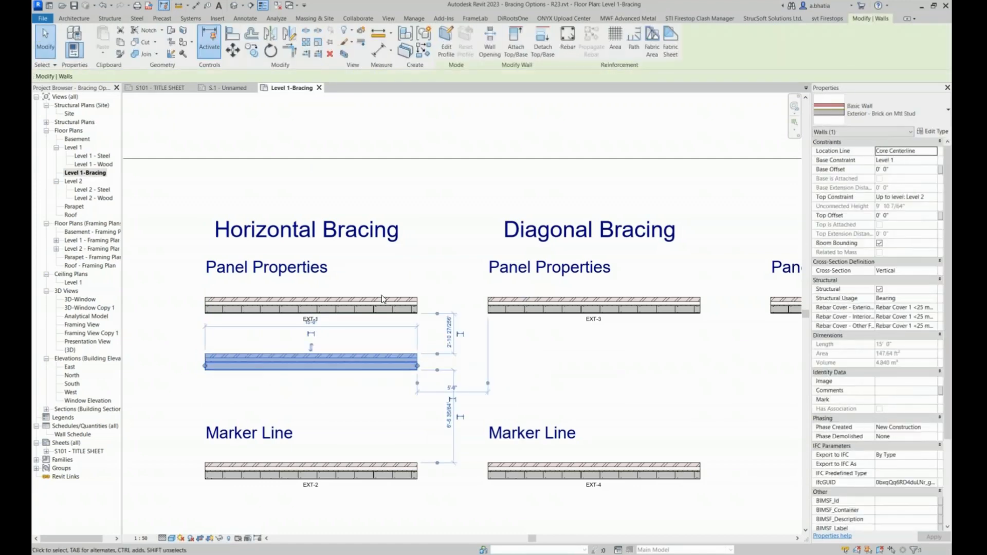
left_click(628, 18)
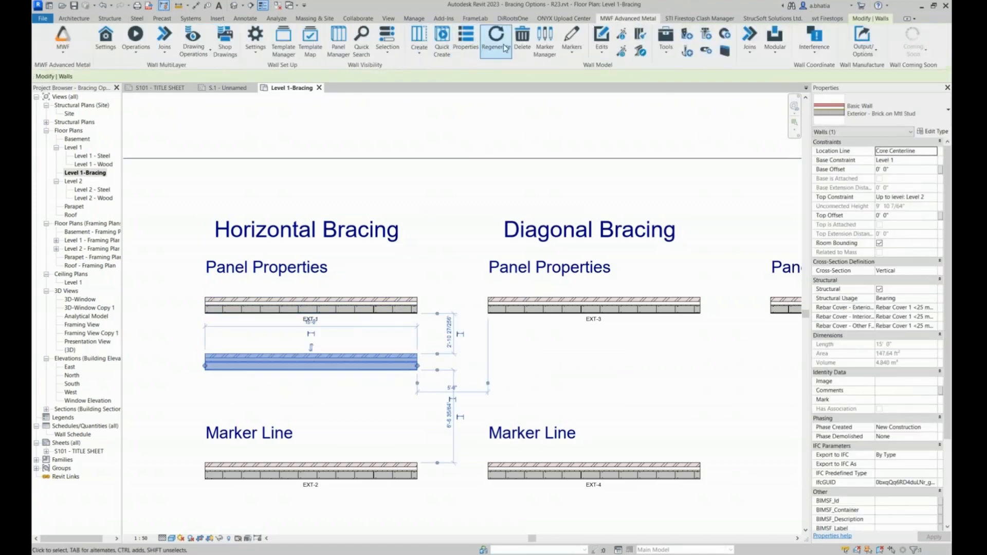
left_click(443, 46)
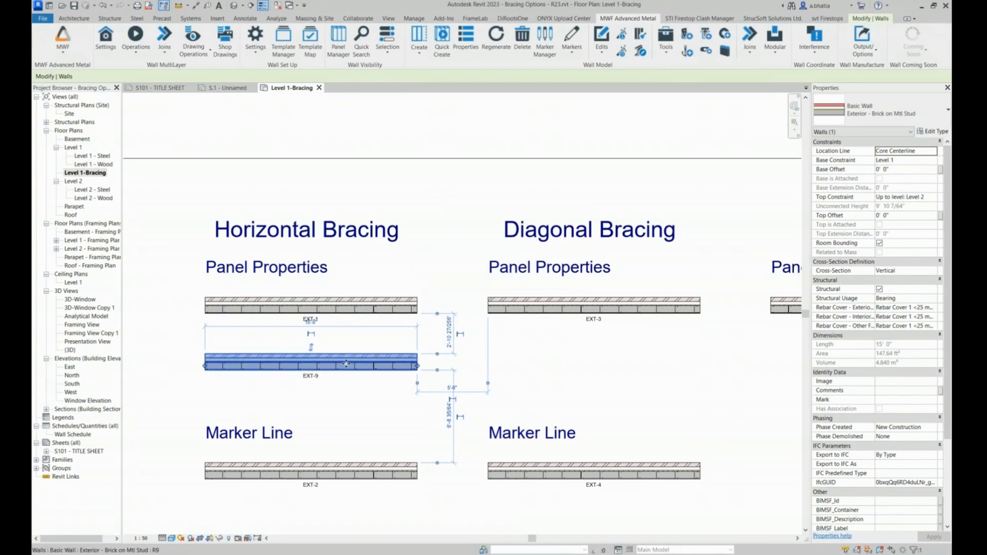
left_click(332, 393)
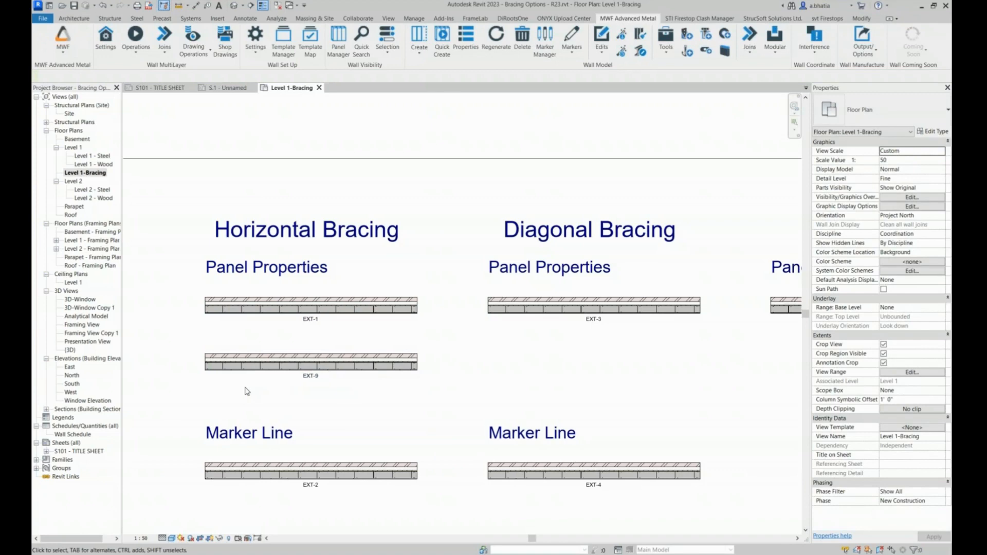
Step: Isolate the EXT-1 wall in a 3D selection box and show its framing from an angle
left_click(245, 300)
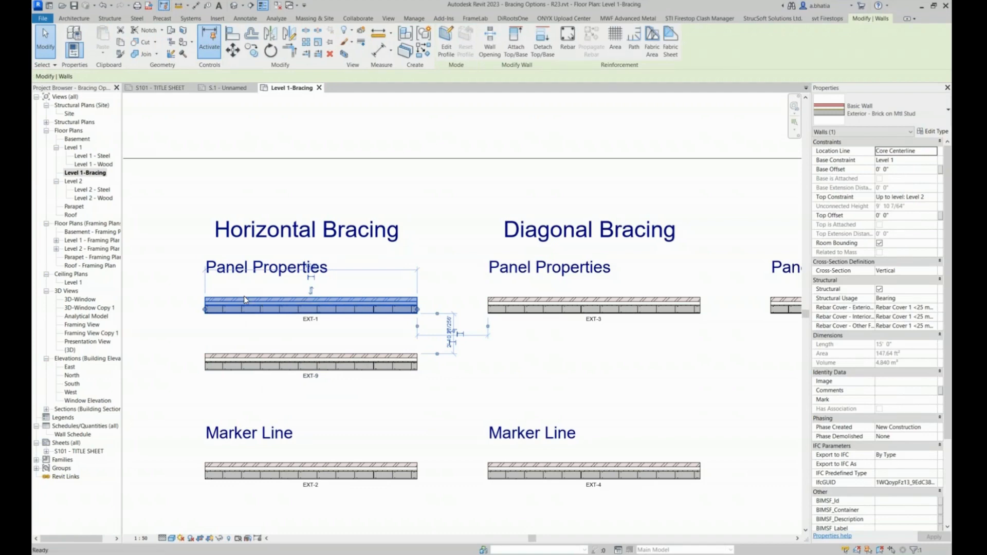
key("b")
key("x")
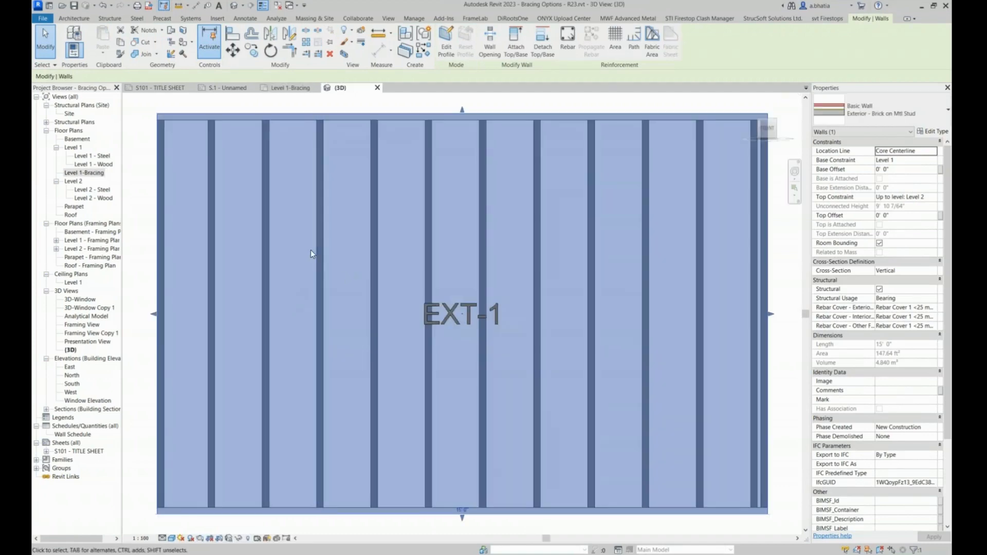
middle_click_drag(286, 241, 329, 317, "shift")
middle_click_drag(402, 310, 391, 276)
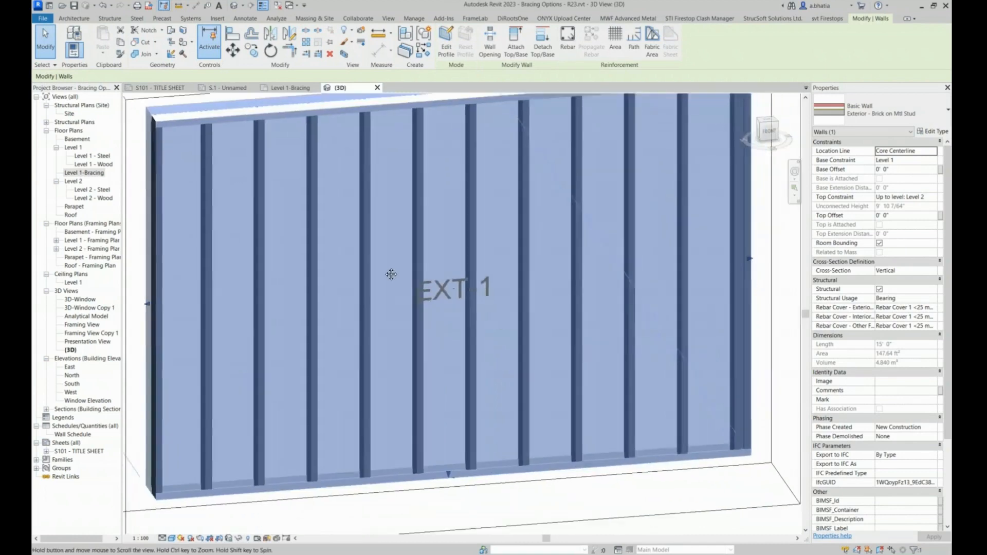
scroll(360, 242, "down", 2)
middle_click_drag(307, 276, 342, 313, "shift")
scroll(318, 300, "down", 1)
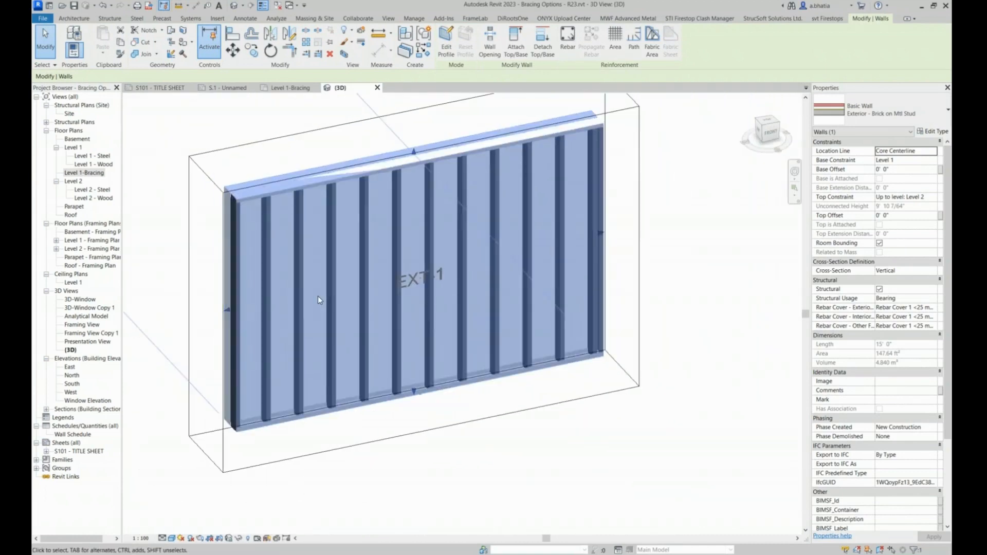
key("Escape")
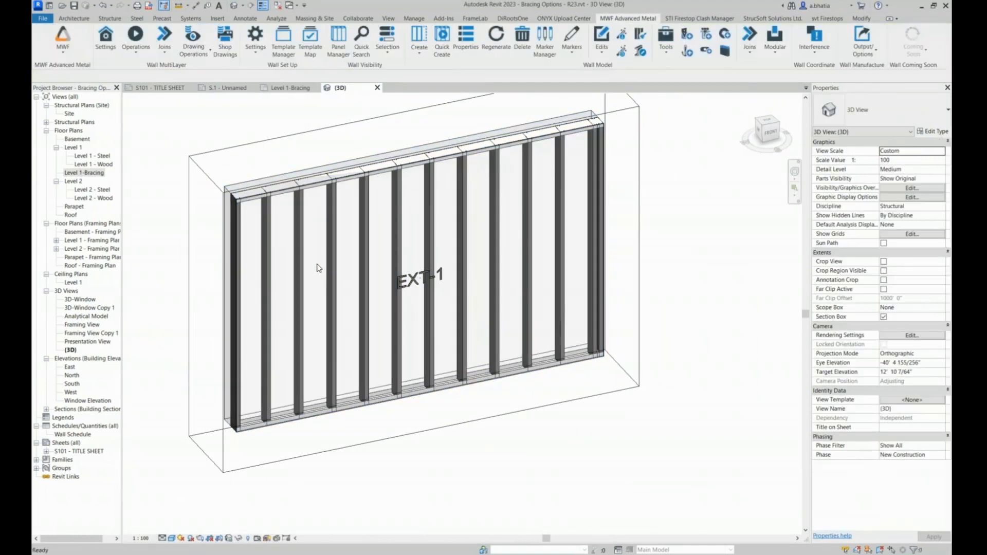
Step: Open the Horizontals feature settings in the MWF panel properties of EXT-1
left_click(298, 225)
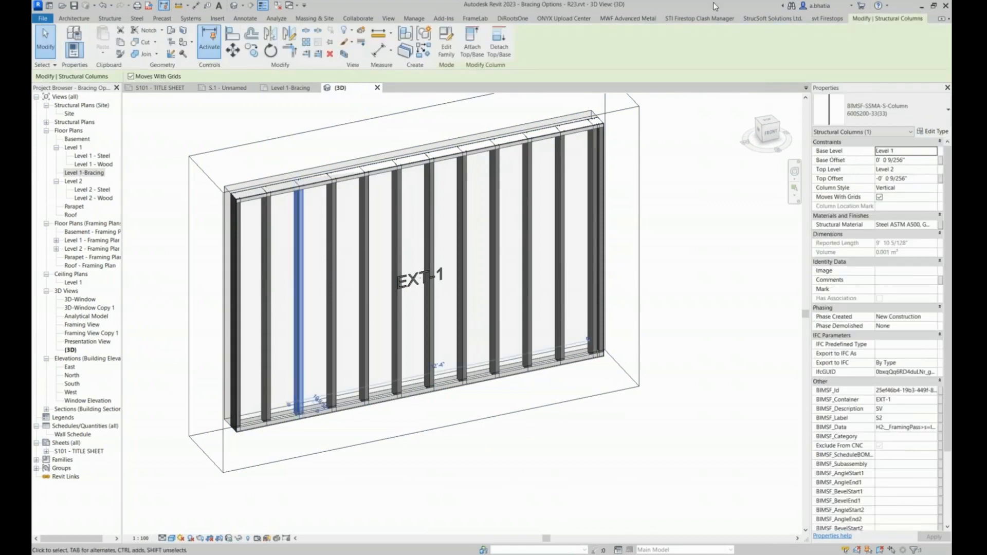
left_click(629, 18)
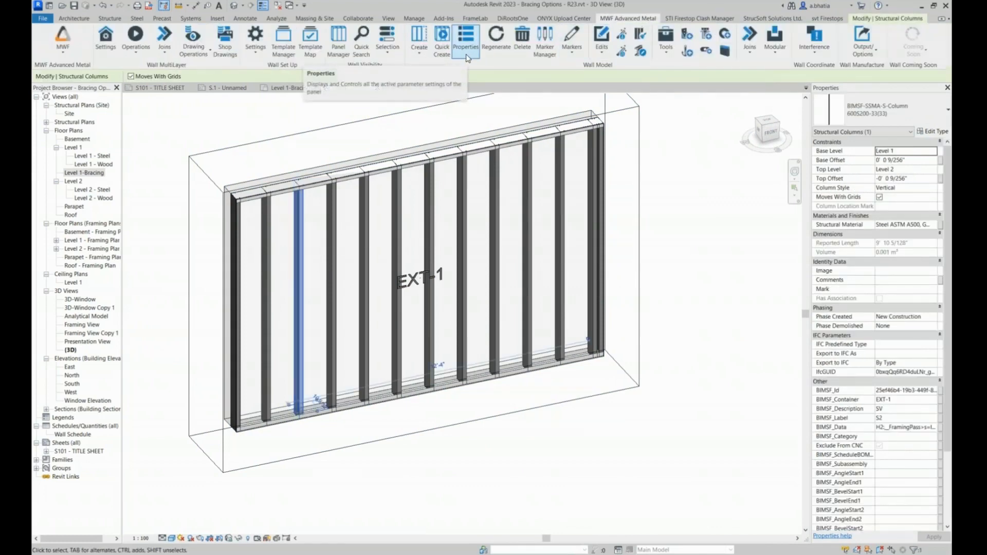
left_click(466, 39)
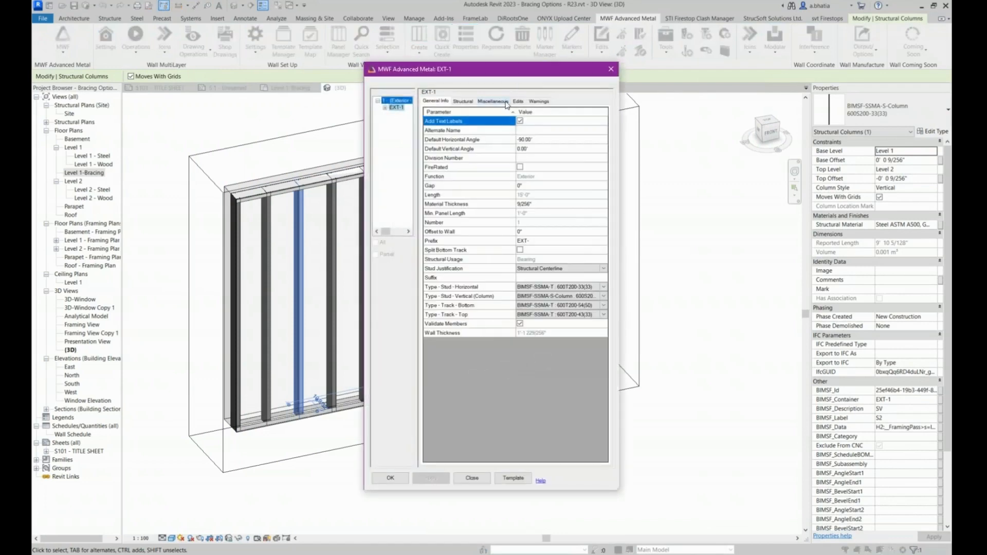
left_click(506, 101)
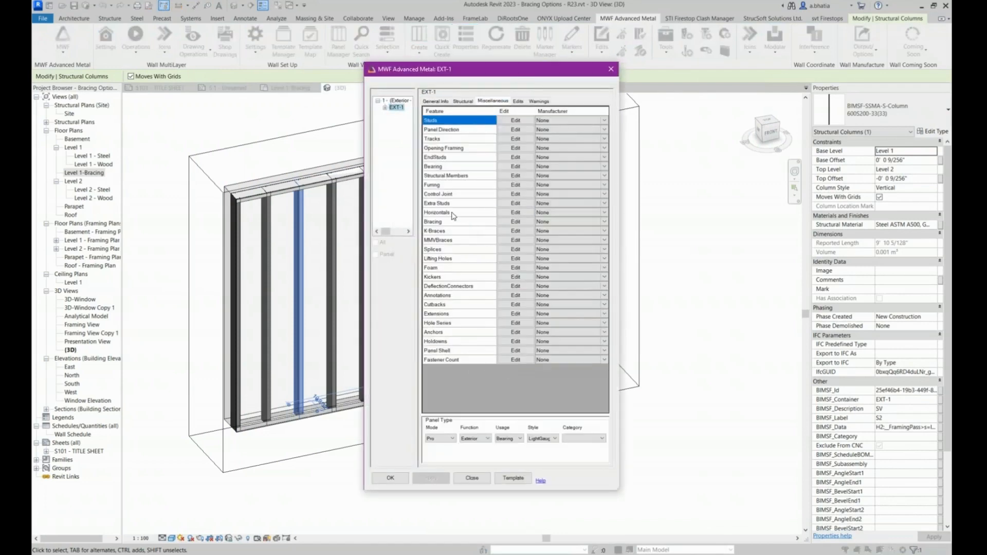
left_click(454, 214)
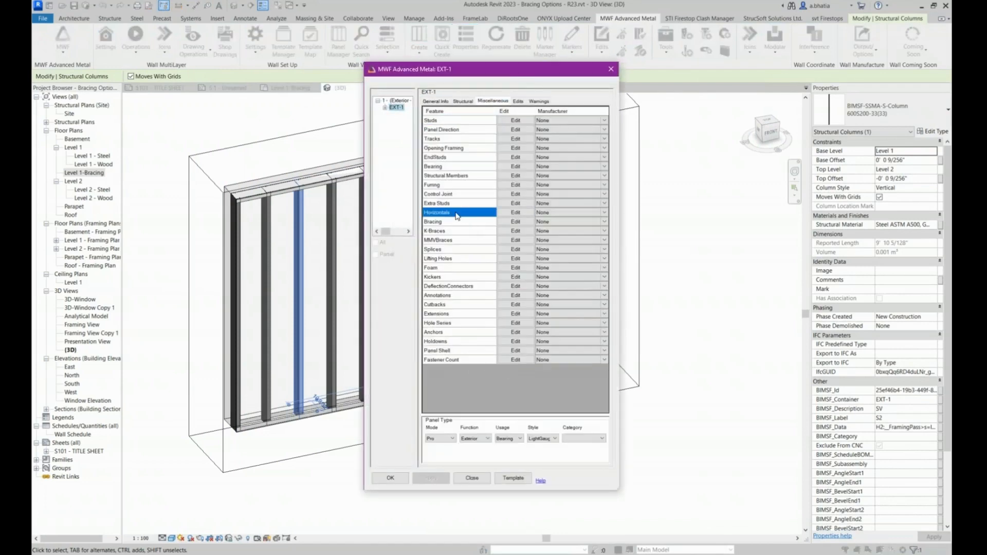
left_click(499, 215)
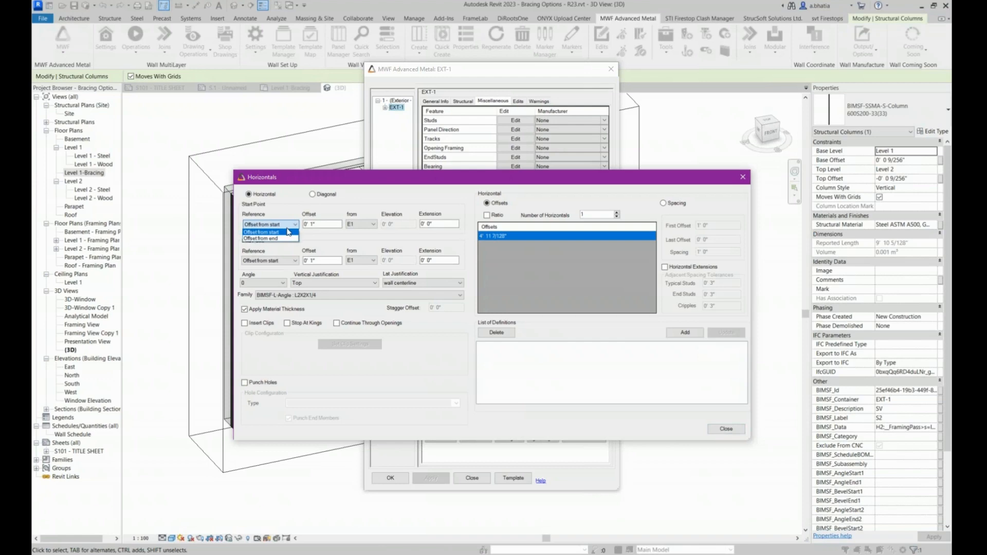
Step: Reference the horizontal's start point as Offset from start at E1 and its end point as Offset from end at E2
left_click(283, 213)
left_click(269, 260)
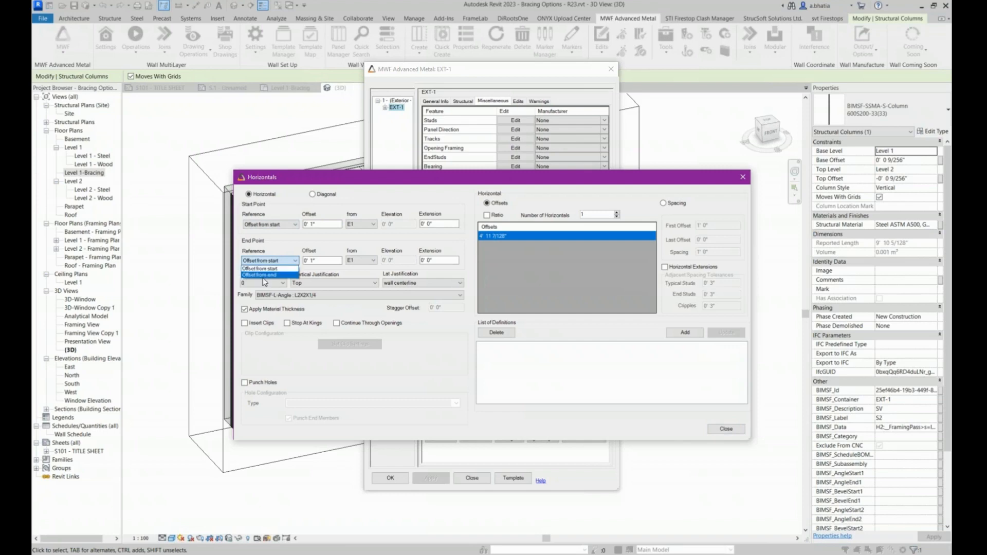
left_click(263, 276)
left_click(362, 224)
left_click(363, 226)
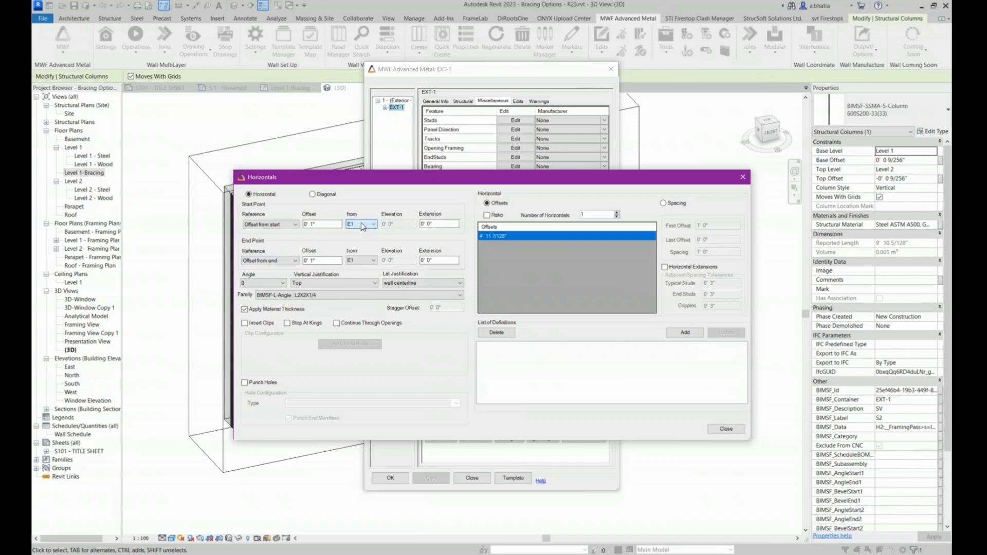
left_click(361, 261)
left_click(351, 344)
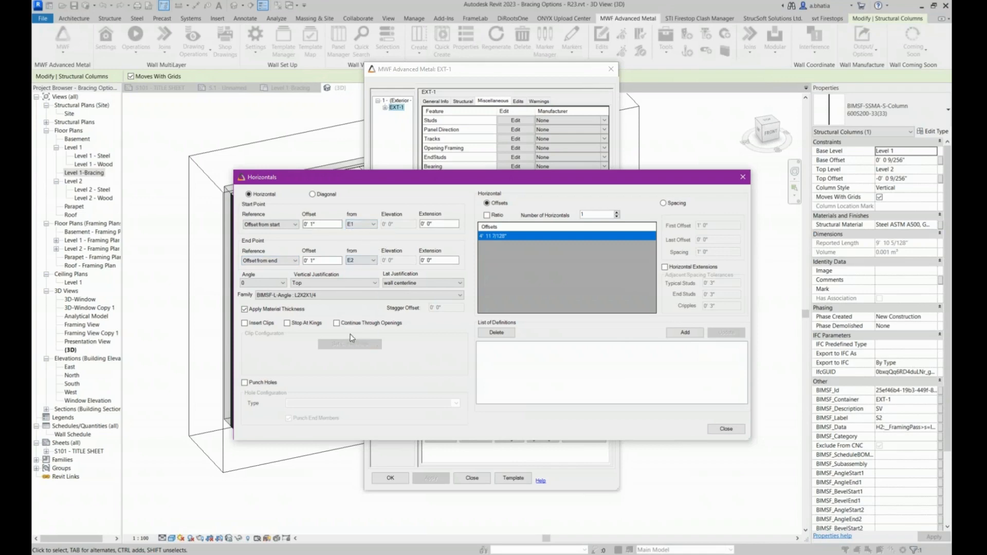
Step: Try measuring the horizontal's start point from stud S4 and its end point from stud S7
left_click(358, 226)
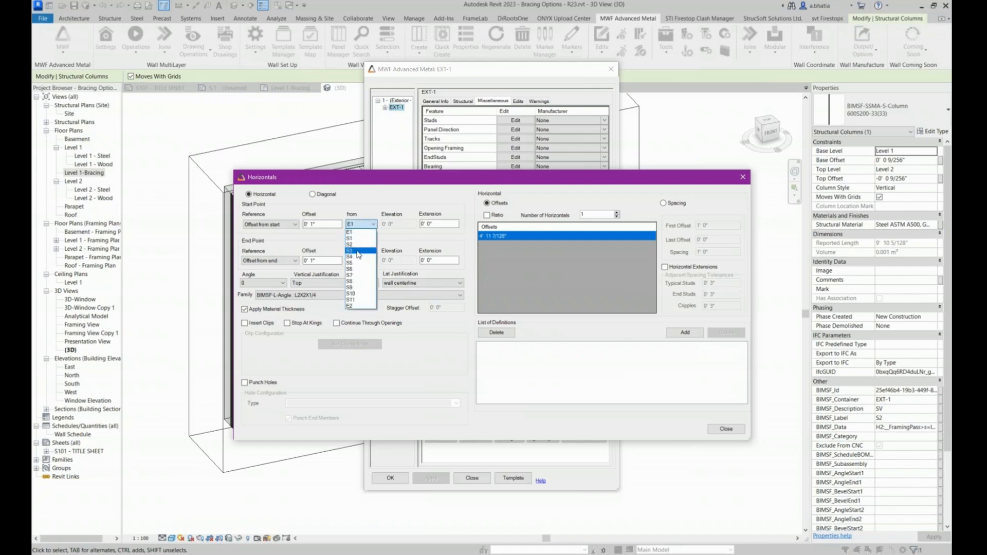
left_click(359, 257)
left_click(361, 261)
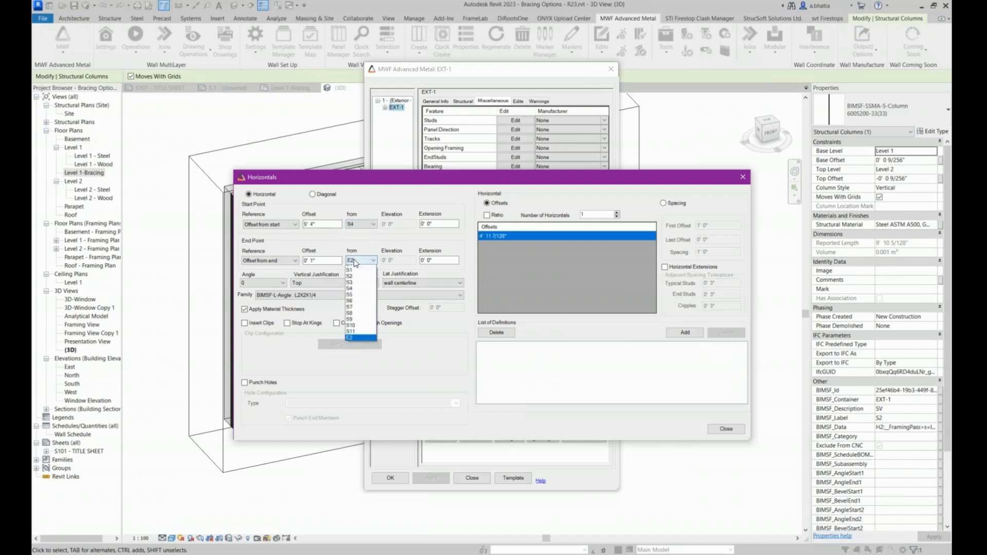
left_click(356, 312)
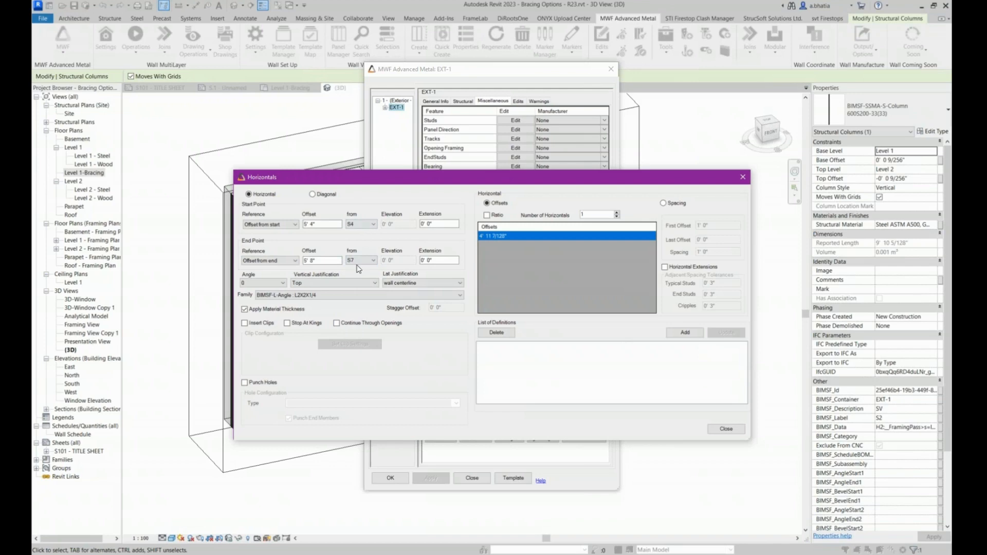
left_click_drag(325, 224, 262, 226)
left_click_drag(324, 261, 266, 261)
Step: Return the horizontal's start point to end stud E1 and its end point to end stud E2
left_click(369, 225)
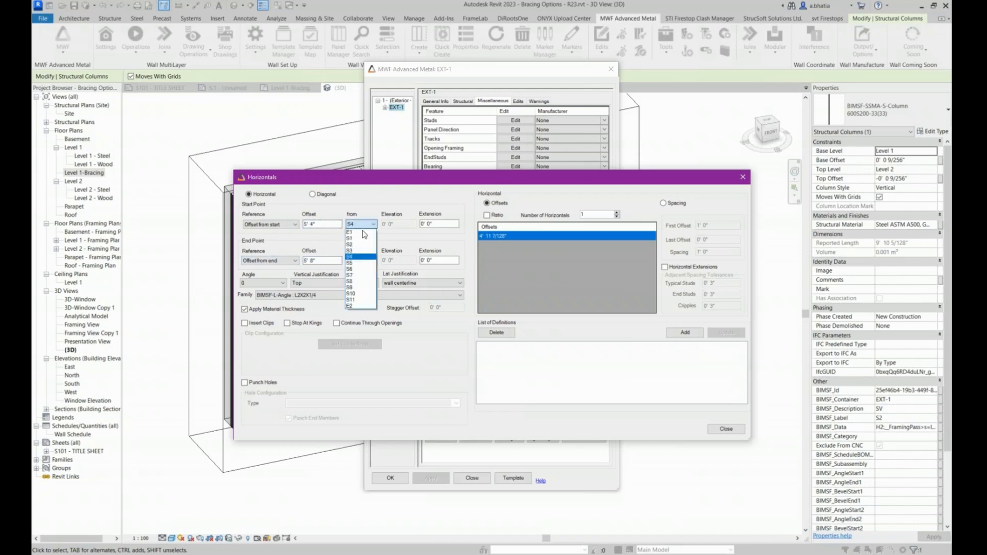
left_click(360, 232)
left_click(369, 261)
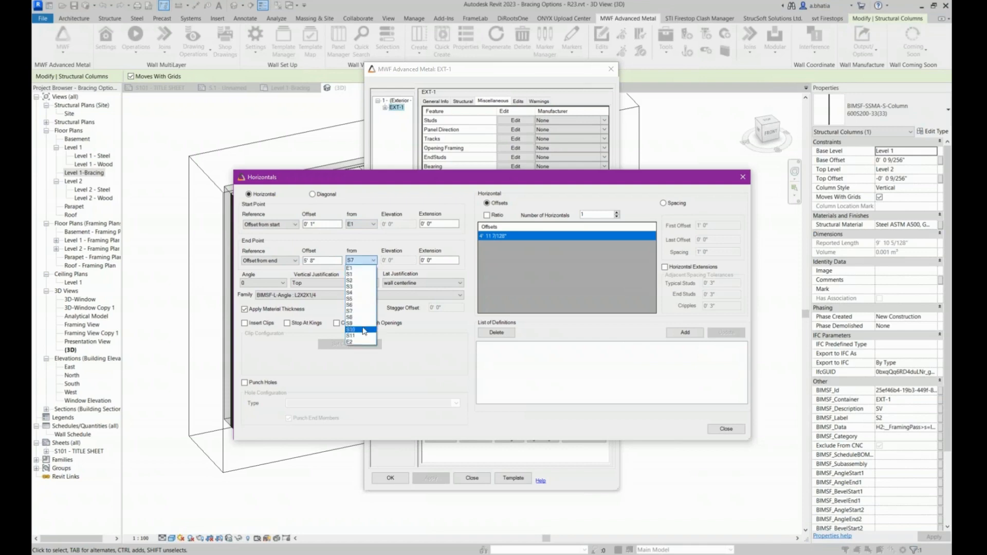
left_click(361, 342)
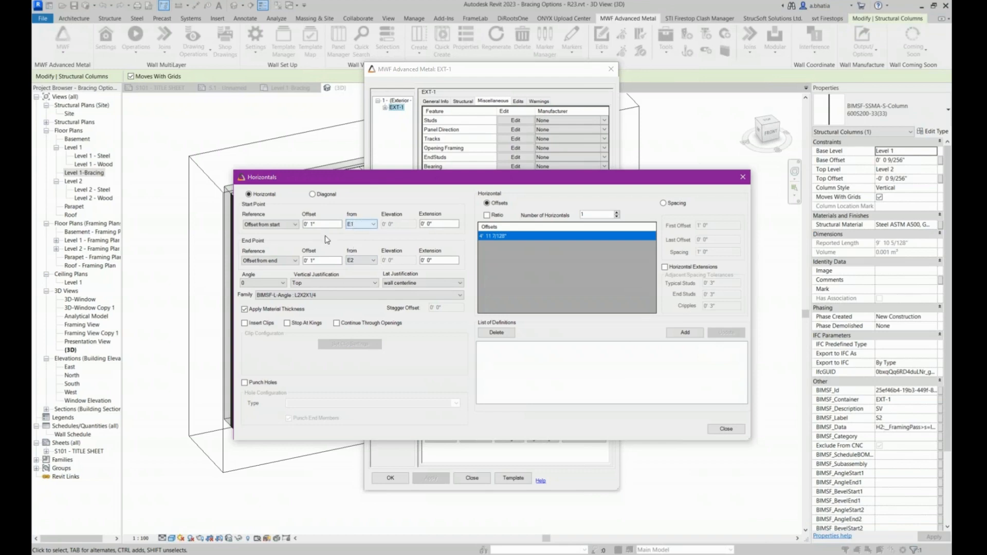
Step: Review the horizontal's angle and vertical justification options, keeping angle 0 and justification Top
left_click(265, 284)
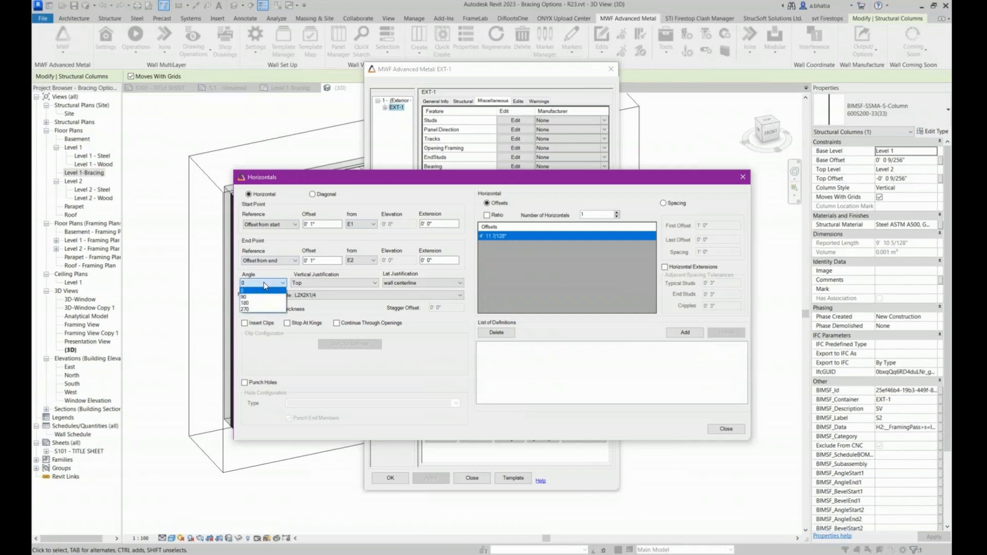
left_click(264, 284)
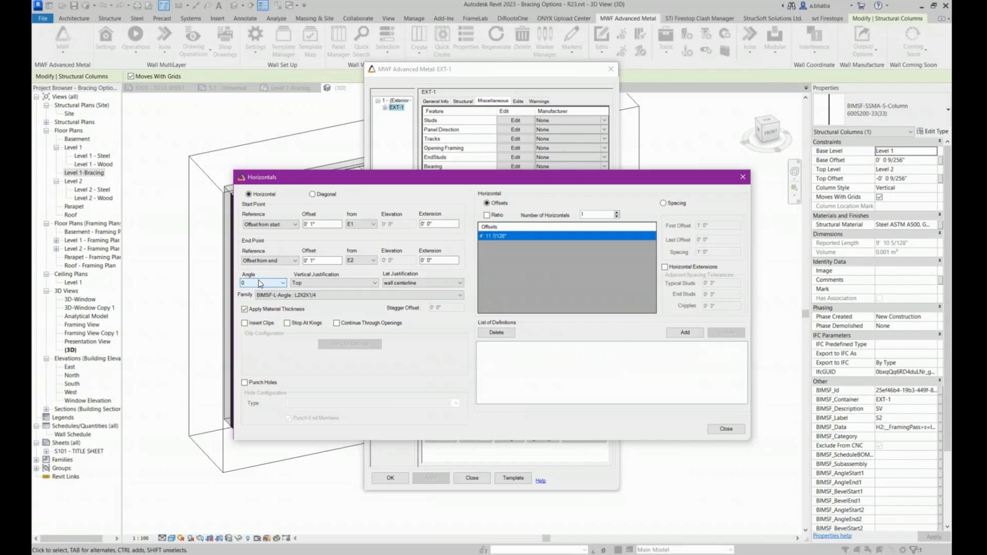
left_click(260, 283)
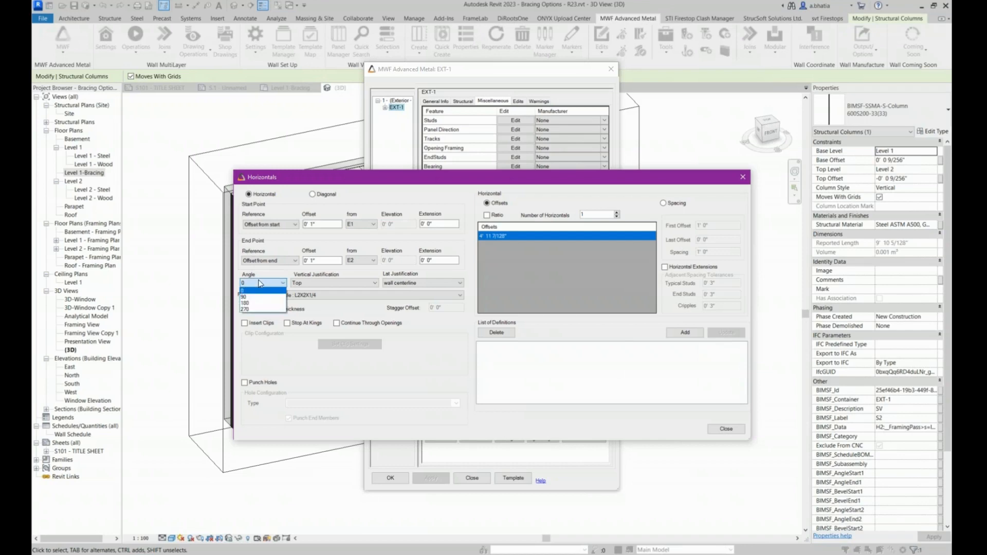
left_click(260, 291)
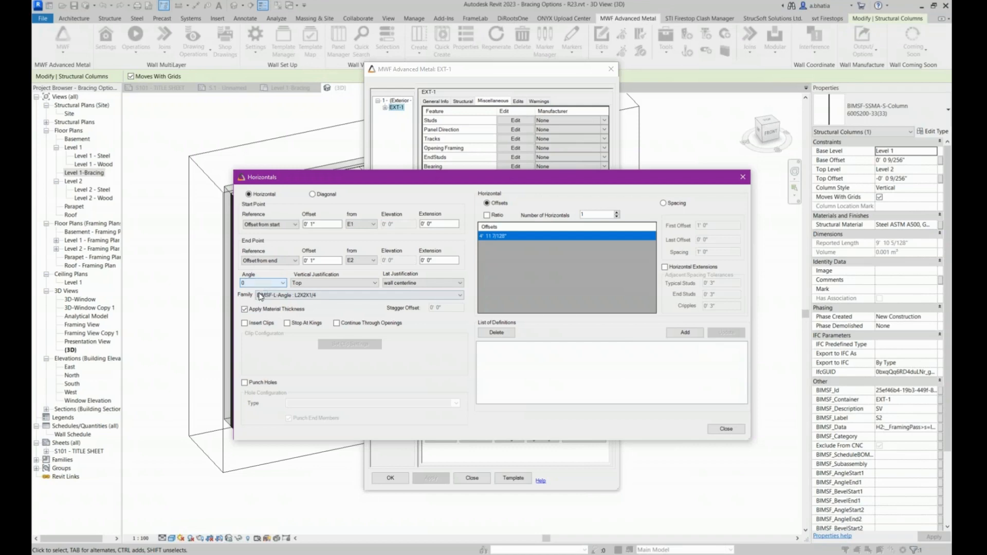
left_click(262, 284)
left_click(295, 284)
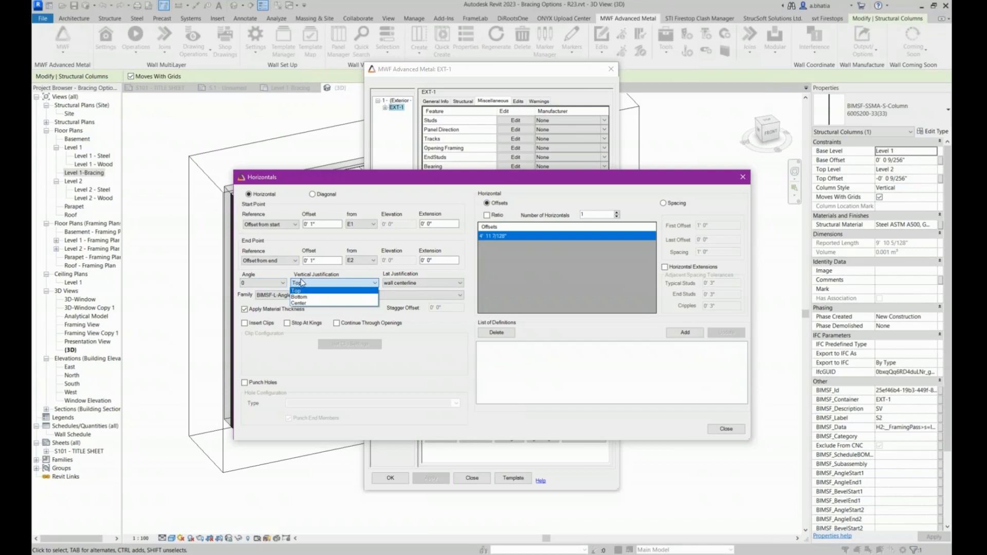
left_click(295, 291)
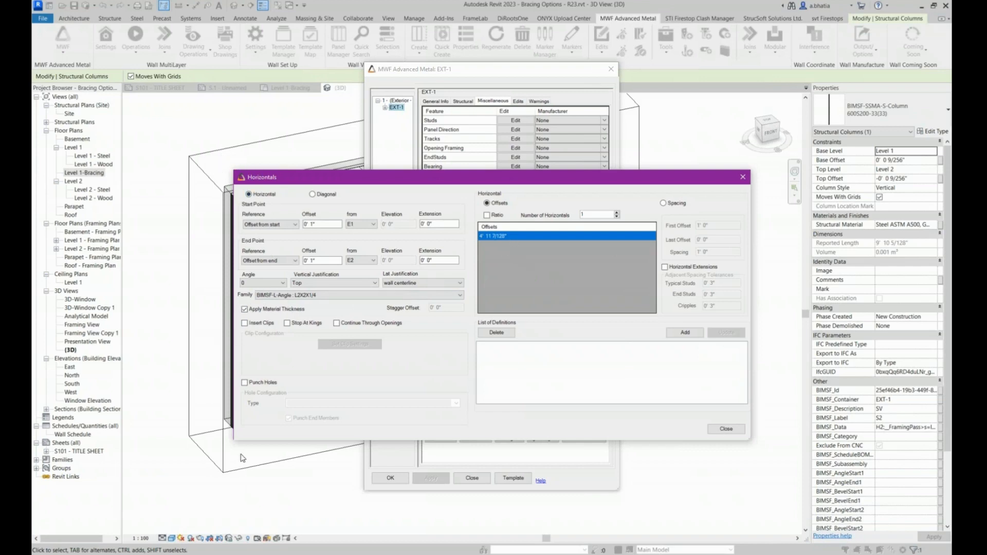
left_click(319, 283)
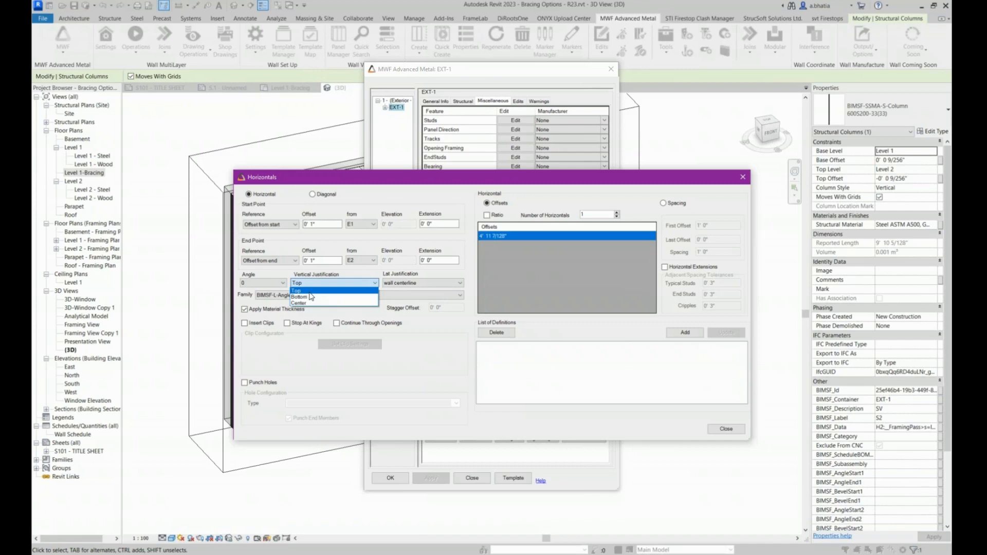
left_click(310, 292)
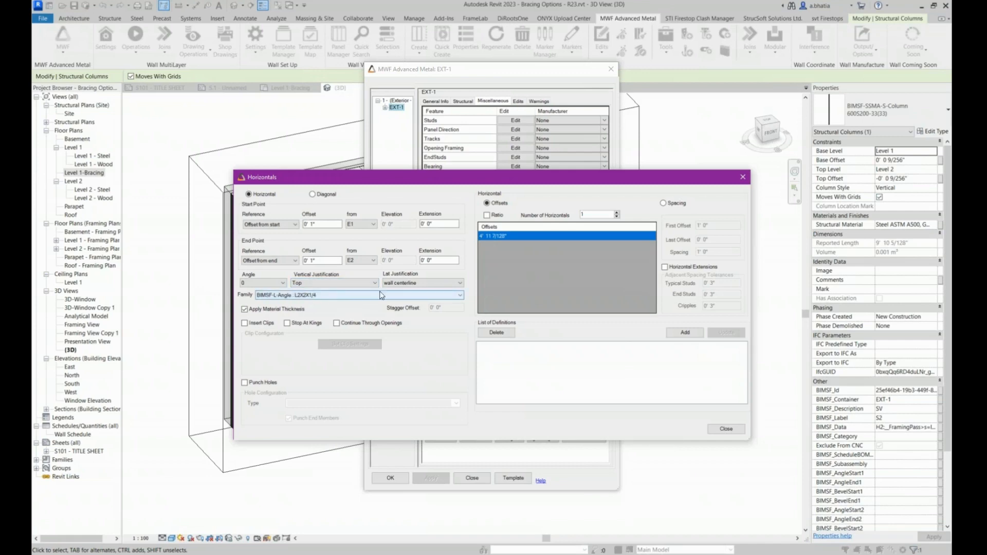
Step: Set the horizontal's lateral justification to structural centerline and its family to BIMSF-SSMA-T : 162T125-33(33)
left_click(416, 284)
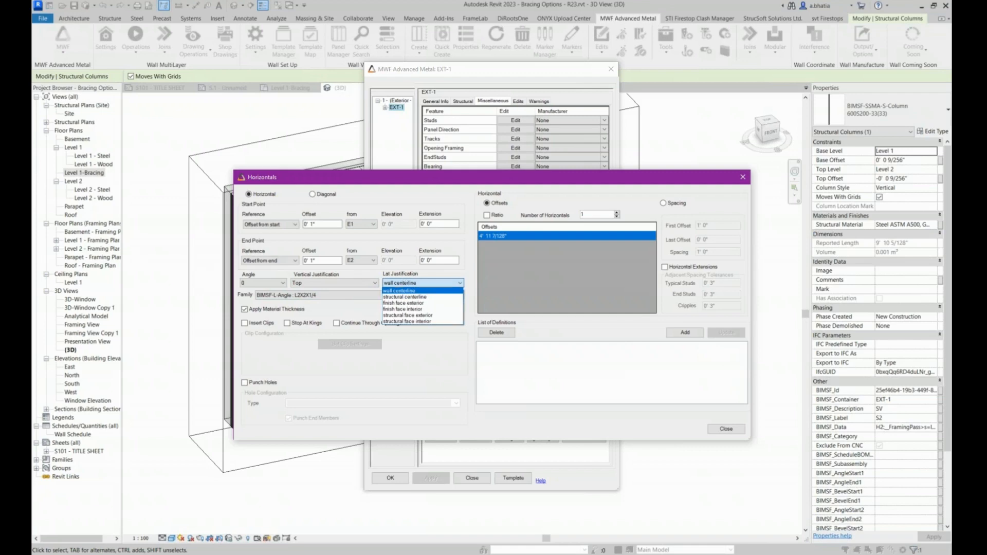
left_click(409, 298)
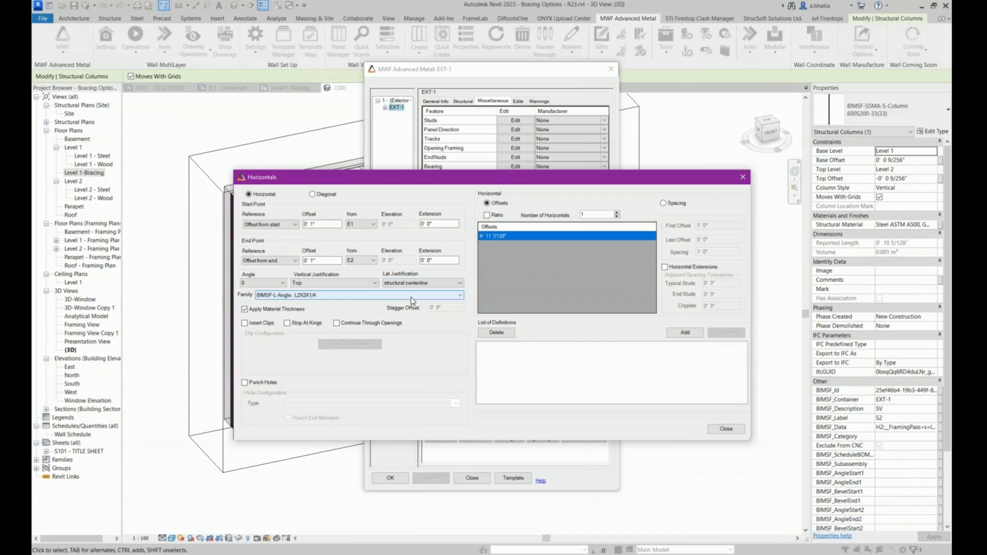
left_click(411, 297)
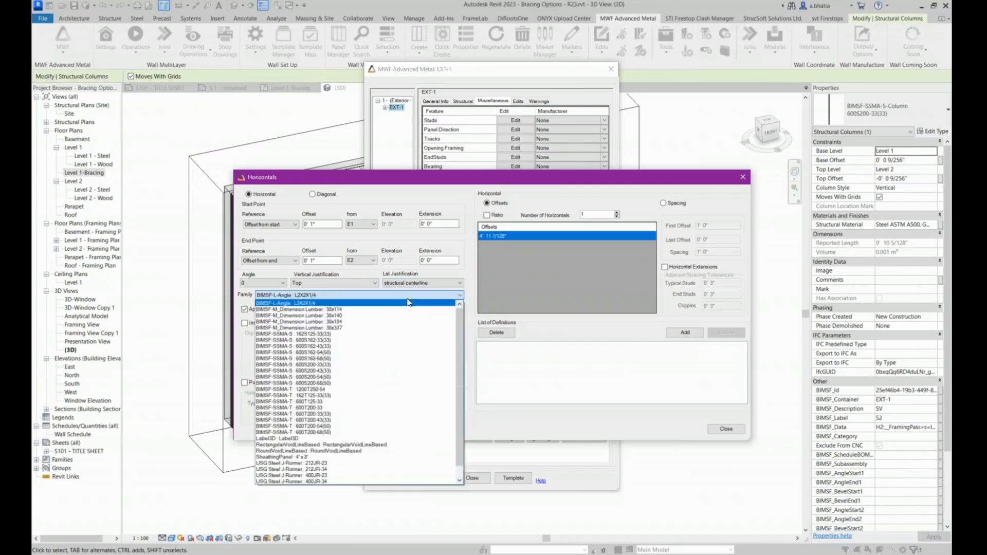
scroll(338, 302, "up", 1)
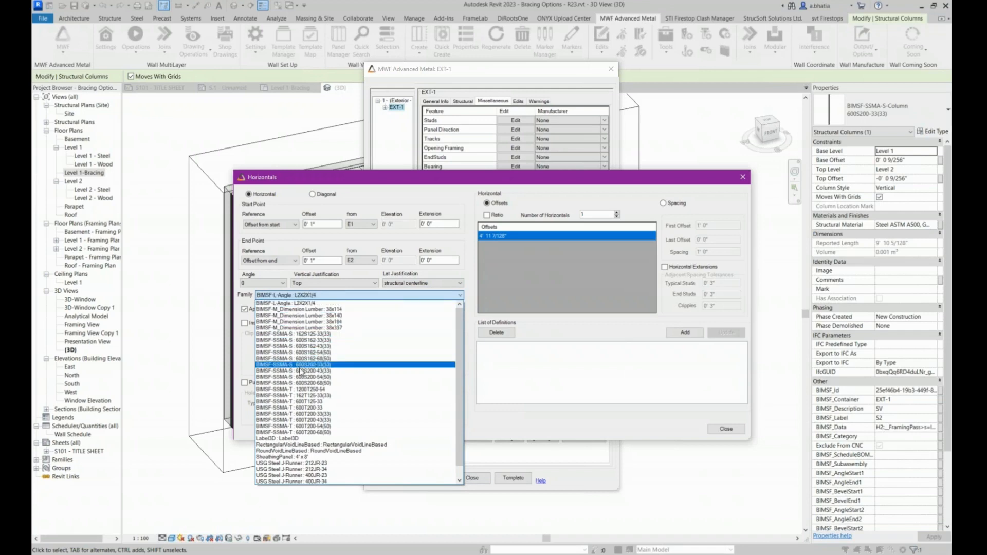
left_click(295, 397)
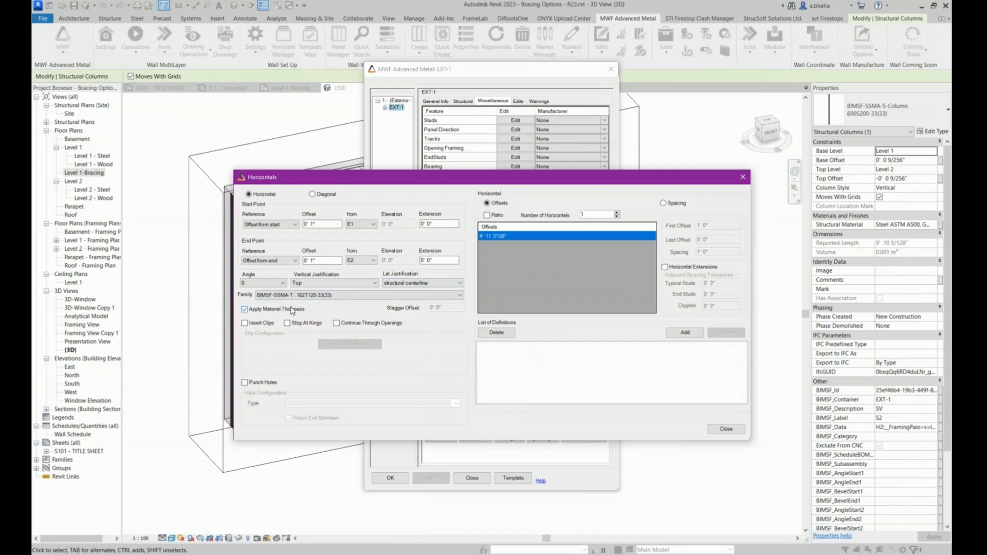
Step: Enable Insert Clips and open the clip settings, keeping BimSf-Clip : 40x40x80-1.4 as the connector family
left_click(258, 323)
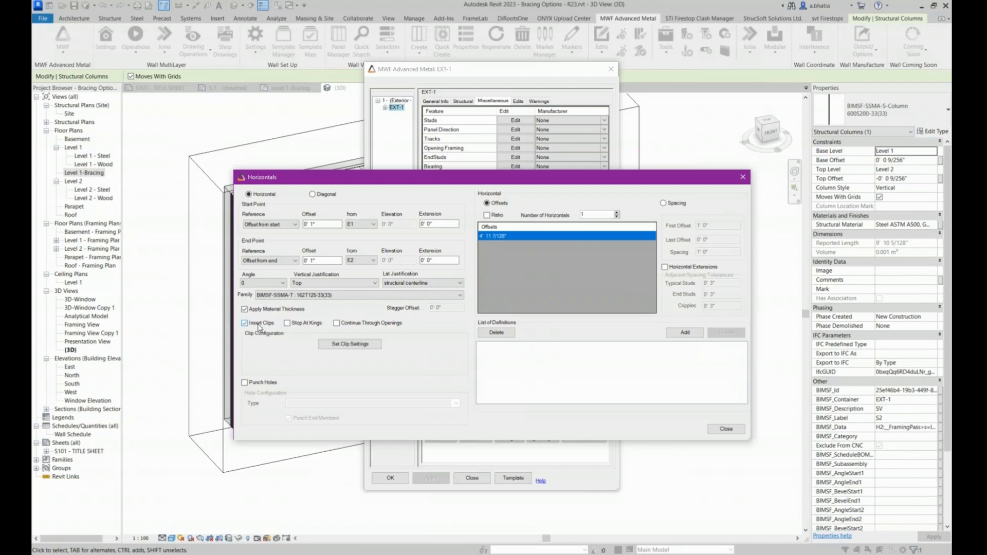
left_click(364, 350)
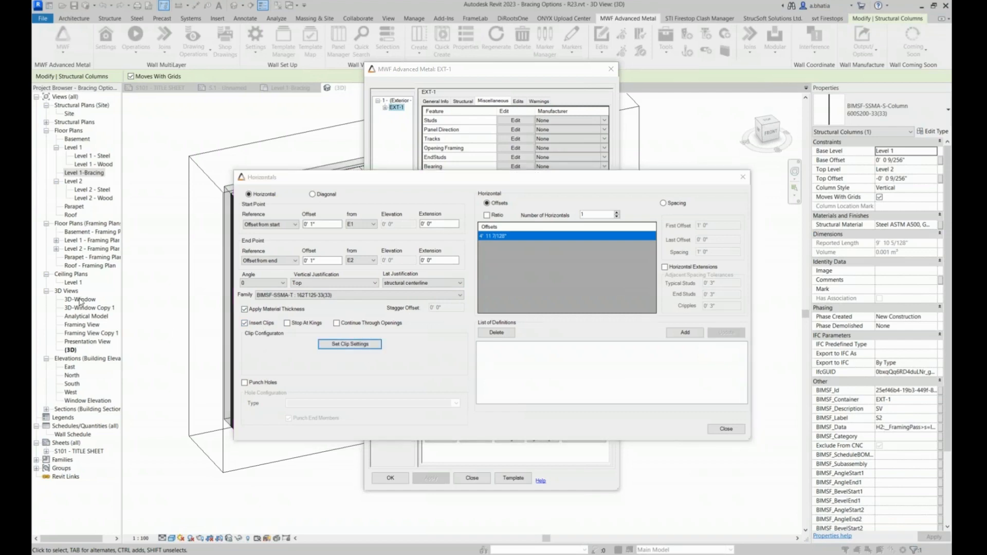
left_click_drag(454, 174, 431, 178)
left_click(447, 198)
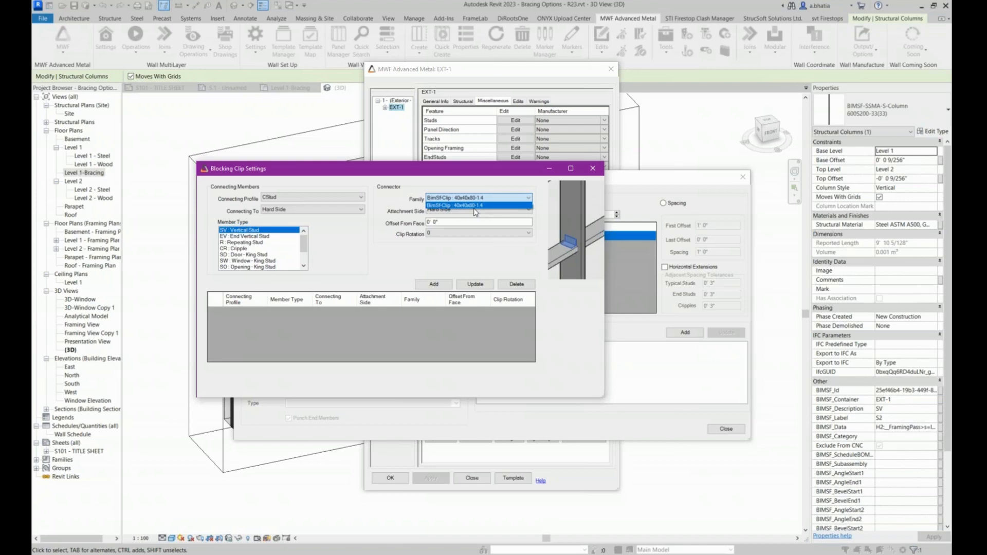
left_click(329, 221)
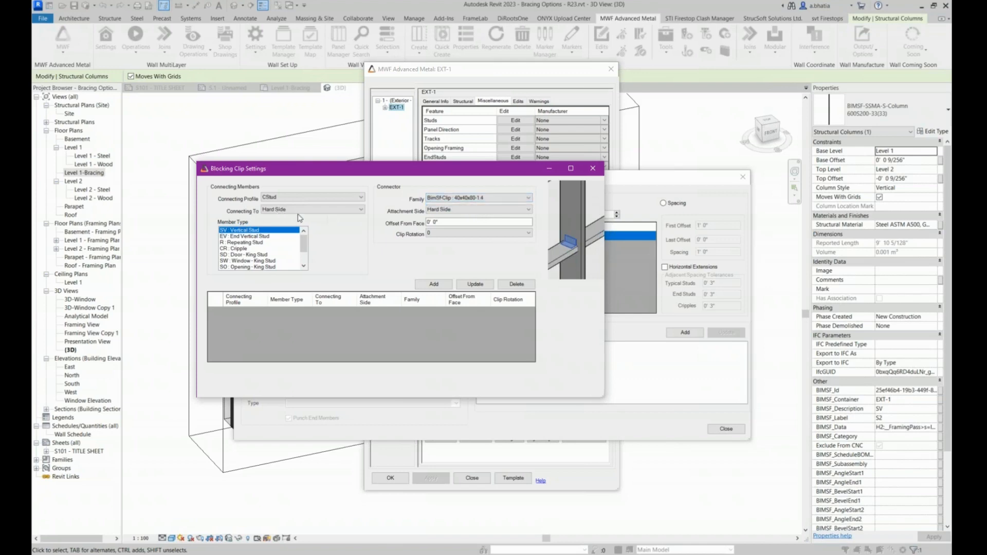
Step: Include the end vertical, repeating, cripple, and door, window and opening king studs with the vertical stud as clip member types
left_click(238, 237, "ctrl")
left_click(238, 243, "ctrl")
left_click(237, 248, "ctrl")
left_click(238, 255, "ctrl")
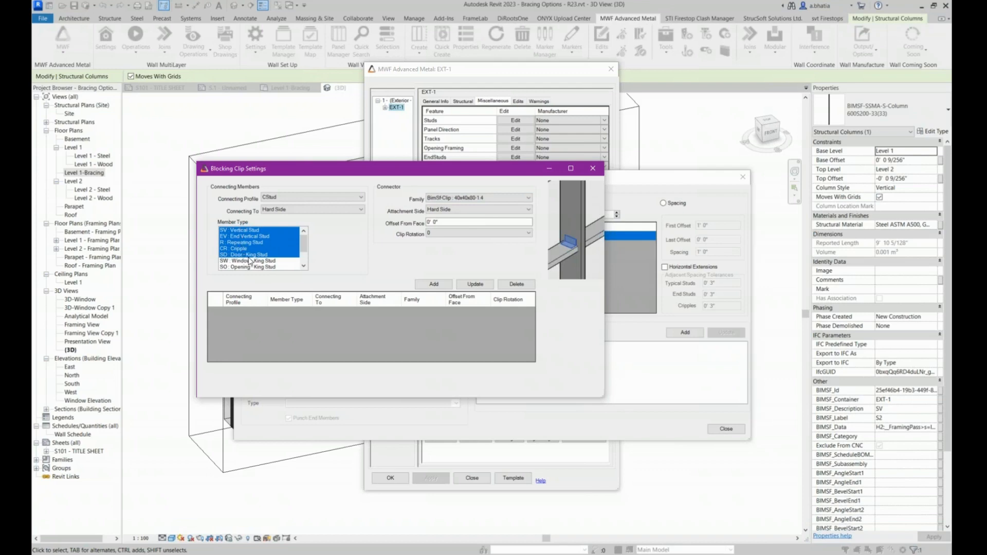
left_click(248, 261, "shift")
left_click(247, 267, "shift")
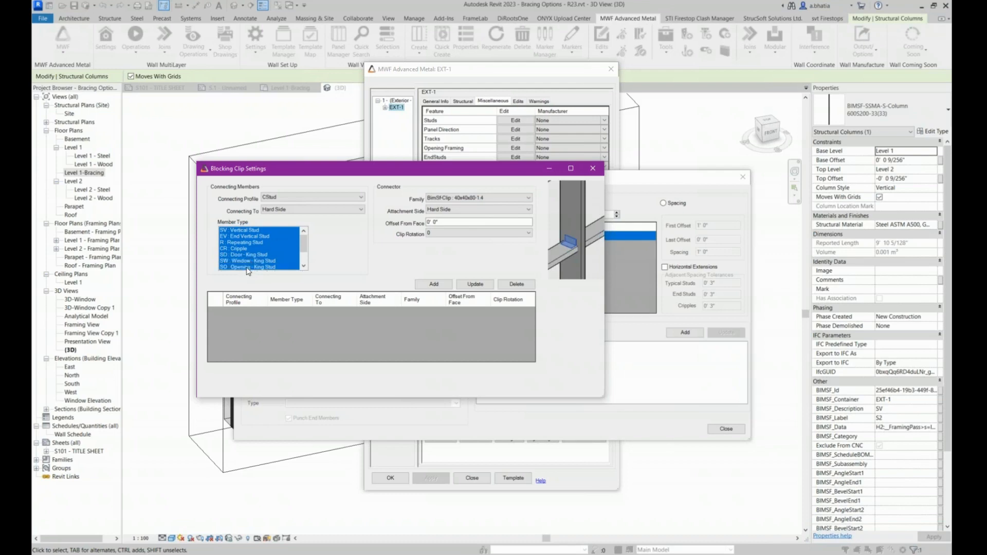
scroll(255, 247, "down", 2)
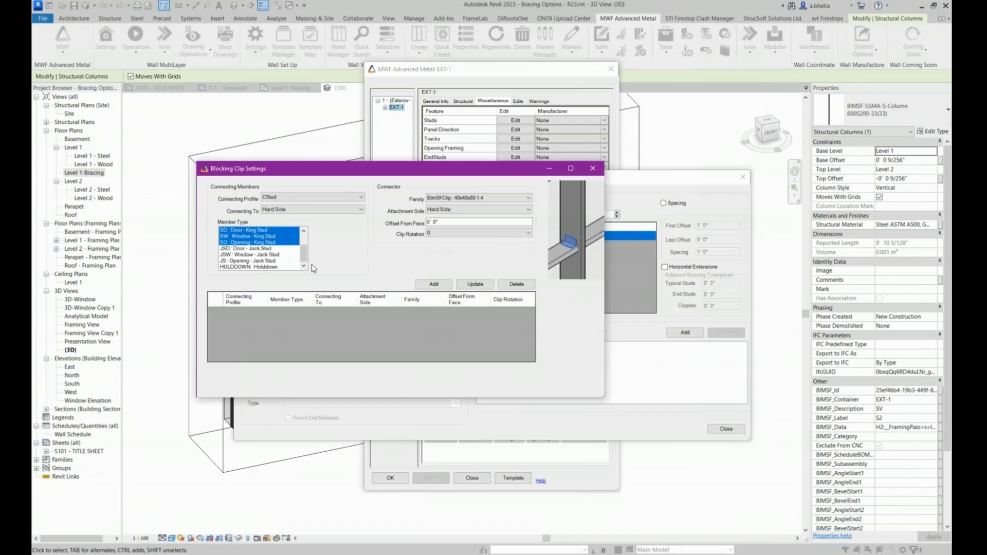
Step: Try connecting the clip to the Open Side, widen the clip settings window to see the preview, and return the connection to Hard Side
left_click(332, 210)
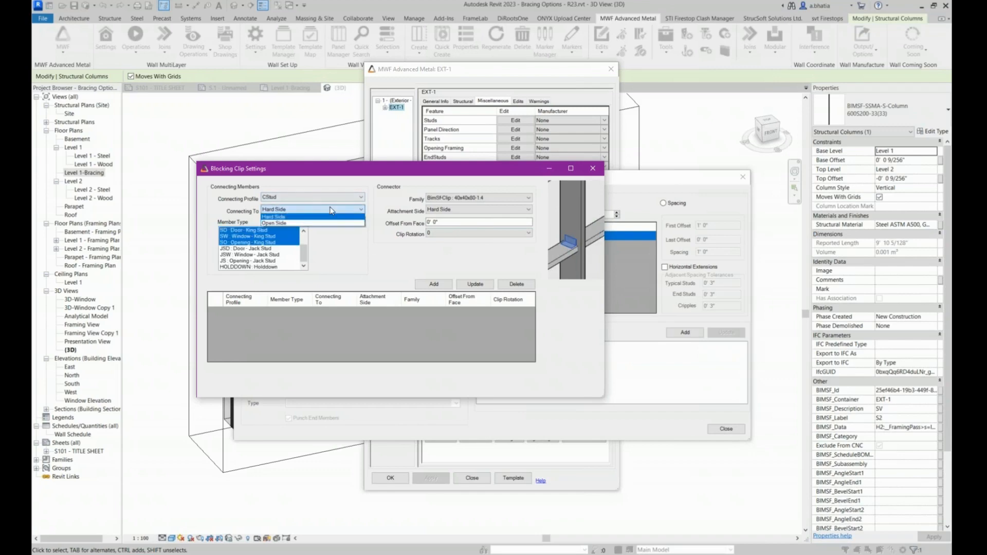
left_click(315, 224)
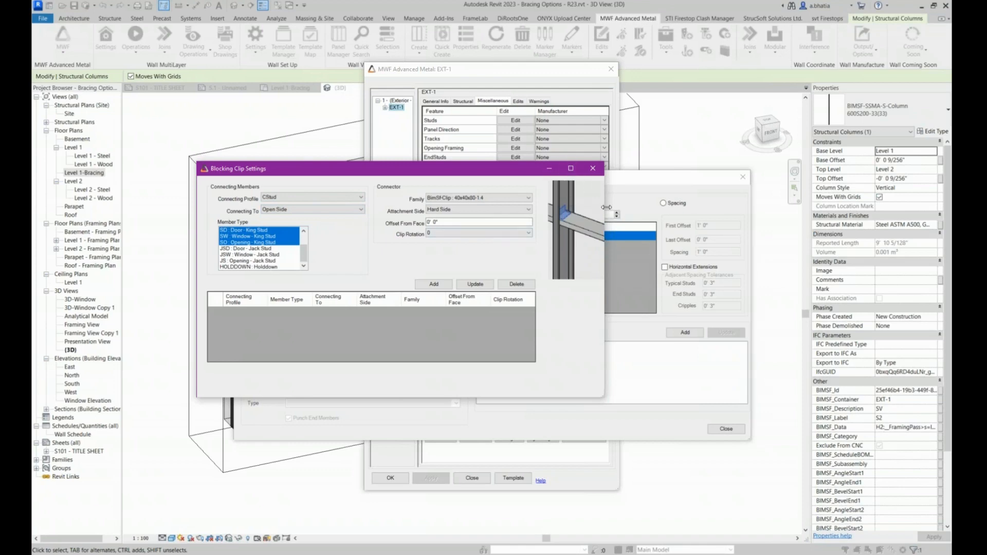
left_click_drag(607, 207, 681, 209)
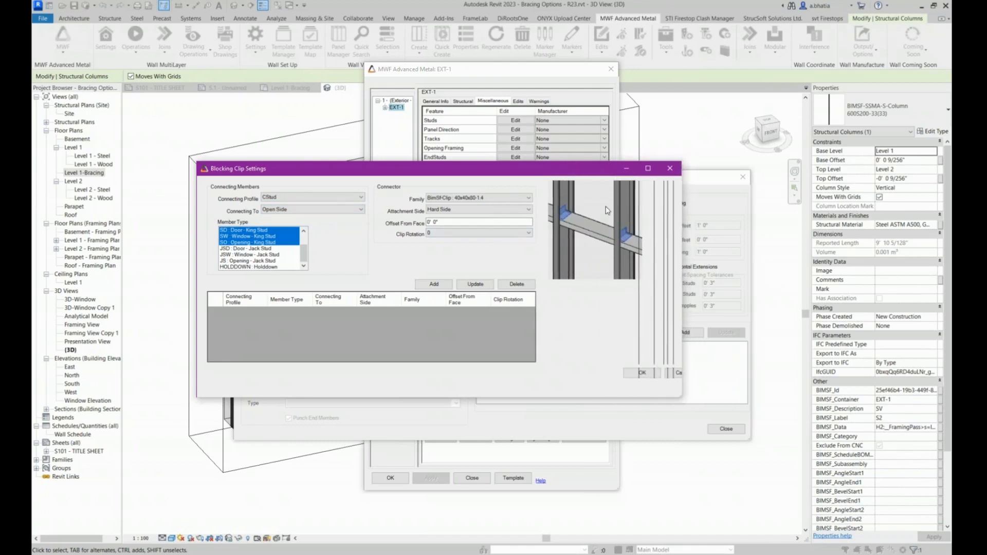
left_click(328, 210)
left_click(312, 226)
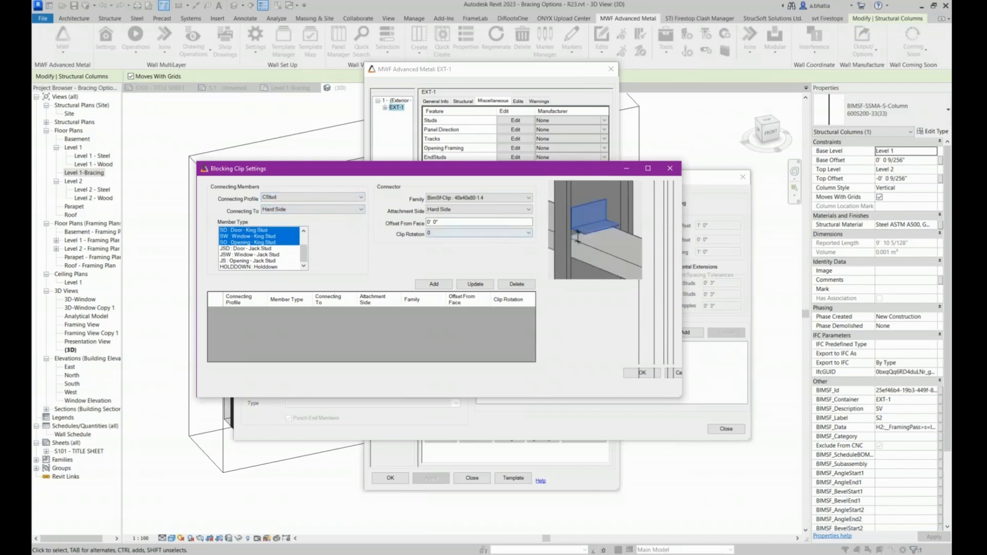
Step: Try the clip's attachment side as Open Side and return it to Hard Side
left_click(472, 210)
left_click(472, 224)
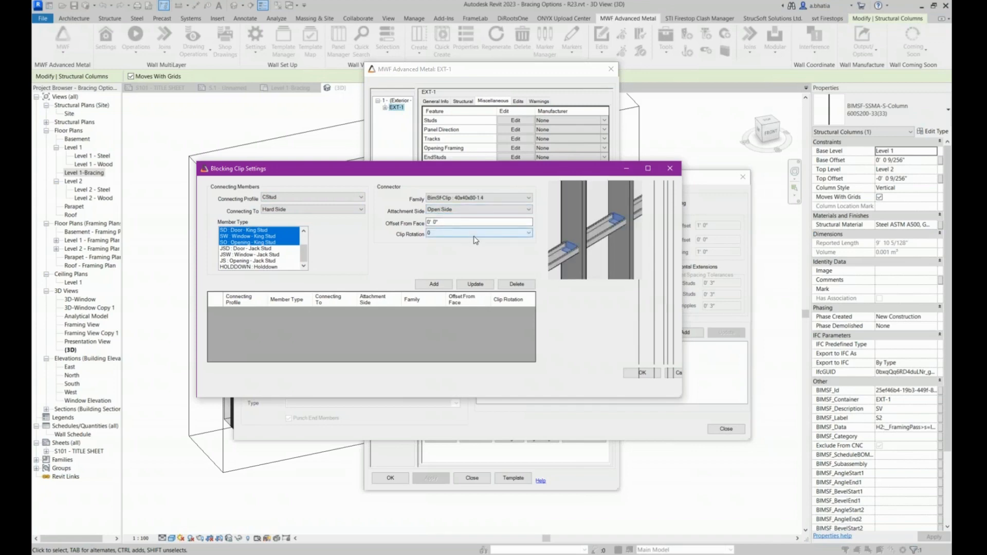
left_click(436, 210)
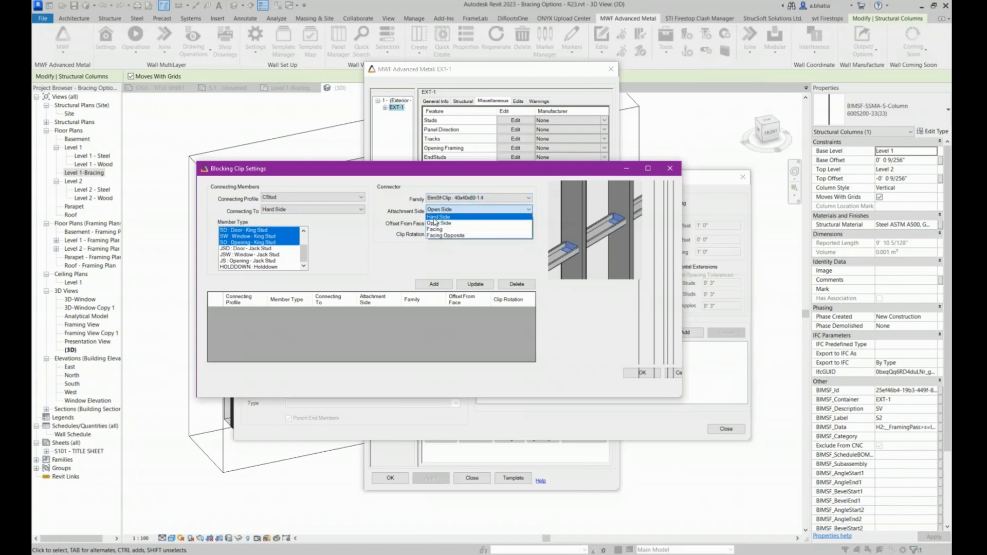
left_click(434, 218)
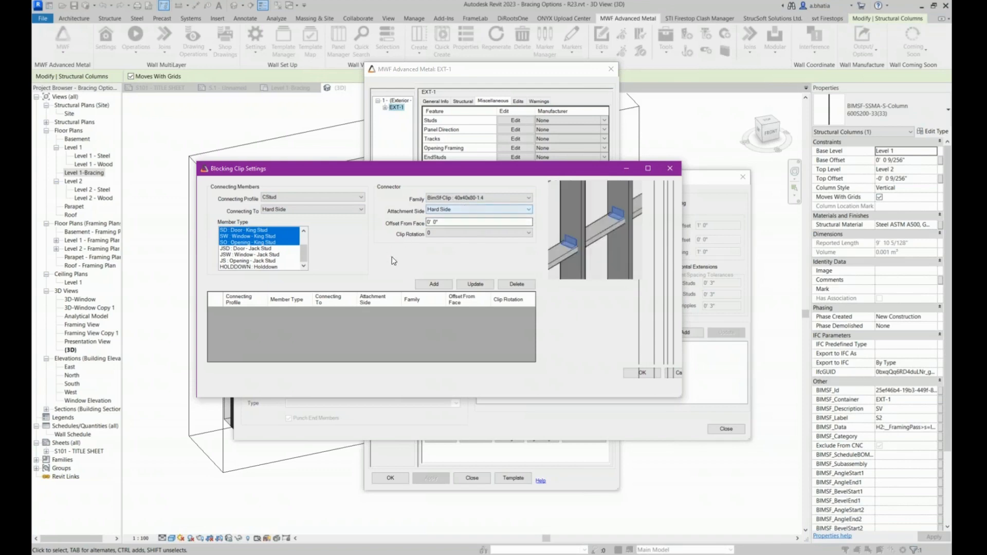
Step: Add the CStud hard-side clip definition to the list and accept the blocking clip settings
left_click(434, 285)
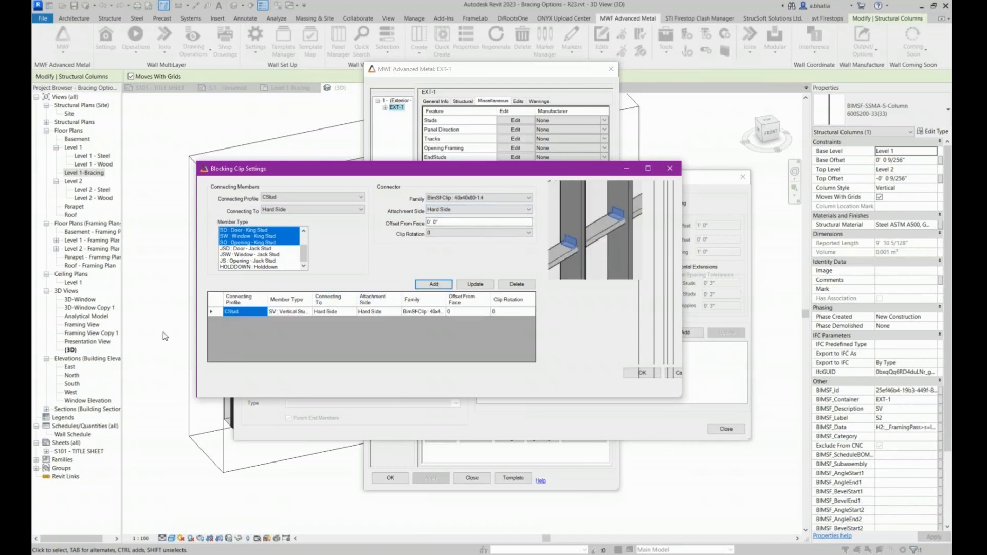
left_click(629, 373)
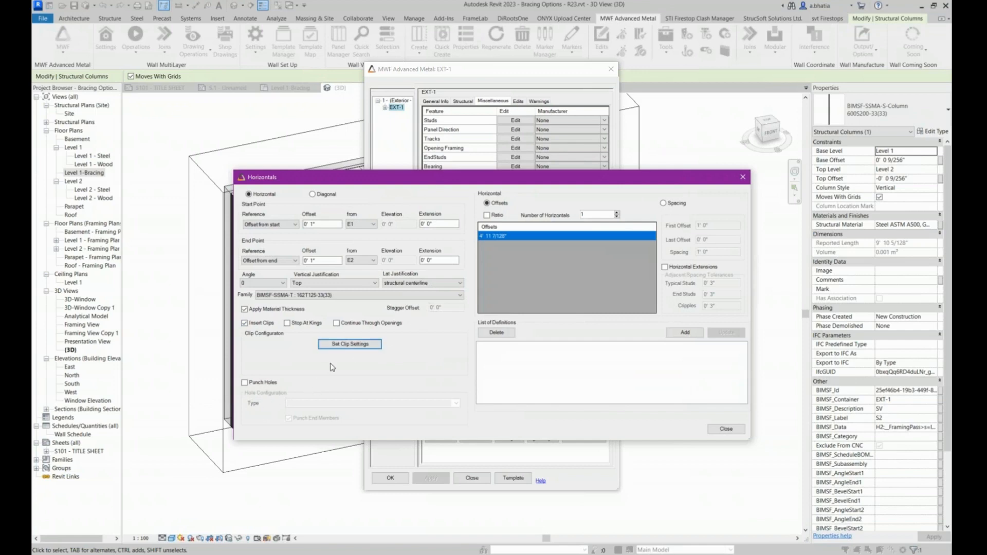
Step: Enable Punch Holes for the horizontal and choose 4" SLOT as the hole type
left_click(271, 387)
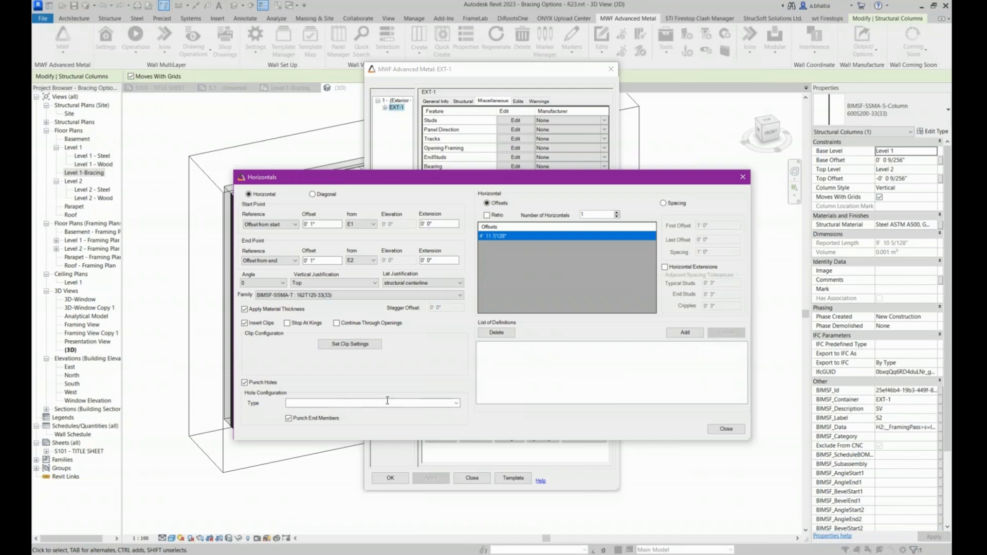
left_click(457, 405)
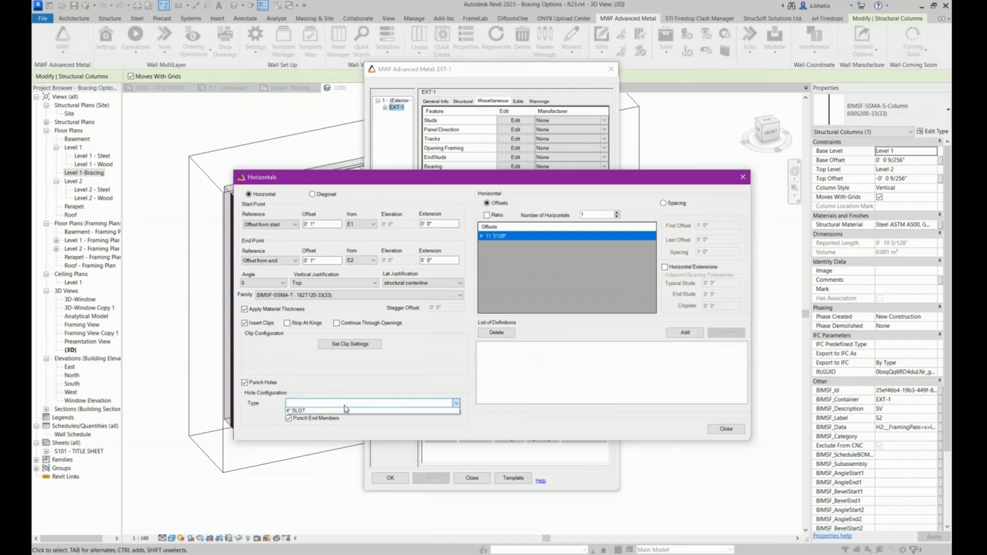
left_click(310, 411)
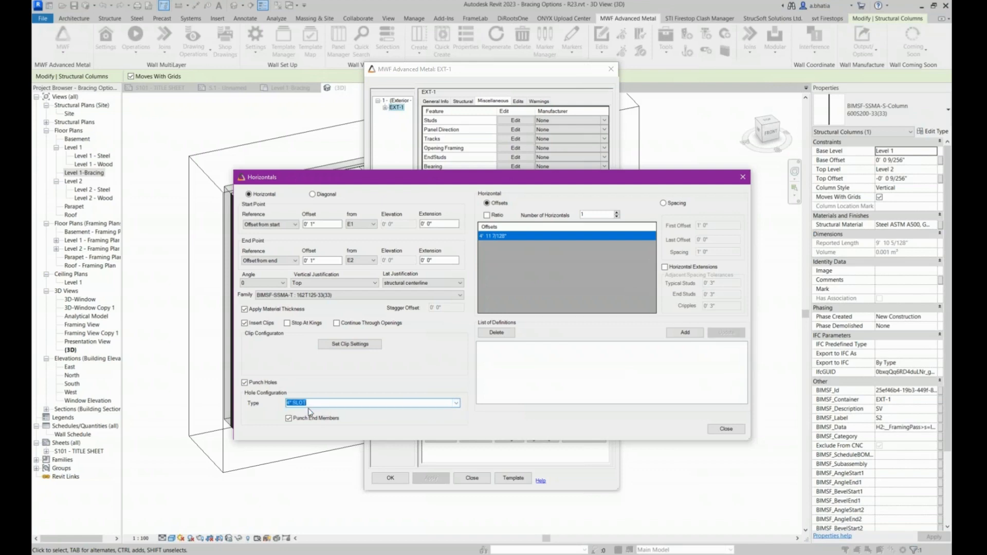
left_click_drag(292, 403, 318, 403)
left_click(318, 403)
Step: Define the horizontal offsets by ratio and set the number of horizontals to 3, selecting the individual ratio rows
left_click(497, 216)
left_click(616, 212)
left_click(616, 212)
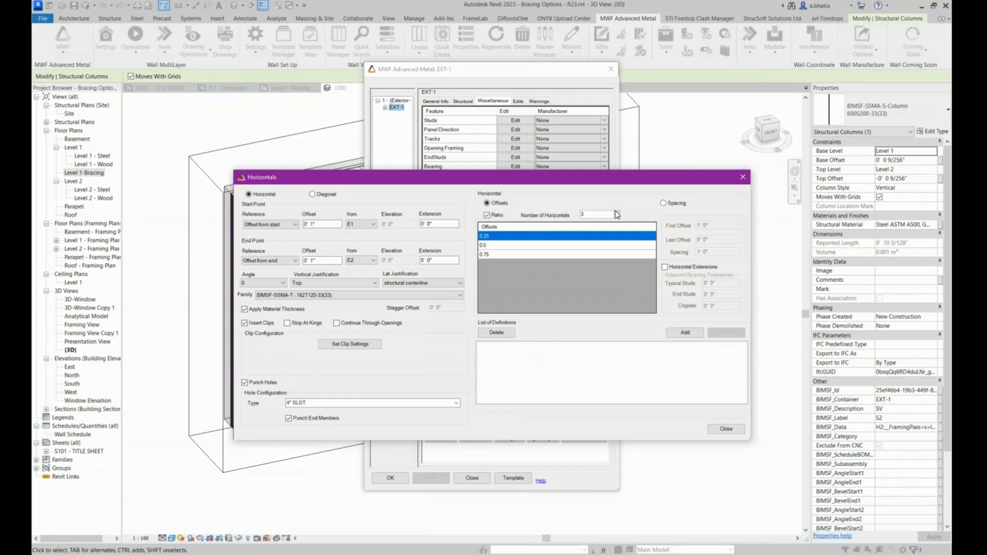
left_click(502, 245)
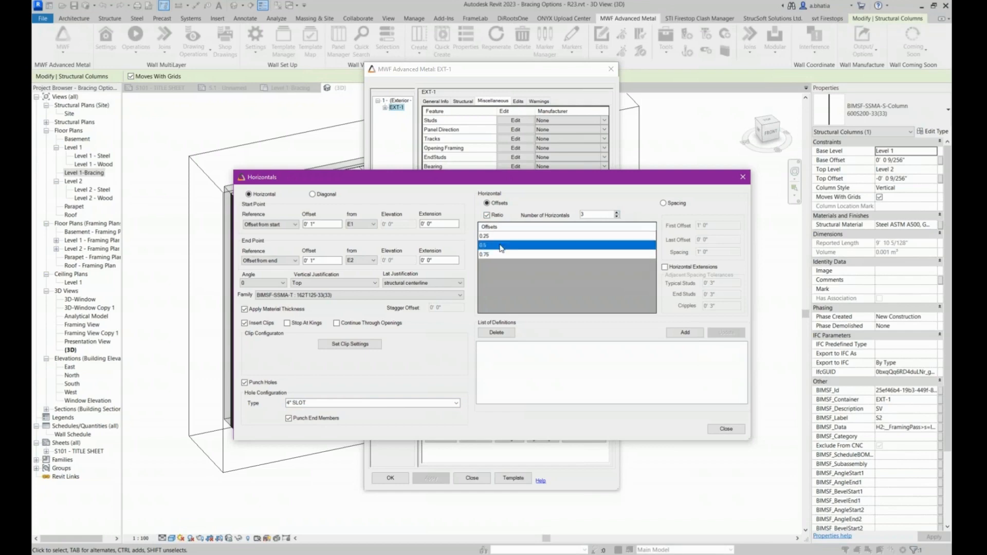
left_click(522, 254)
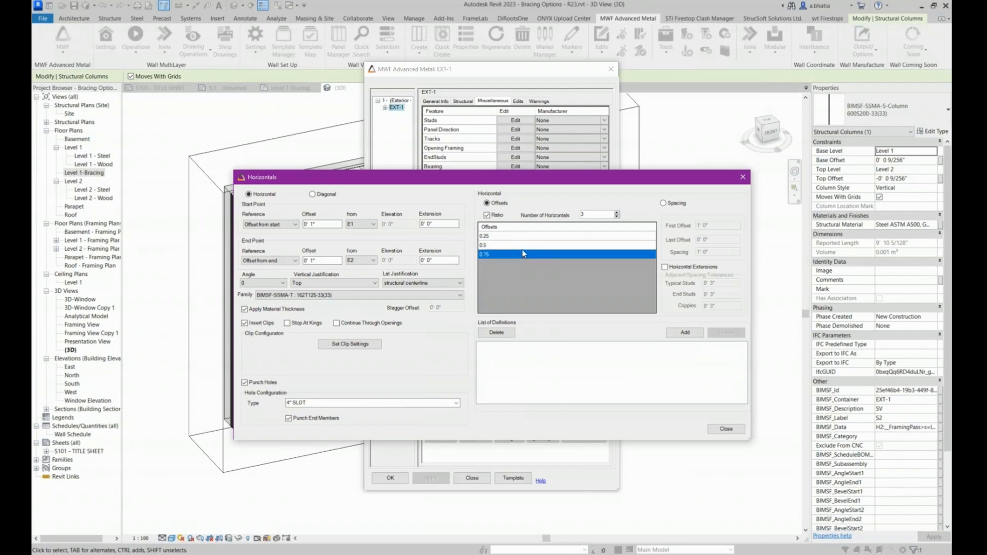
Step: Set the number of horizontals to 2 with ratio offsets of 0.25 and 0.75
left_click(617, 217)
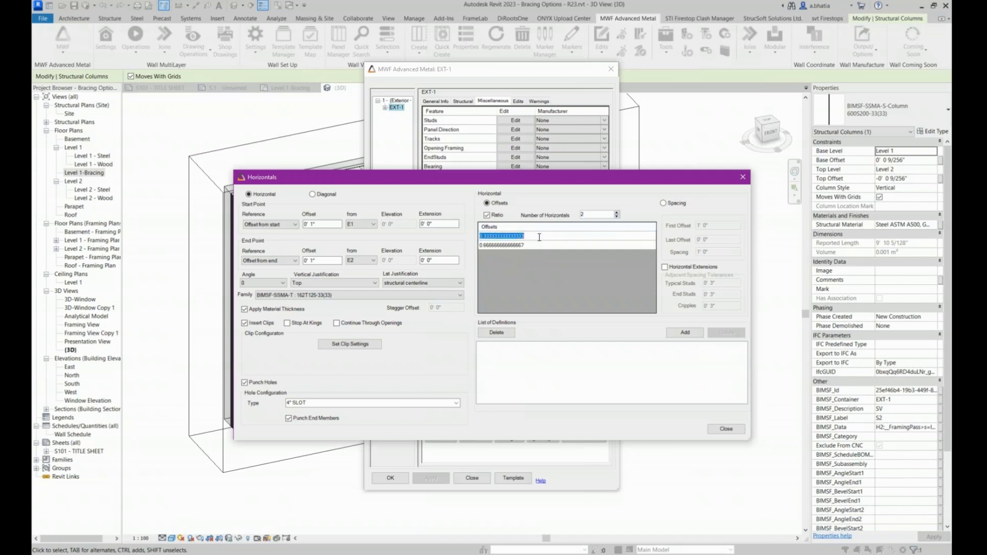
type("0.25")
left_click(535, 245)
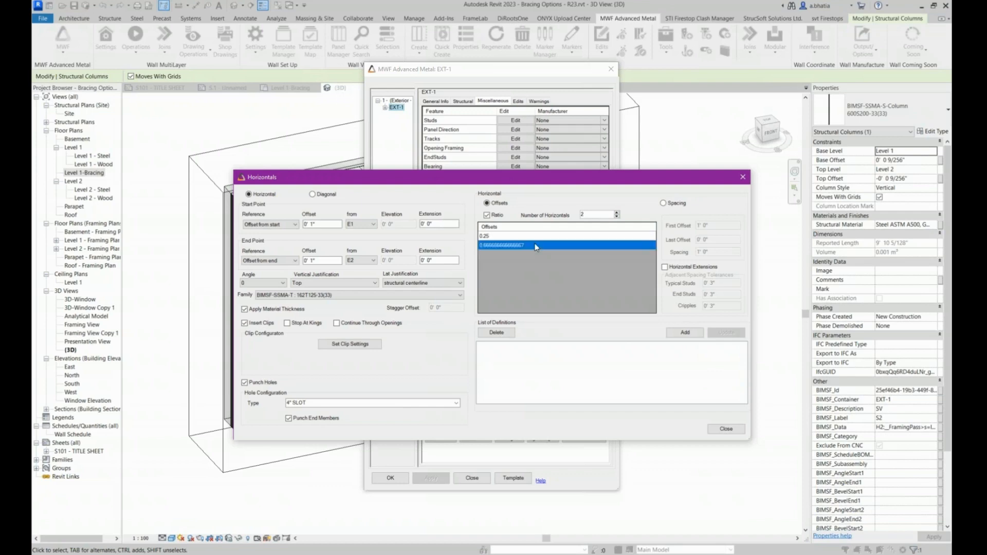
left_click(534, 245)
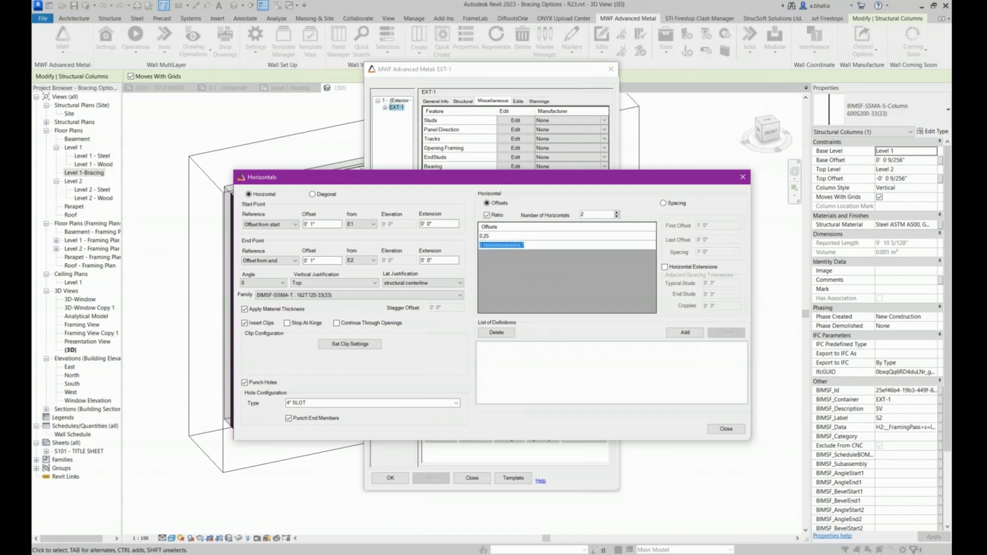
type("0.75")
left_click(527, 238)
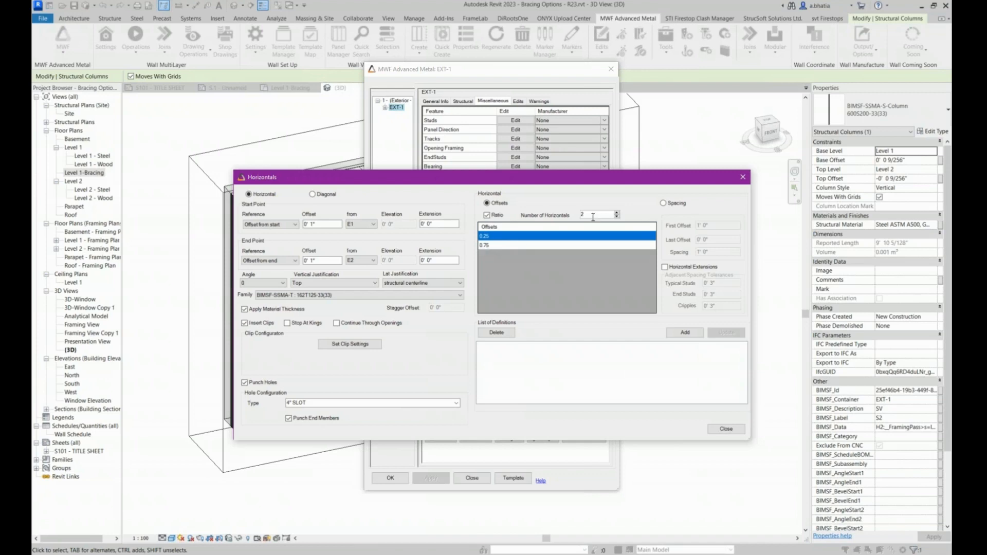
Step: Try the horizontal offsets as distances instead of ratios and return them to Ratio
left_click(487, 215)
left_click(522, 248)
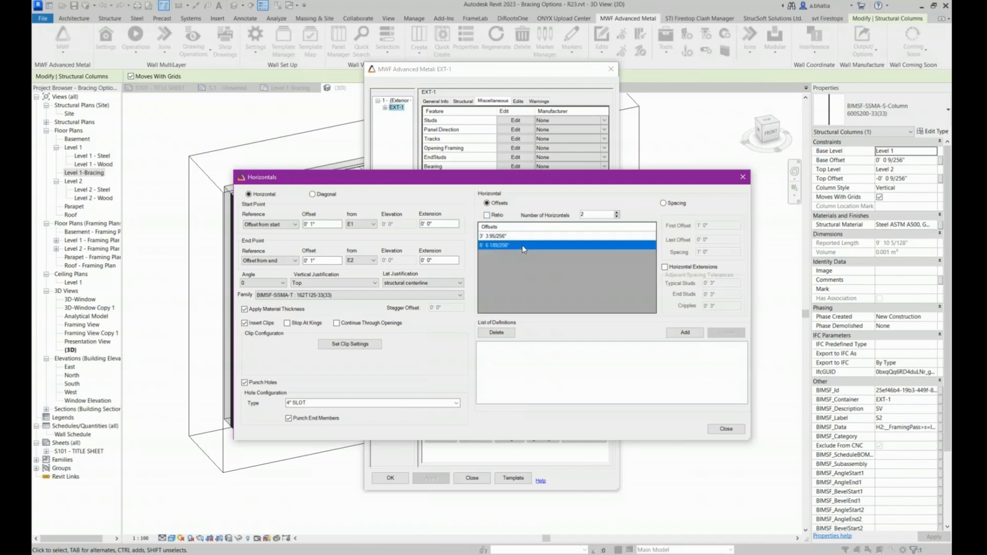
left_click(500, 216)
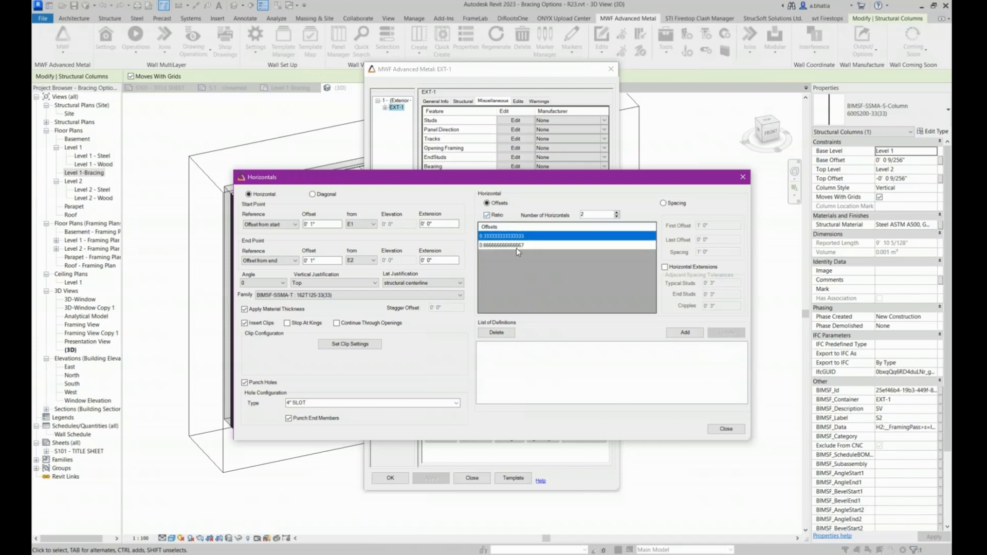
Step: Set the two ratio offsets to 0.25 and 0.75 again and add the horizontal to the list of definitions
left_click(536, 239)
type("0.25")
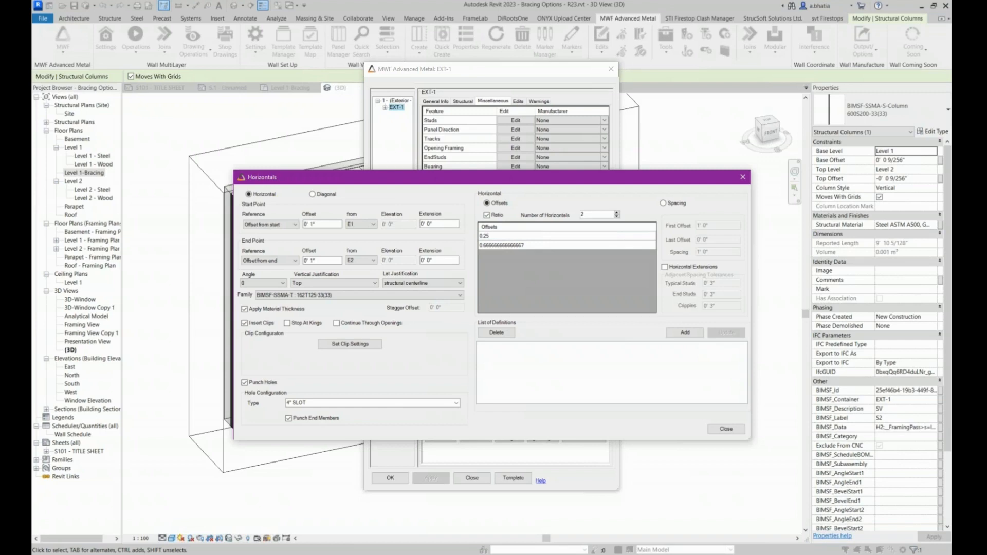
left_click(537, 246)
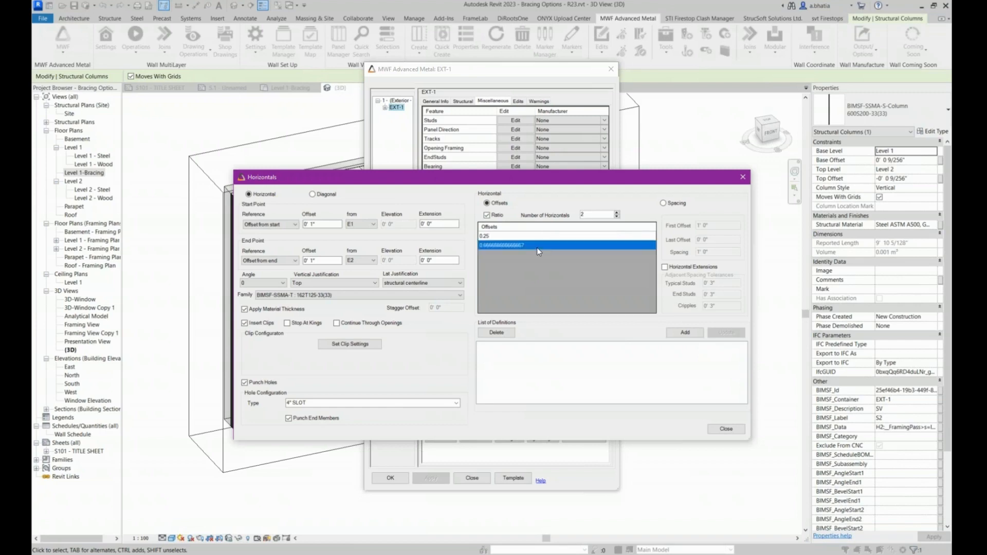
left_click(536, 246)
key("BackSpace")
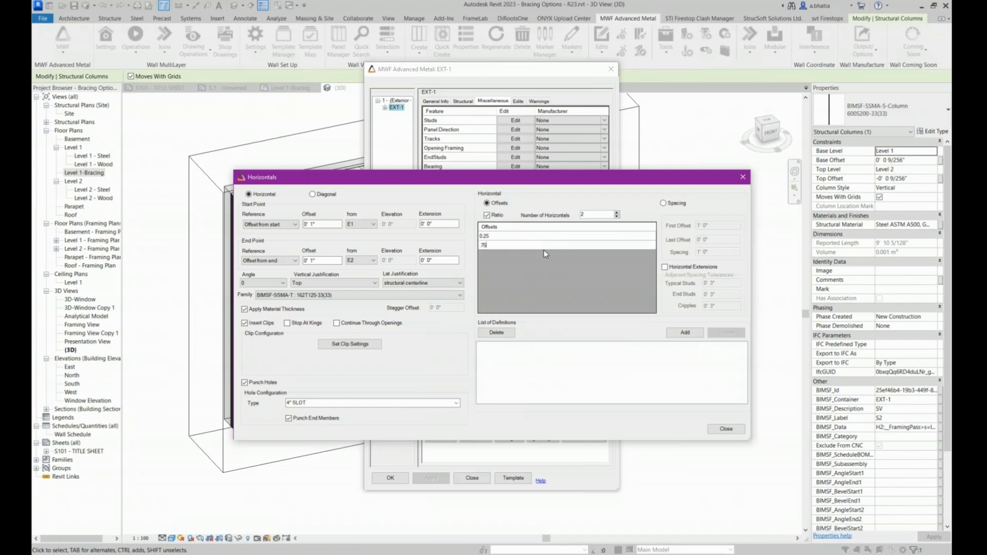
type(".75")
left_click(543, 236)
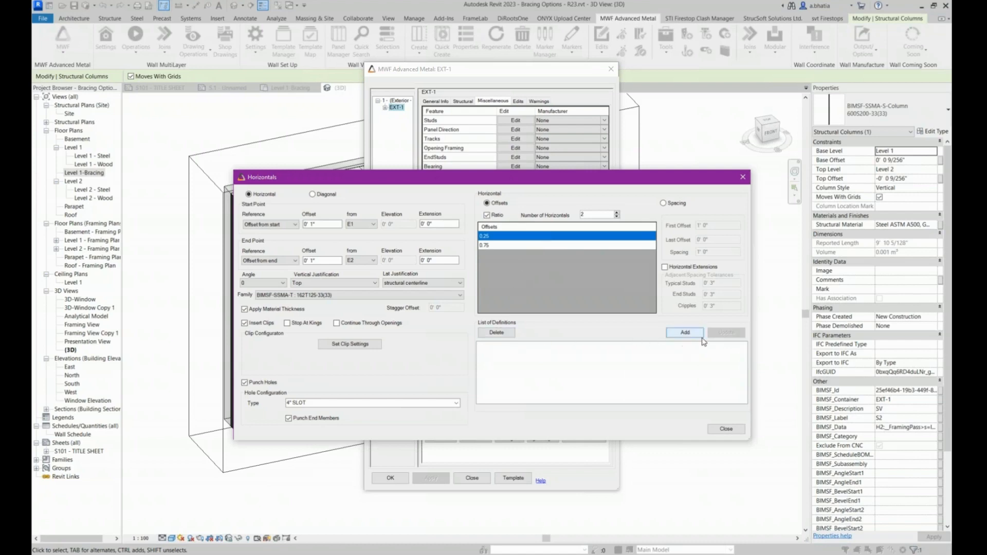
left_click(689, 335)
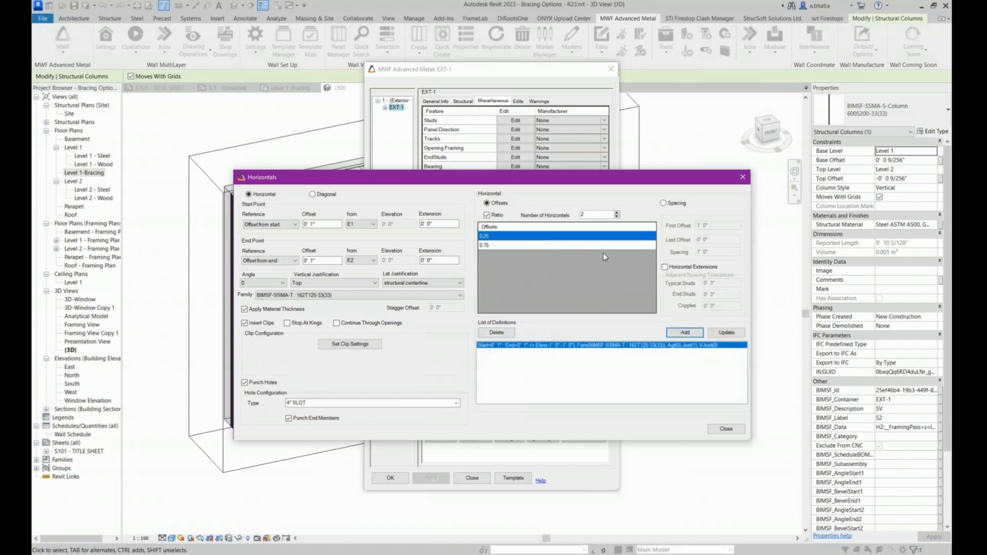
Step: Try the Spacing method with its first offset, last offset and spacing values, and return to Offsets
left_click(678, 205)
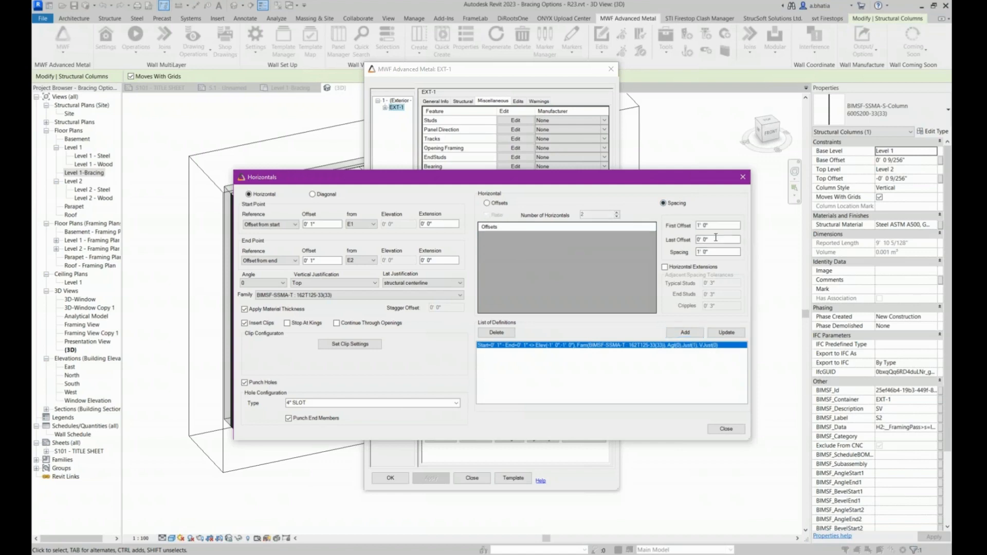
left_click_drag(718, 225, 662, 233)
key("Tab")
key("Tab")
left_click(487, 203)
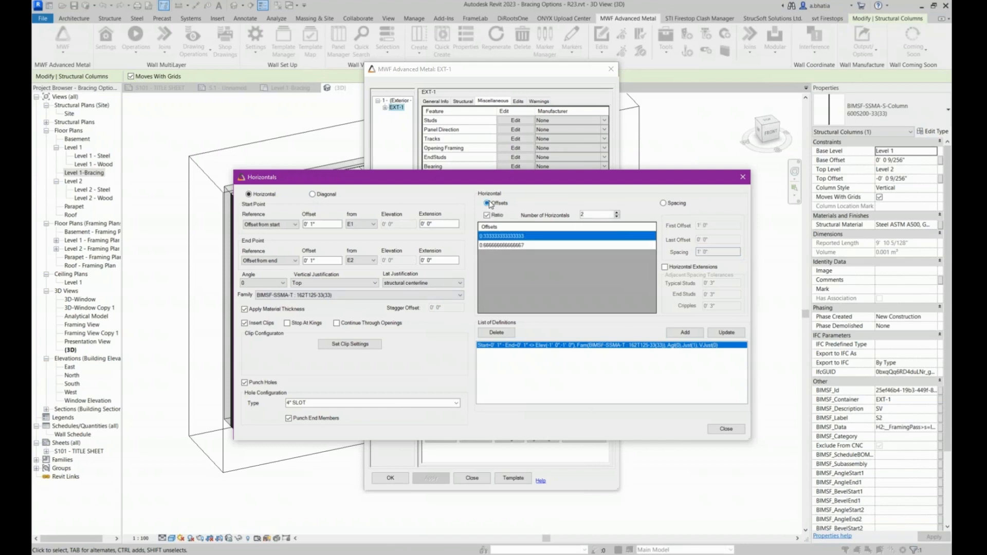
Step: Restore the ratio offsets 0.25 and 0.75, update the listed horizontal definition and close the Horizontals settings
left_click(534, 237)
type("25")
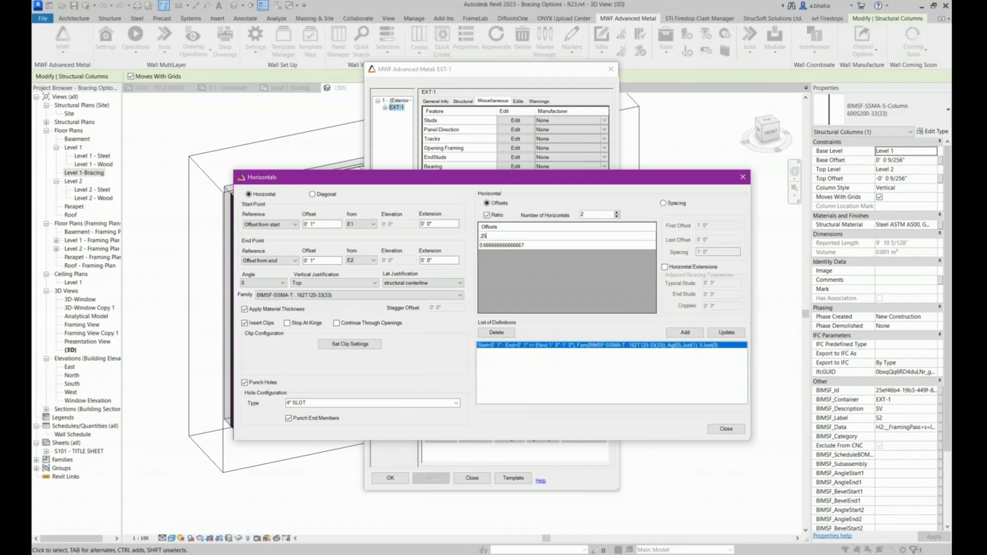
left_click(538, 242)
left_click(538, 245)
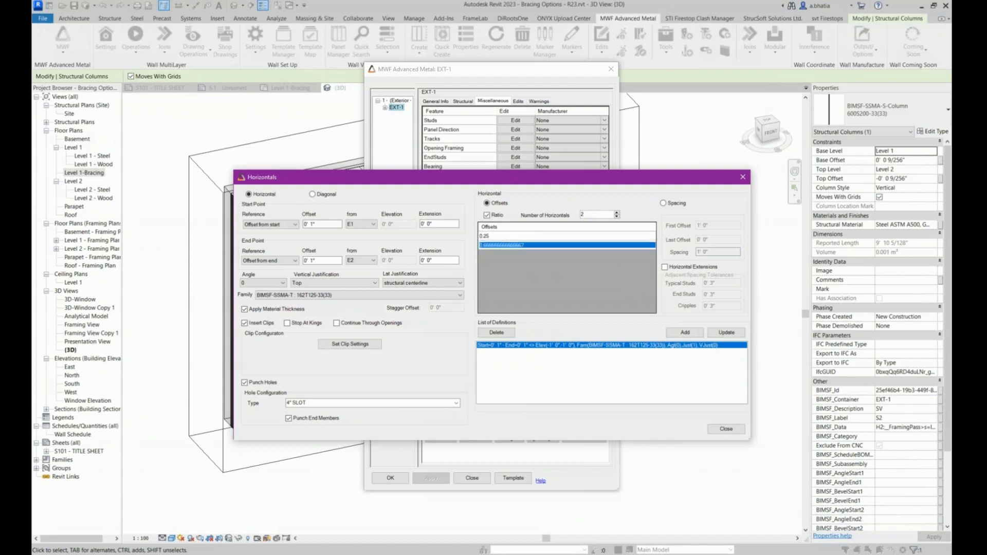
type("75")
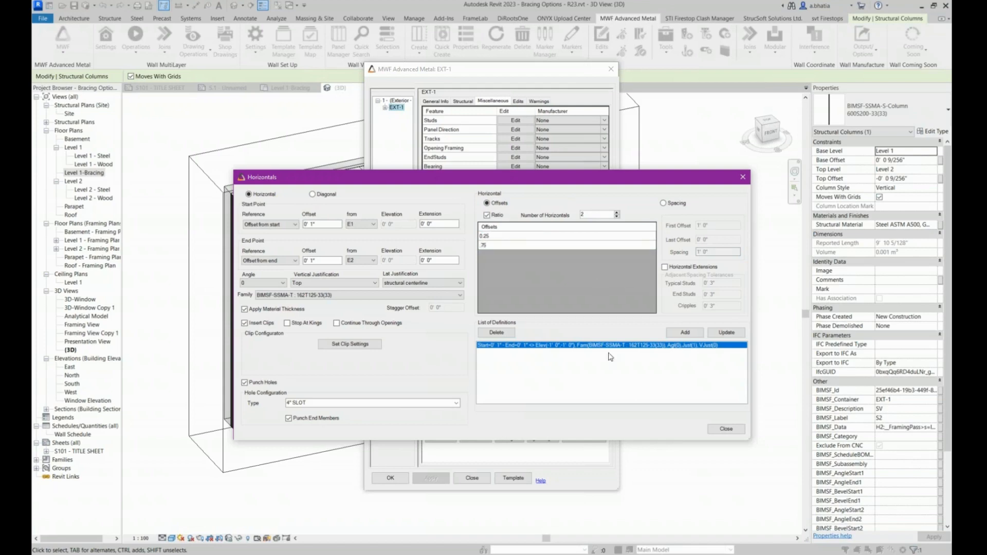
left_click(736, 333)
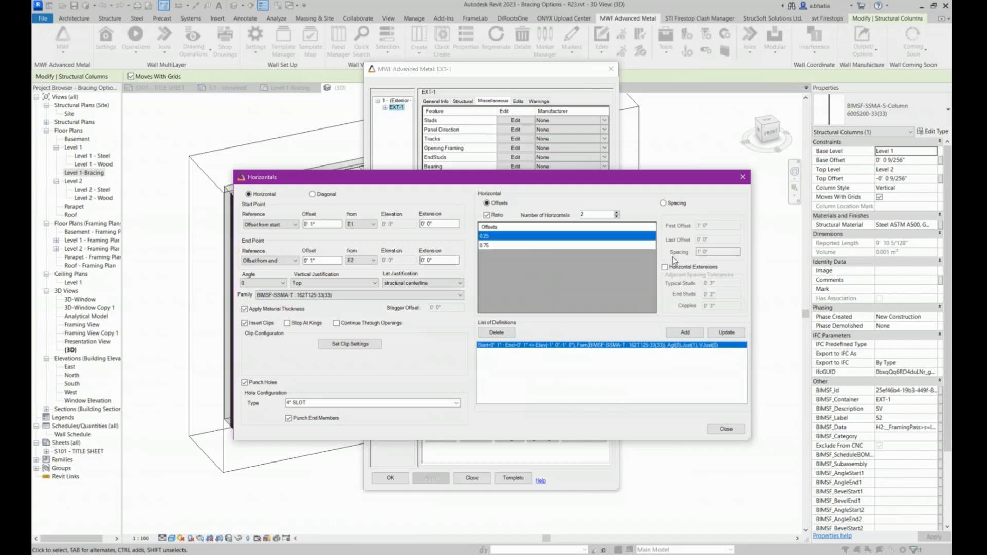
left_click(716, 433)
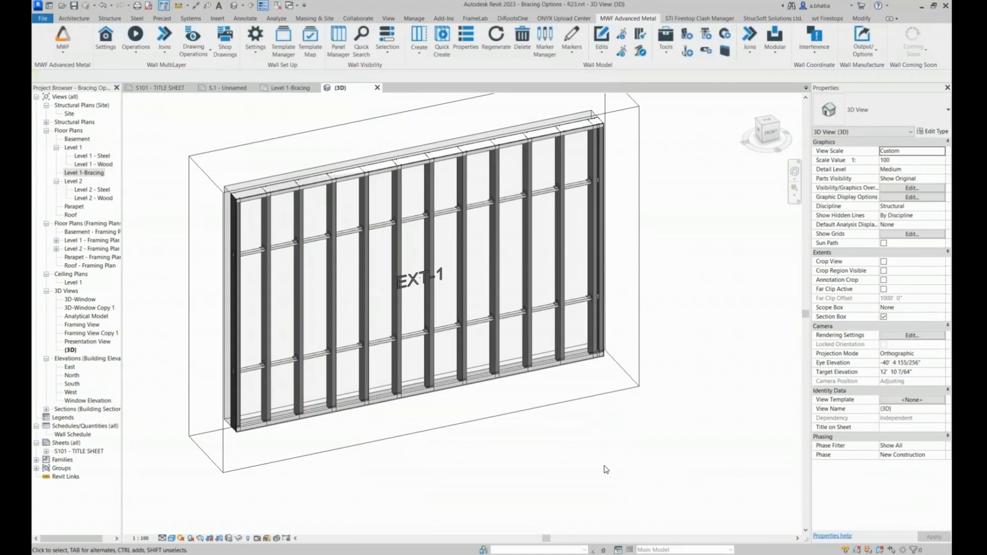
Step: Examine the horizontals, clips and punched holes at the studs of panel EXT-1 in the 3D view
scroll(289, 242, "up", 5)
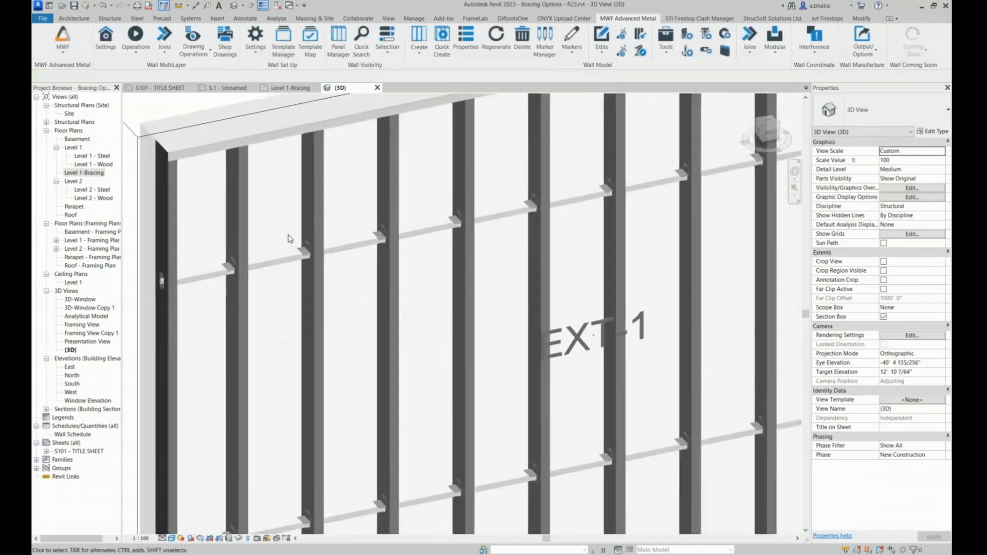
scroll(289, 242, "up", 3)
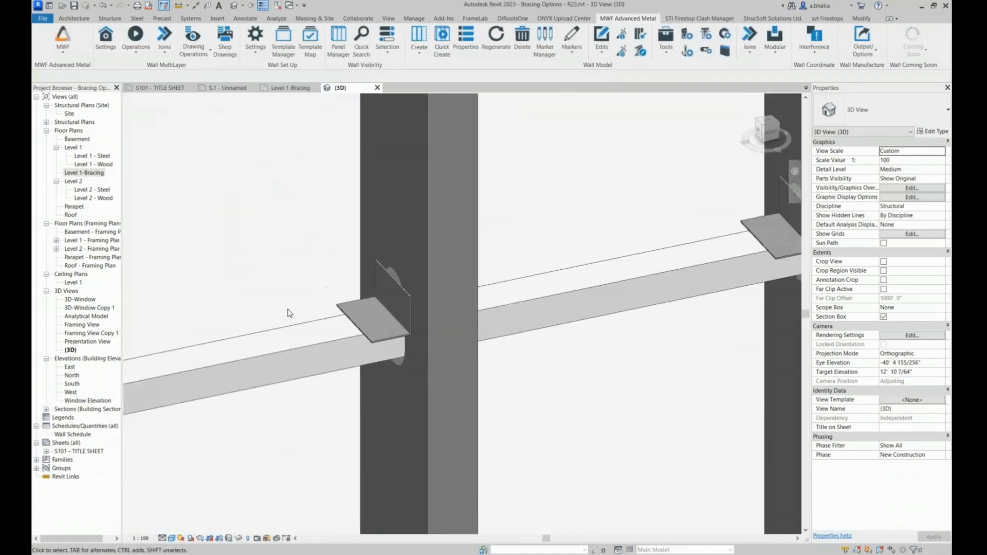
left_click(253, 360)
scroll(357, 304, "up", 2)
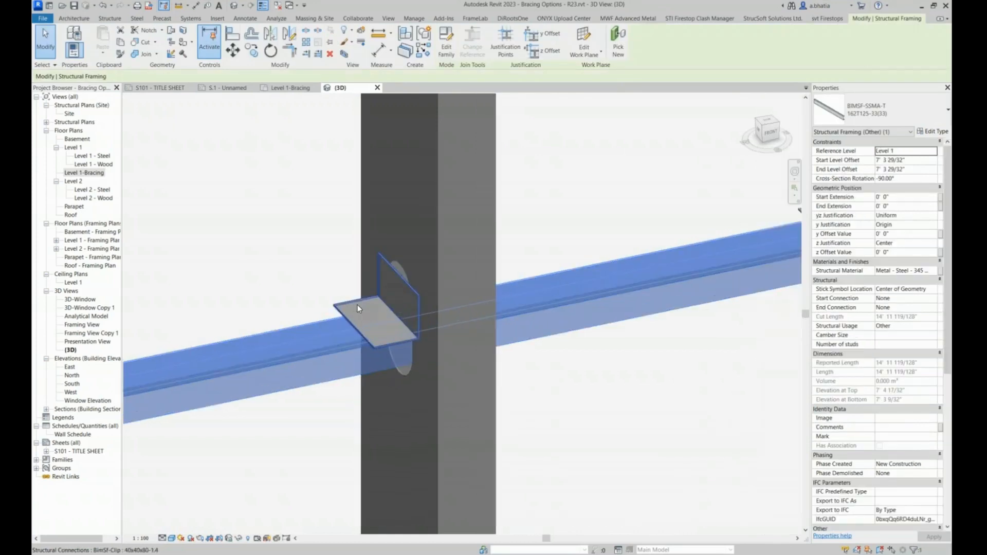
key("Escape")
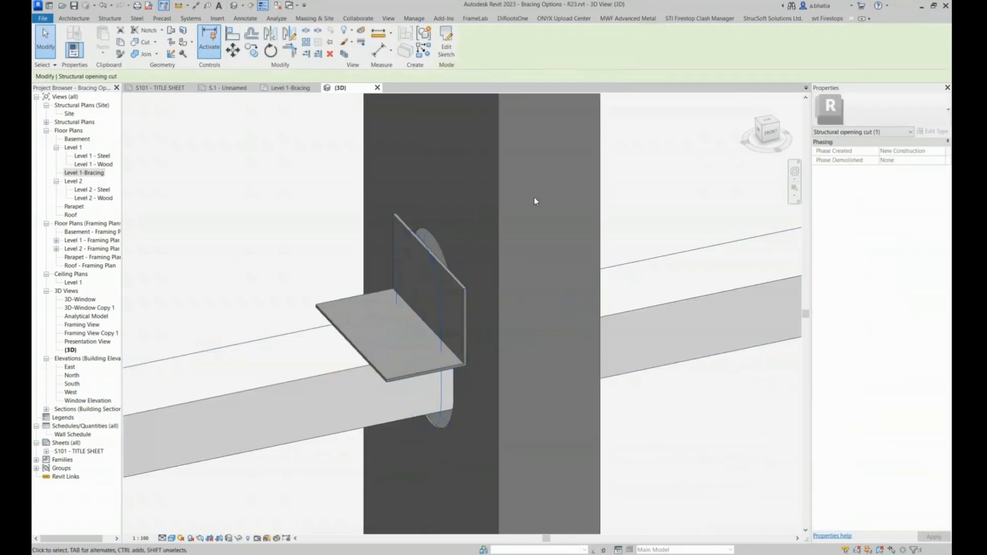
scroll(627, 182, "down", 5)
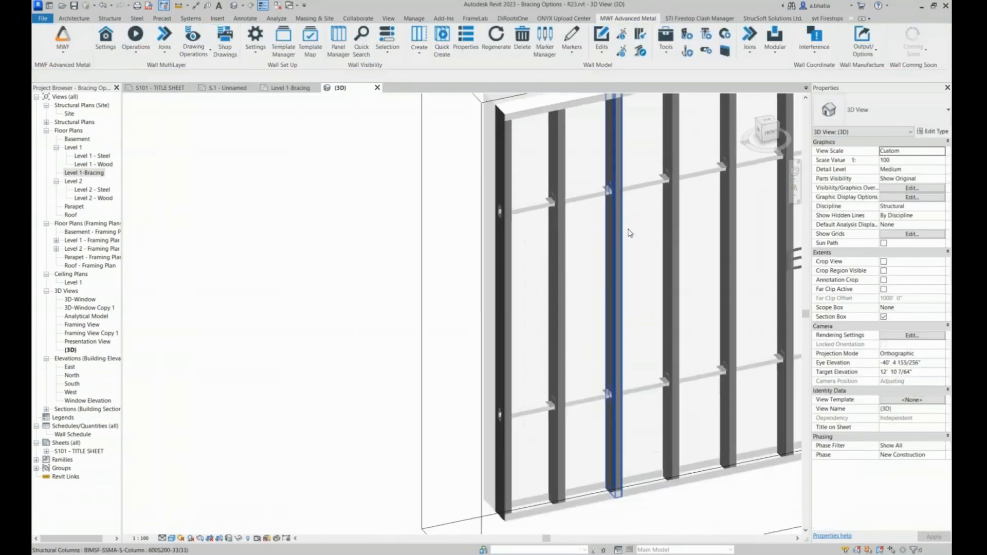
scroll(397, 254, "up", 2)
middle_click_drag(397, 253, 334, 256)
scroll(335, 257, "down", 3)
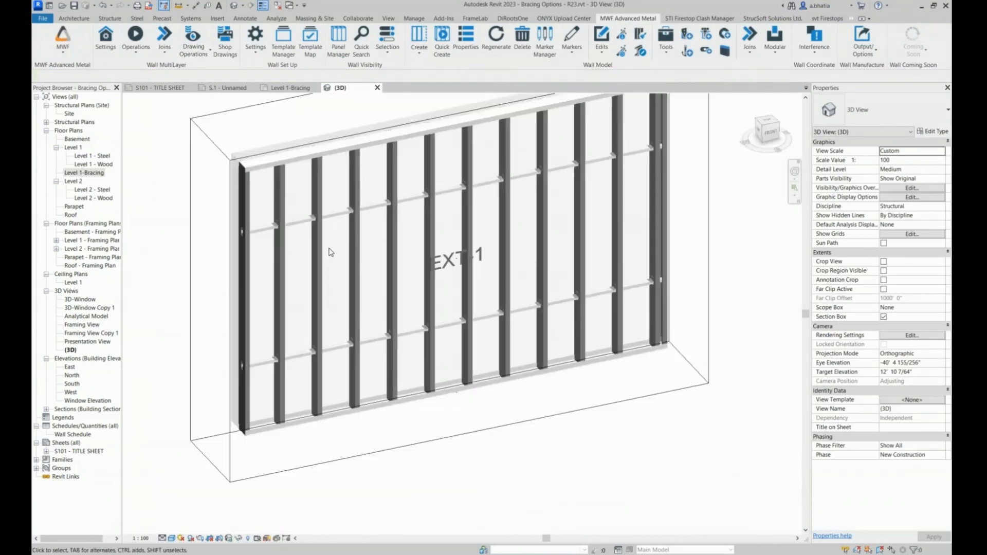
middle_click_drag(393, 249, 326, 286)
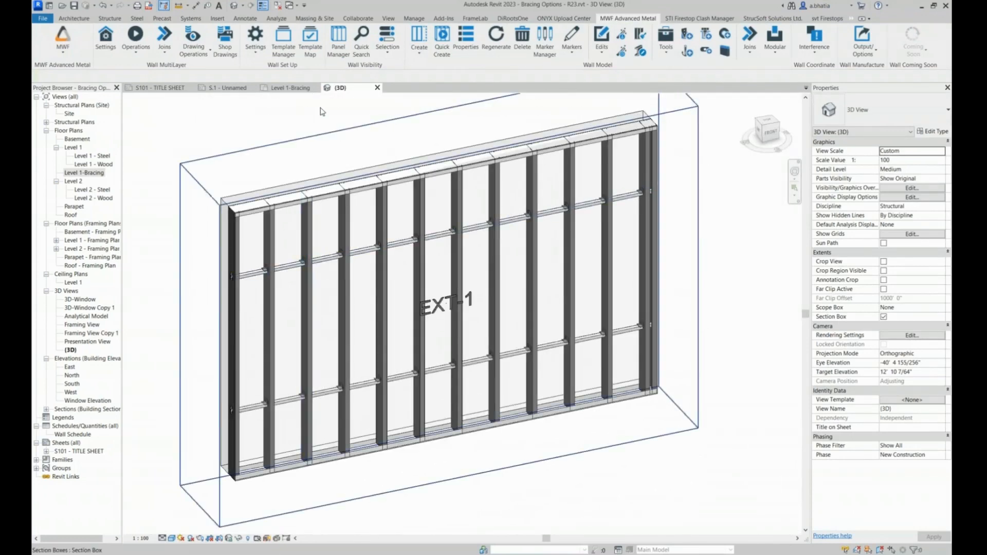
Step: Apply the panel properties of wall EXT-1, including its horizontal bracing, to wall EXT-9 in the Level 1-Bracing plan
left_click(284, 90)
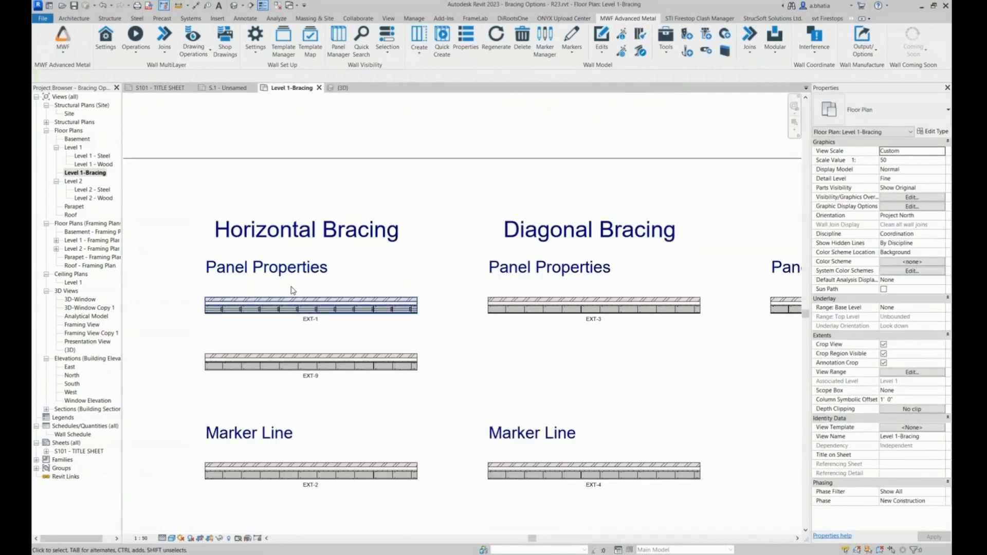
scroll(207, 325, "up", 3)
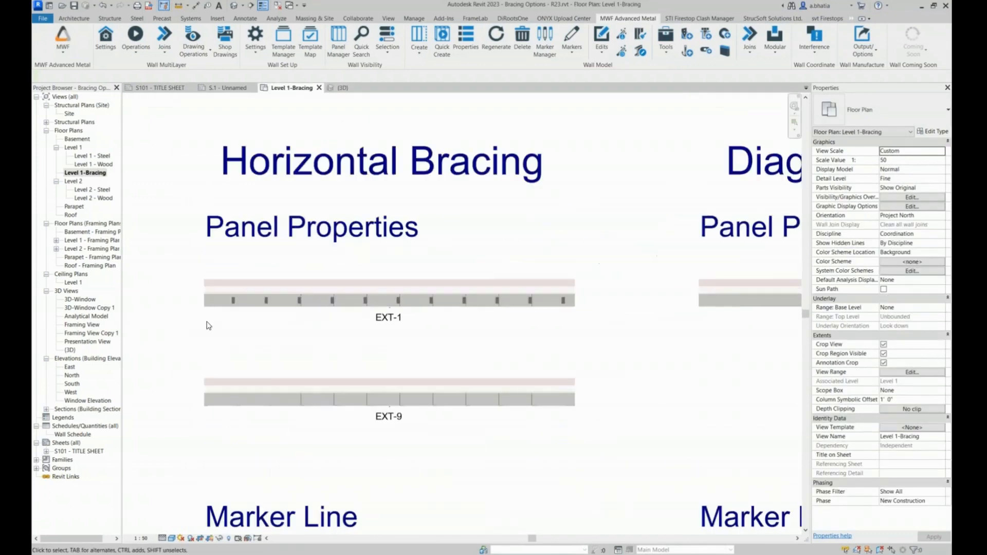
middle_click_drag(227, 391, 226, 372)
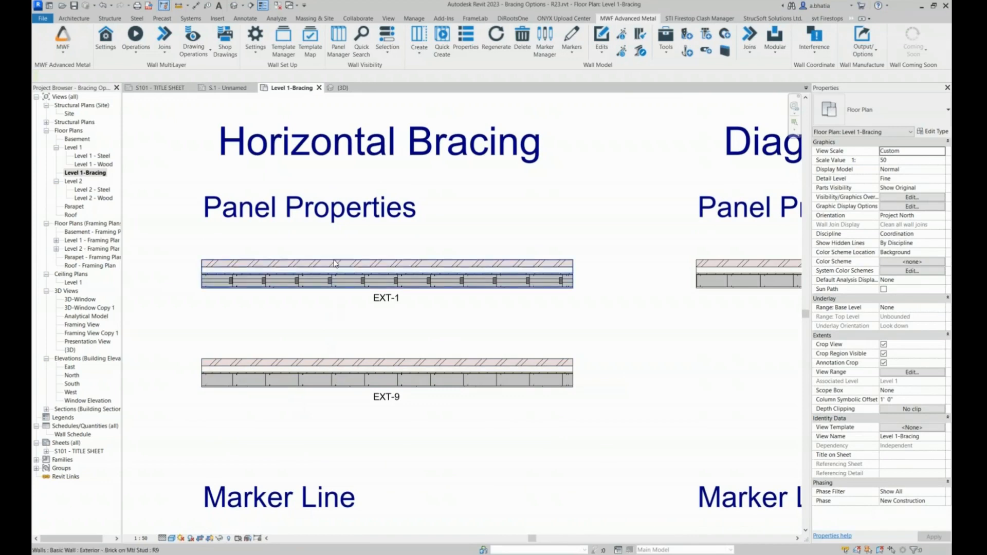
left_click(333, 286)
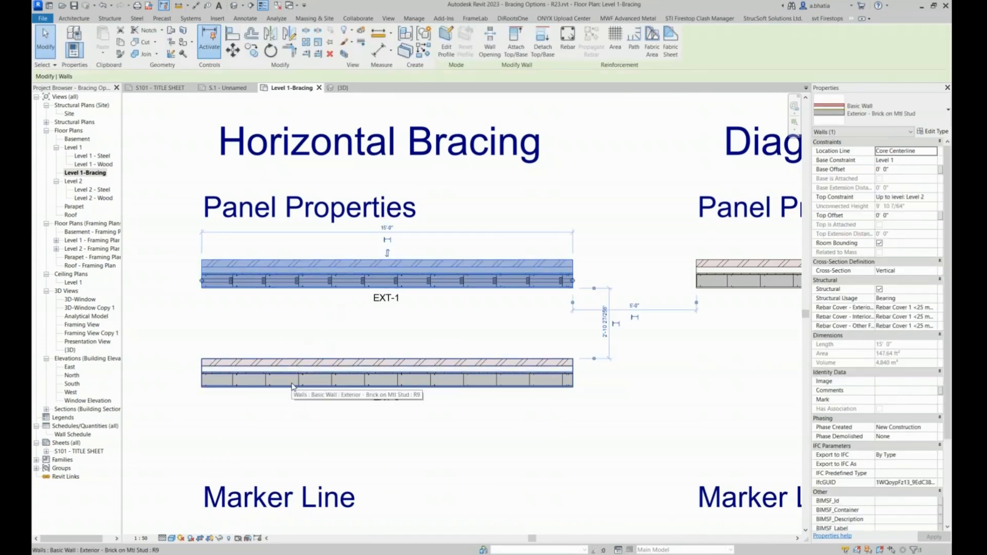
left_click(628, 18)
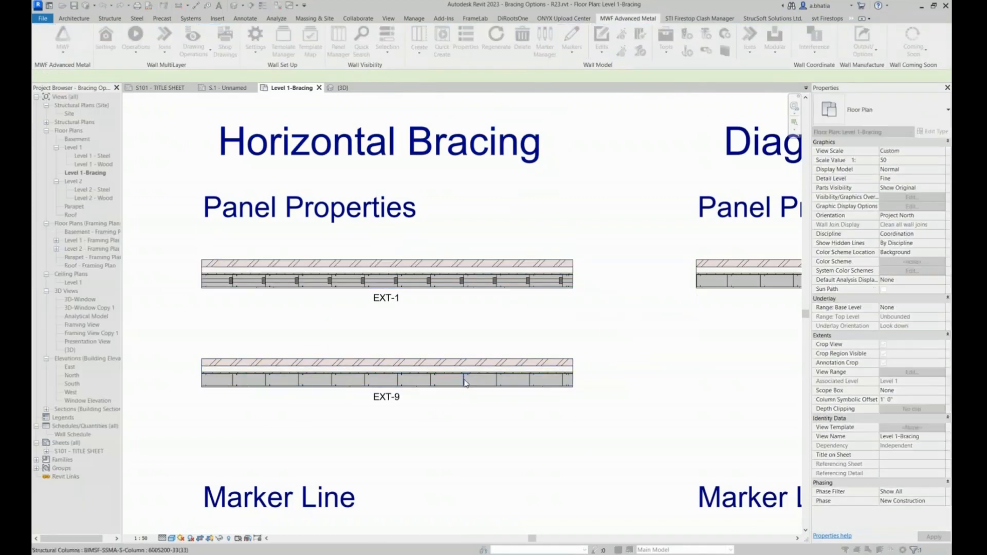
key("Escape")
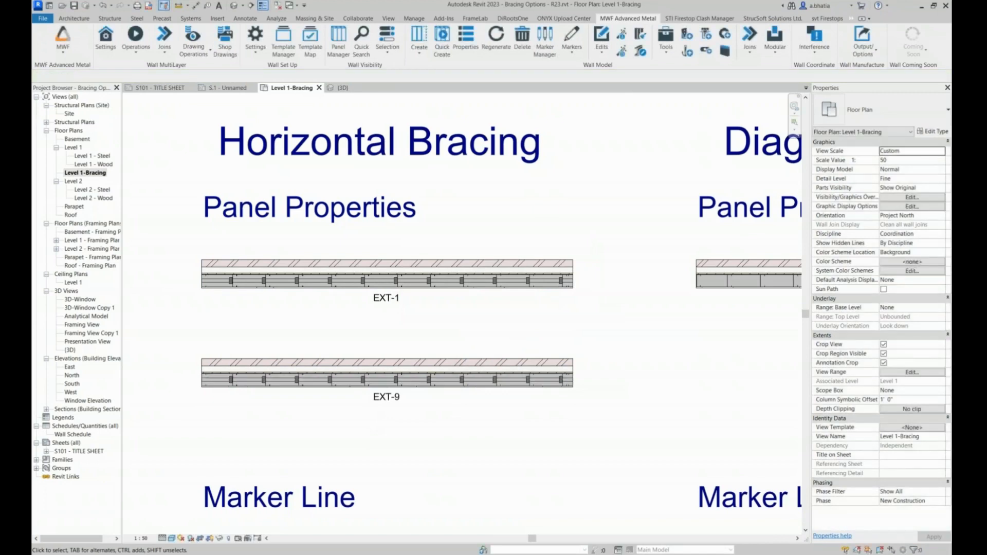
Step: Isolate wall EXT-9 in the 3D view with a section box around it
left_click(421, 366)
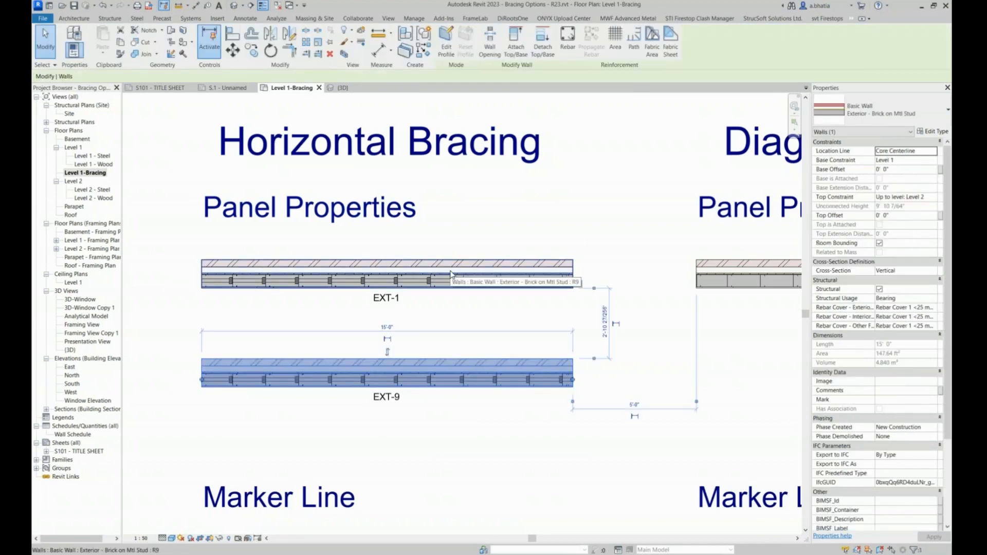
key("b")
key("x")
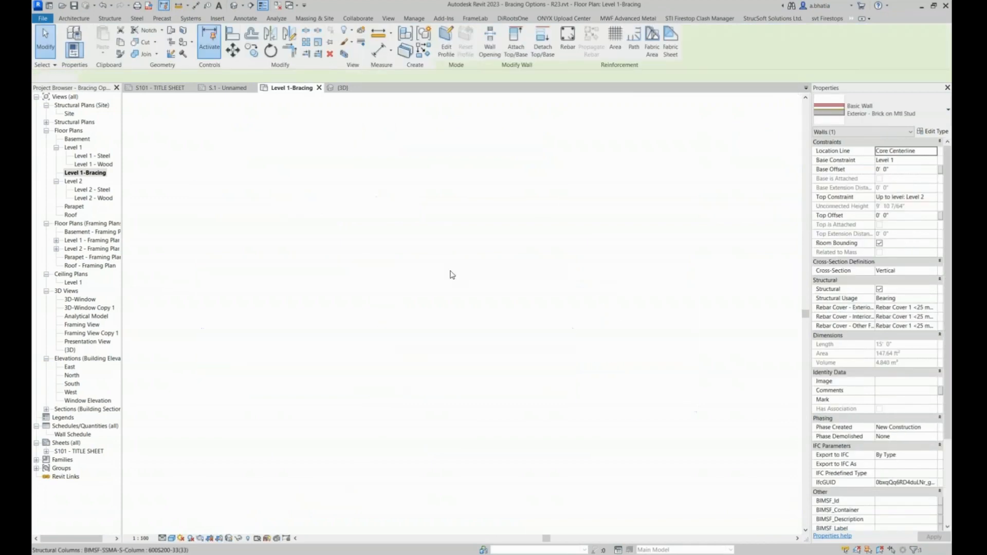
key("Escape")
Step: Turn on Split Horizontal Studs in the structural properties of panel EXT-9
left_click(381, 232)
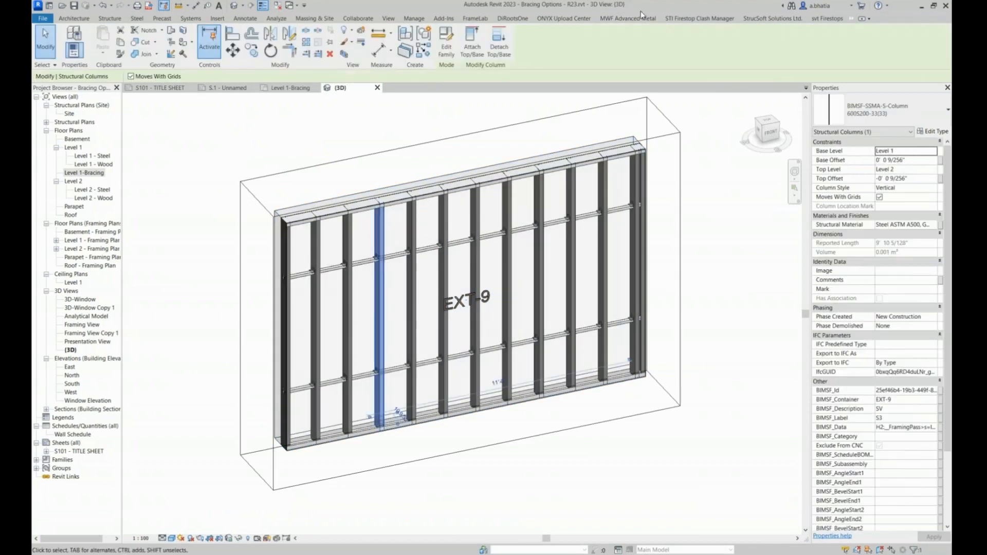
left_click(629, 18)
left_click(466, 38)
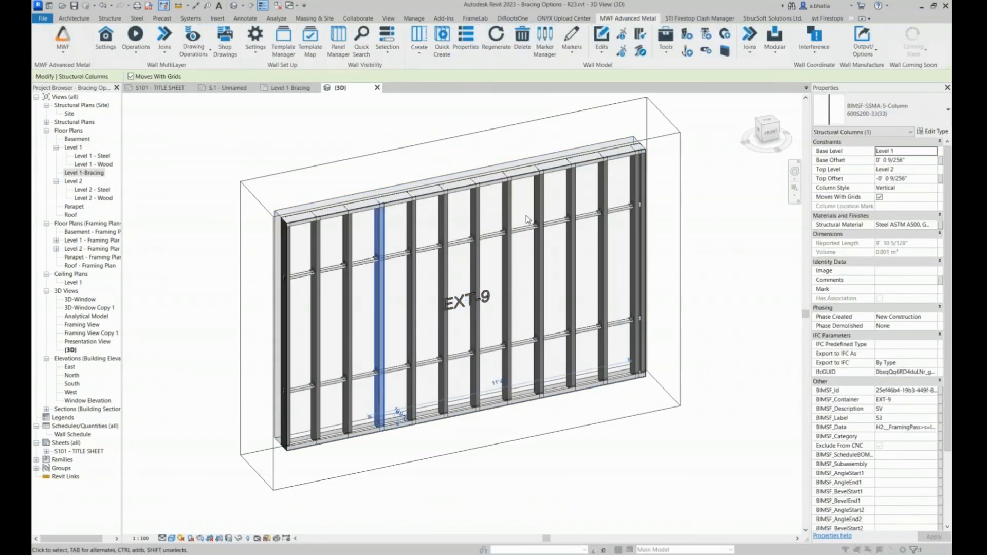
left_click(463, 101)
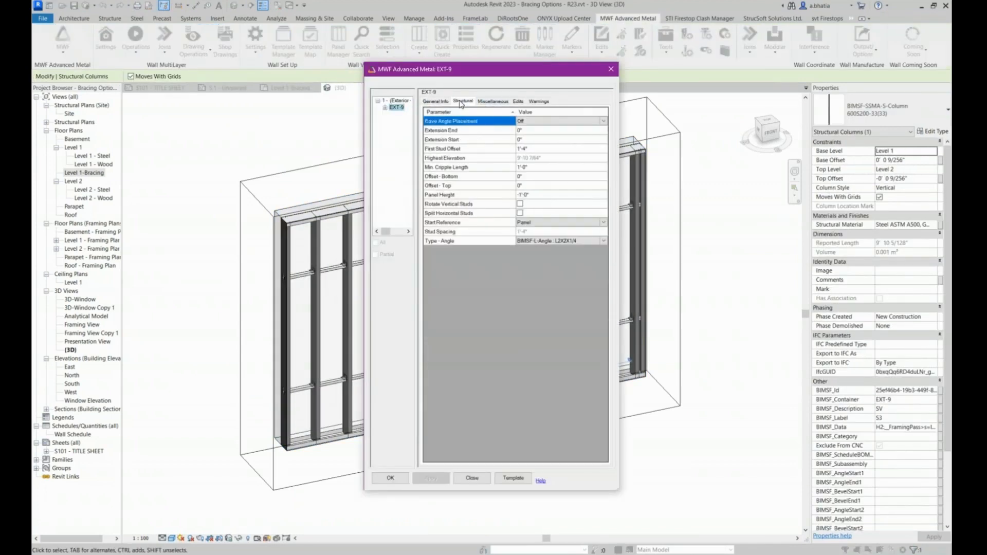
left_click(454, 213)
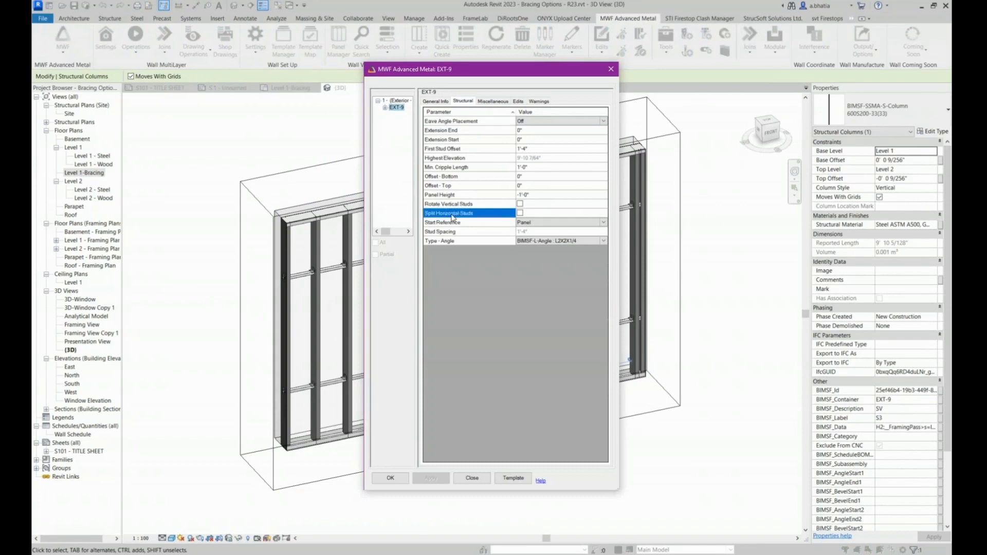
left_click(520, 214)
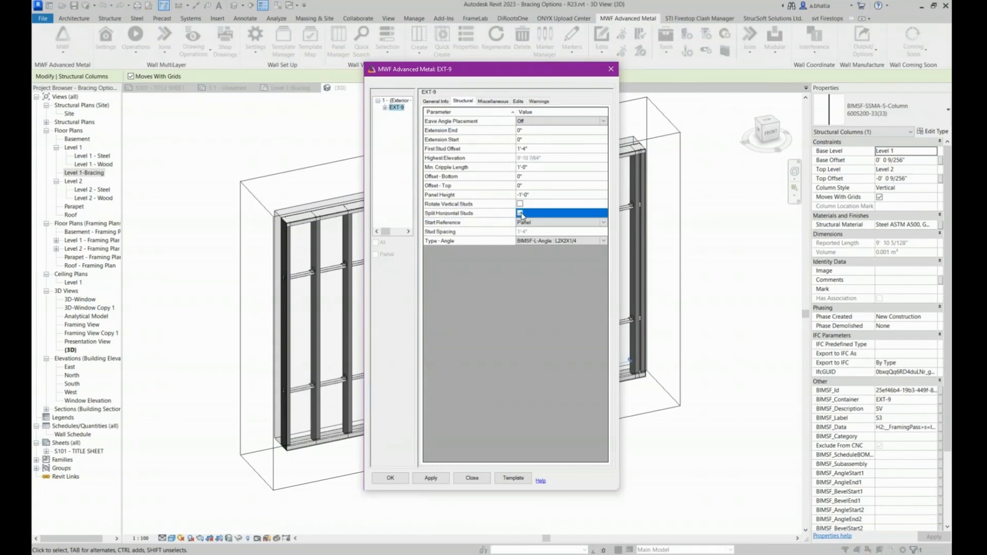
Step: In the Horizontals settings of EXT-9, give the listed definition a 2" stagger offset and turn off Insert Clips and Punch Holes
left_click(492, 103)
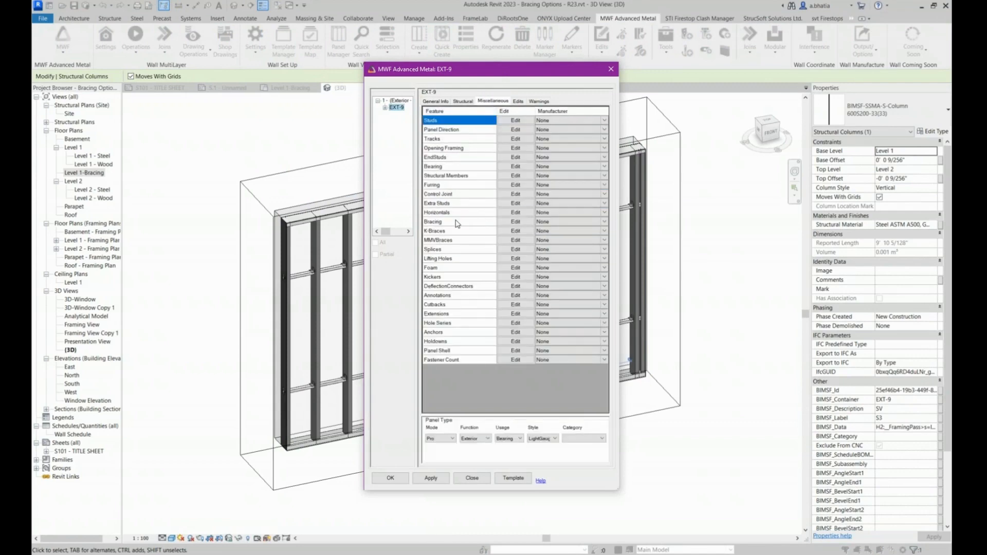
left_click(457, 214)
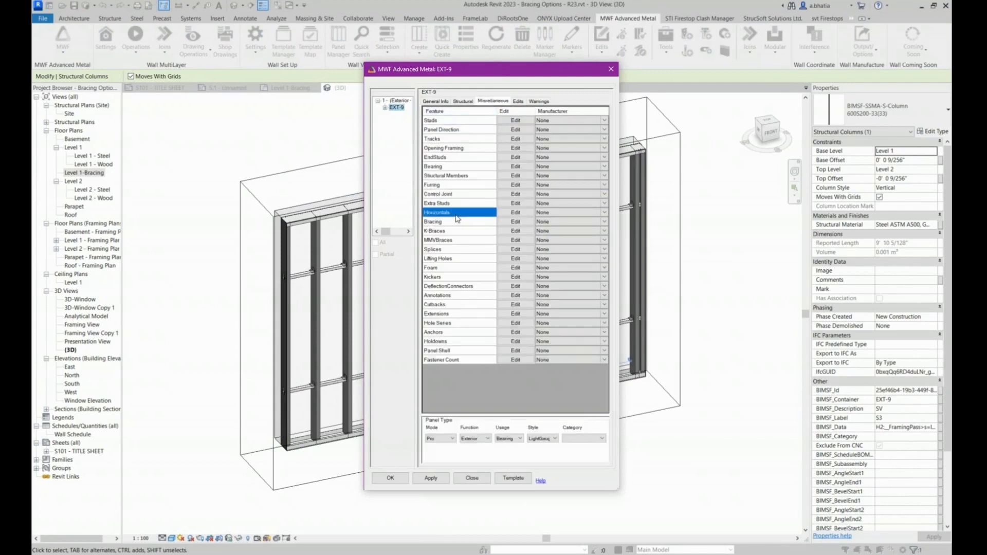
left_click(507, 216)
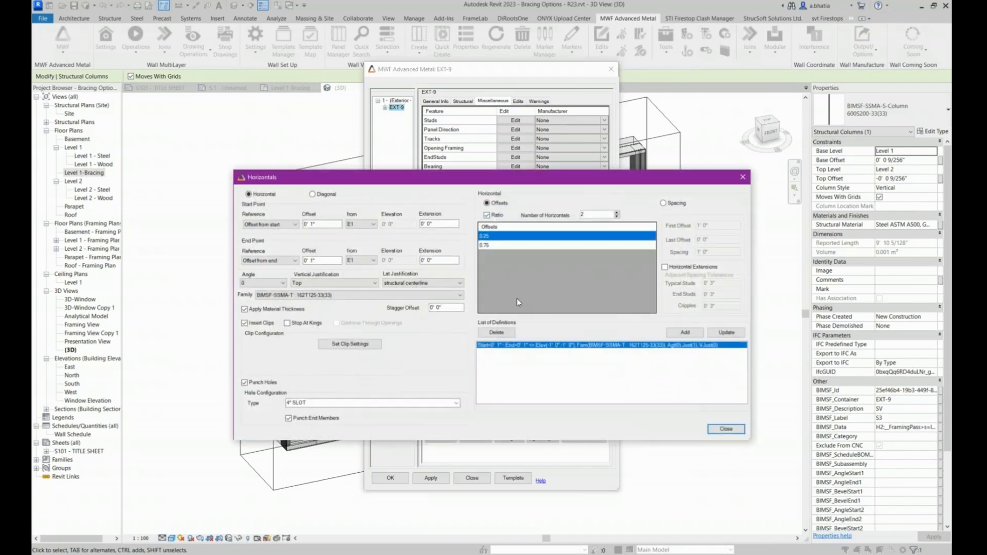
left_click(555, 349)
left_click(438, 308)
type("2")
left_click(245, 323)
left_click(246, 383)
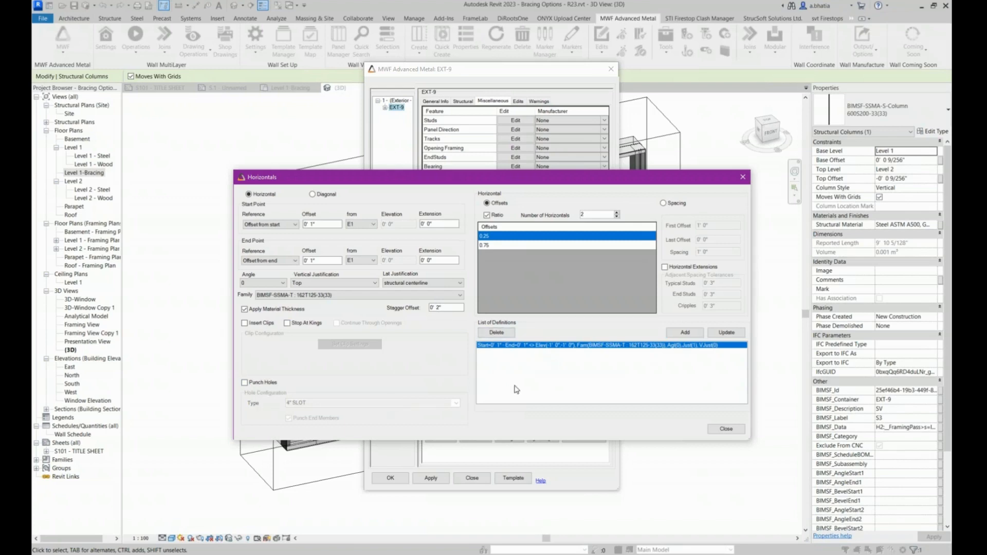
Step: Reference the end point offset from E2, update the horizontal definition with Punch Holes off, and apply the changes to panel EXT-9
left_click(730, 334)
left_click(609, 346)
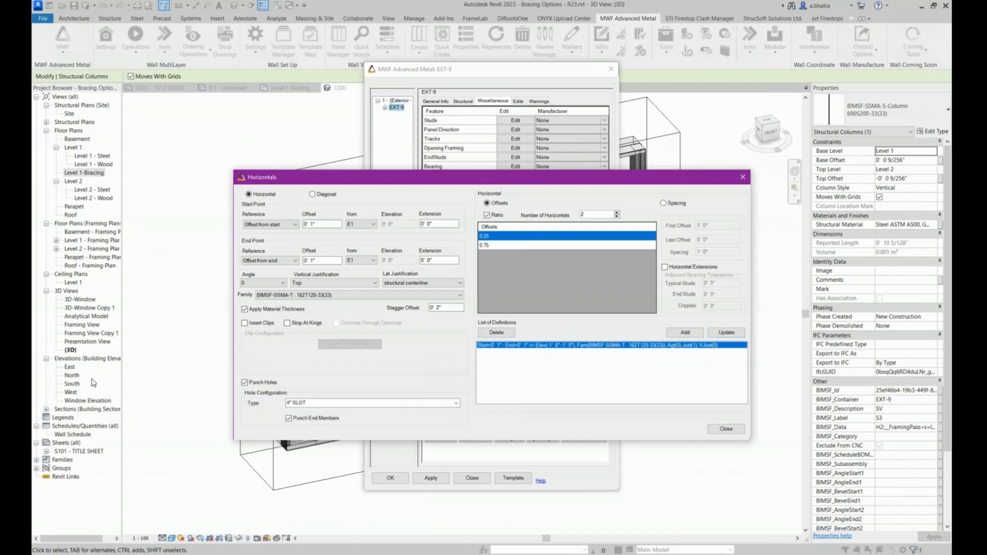
left_click(244, 383)
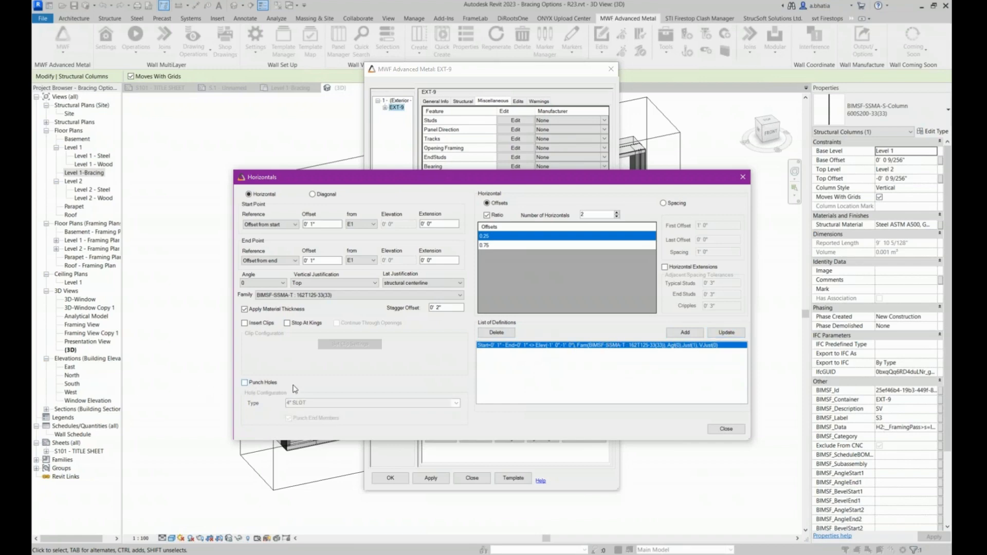
left_click(736, 334)
left_click(359, 264)
left_click(359, 347)
left_click(245, 383)
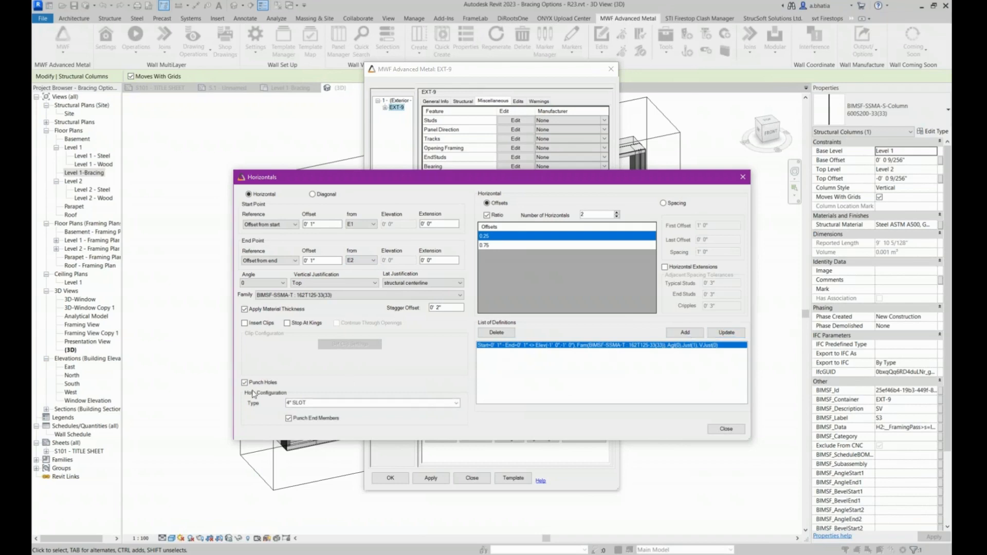
left_click(245, 383)
left_click(710, 347)
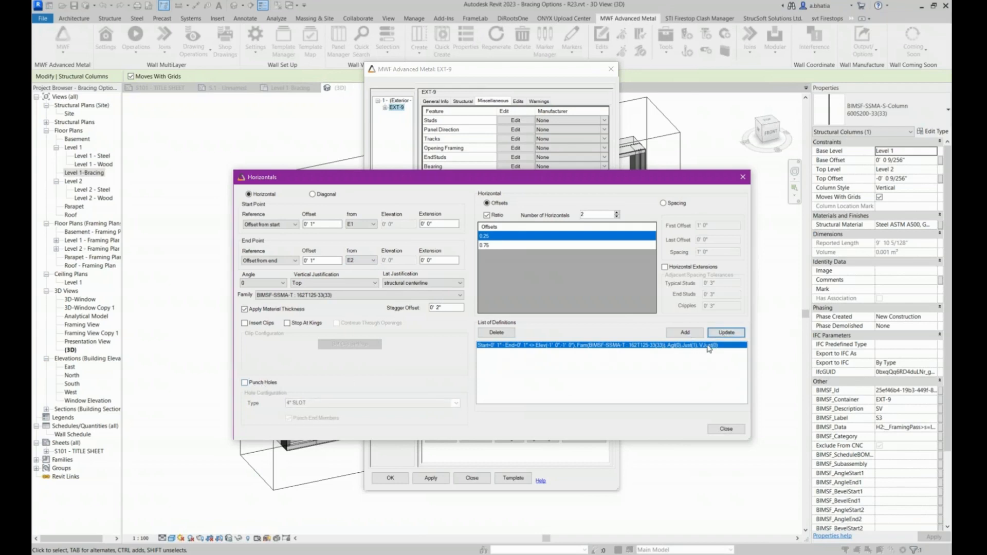
left_click(726, 429)
left_click(381, 480)
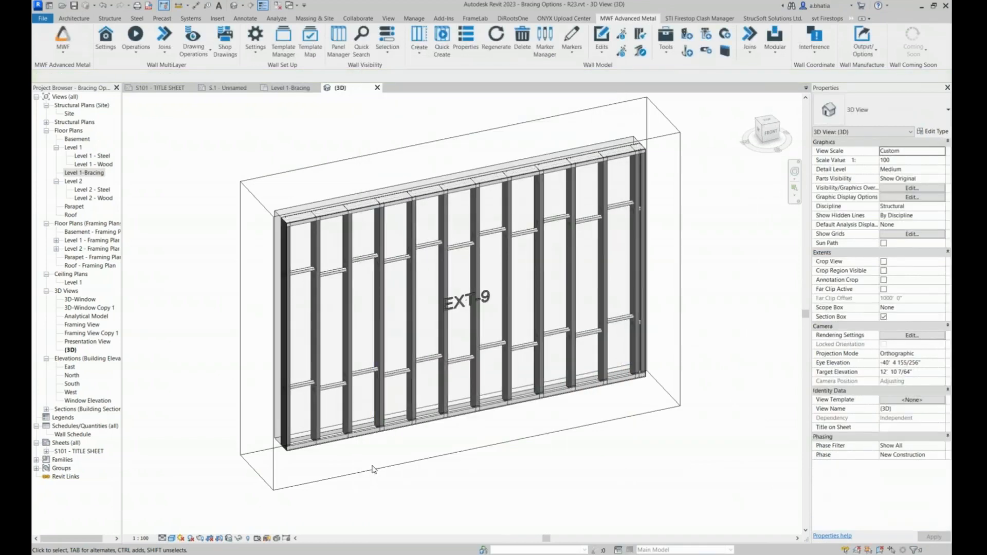
Step: Bring up the miscellaneous MWF properties of wall EXT-3 under Diagonal Bracing in the Level 1-Bracing plan
scroll(329, 281, "up", 5)
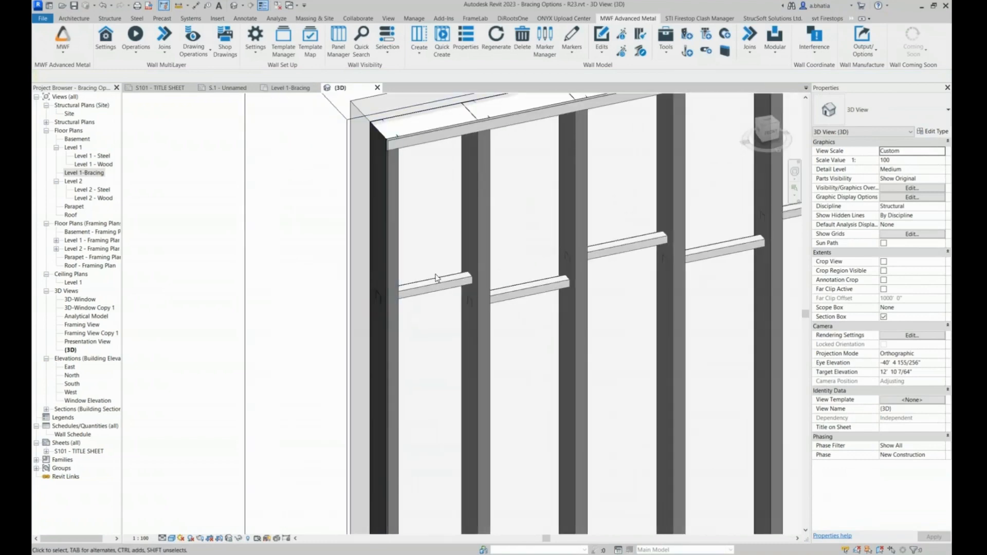
scroll(684, 251, "down", 6)
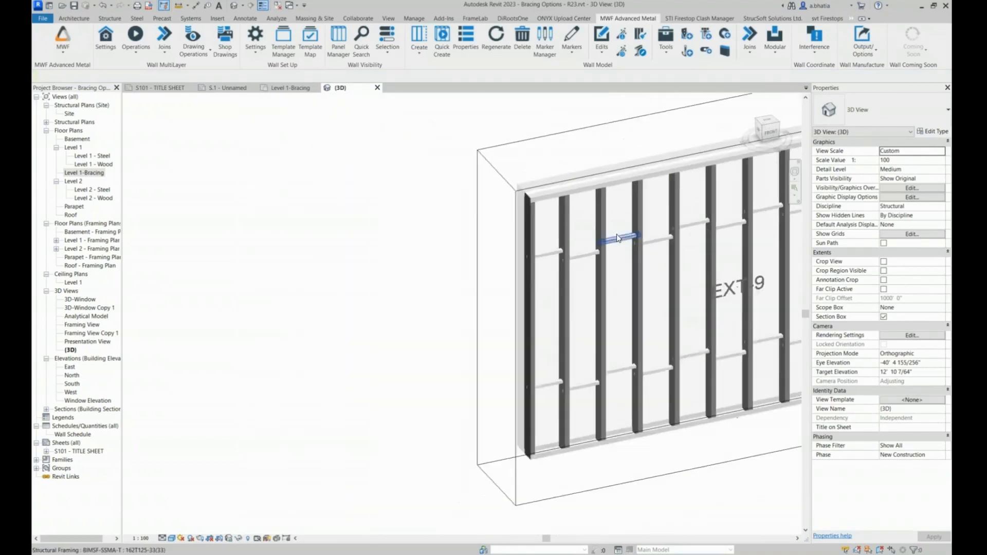
middle_click_drag(549, 247, 395, 284)
left_click(291, 88)
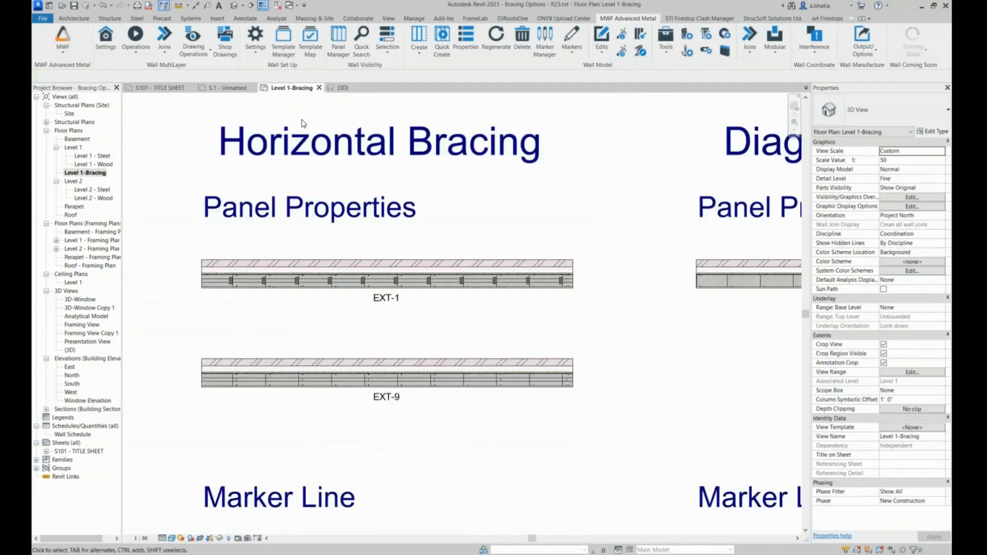
middle_click_drag(585, 221, 152, 239)
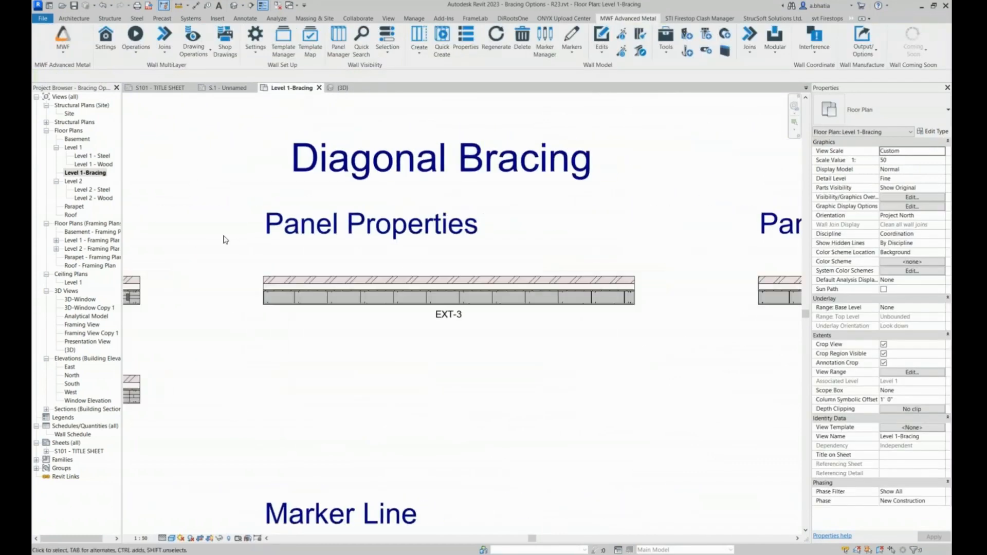
scroll(383, 280, "up", 2)
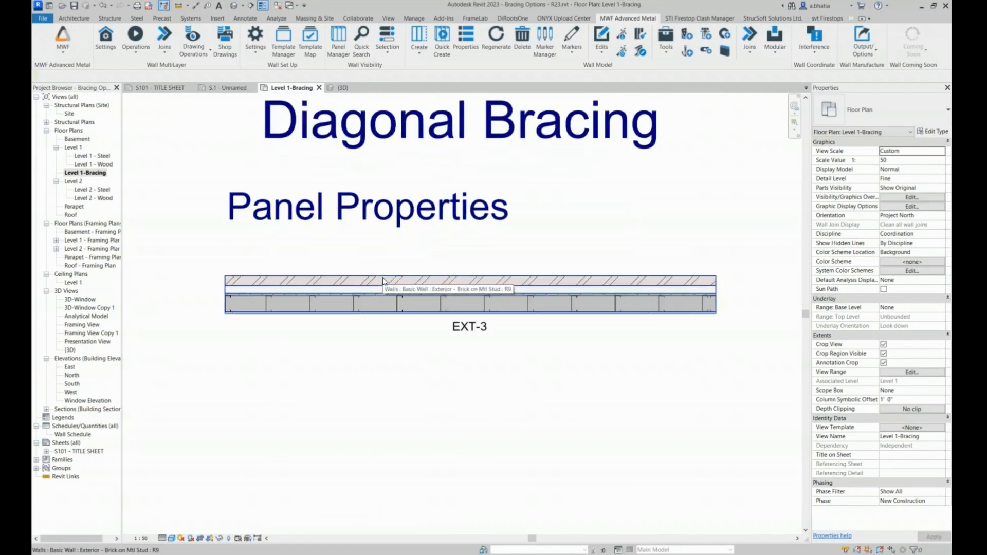
left_click(376, 282)
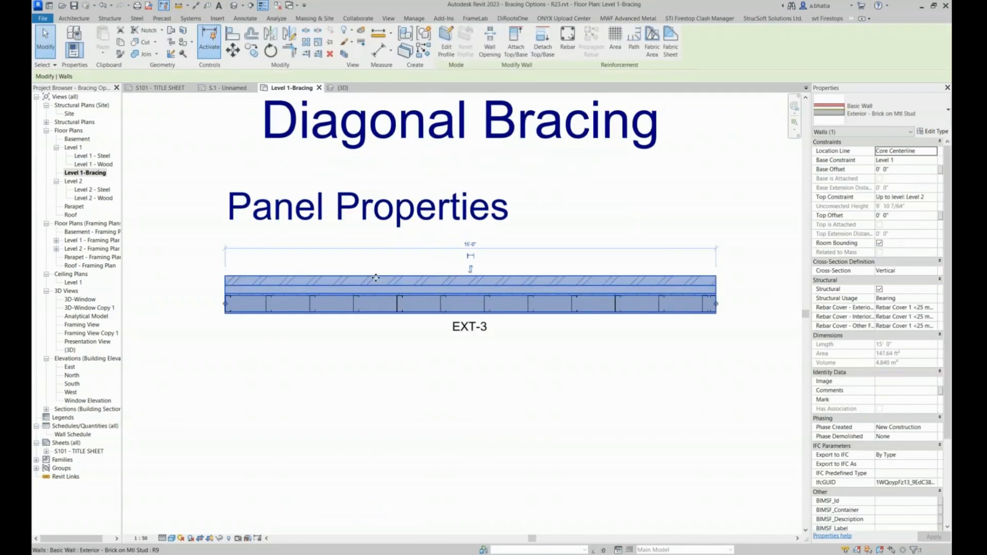
scroll(376, 278, "down", 3)
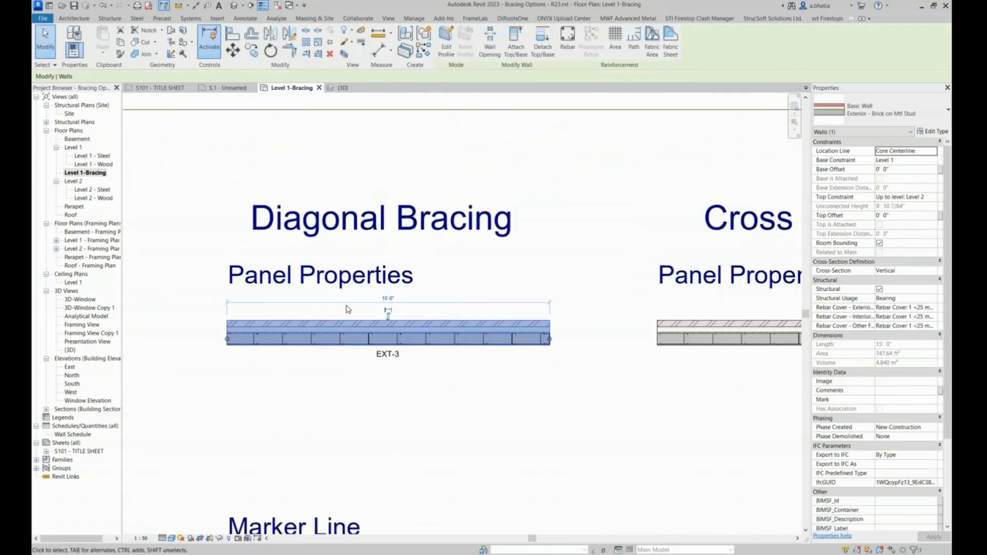
left_click(616, 19)
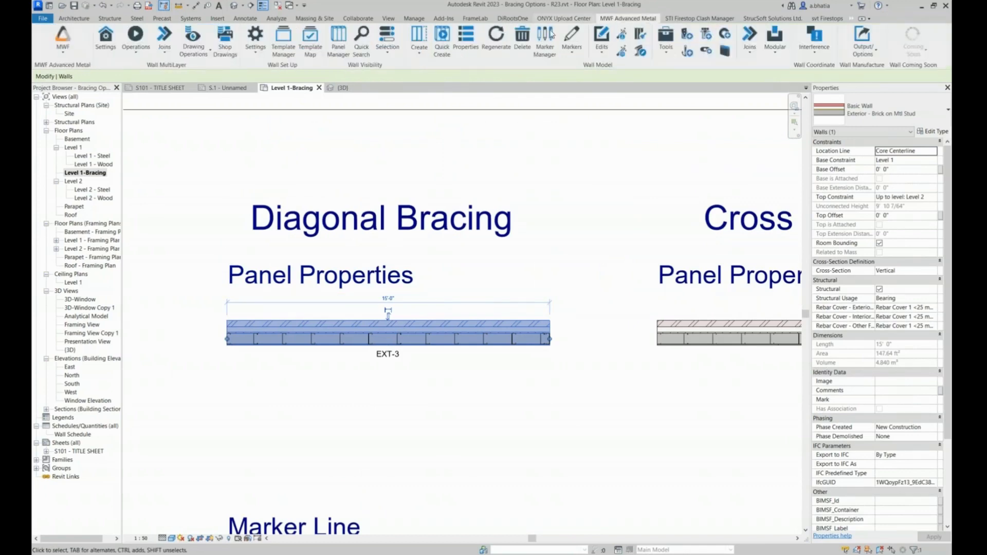
left_click(472, 43)
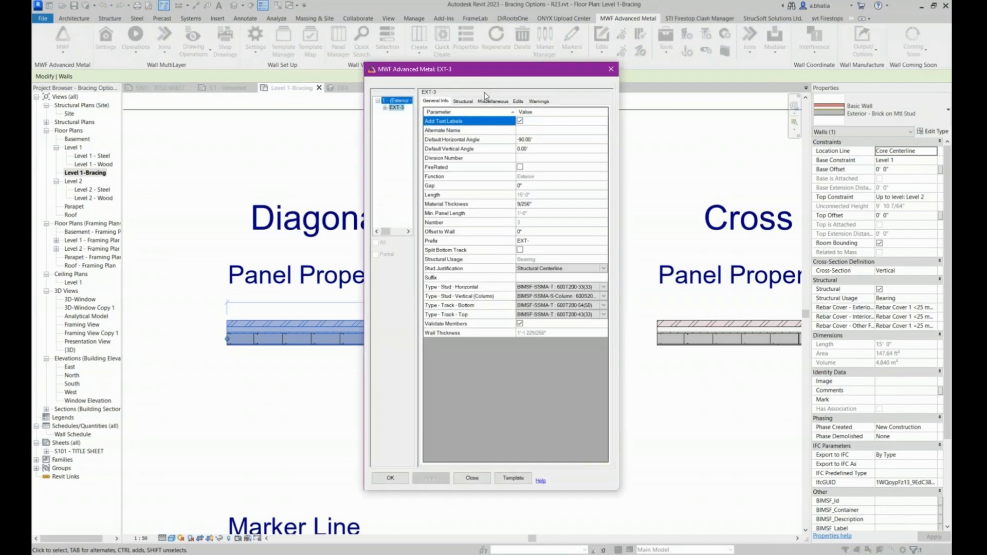
left_click(485, 103)
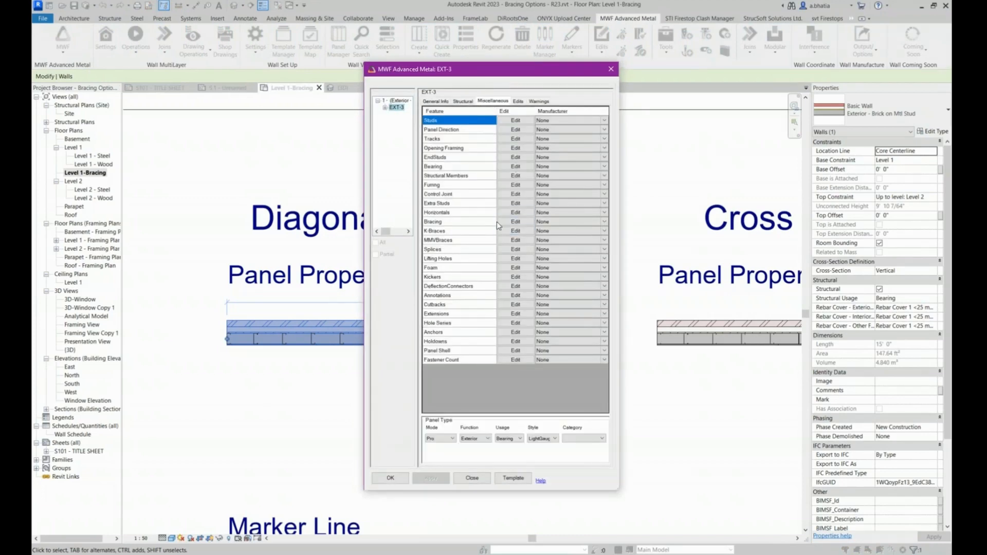
left_click(478, 216)
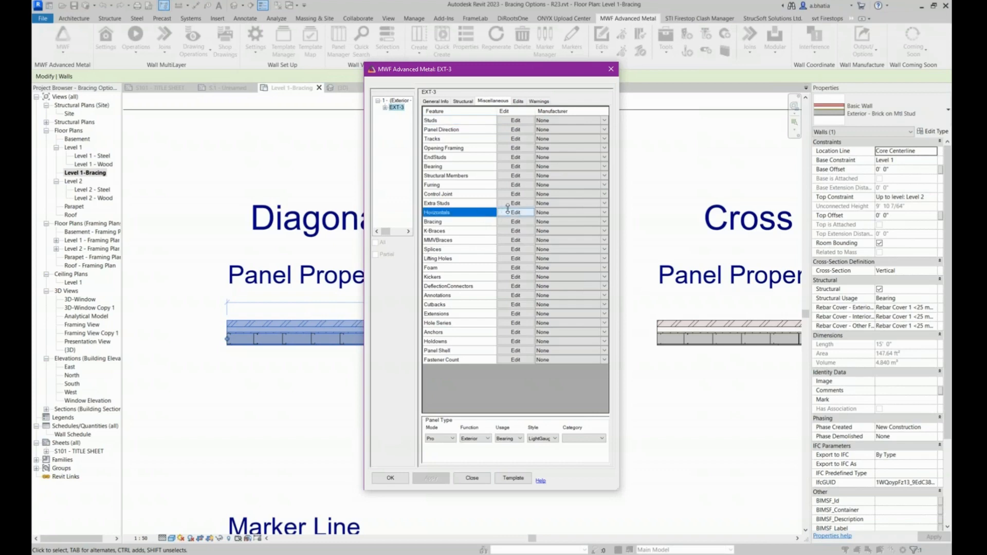
left_click(506, 216)
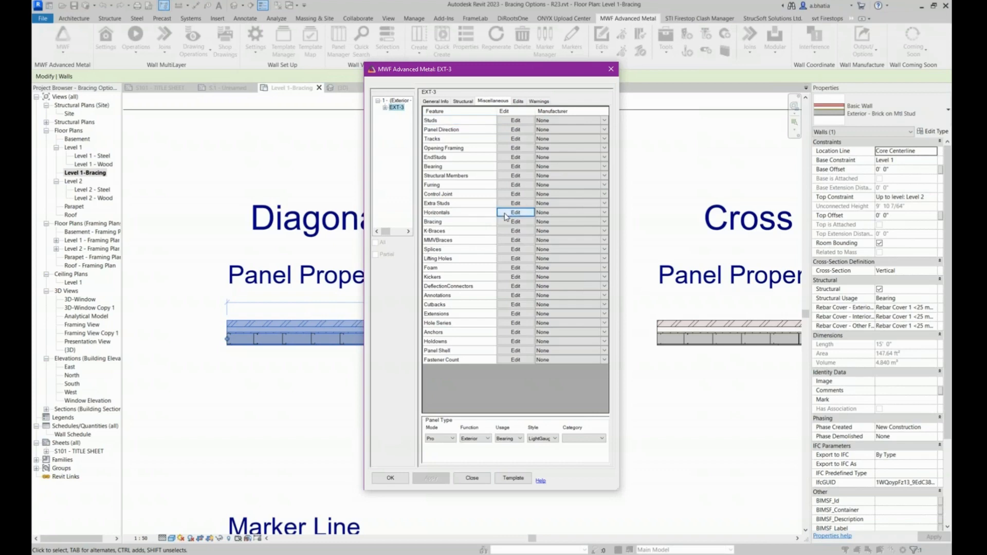
left_click(506, 215)
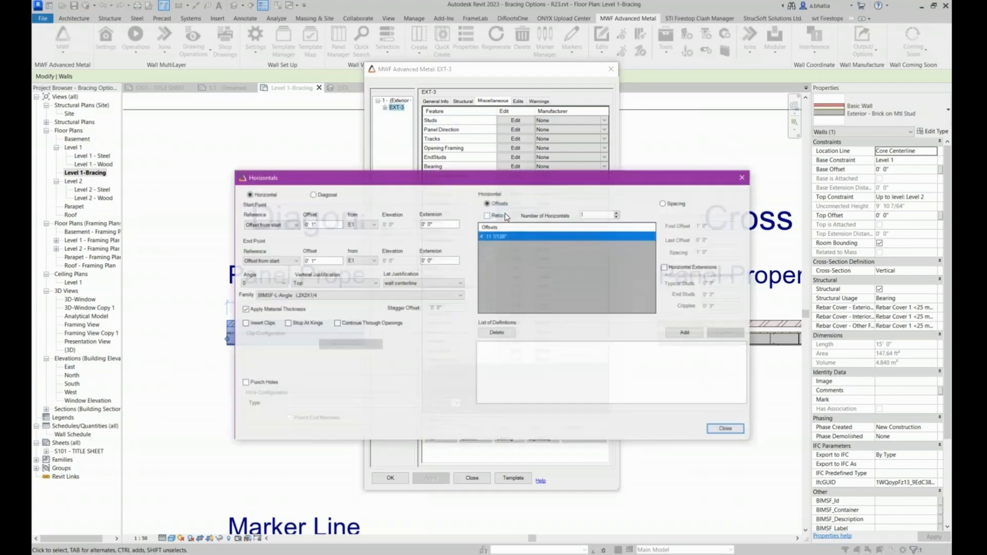
left_click(325, 195)
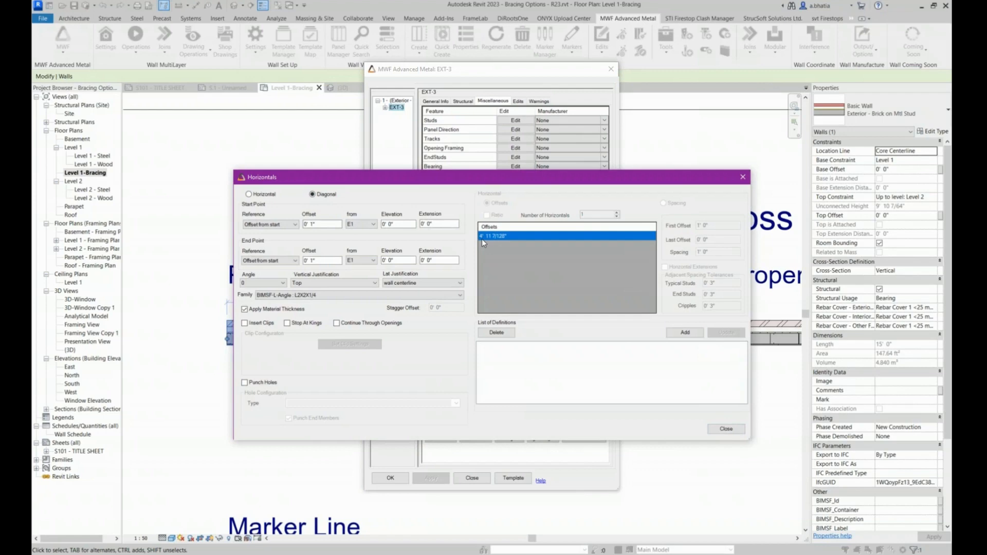
double_click(408, 262)
left_click(743, 177)
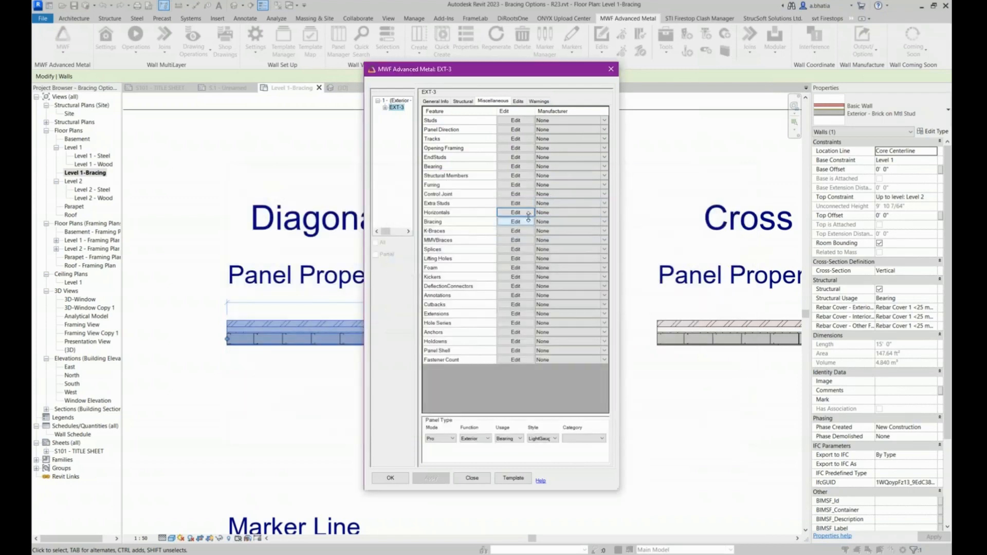
Step: In the Bracing settings of EXT-3, set the brace side to interior and the family to BIMSF-SSMA-T : 162T125-33(33)
left_click(514, 225)
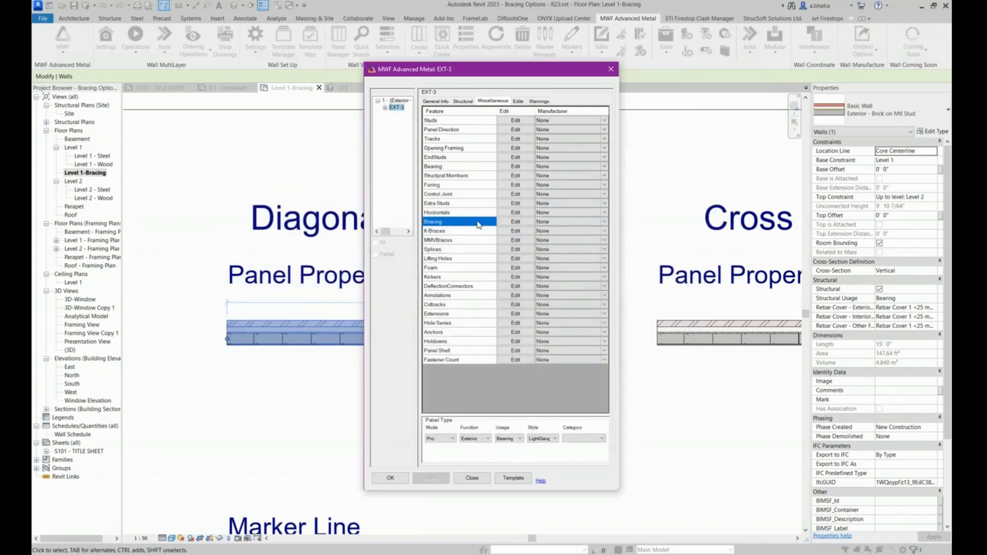
left_click(516, 225)
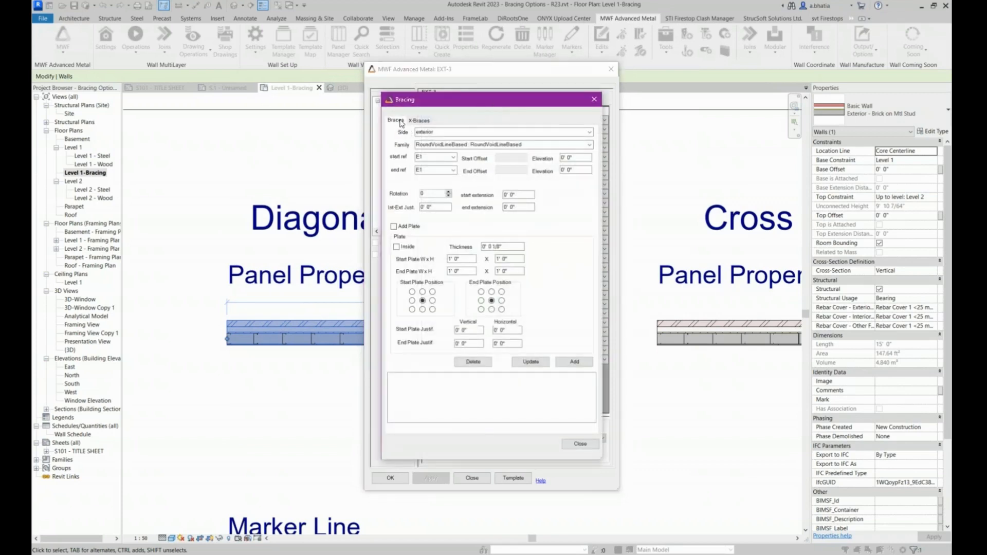
left_click(589, 132)
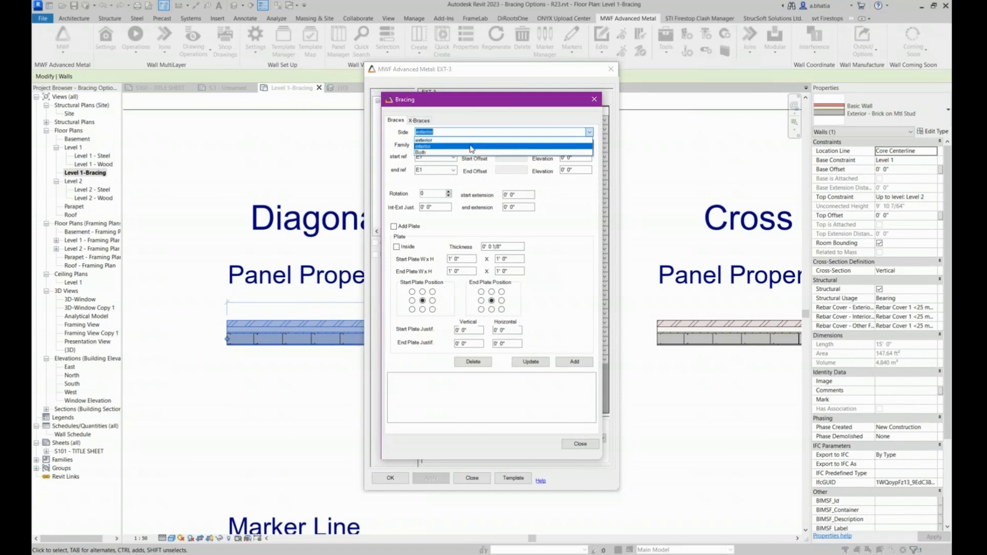
left_click(444, 147)
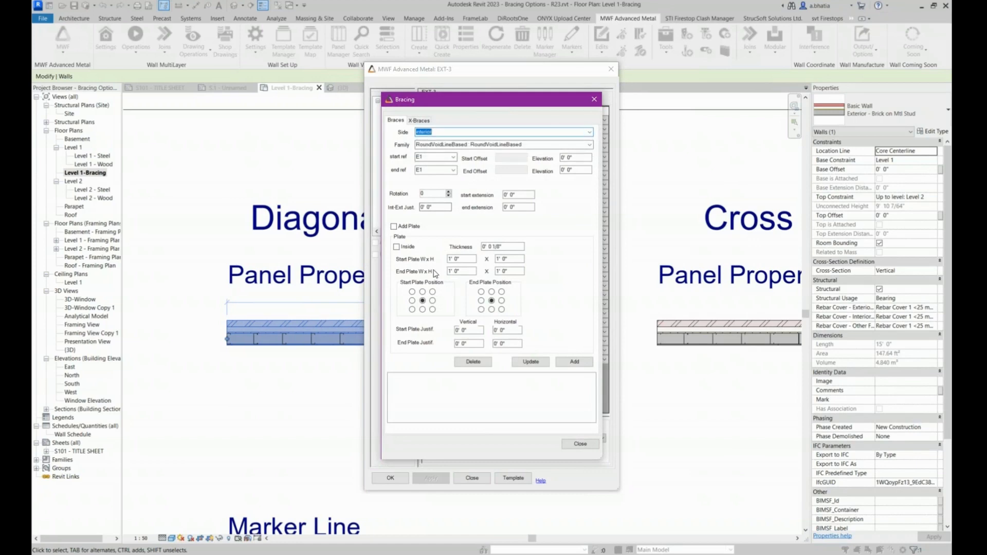
left_click(590, 145)
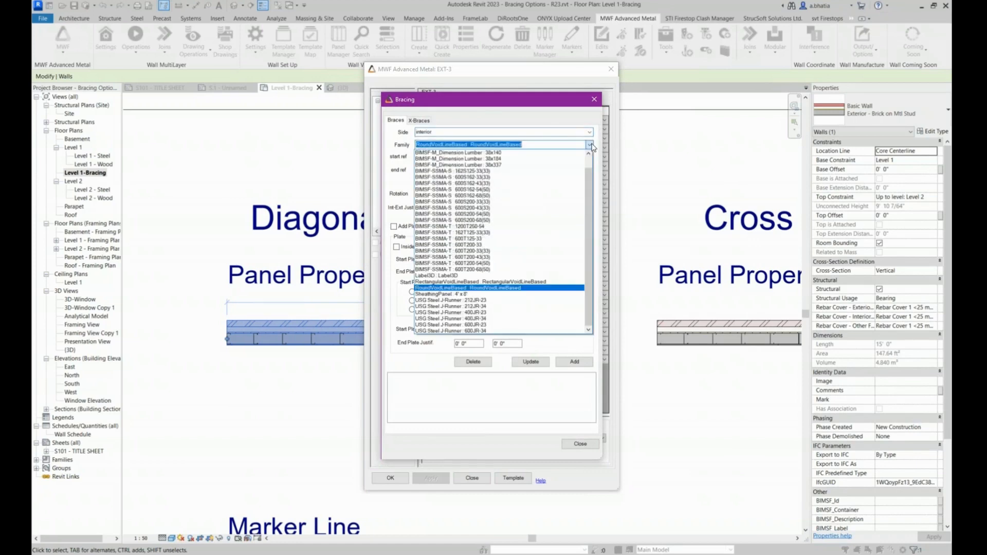
left_click(518, 234)
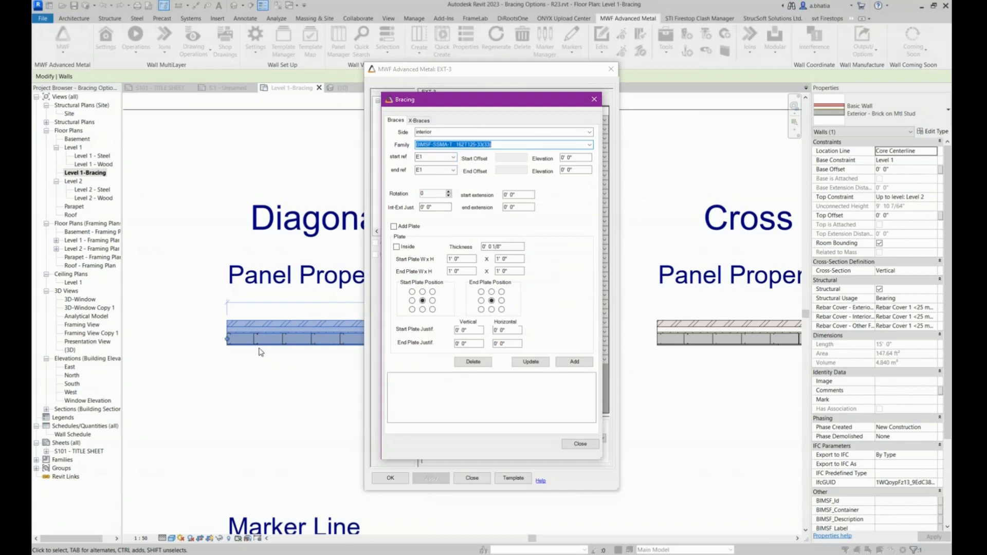
Step: Set the brace's end reference to E2 and check the start and end elevation values
left_click(453, 171)
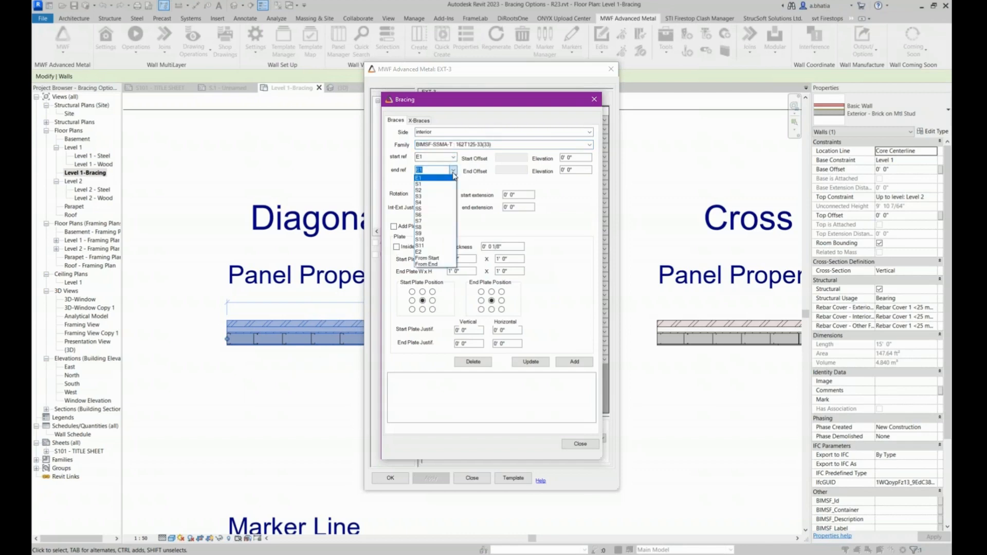
left_click(447, 253)
left_click(429, 157)
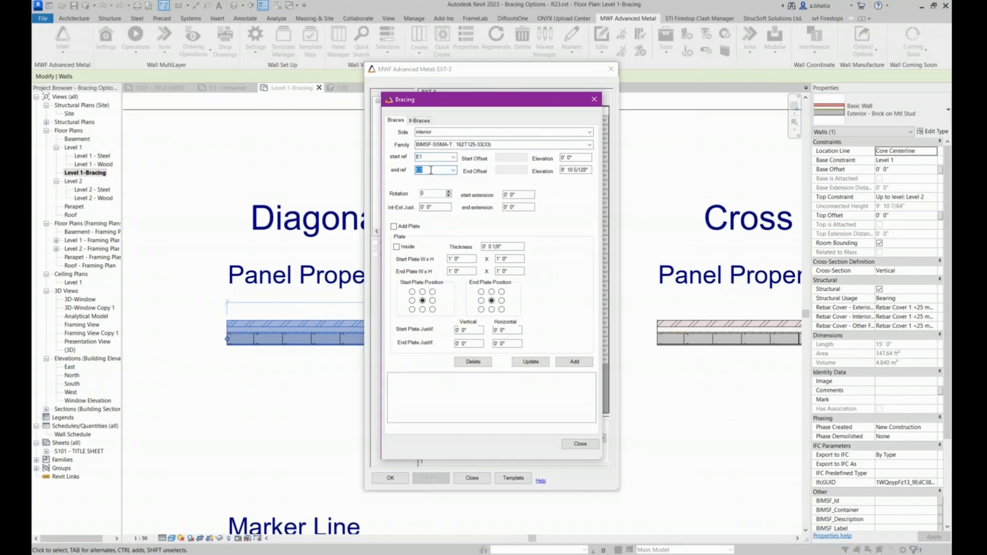
left_click(572, 158)
left_click(588, 170)
left_click_drag(590, 171, 540, 175)
Step: Run the diagonal brace from start reference S3 to end reference S8
left_click(453, 157)
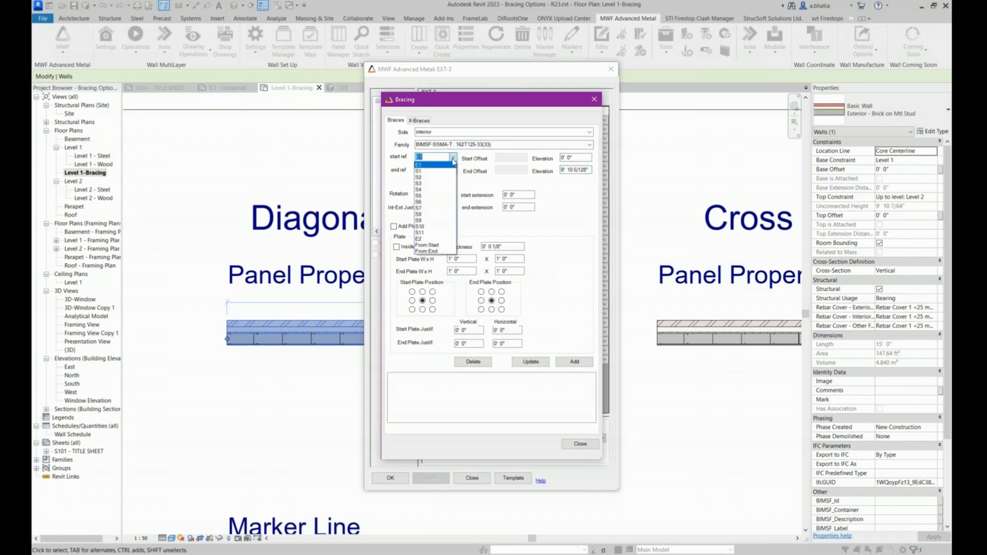
left_click(433, 184)
left_click(454, 170)
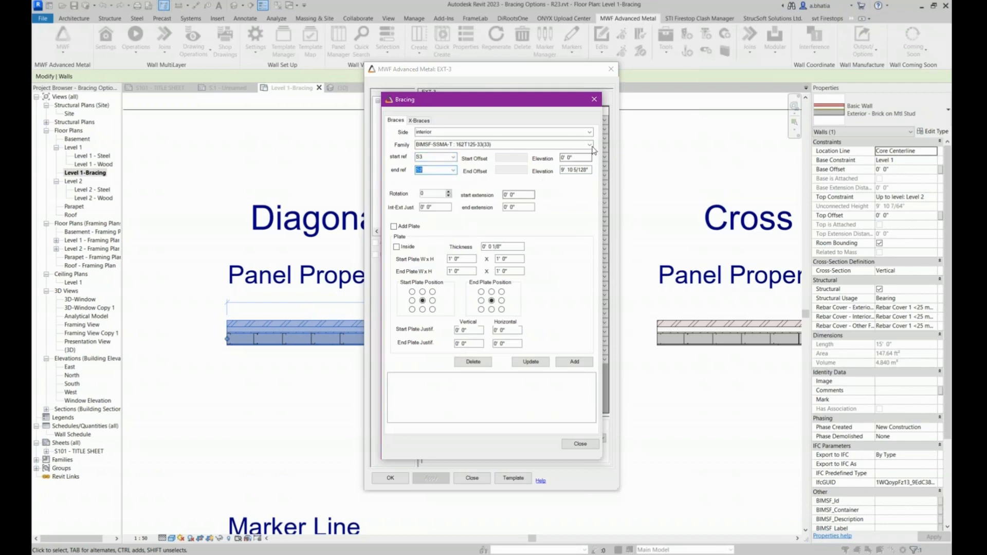
left_click(444, 230)
Step: Set the brace's start elevation to 2' 0" and its end elevation to 7' 0"
left_click(576, 157)
type("2")
key("Tab")
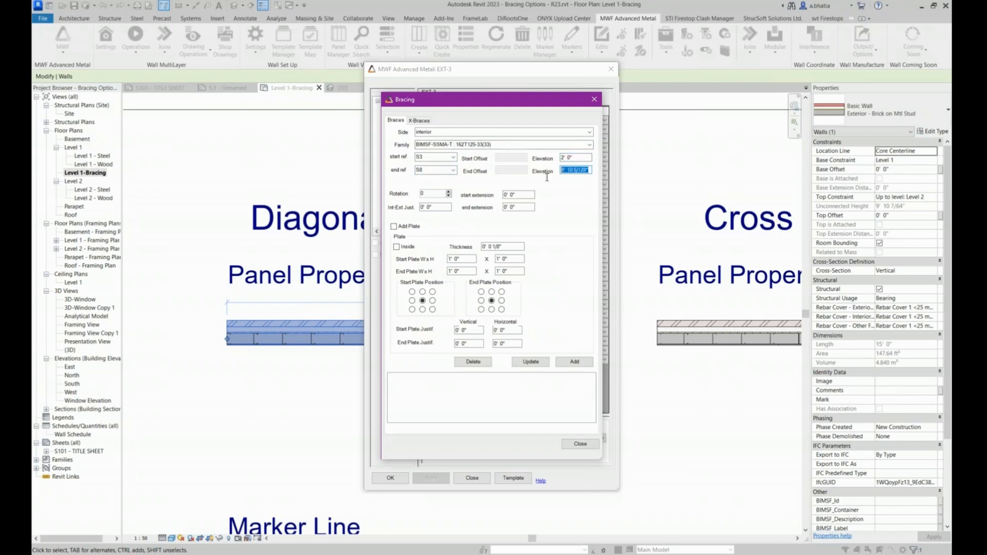
type("6")
type("' 0\"")
left_click(440, 170)
Step: Set the brace's rotation to -180 and check the interior/exterior justification and the start and end extensions
double_click(434, 193)
type("27")
left_click_drag(435, 193, 378, 195)
type("-18")
left_click_drag(436, 207, 417, 219)
left_click(516, 195)
double_click(512, 206)
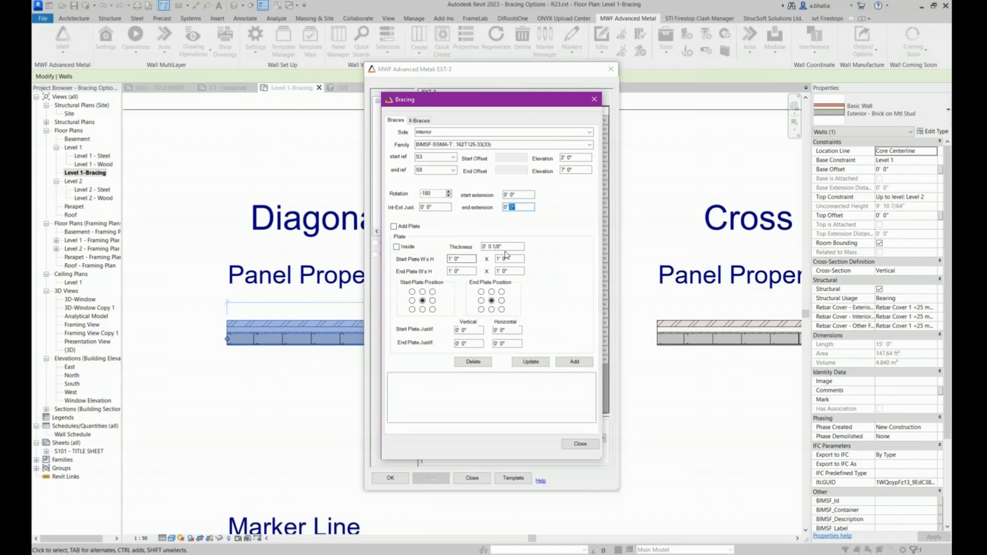
Step: Examine the brace's plate thickness, plate sizes, and the vertical and horizontal start and end plate justifications
left_click_drag(509, 247, 393, 255)
key("Tab")
key("Tab")
key("Tab")
key("Tab")
left_click(471, 330)
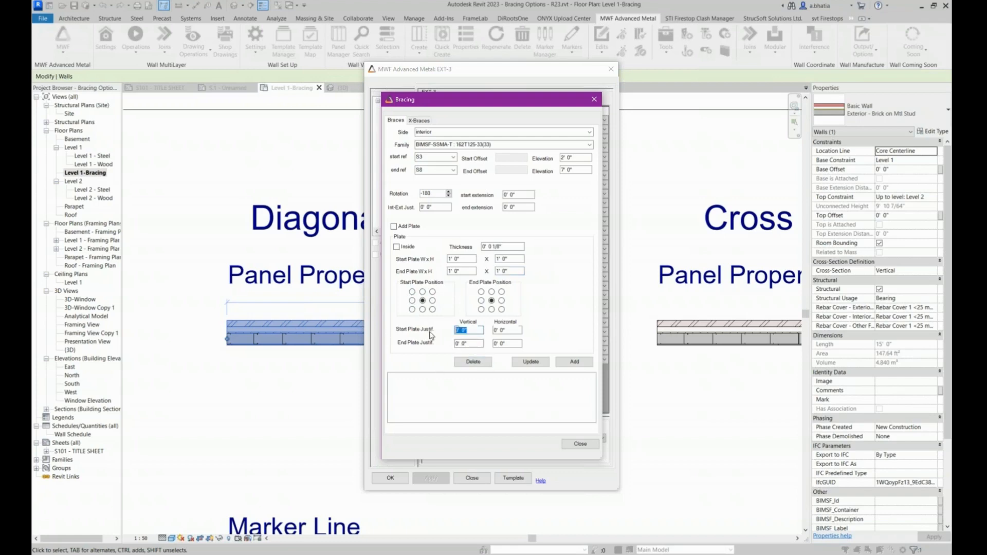
left_click(504, 331)
left_click(462, 343)
key("Tab")
Step: Add the diagonal brace definition and apply the bracing settings to panel EXT-3
left_click(562, 363)
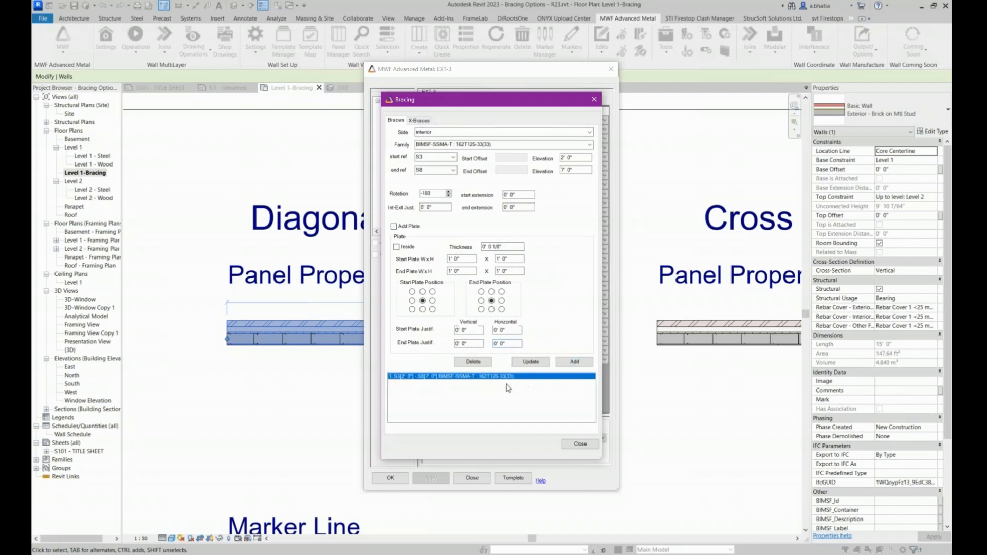
left_click(578, 445)
left_click(397, 479)
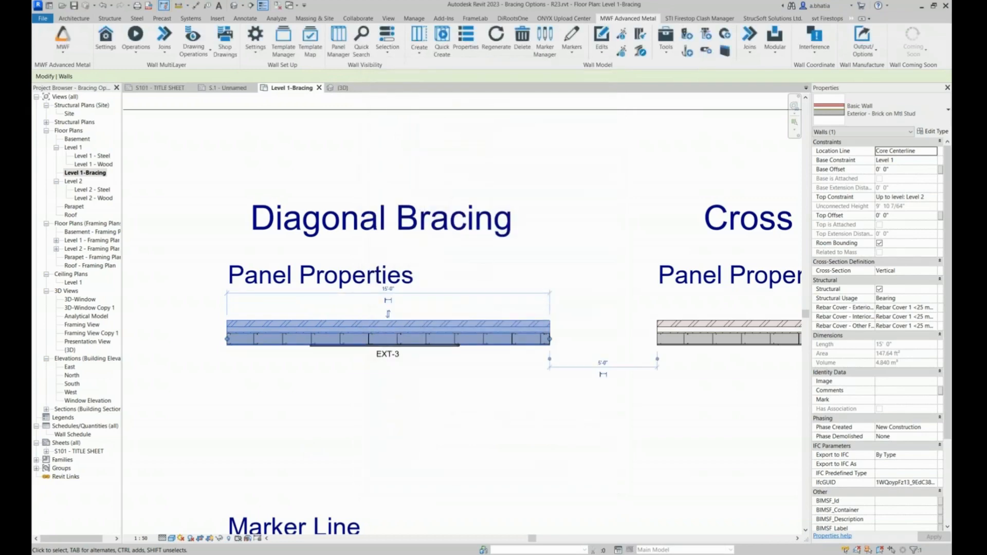
Step: Show wall EXT-3 on its own in a section-boxed 3D view
key("b")
key("3")
key("d")
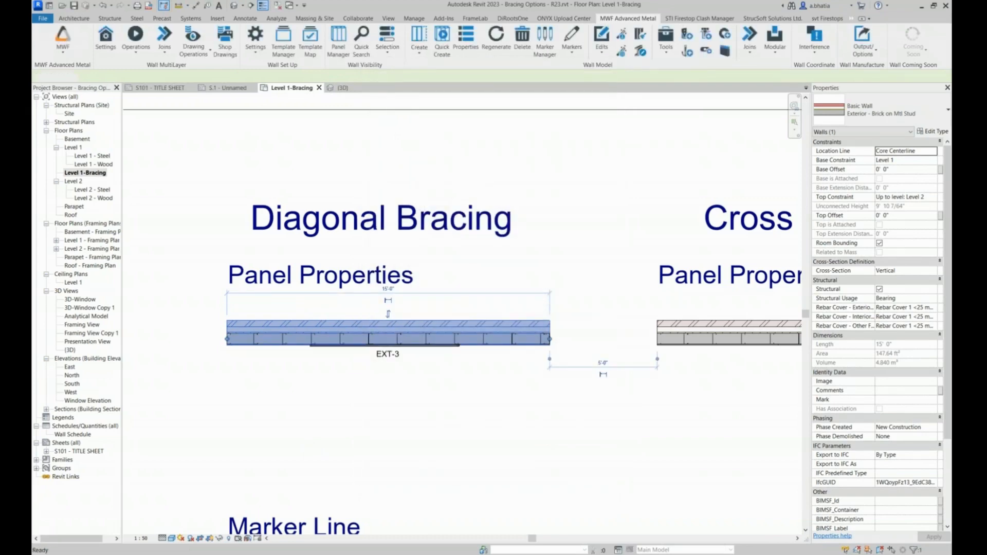
left_click(310, 111)
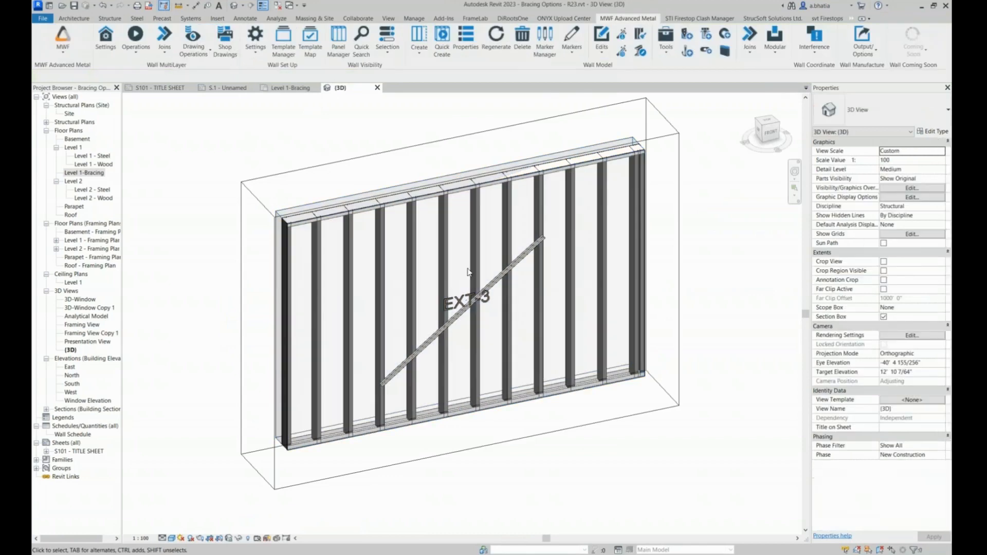
Step: Inspect the diagonal brace's profile, ends and position against the EXT-3 studs, from the side and at an angle
scroll(561, 216, "up", 8)
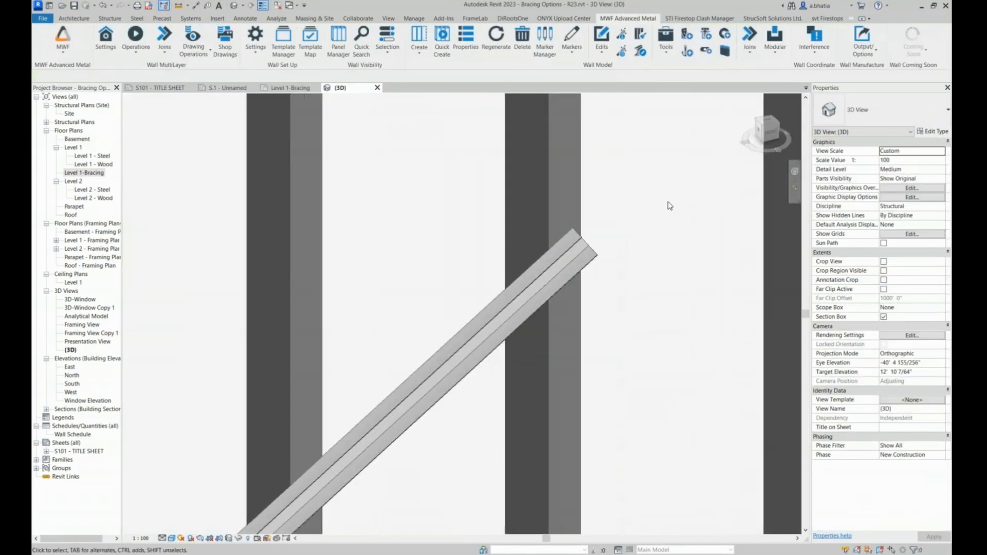
left_click(760, 135)
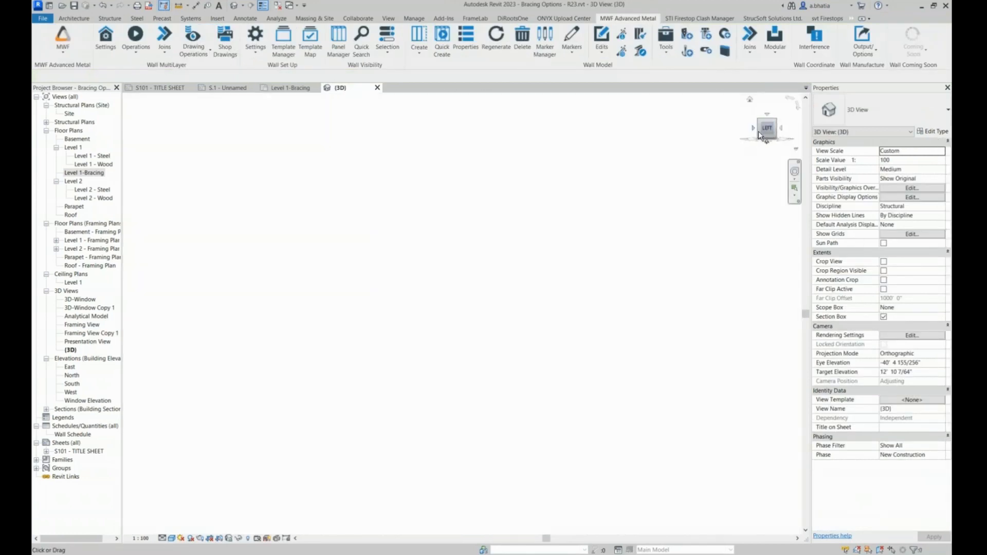
scroll(443, 466, "up", 2)
scroll(442, 467, "up", 4)
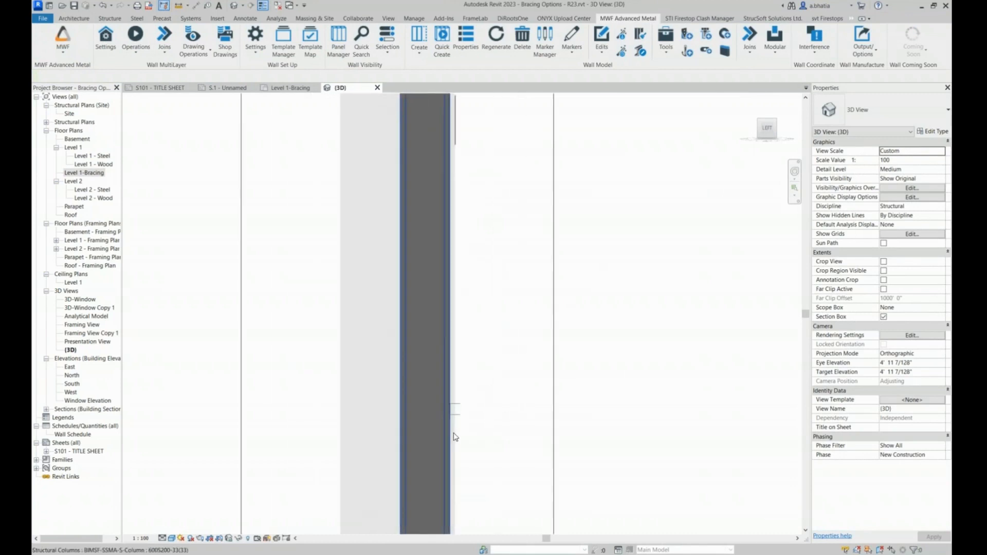
scroll(455, 368, "up", 3)
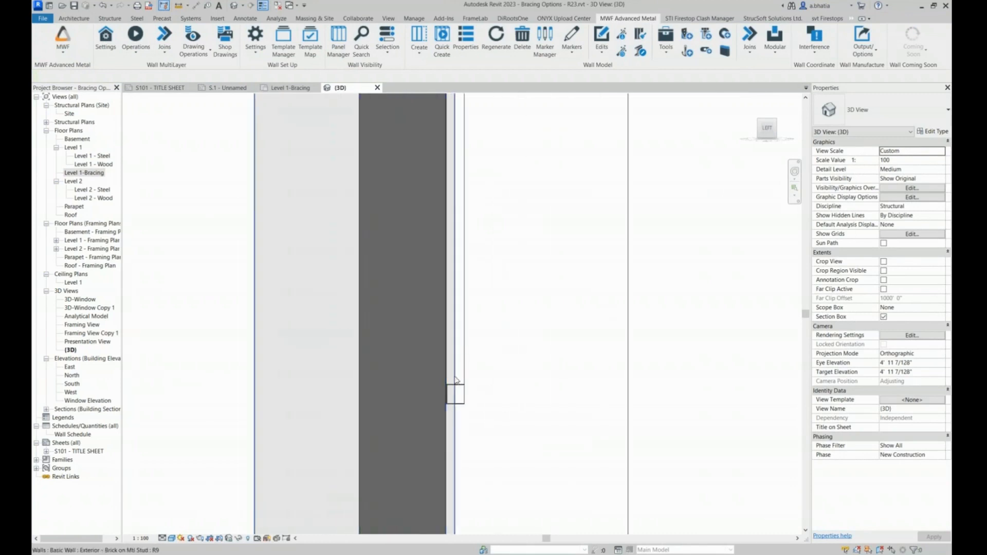
scroll(536, 348, "down", 5)
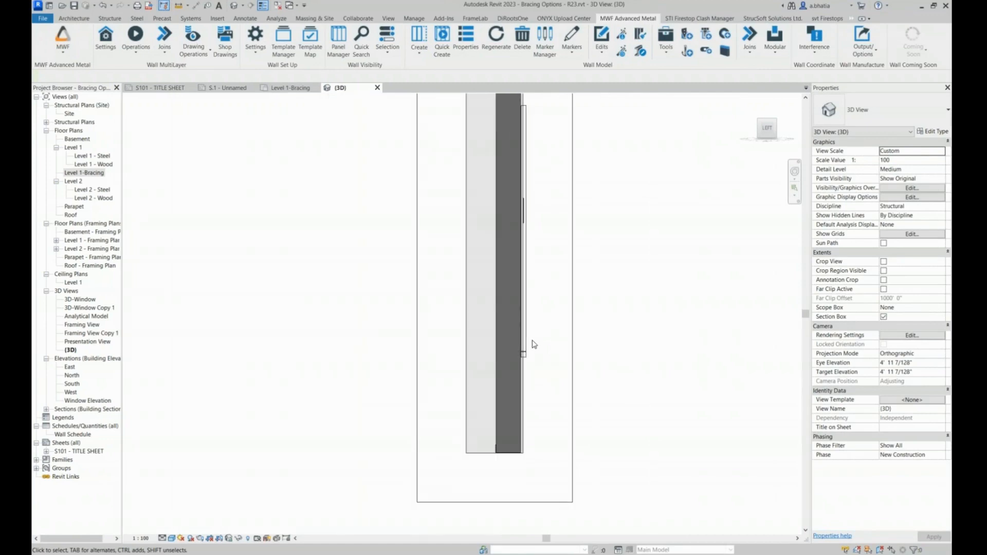
middle_click_drag(534, 345, 444, 376, "shift")
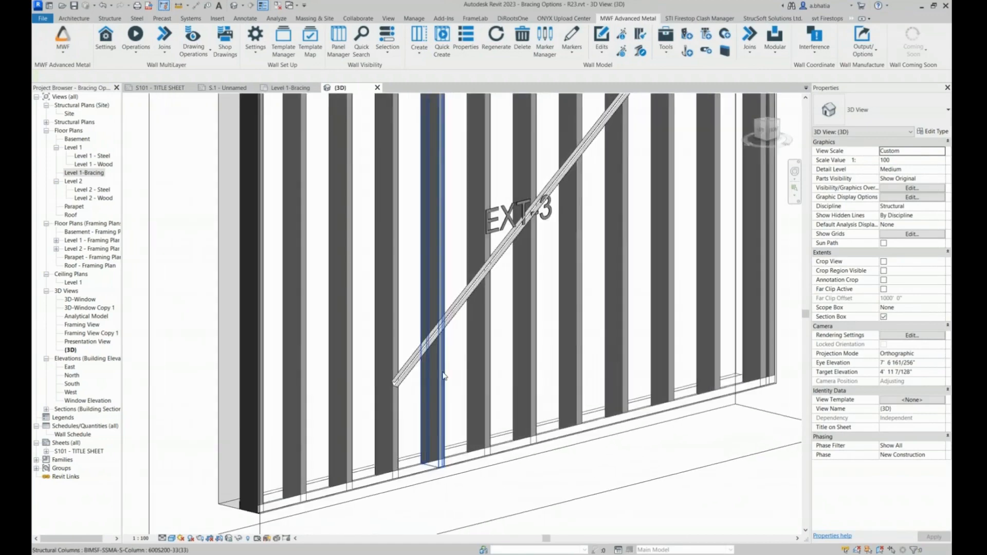
scroll(443, 376, "down", 3)
scroll(516, 239, "up", 7)
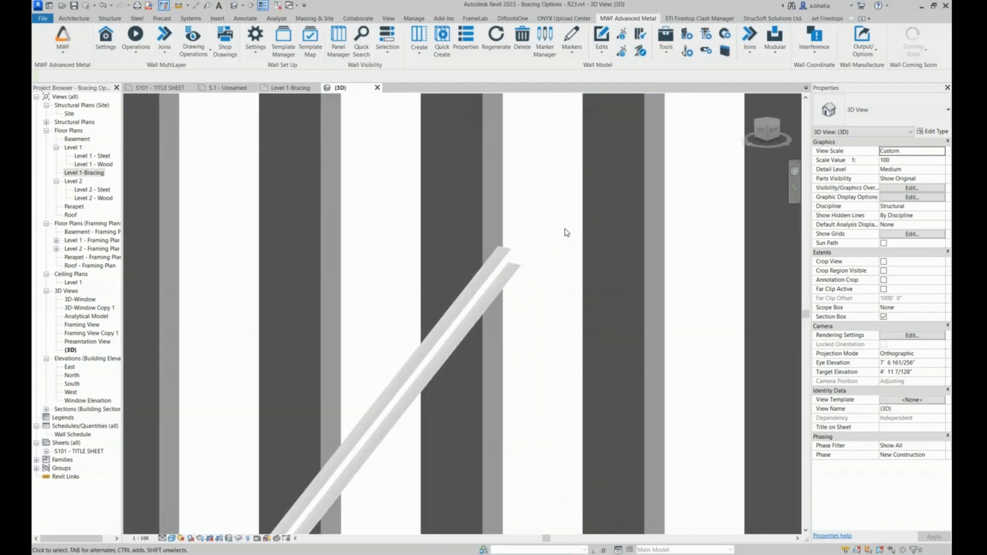
scroll(565, 232, "down", 6)
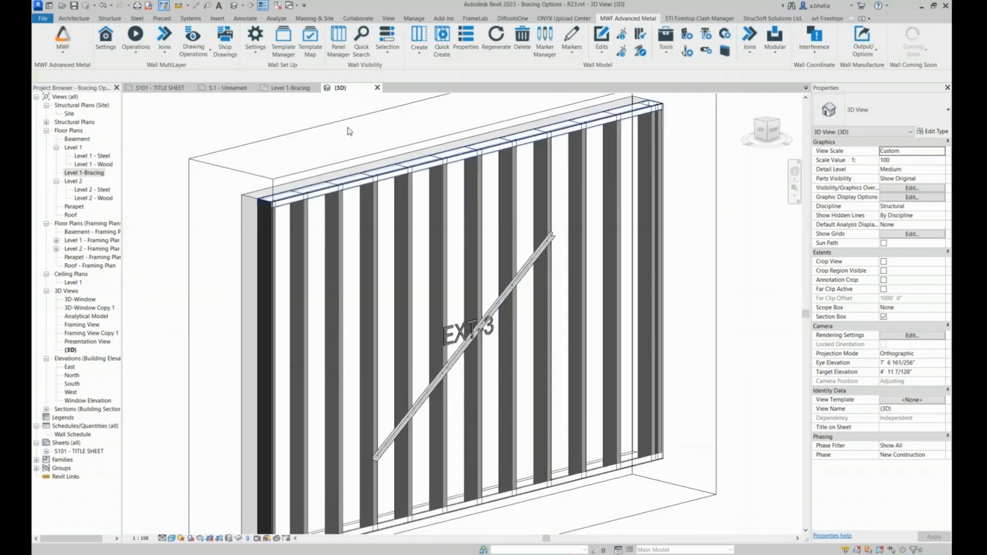
Step: Return to the Level 1-Bracing plan and show wall EXT-5 under Cross Bracing in a section-boxed 3D view
left_click(290, 88)
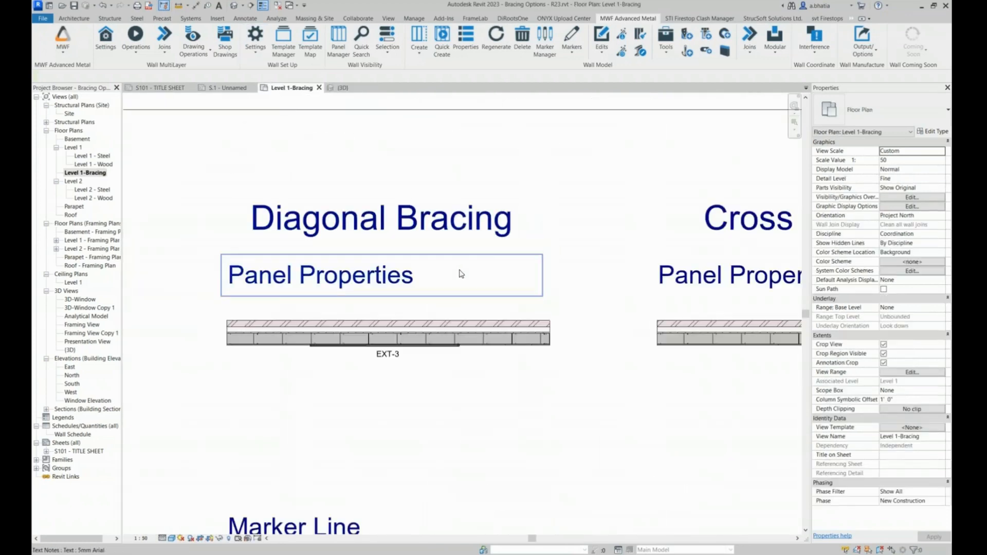
middle_click_drag(524, 239, 128, 237)
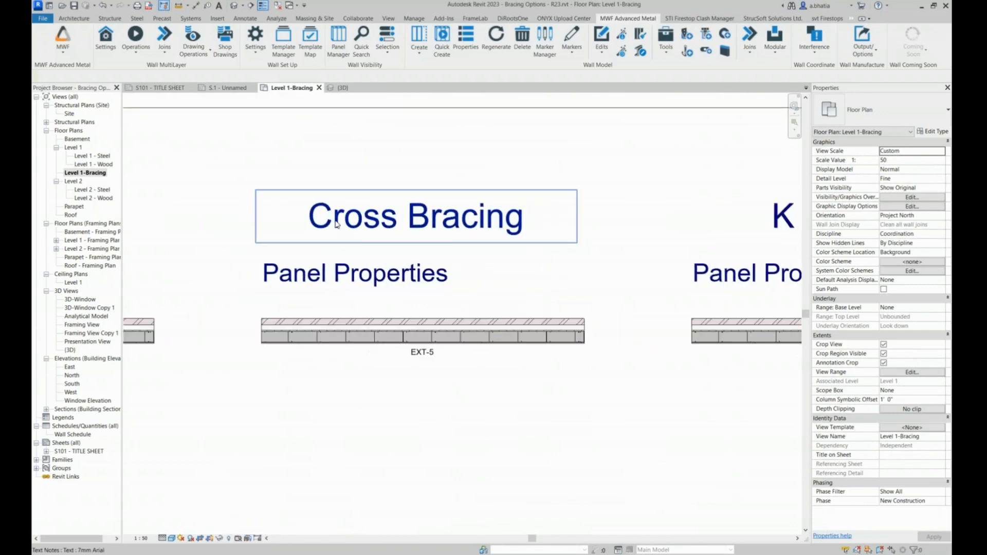
left_click(380, 323)
key("x")
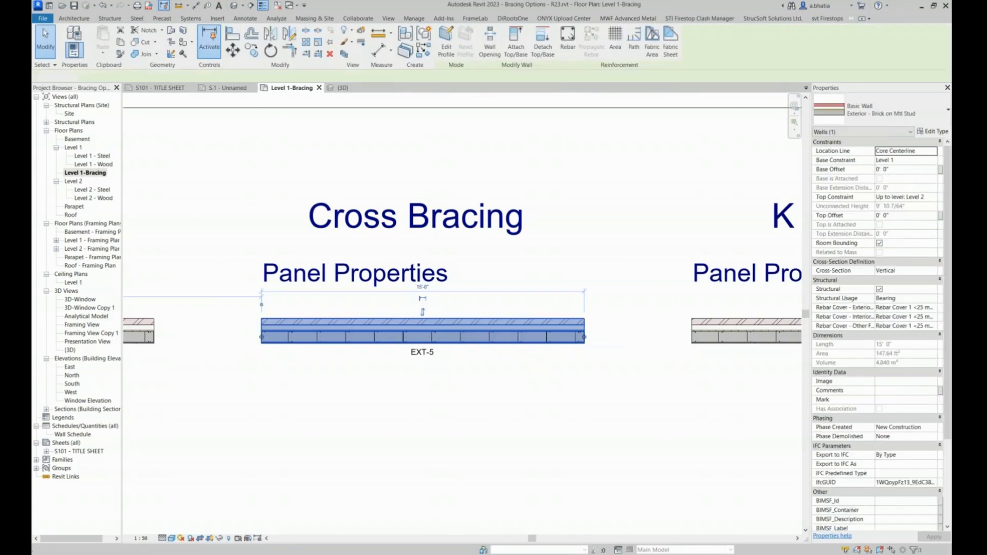
middle_click_drag(404, 320, 374, 320, "shift")
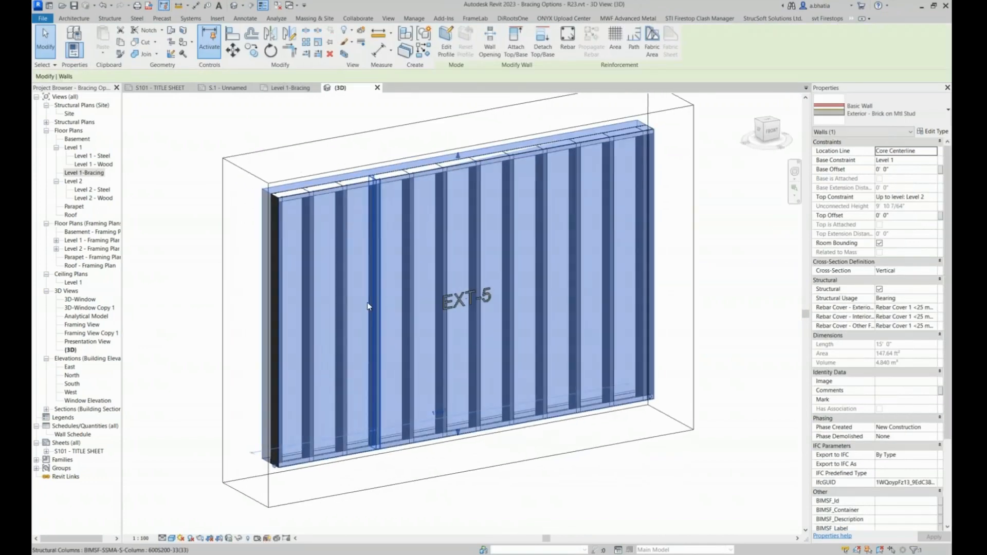
Step: Bring up the X-Braces settings in the Bracing properties of panel EXT-5
left_click(434, 230)
left_click(628, 18)
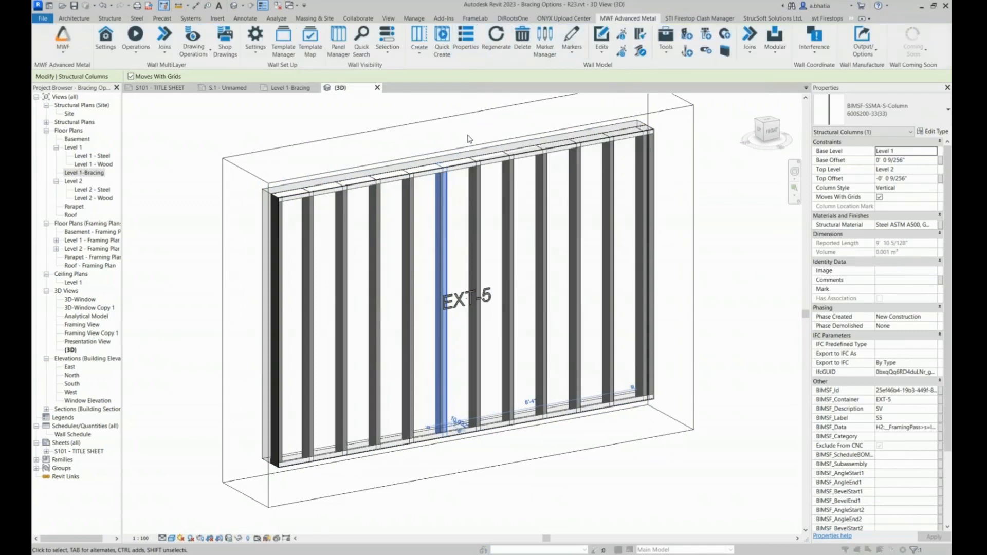
left_click(491, 101)
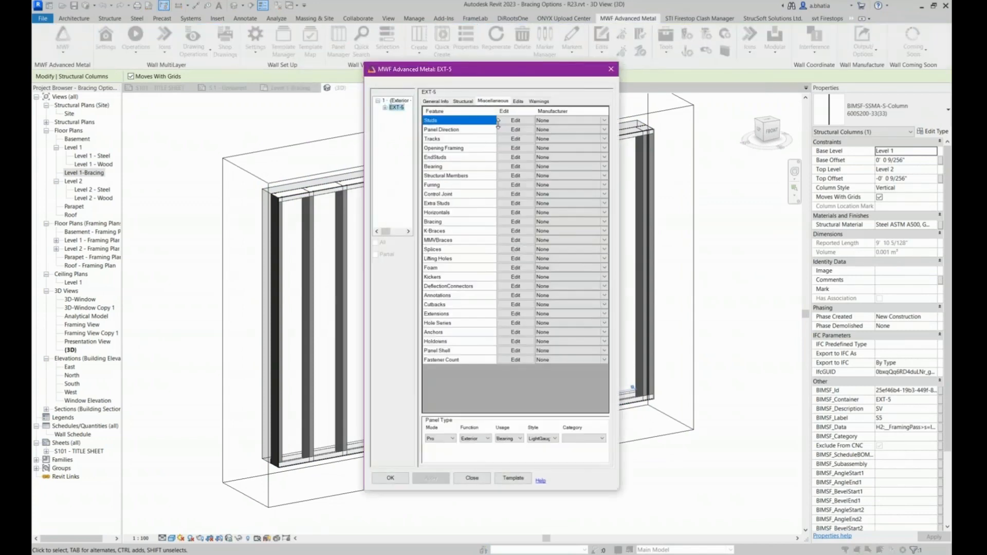
left_click(466, 223)
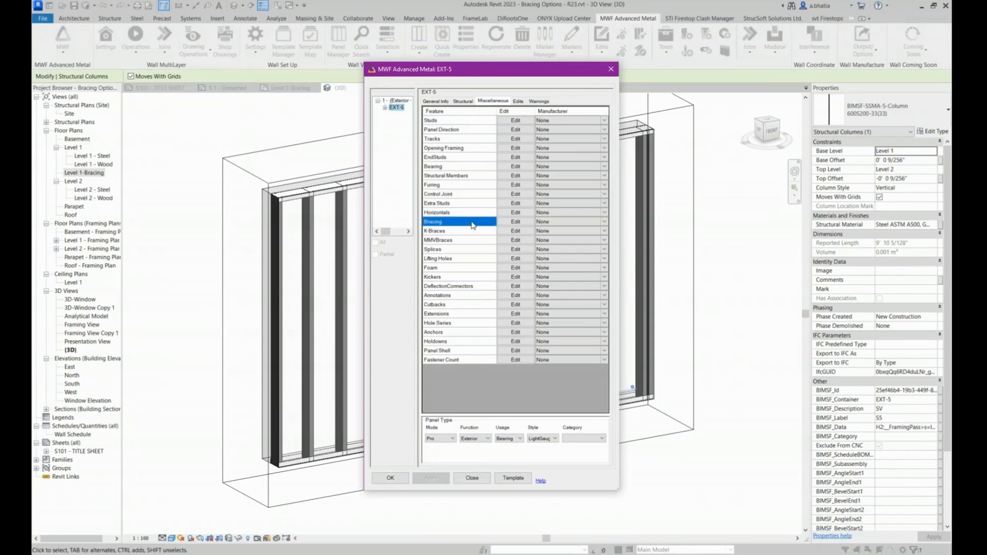
left_click(507, 224)
left_click(507, 224)
left_click(419, 119)
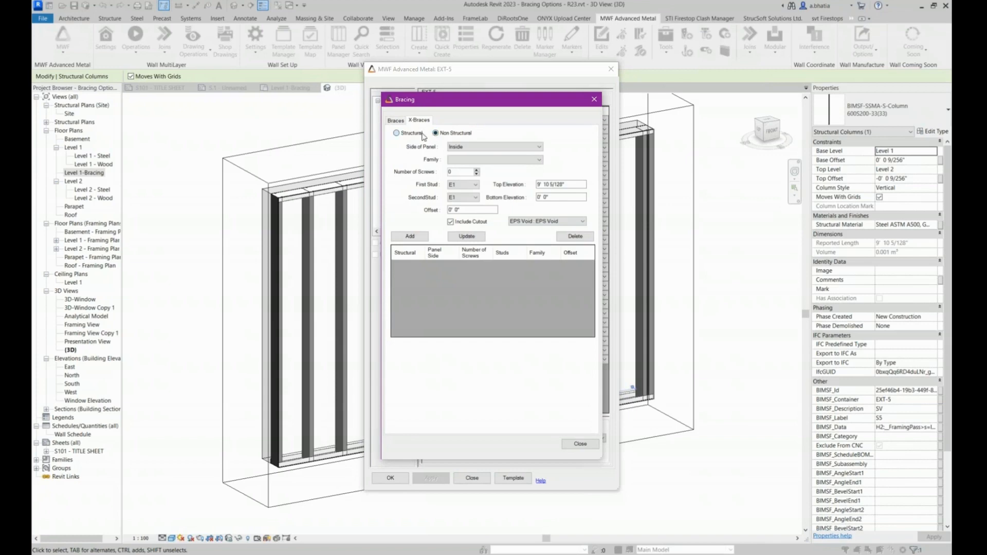
Step: Define a structural X-brace on the inside of the panel with family BIMSF-SSMA-T : 162T125-33(33) and 4 screws
left_click(450, 148)
left_click(452, 154)
left_click(540, 161)
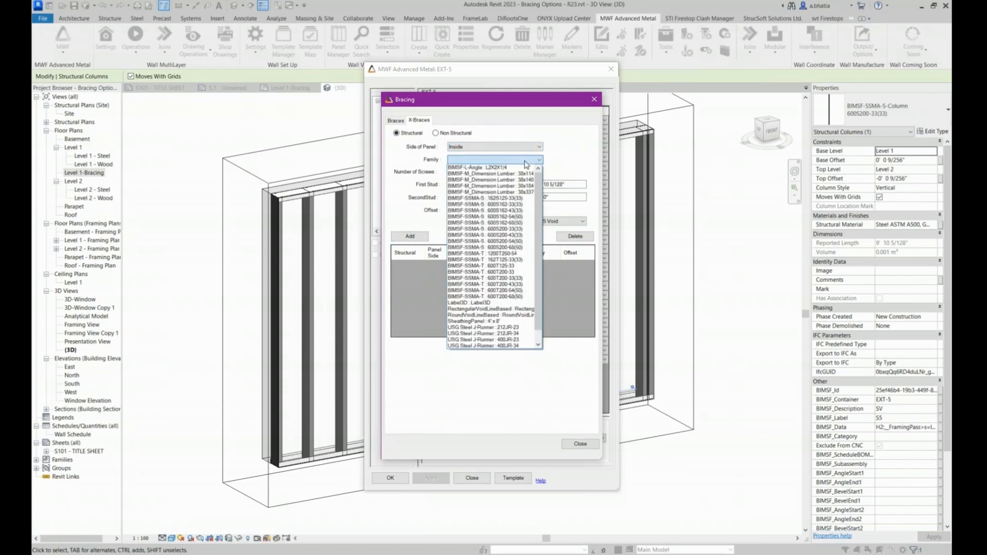
left_click(493, 261)
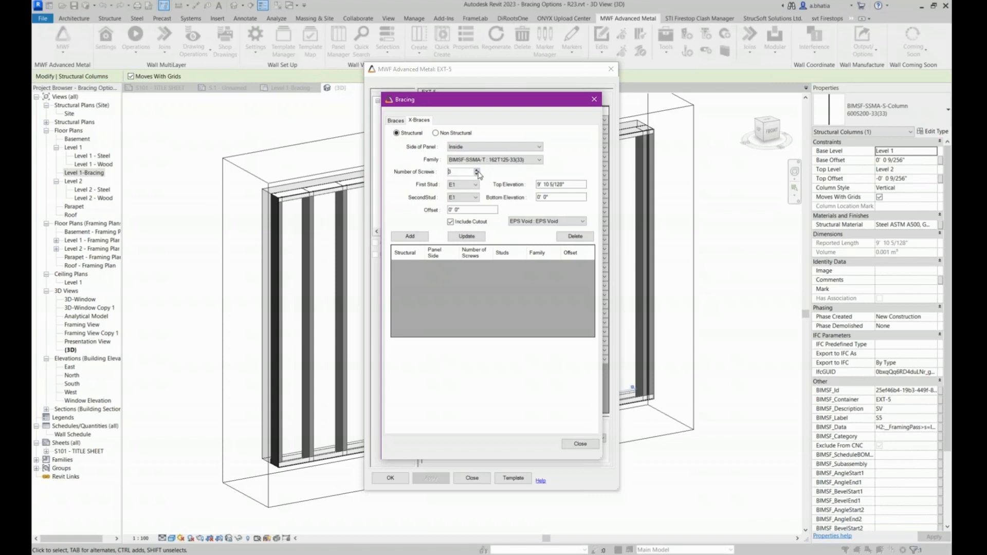
left_click(477, 171)
Step: Set the X-brace's first stud to E1 and its second stud to E2
left_click(462, 185)
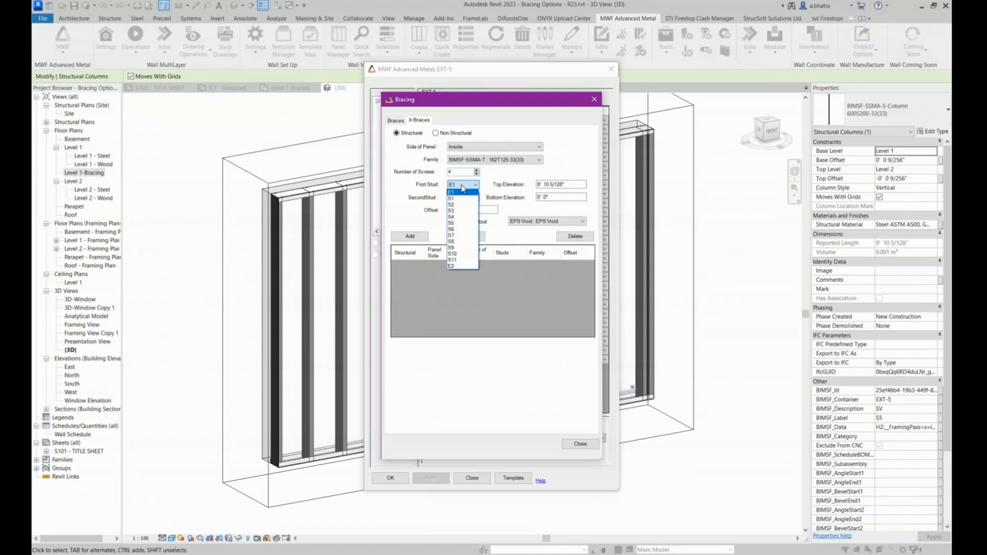
left_click(462, 191)
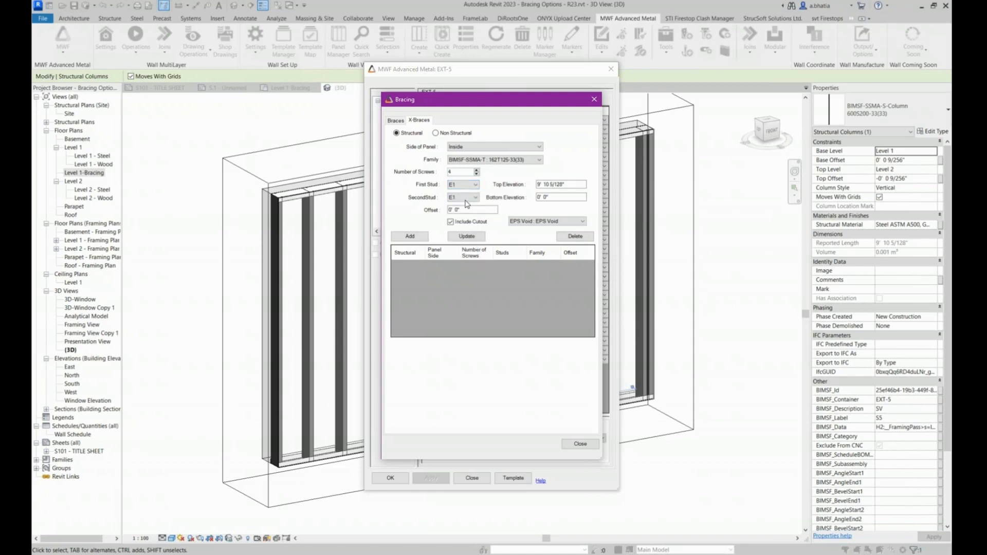
left_click(466, 199)
left_click(467, 203)
left_click_drag(586, 184, 538, 197)
left_click(464, 198)
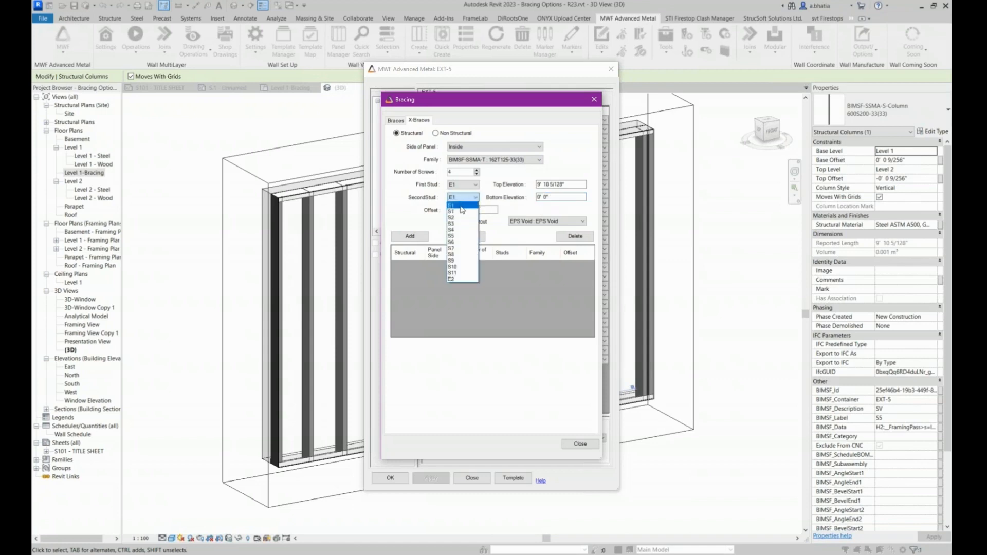
left_click(460, 277)
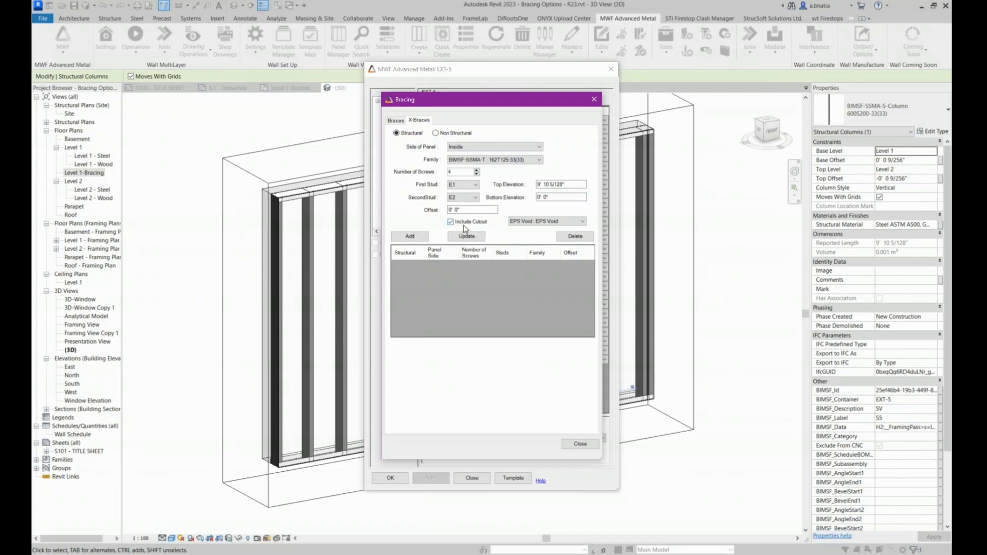
left_click(463, 198)
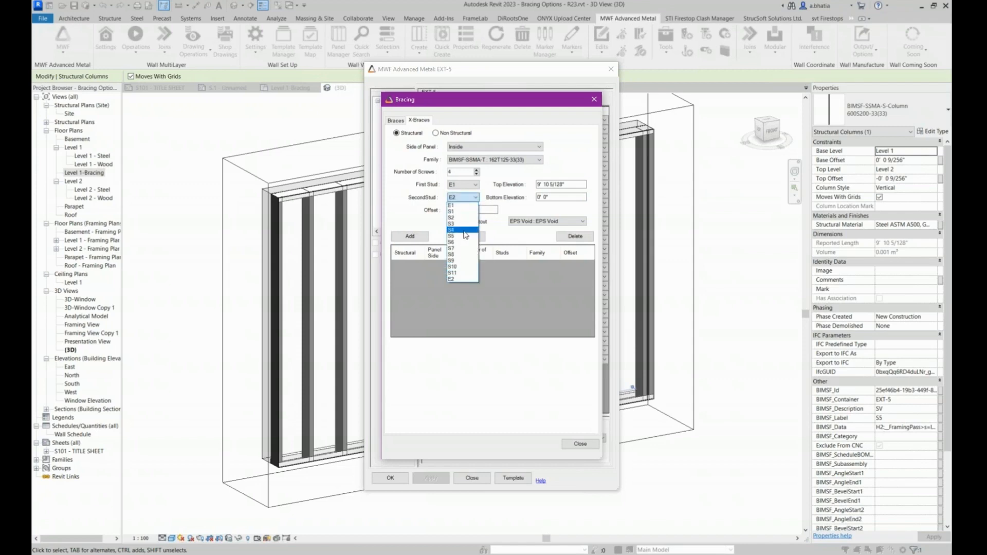
left_click(495, 197)
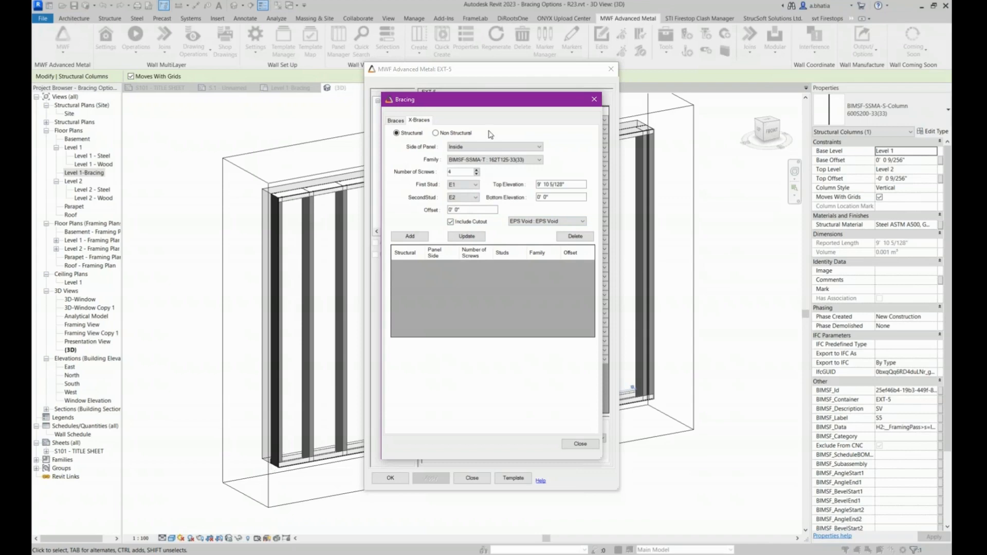
Step: Add the structural X-brace with its EPS Void cutout to panel EXT-5's brace list and close the Bracing settings
left_click(425, 240)
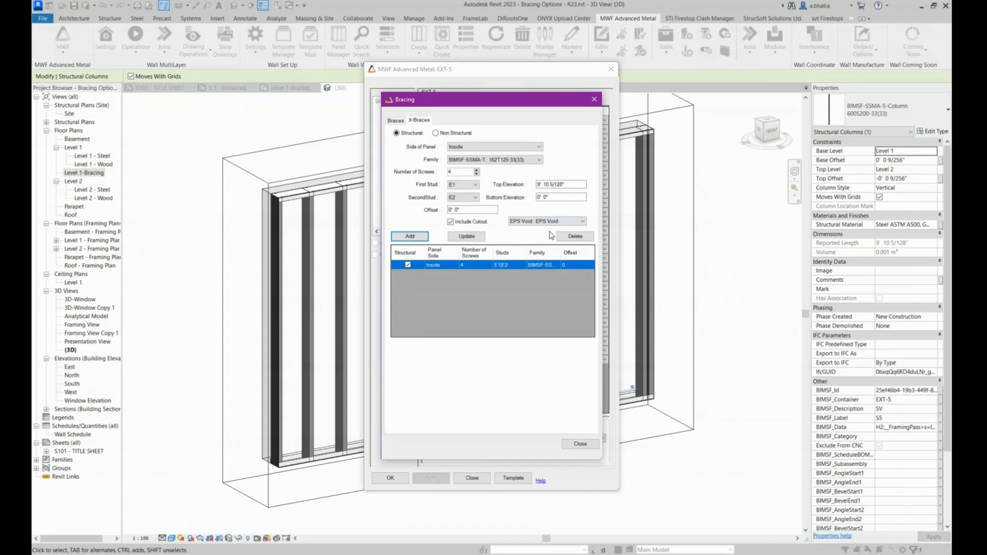
left_click_drag(463, 211, 433, 212)
left_click(578, 443)
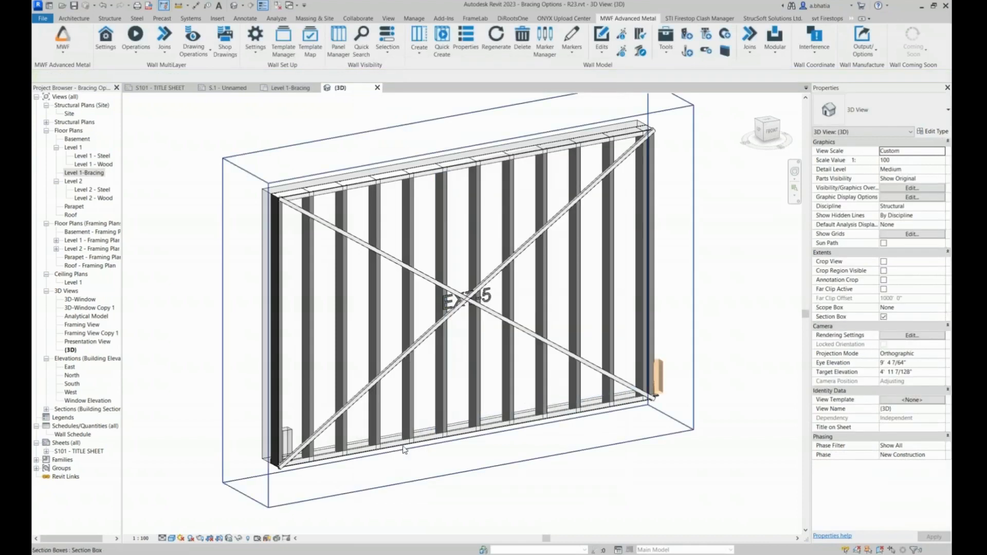
Step: Inspect the washer plate and the EPS Void cutout where the X-brace meets the foot of the end stud
scroll(698, 374, "up", 2)
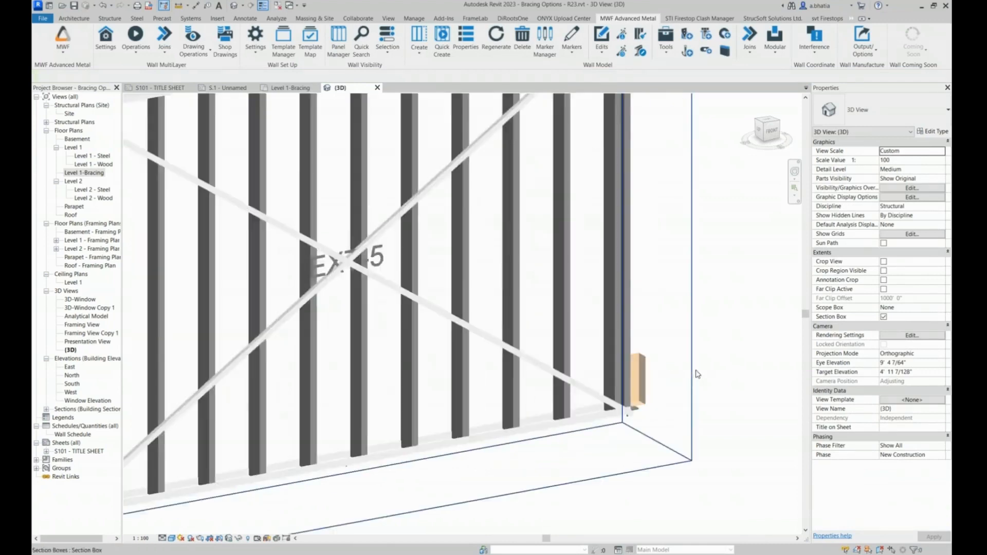
scroll(698, 374, "up", 4)
left_click(580, 454)
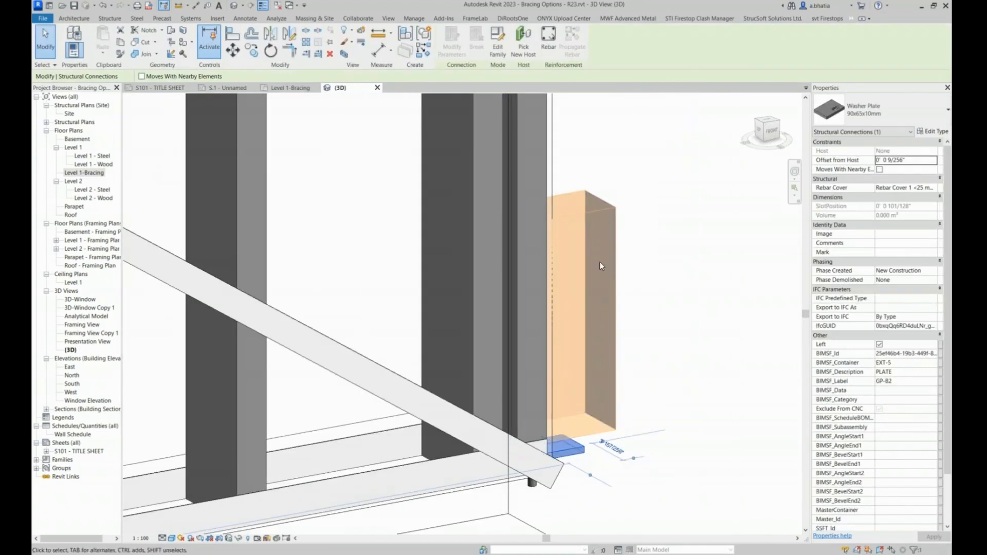
key("Escape")
left_click(602, 211)
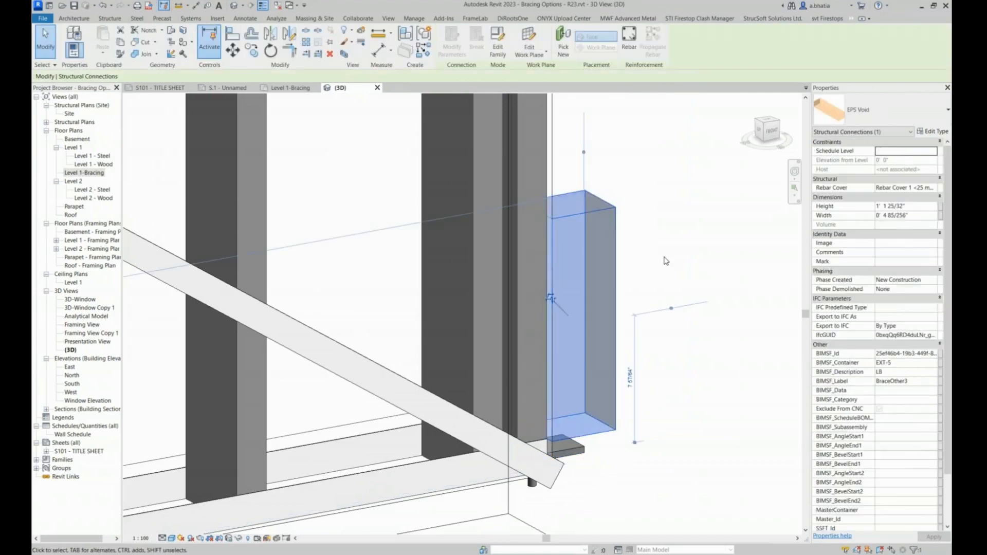
scroll(617, 154, "down", 4)
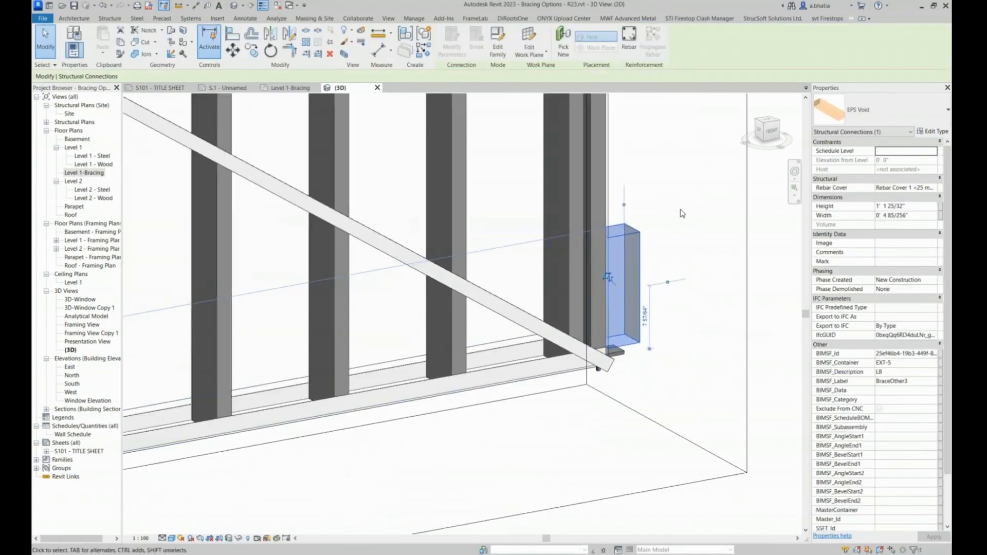
left_click(682, 211)
scroll(682, 211, "down", 5)
middle_click_drag(606, 223, 576, 313)
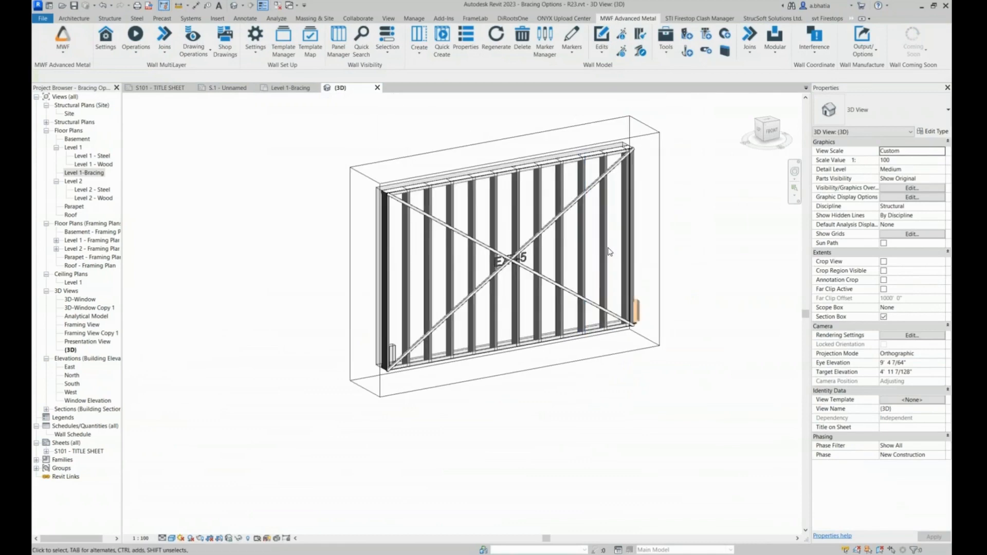
Step: Examine a diagonal member of the X-brace at the crossing point and at its lower end against the end stud
scroll(617, 288, "up", 3)
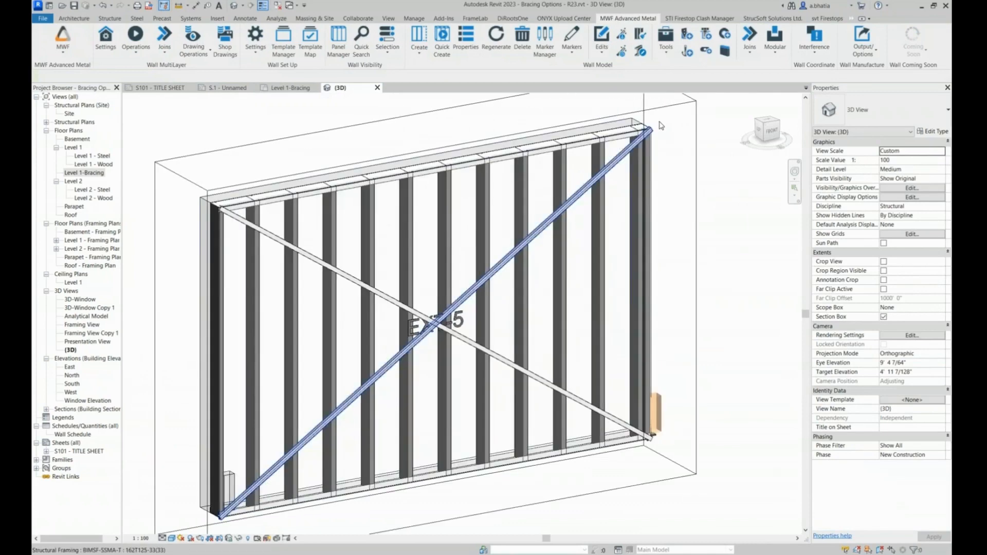
scroll(465, 319, "up", 8)
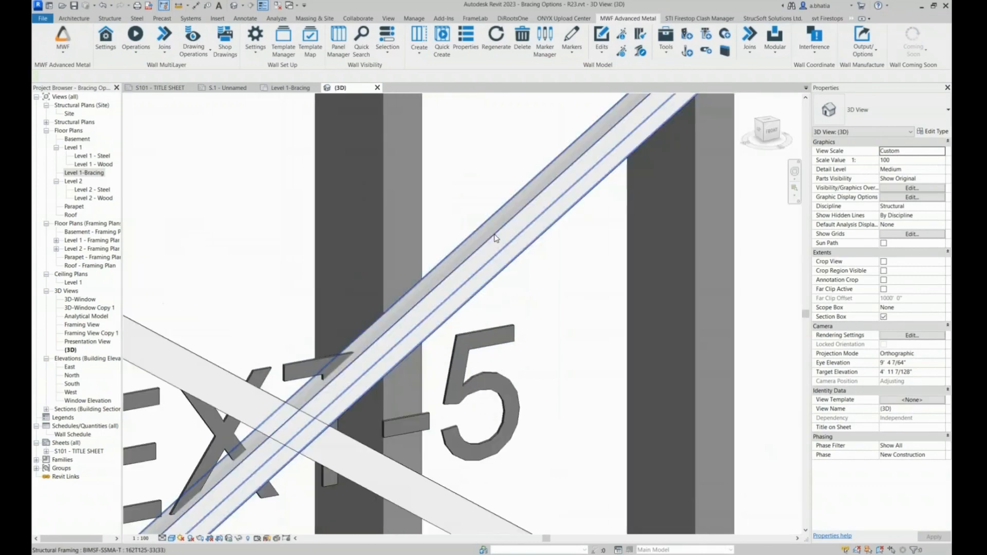
left_click(495, 237)
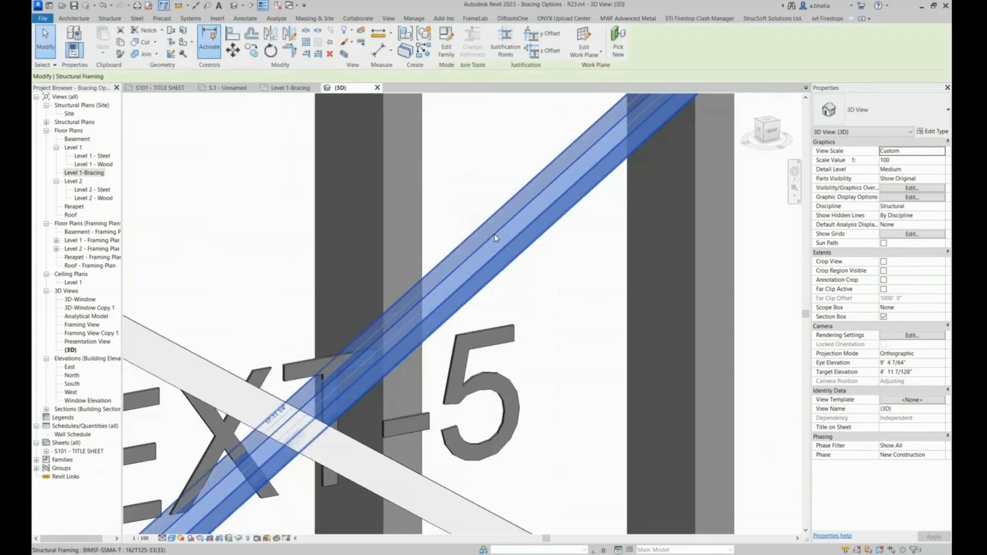
scroll(495, 235, "down", 5)
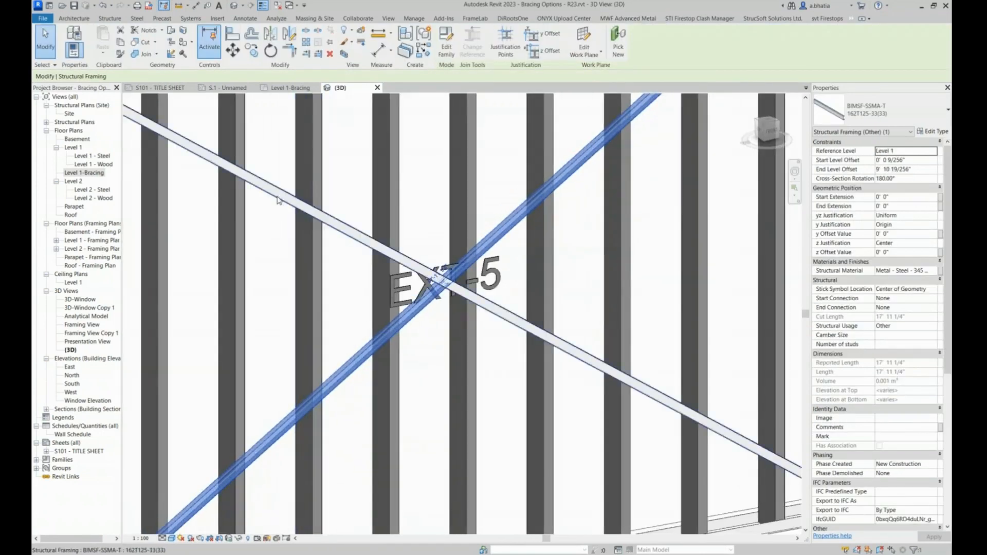
scroll(293, 298, "up", 4)
scroll(608, 401, "down", 6)
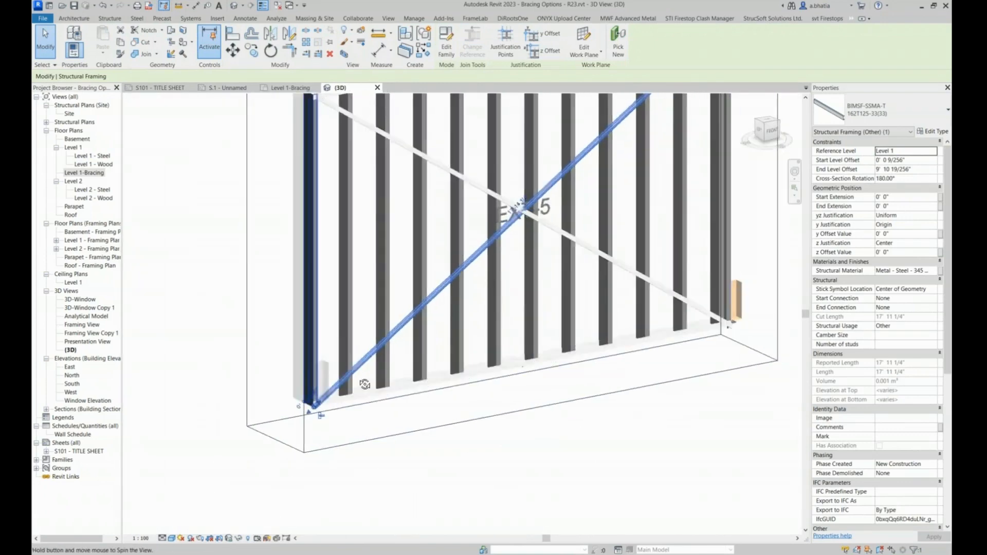
middle_click_drag(273, 409, 449, 233, "shift")
scroll(498, 231, "up", 4)
scroll(516, 229, "up", 3)
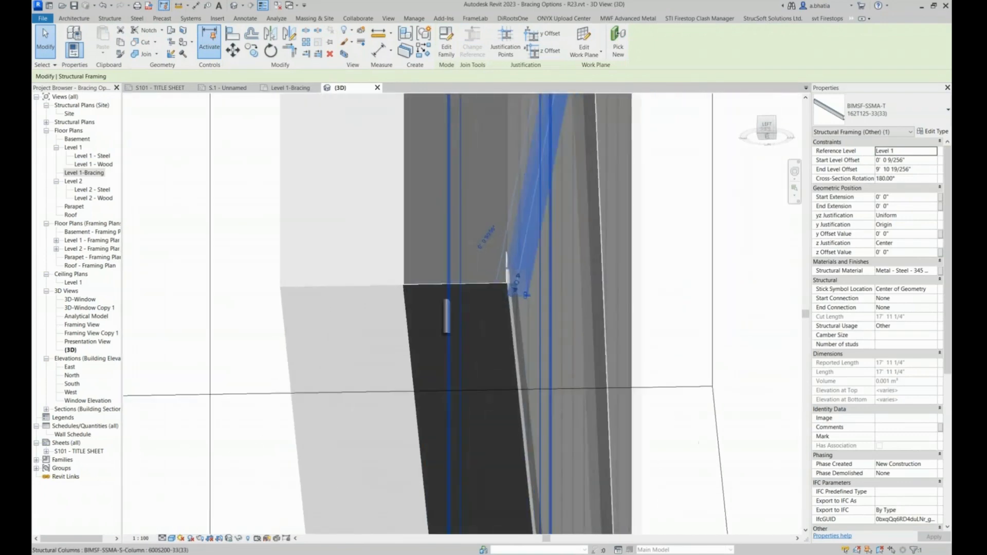
scroll(442, 278, "down", 5)
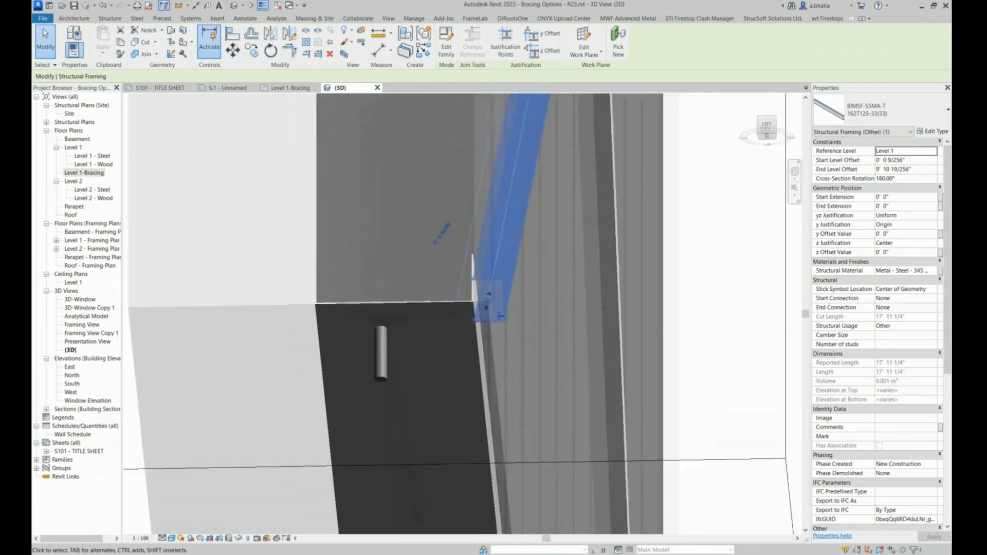
middle_click_drag(443, 278, 306, 312, "shift")
scroll(307, 312, "down", 4)
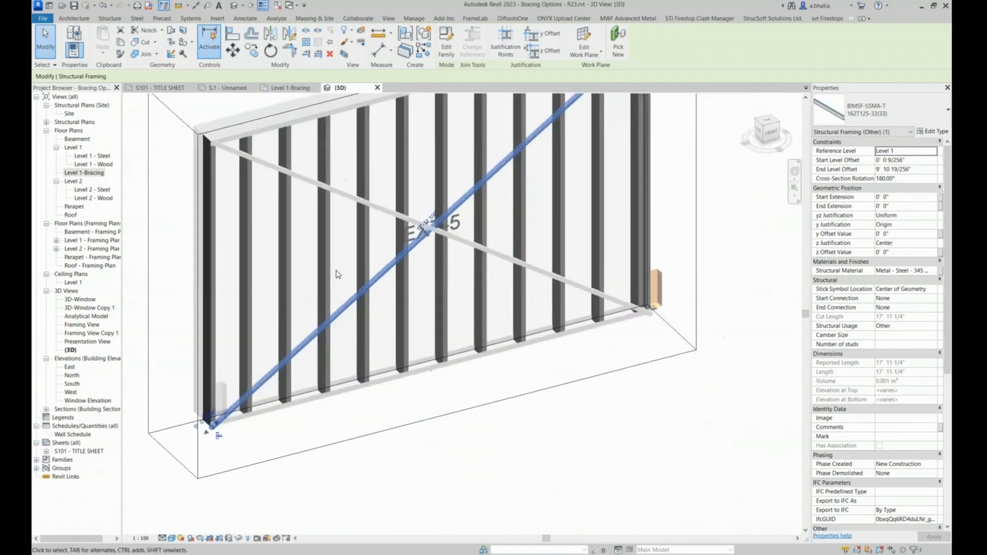
Step: Reopen the X-Braces settings in the Bracing properties of panel EXT-5 from one of its studs
left_click(387, 242)
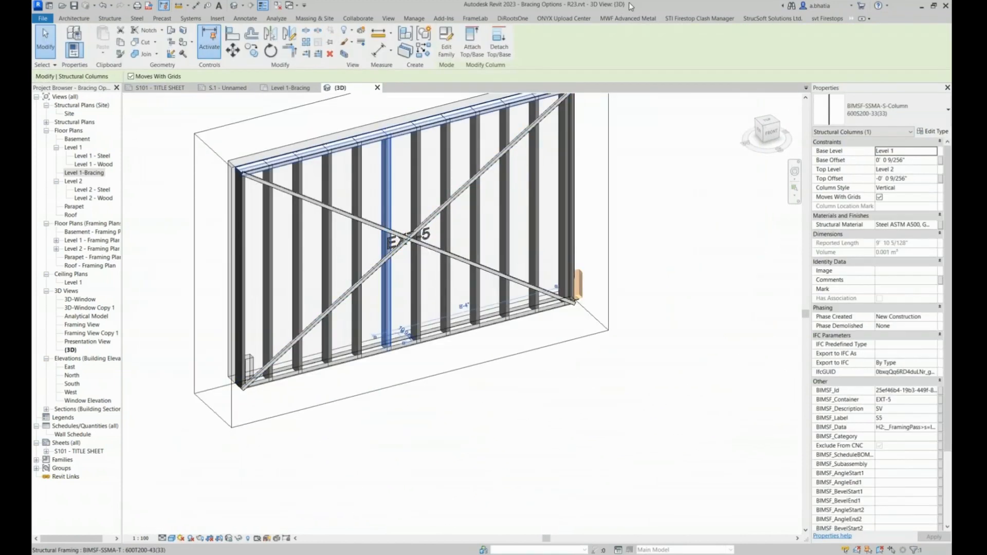
left_click(628, 18)
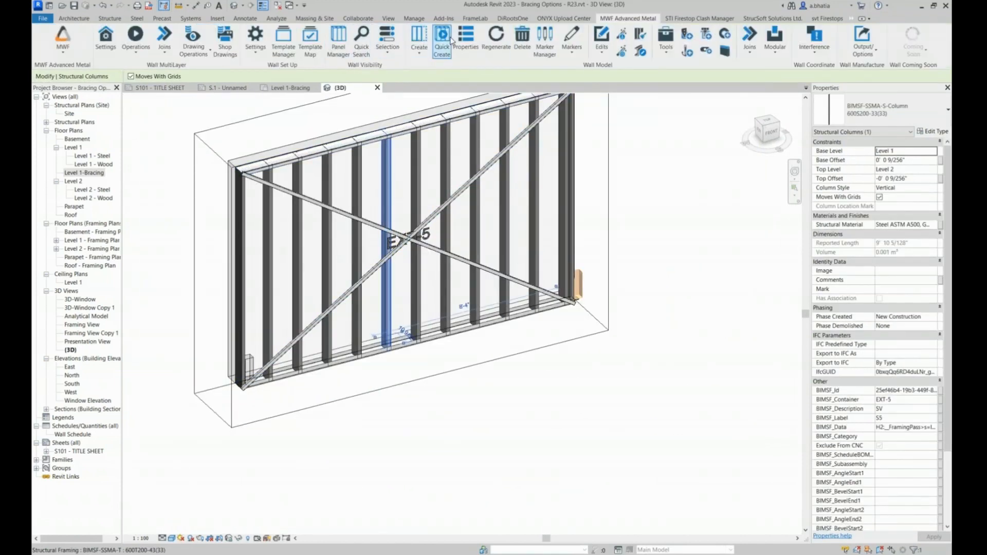
left_click(466, 37)
left_click(463, 101)
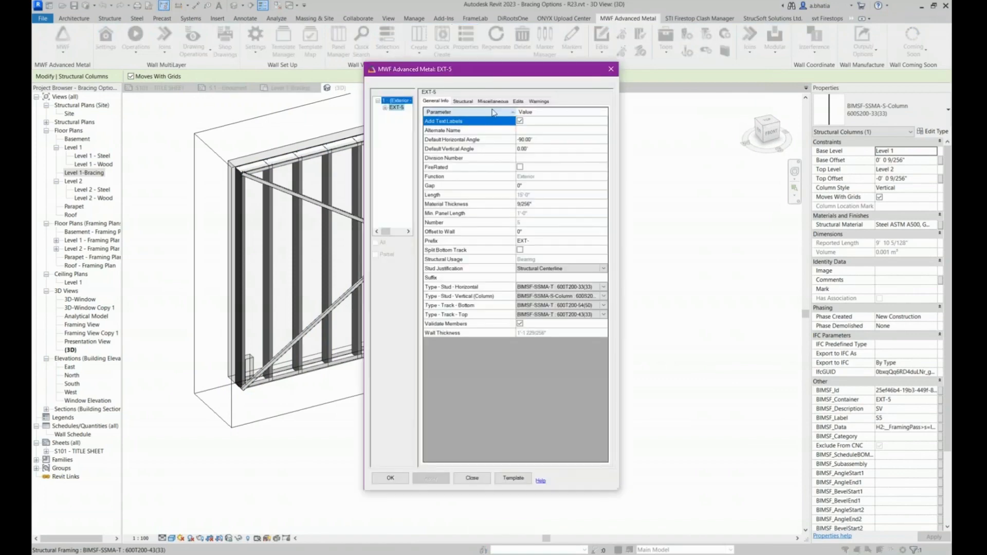
left_click(493, 101)
left_click(508, 223)
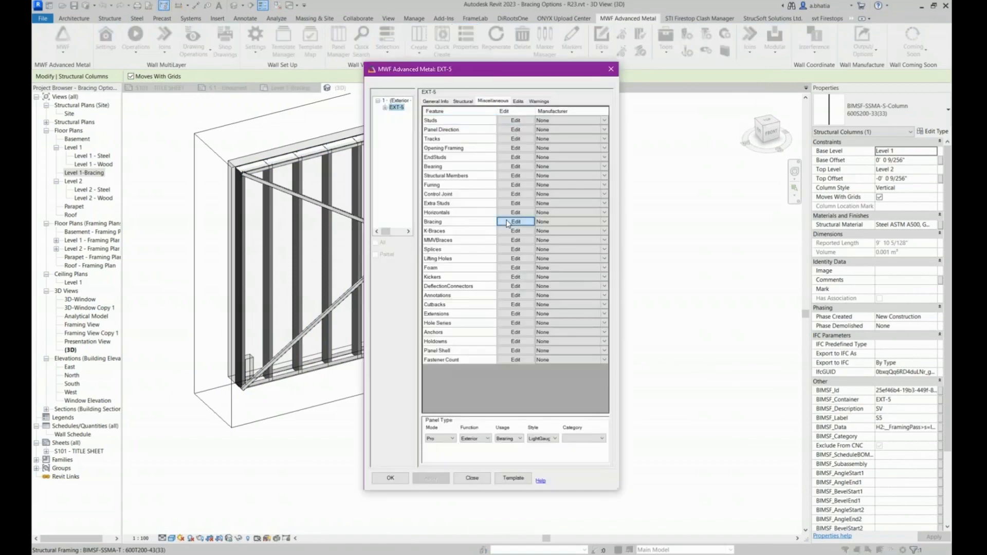
left_click(508, 223)
left_click(480, 145)
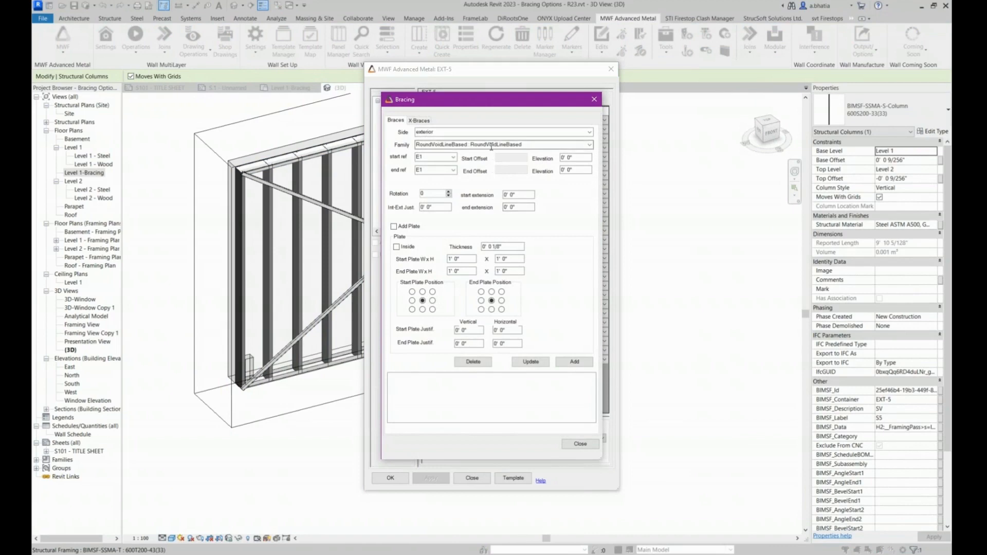
left_click(427, 120)
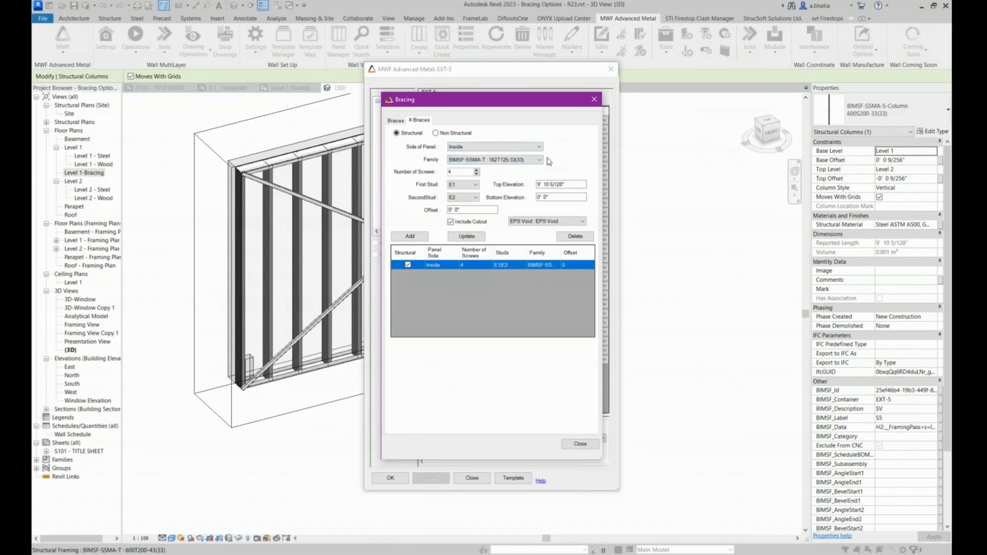
Step: Review the side-of-panel choices for the EXT-5 X-brace and close its properties, leaving the side set to Inside
left_click(540, 147)
left_click(542, 150)
left_click(470, 147)
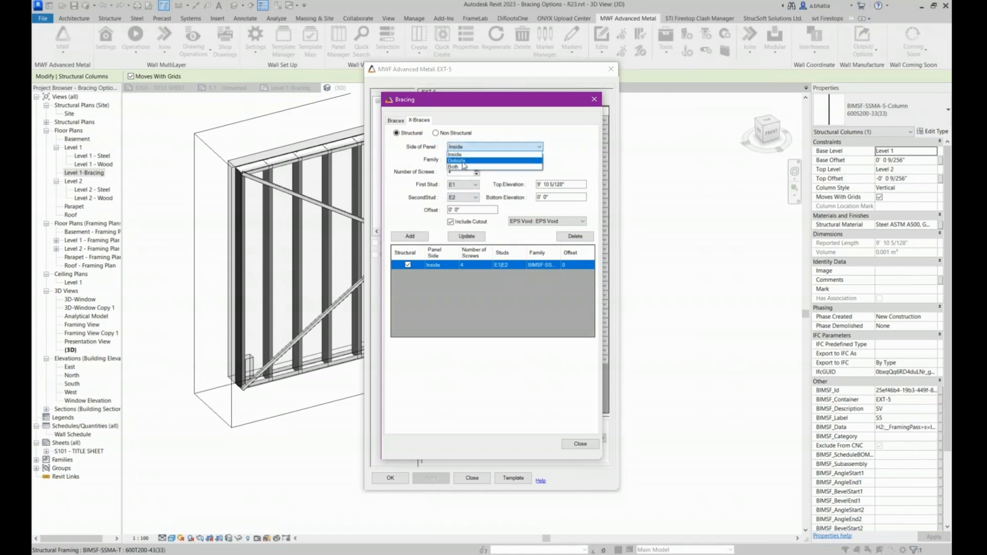
left_click(471, 288)
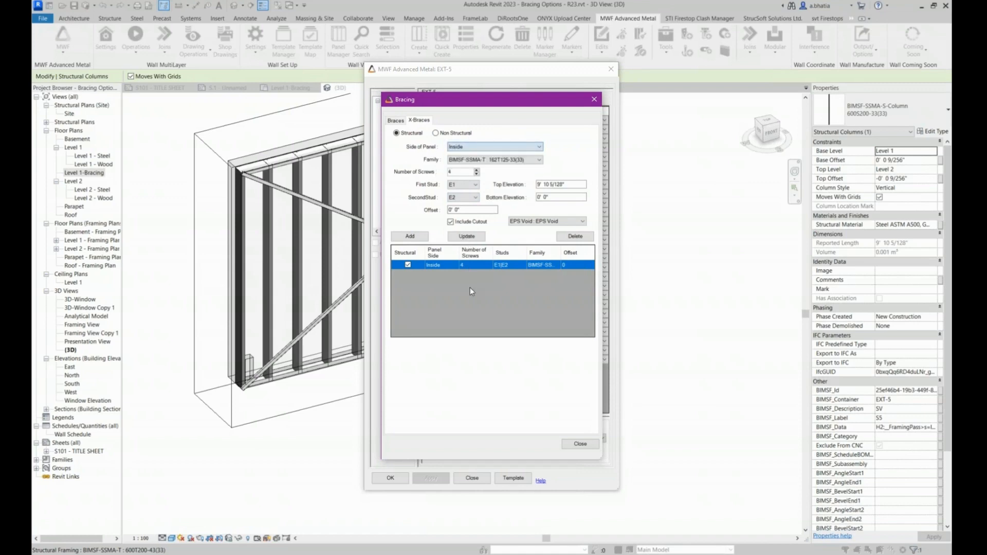
left_click(569, 445)
left_click(389, 478)
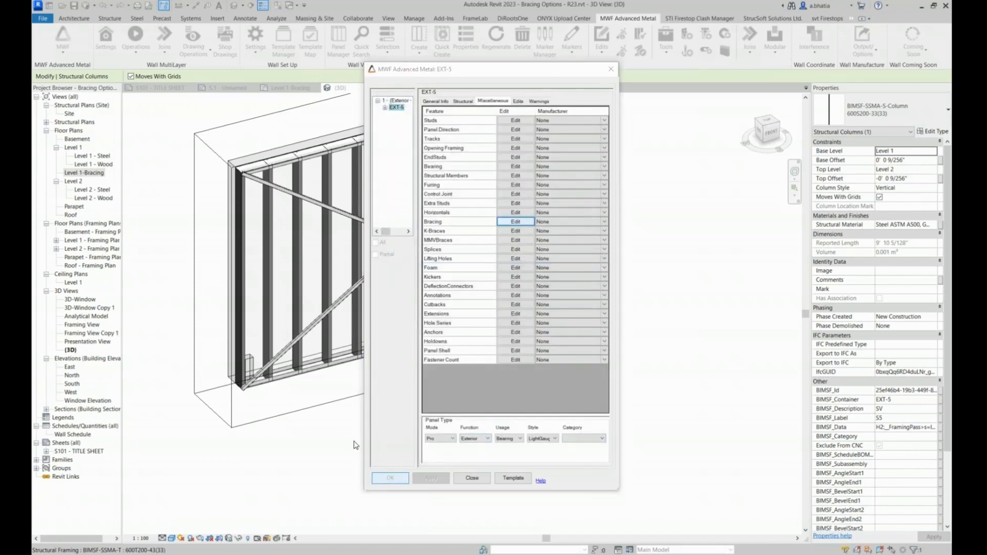
Step: Return to the Level 1-Bracing plan and show wall EXT-6 under K Bracing in a section-boxed 3D view
scroll(216, 141, "up", 5)
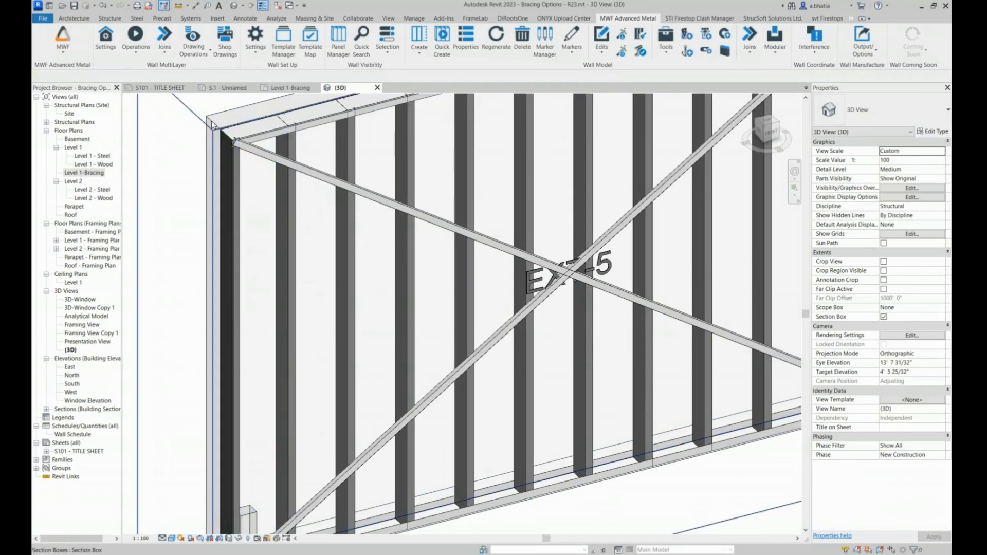
scroll(279, 184, "down", 5)
left_click(289, 87)
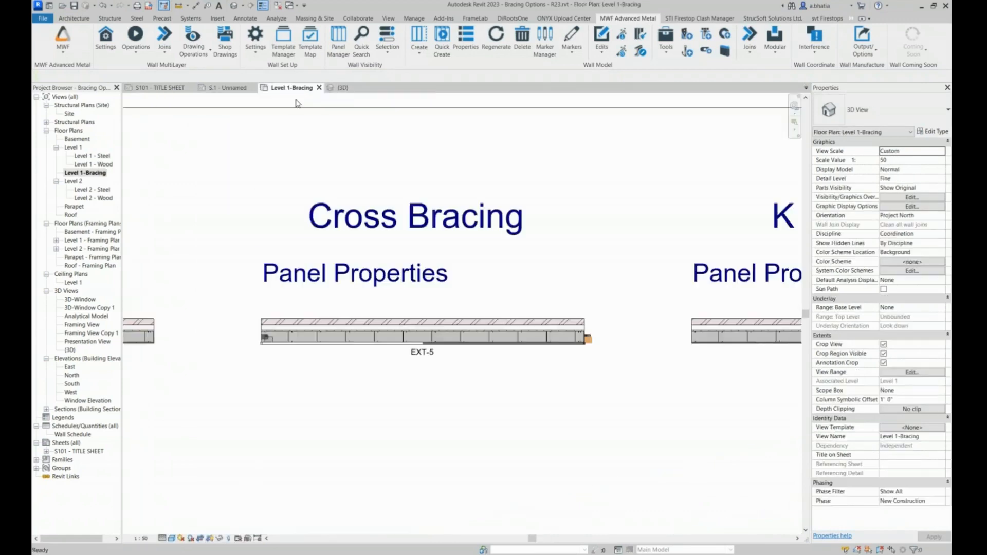
middle_click_drag(569, 210, 384, 211)
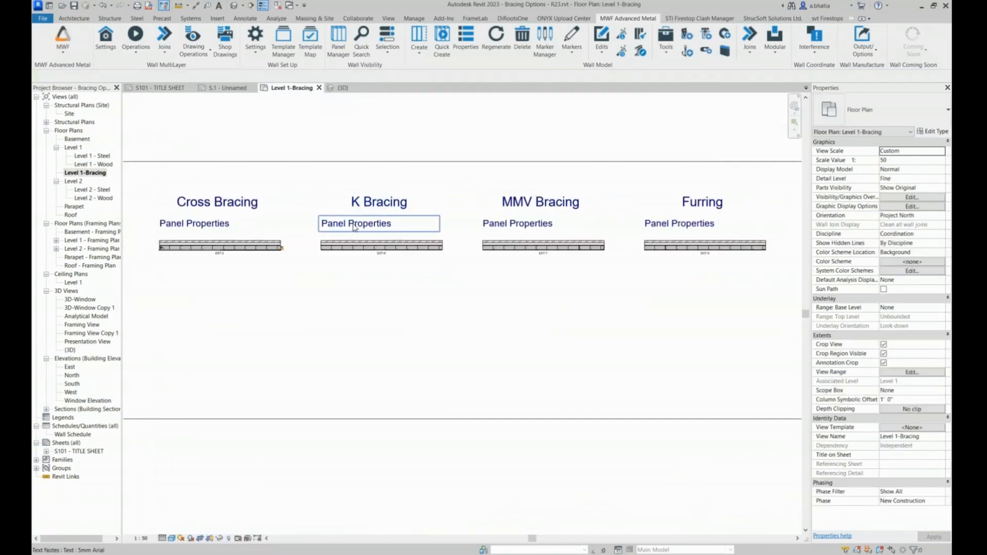
scroll(357, 232, "up", 3)
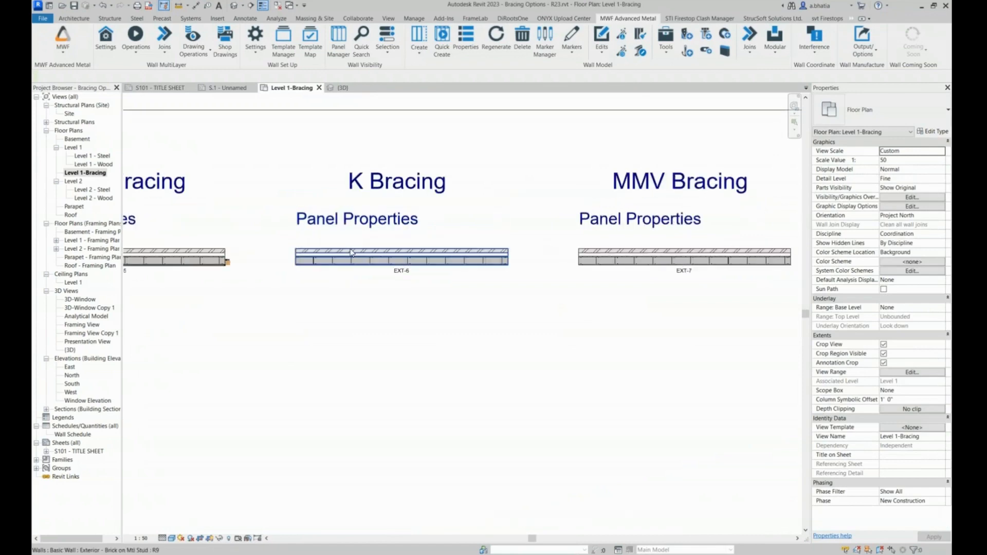
left_click(352, 253)
key("b")
key("x")
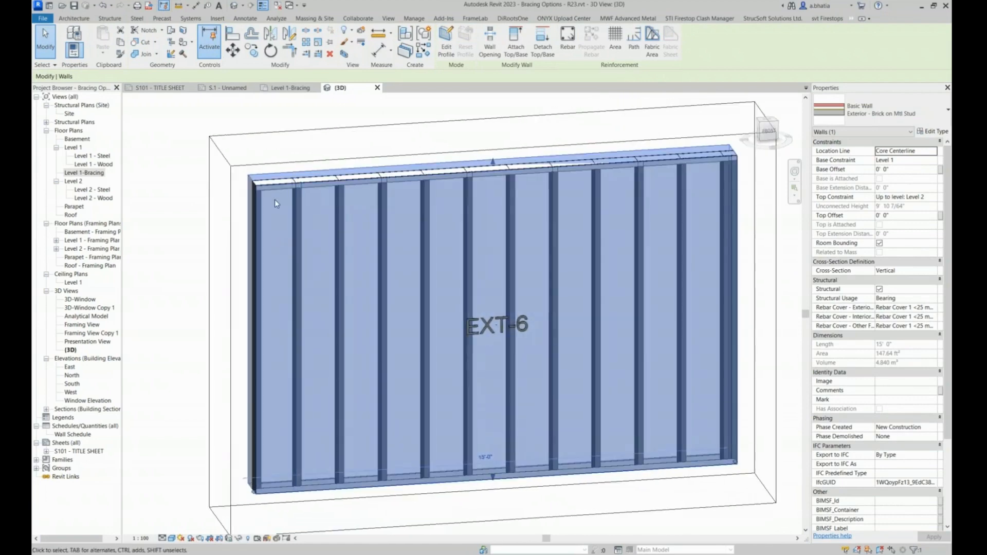
Step: Bring up the K-Braces settings of panel EXT-6 and check the available start members, keeping E1
left_click(384, 282)
left_click(607, 19)
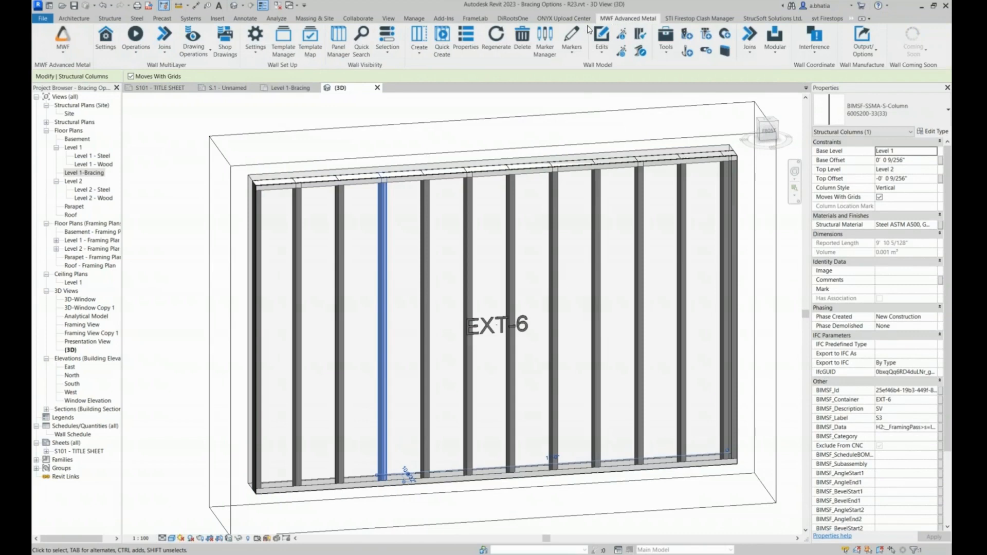
left_click(472, 60)
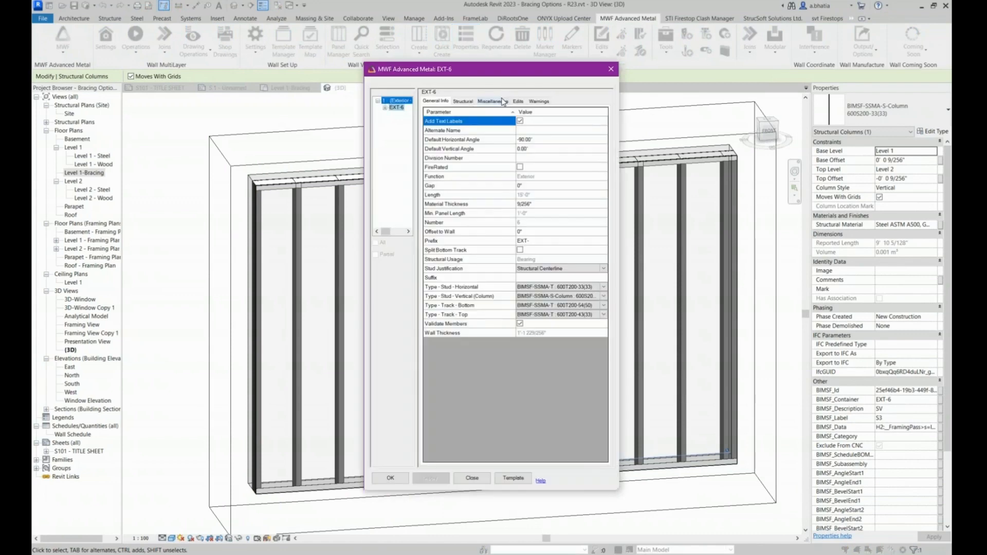
left_click(502, 101)
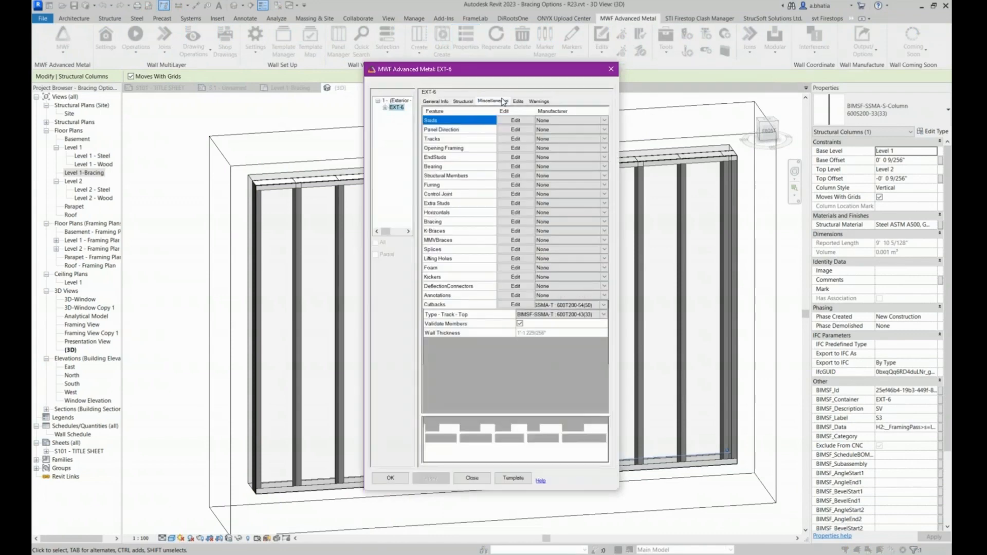
left_click(472, 231)
left_click(509, 232)
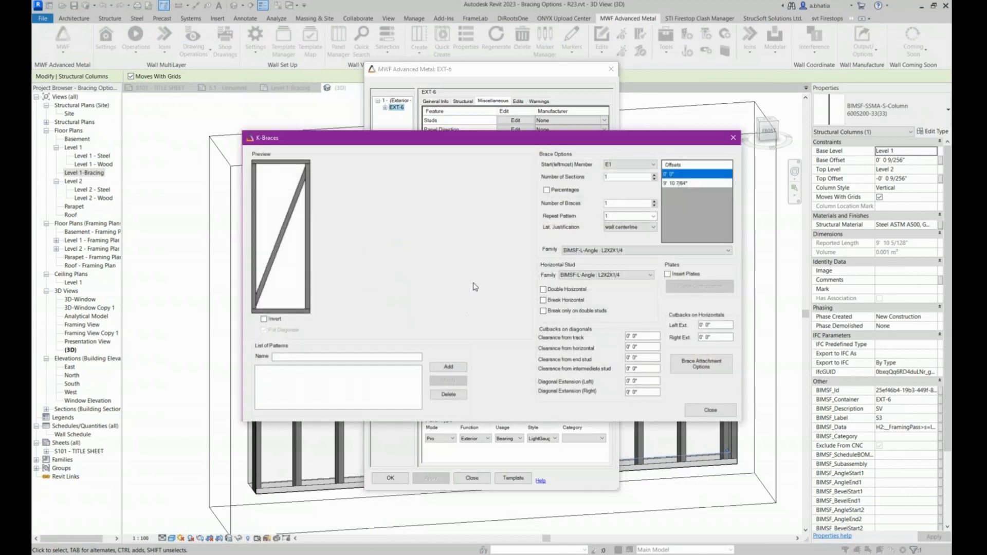
left_click(640, 167)
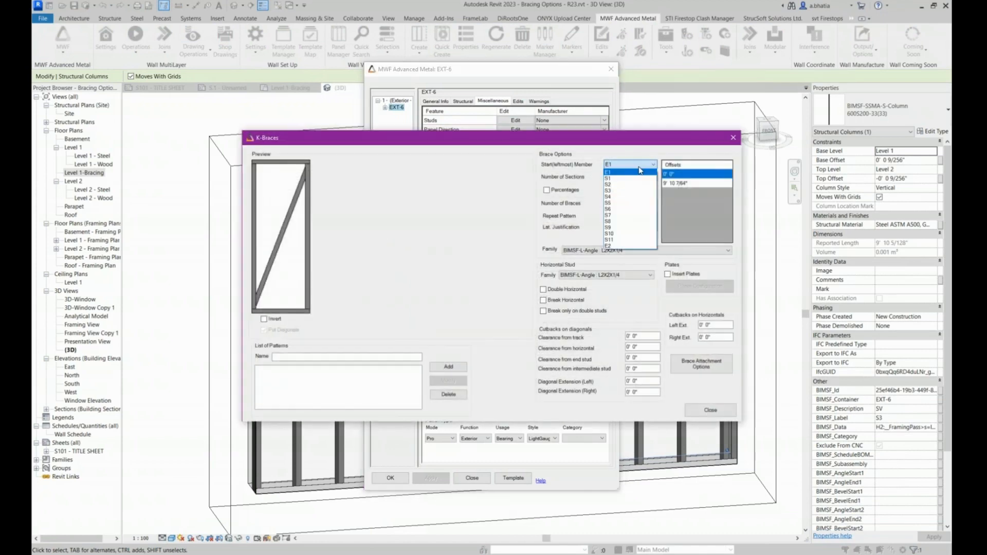
left_click(639, 165)
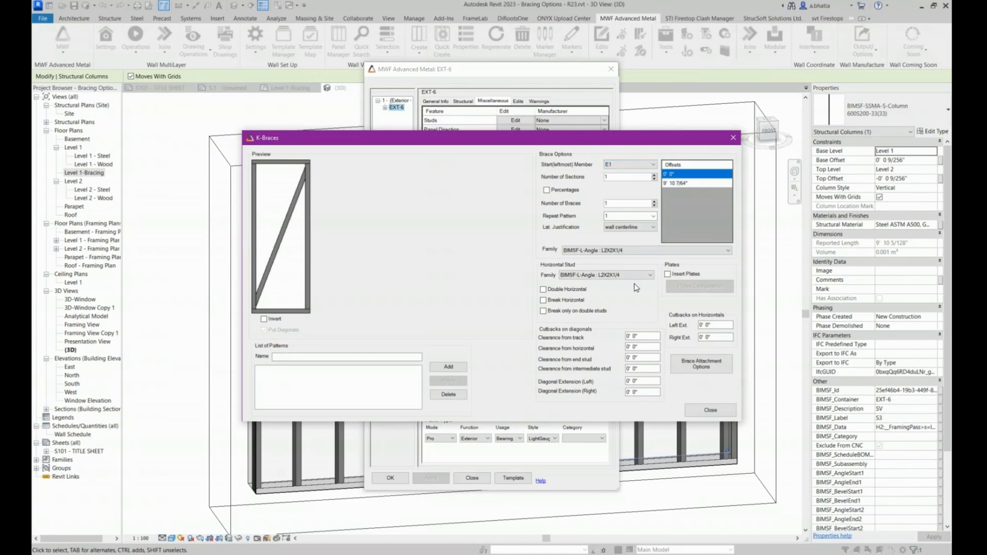
Step: Add a brace pattern named "K-Brace 1" to the list of patterns
left_click(304, 356)
type("Bra")
type("ce")
type("e")
left_click(448, 366)
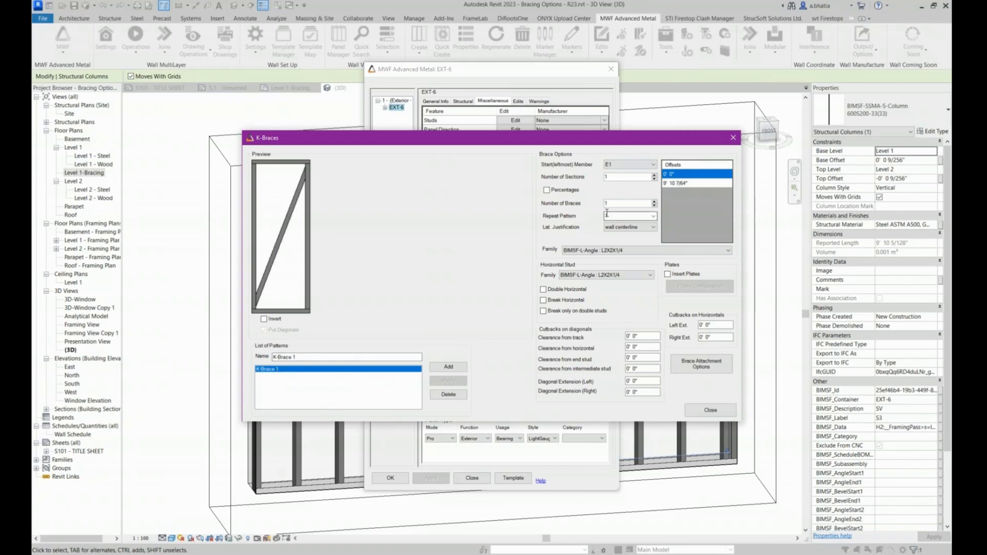
Step: Keep E1 as the start member and set the number of sections to 2, trying 3 along the way
left_click(618, 164)
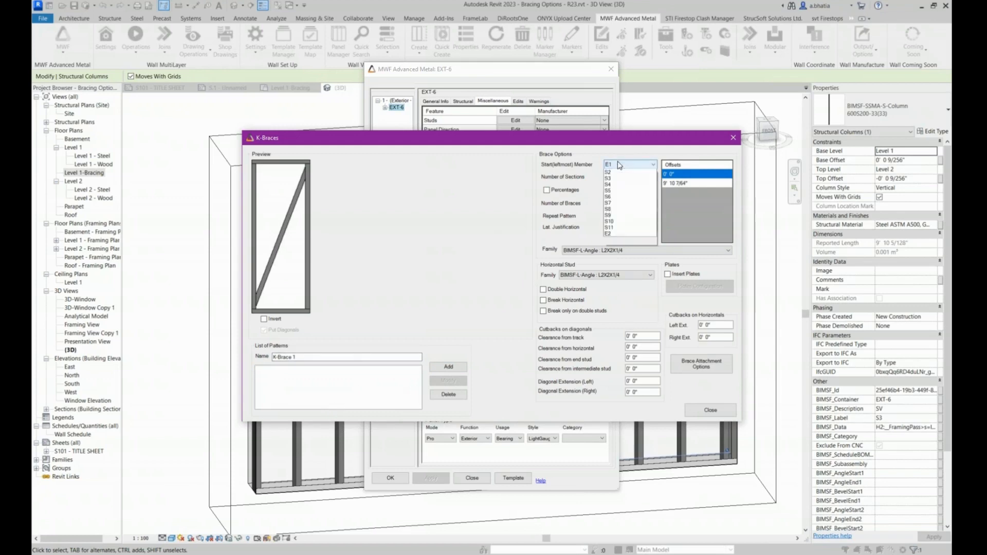
left_click(618, 164)
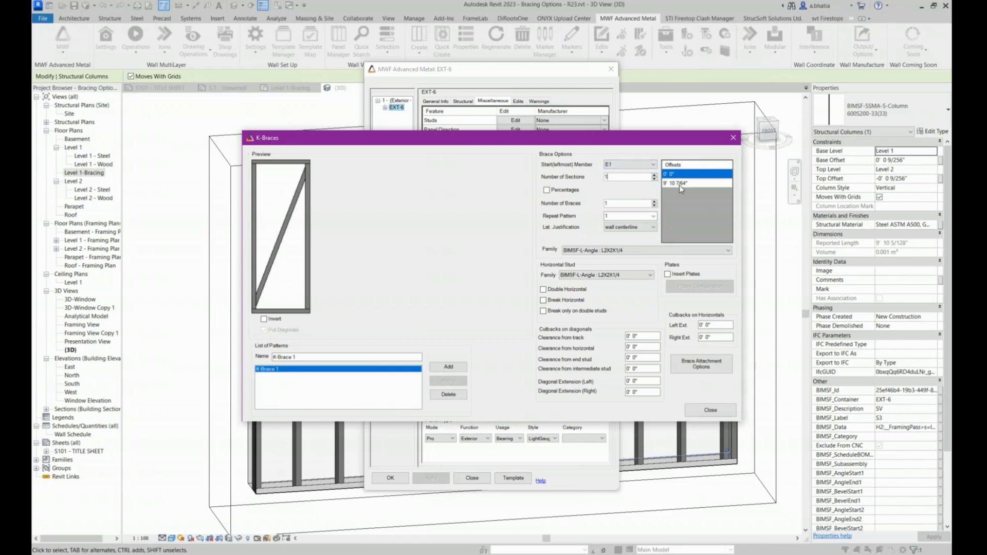
left_click(655, 175)
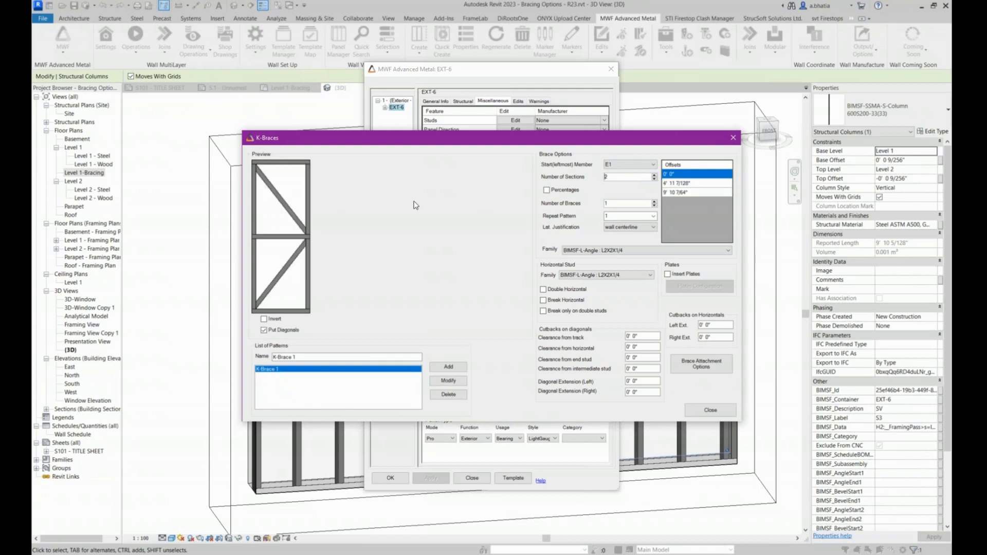
left_click(655, 175)
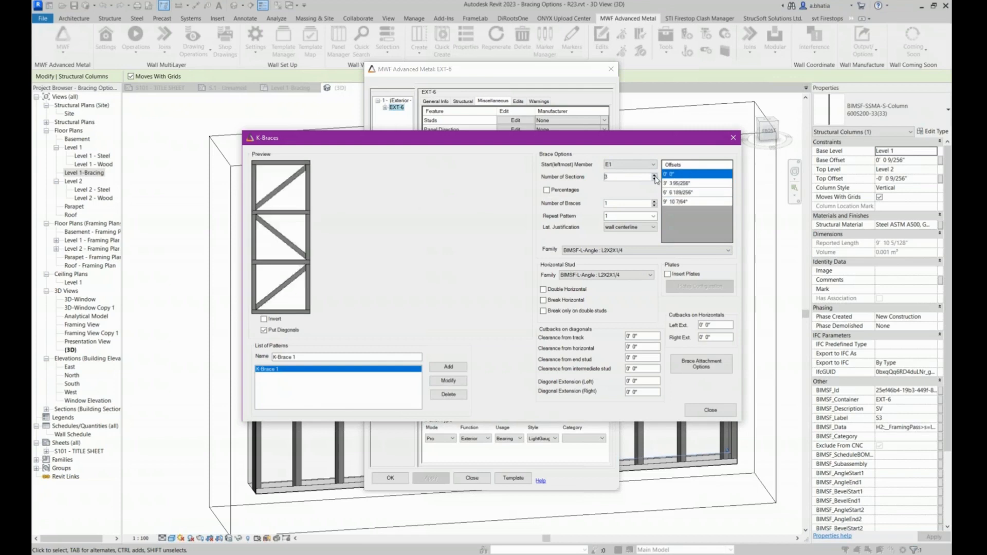
left_click(655, 176)
left_click(655, 178)
left_click(654, 178)
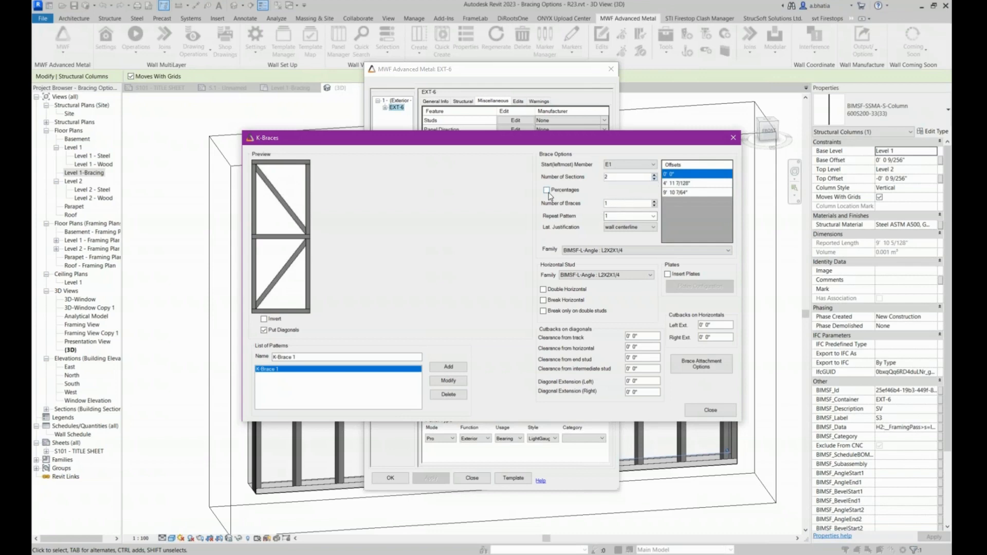
Step: Invert the K-brace diagonals, switching Put Diagonals off and back on to compare the preview
left_click(264, 319)
left_click(264, 330)
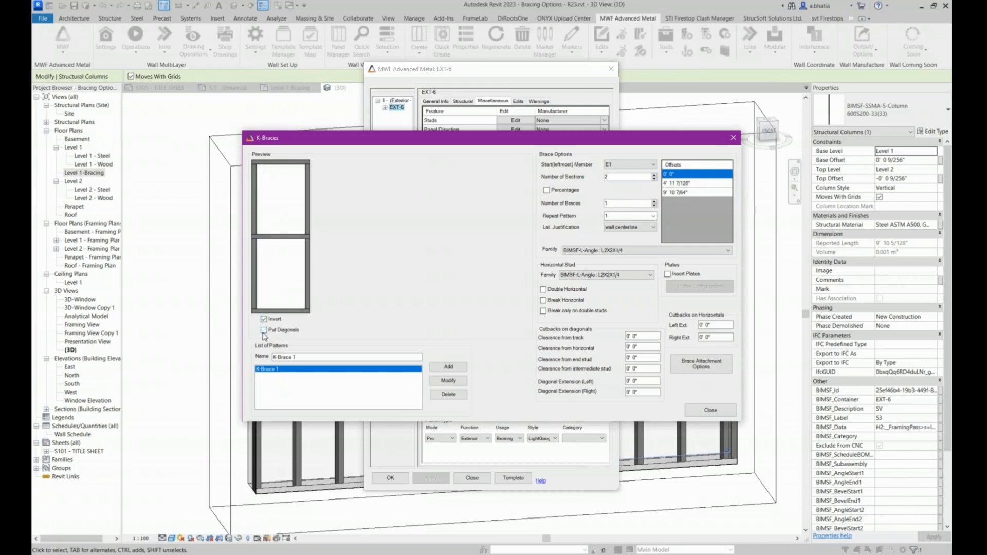
left_click(264, 330)
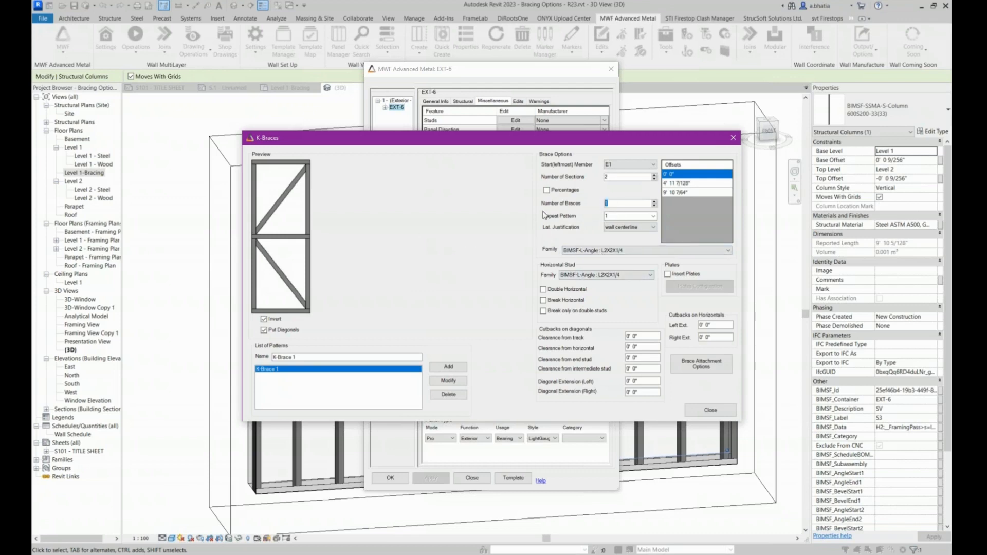
Step: Express the section offsets as percentages and go through the individual offset entries
left_click(547, 191)
left_click(547, 190)
left_click(548, 191)
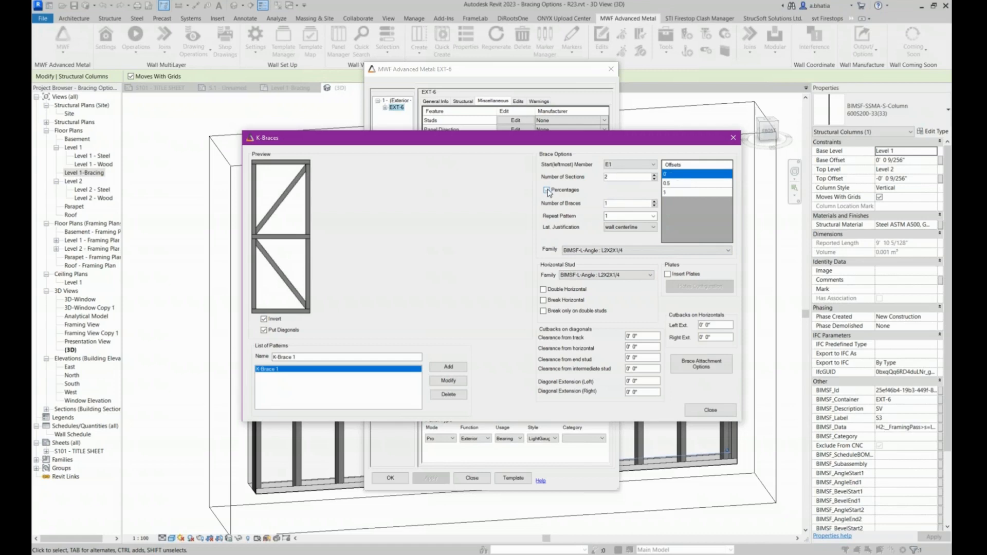
left_click(706, 183)
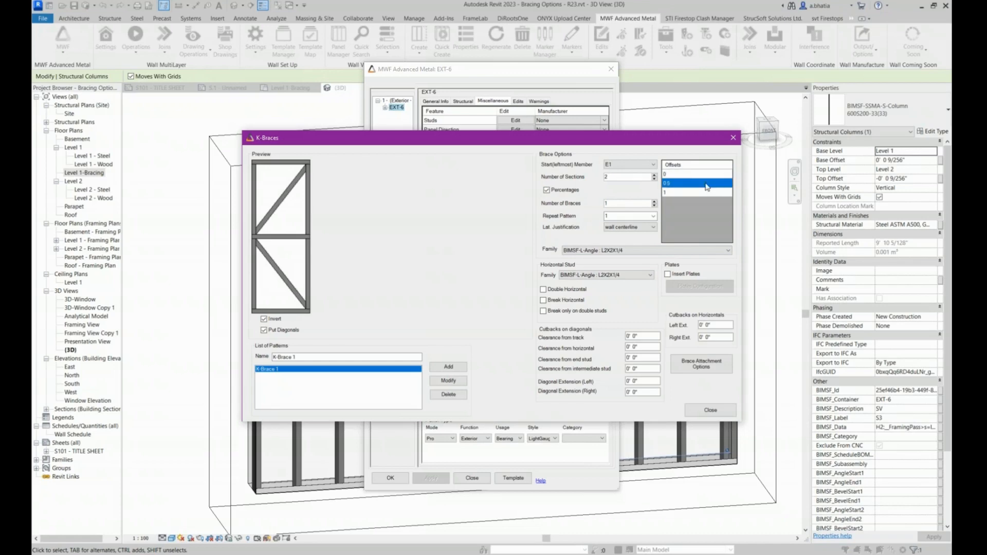
left_click(696, 175)
left_click(687, 185)
left_click(686, 194)
left_click(685, 186)
left_click(625, 204)
left_click(566, 191)
left_click(573, 192)
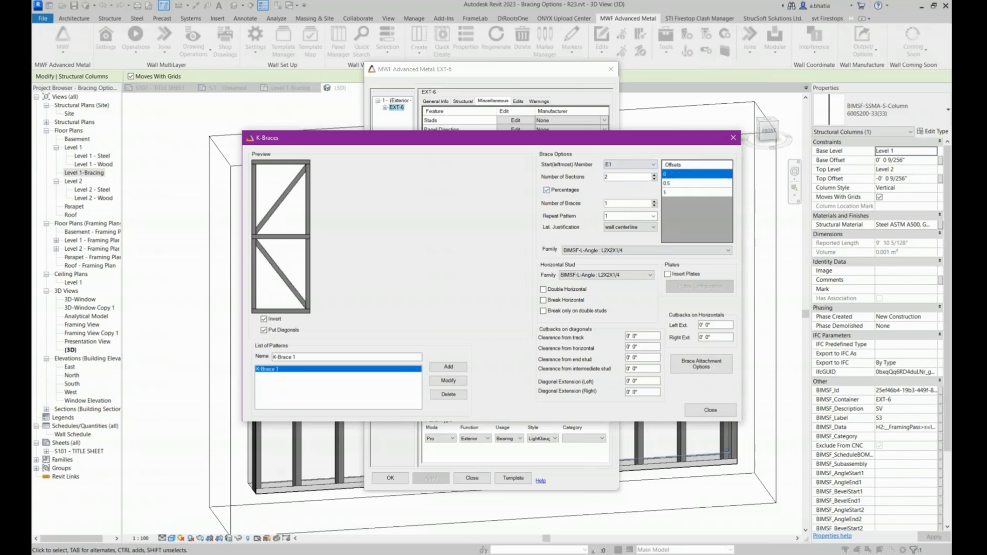
Step: Set the number of braces to 2 and the repeat pattern to Repeat to End
left_click_drag(612, 204, 547, 206)
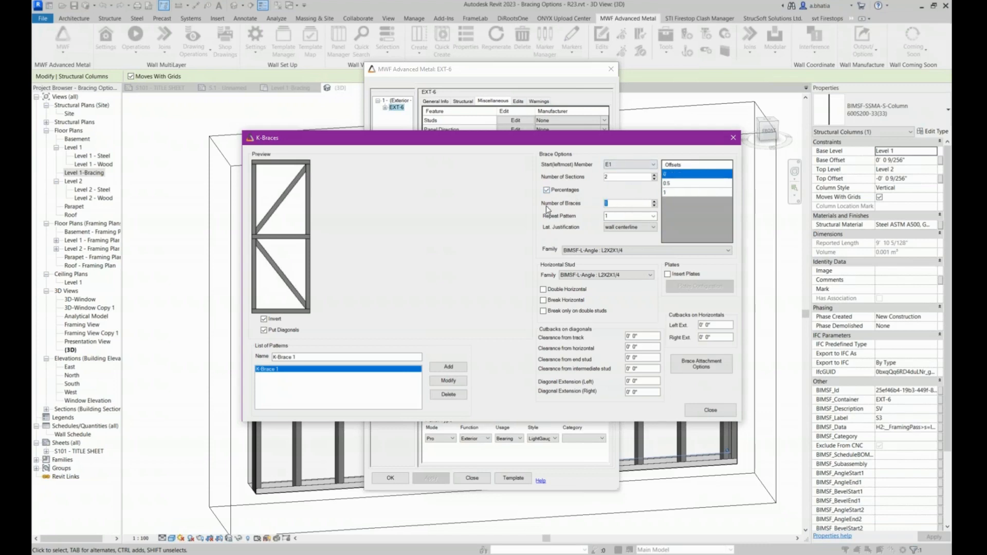
left_click(655, 201)
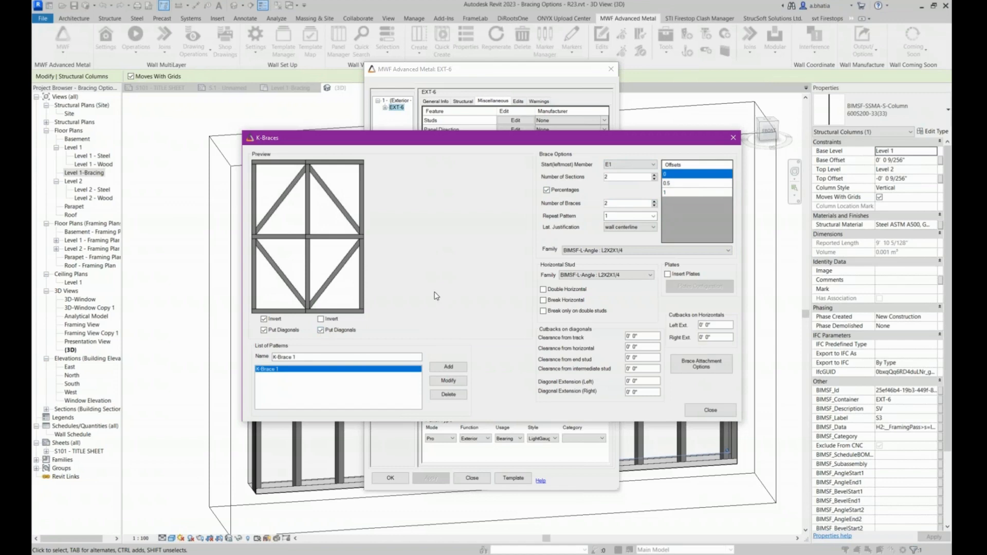
left_click(619, 215)
left_click(654, 216)
left_click(638, 257)
Step: Set the lateral justification to structural centerline and the brace family to BIMSF-SSMA-T : 162T125-33(33)
left_click(623, 229)
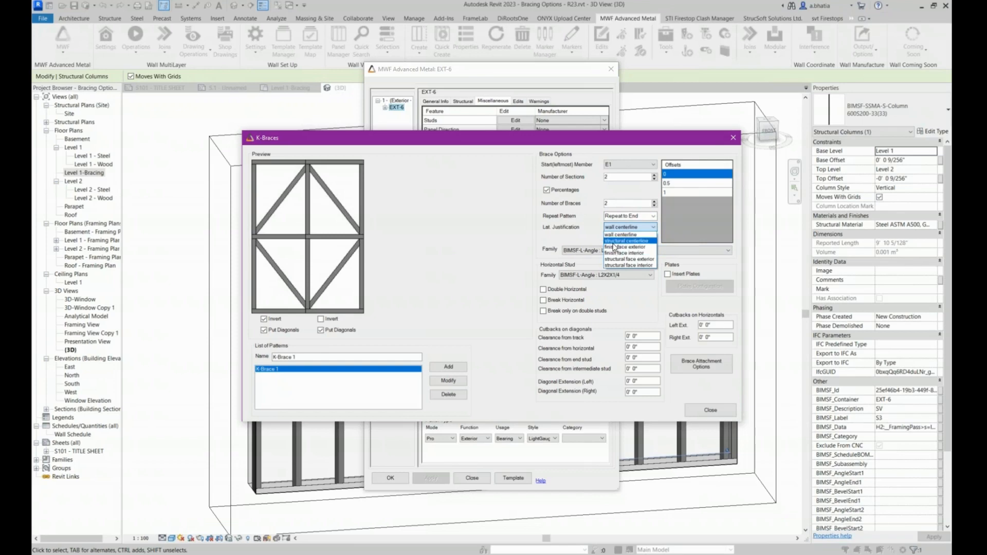
left_click(614, 241)
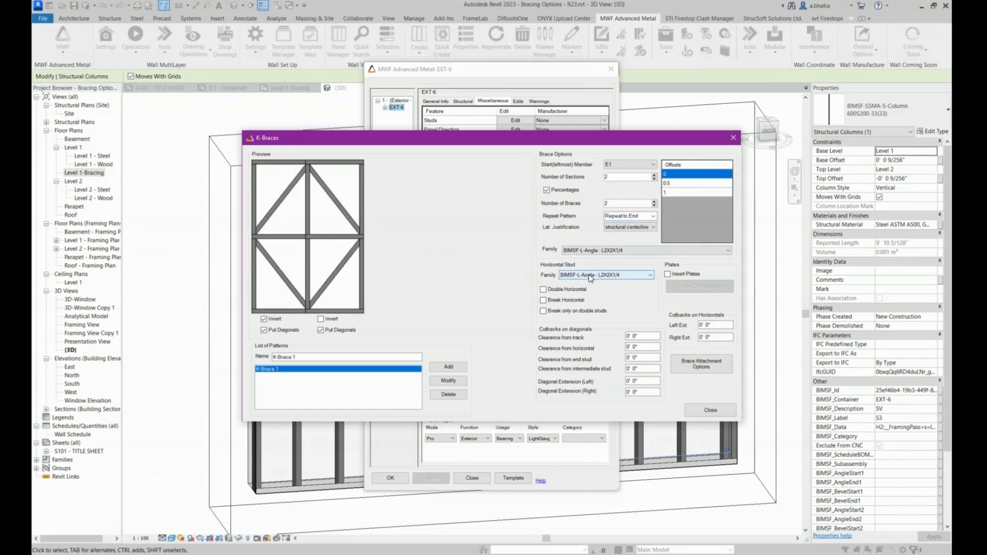
left_click(620, 251)
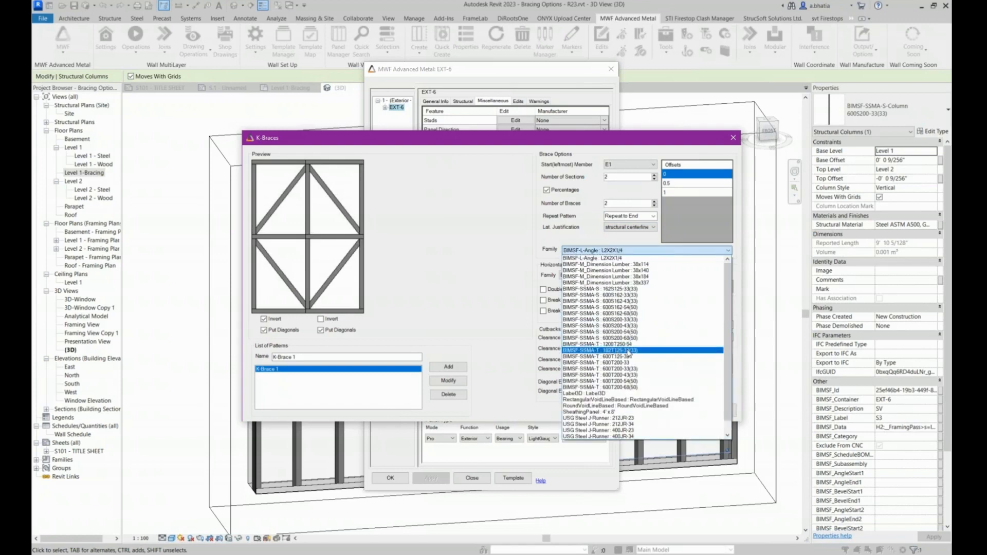
left_click(628, 351)
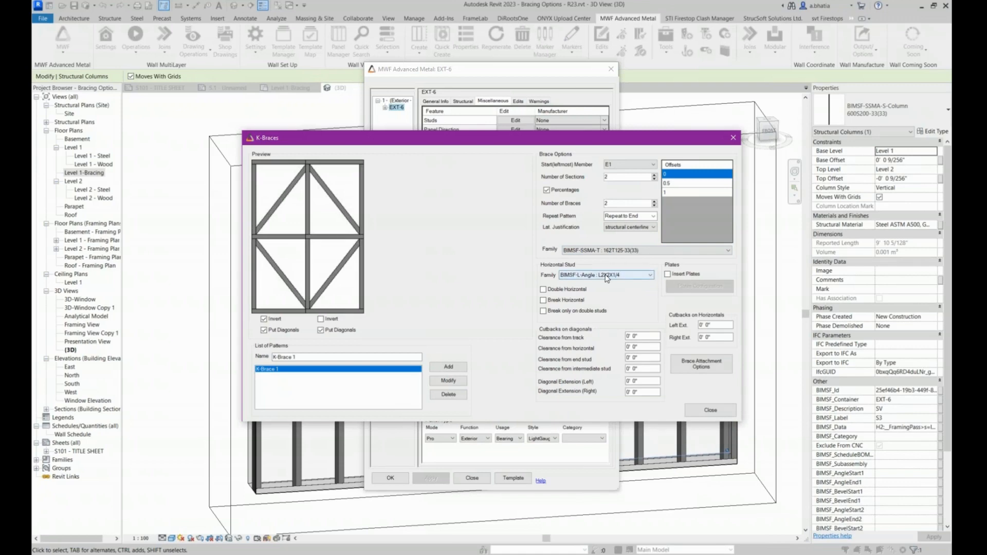
Step: Set the horizontal stud family to BIMSF-SSMA-S : 162S125-33(33), leaving Break Horizontal and Break only on double studs off
left_click(606, 275)
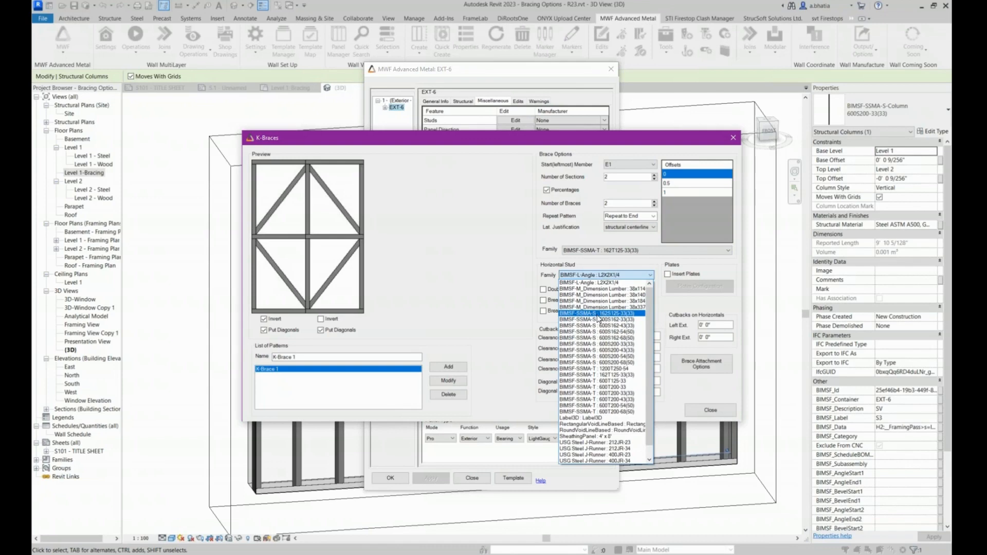
left_click(598, 314)
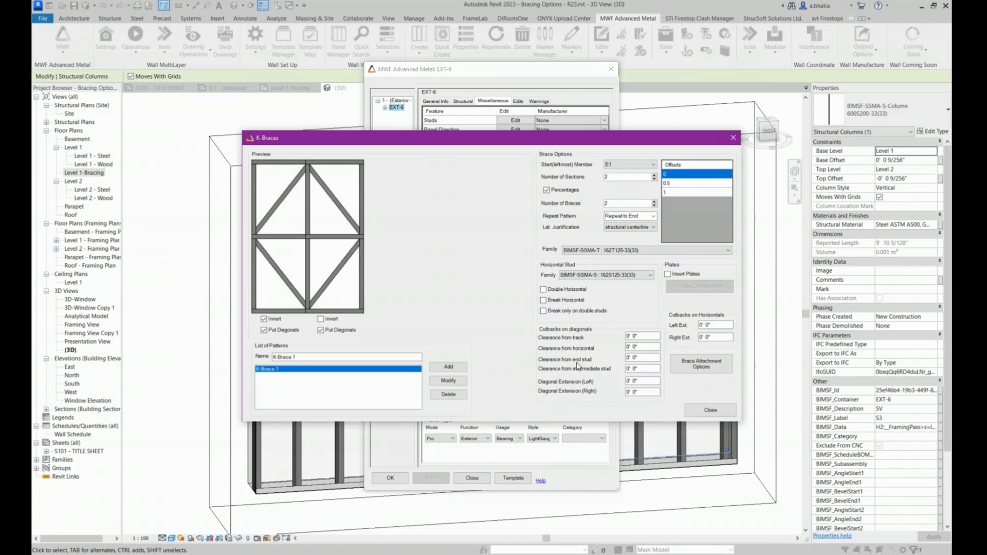
left_click(556, 302)
left_click(556, 303)
left_click(576, 312)
left_click(575, 312)
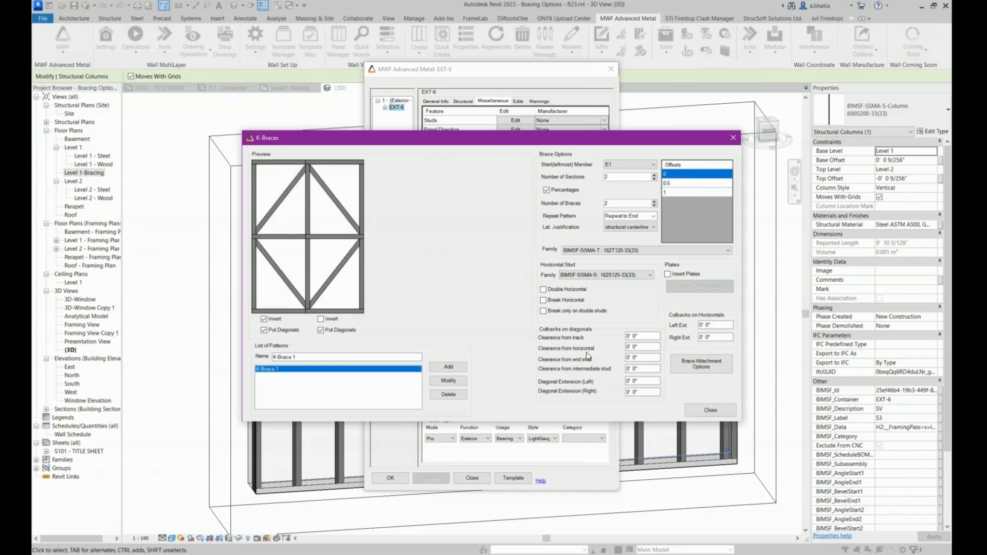
Step: Go through the clearance and extension fields for the diagonals and save the current settings to K-Brace 1
left_click(650, 347)
left_click(648, 380)
left_click(648, 369)
left_click_drag(648, 382, 600, 380)
key("Tab")
left_click(444, 381)
left_click(416, 369)
Step: Review the plates configuration and horizontal cutbacks for the braces, leave plates off and update K-Brace 1
left_click(679, 276)
left_click(228, 294)
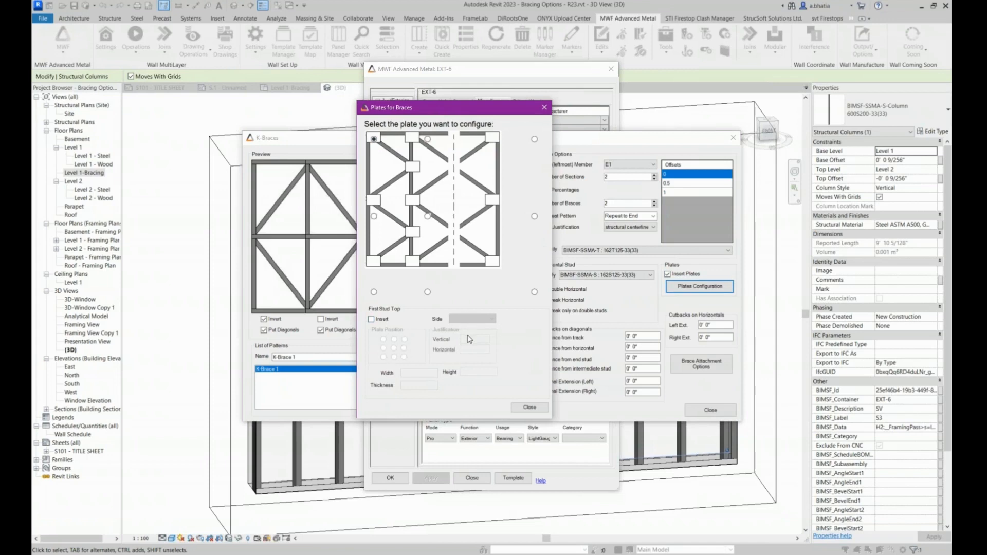
left_click(530, 408)
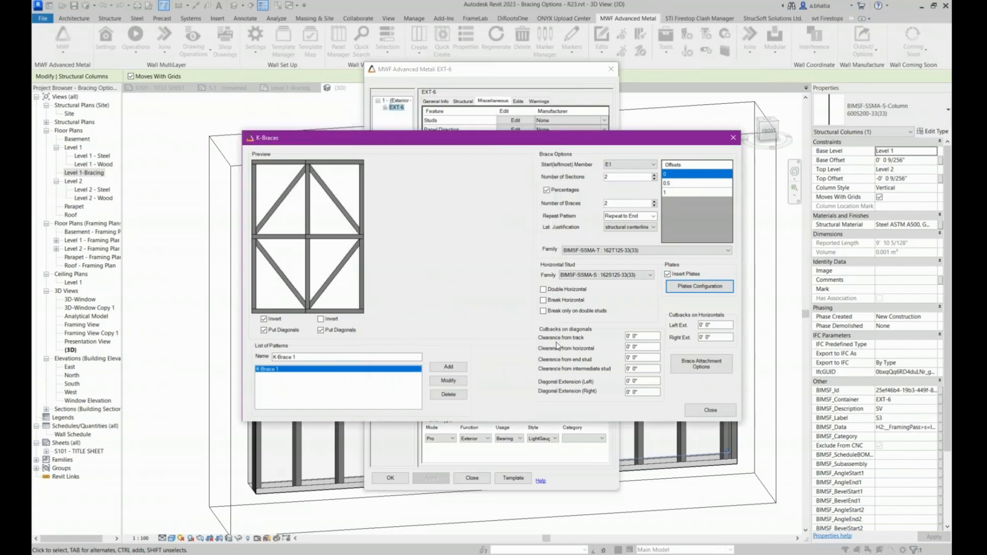
left_click(680, 273)
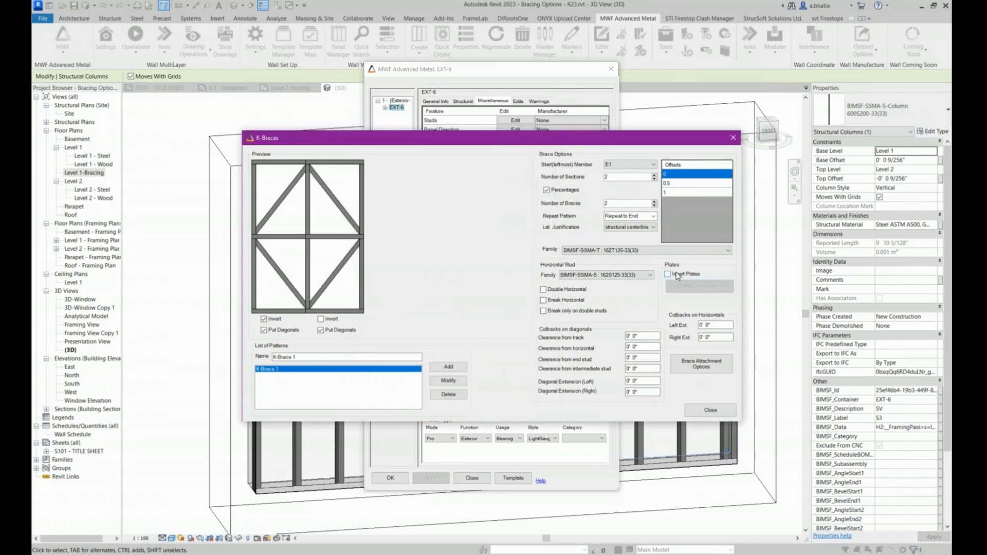
left_click(720, 338)
left_click(432, 381)
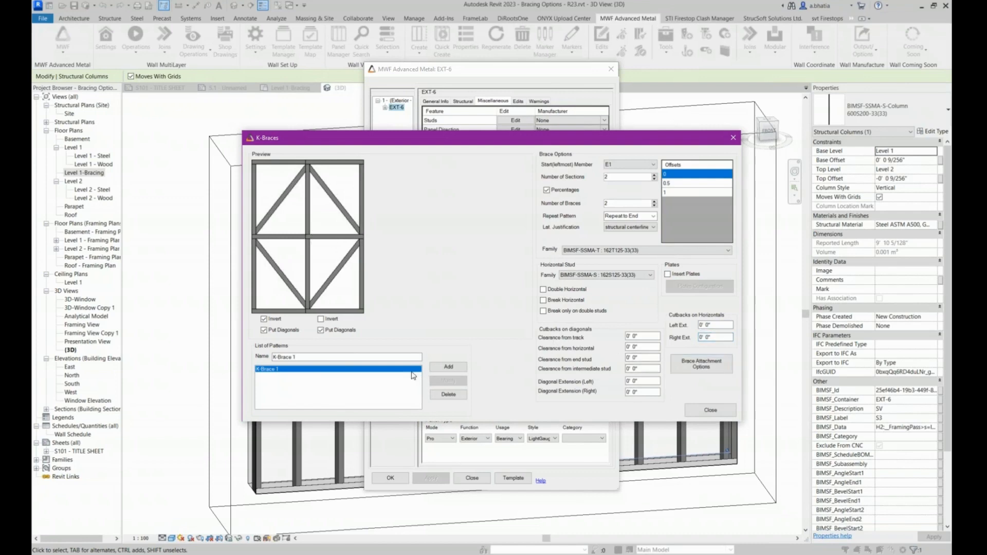
Step: Compare the Top Braces choices in the bracing attachment options and settle on Vertical
left_click(700, 371)
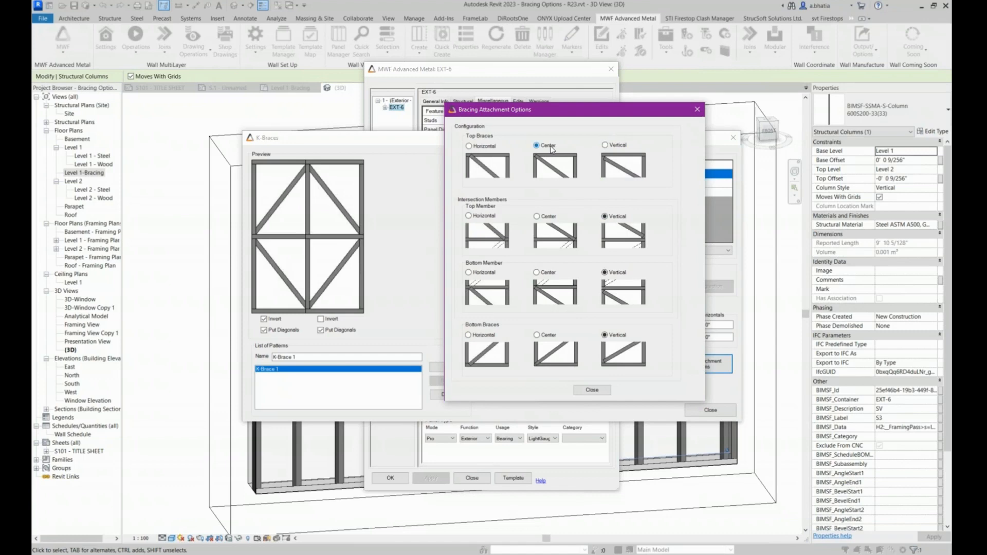
left_click(495, 151)
left_click(610, 147)
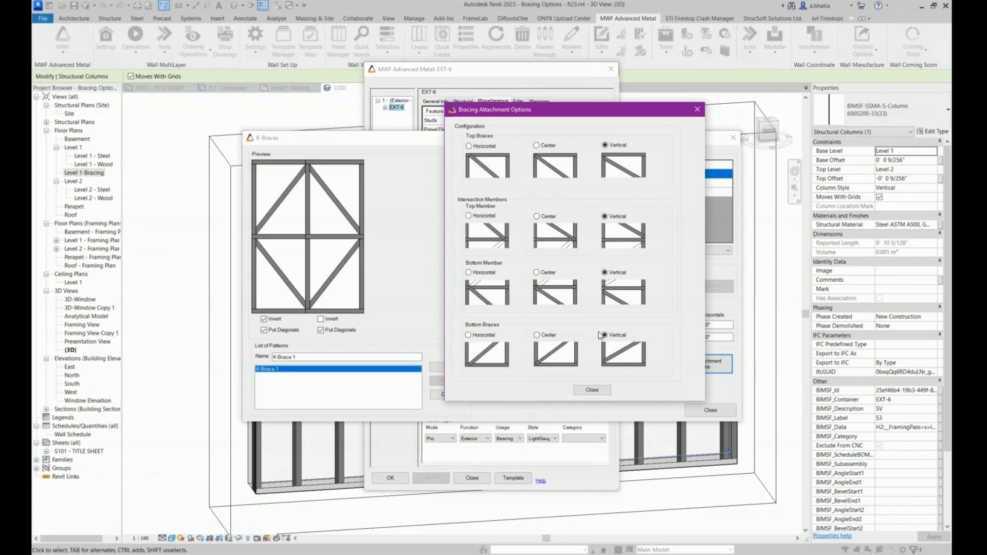
left_click(591, 390)
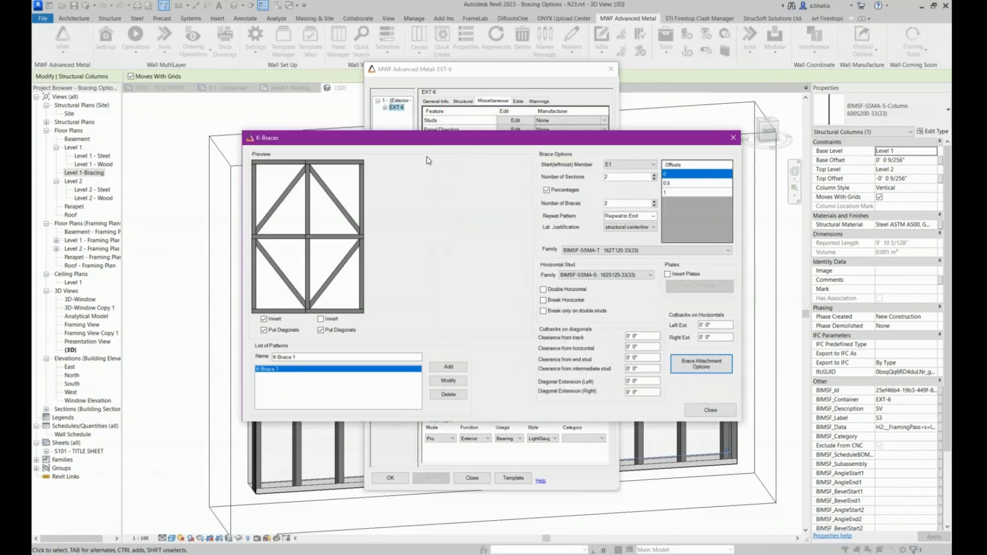
Step: Save the changes to K-Brace 1 and apply the K-brace settings to panel EXT-6
left_click(456, 383)
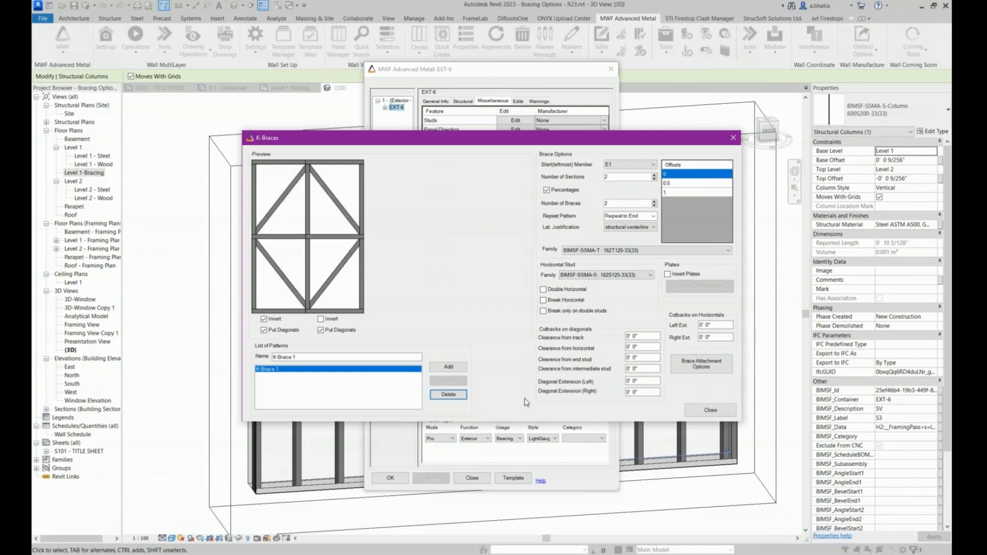
left_click(711, 410)
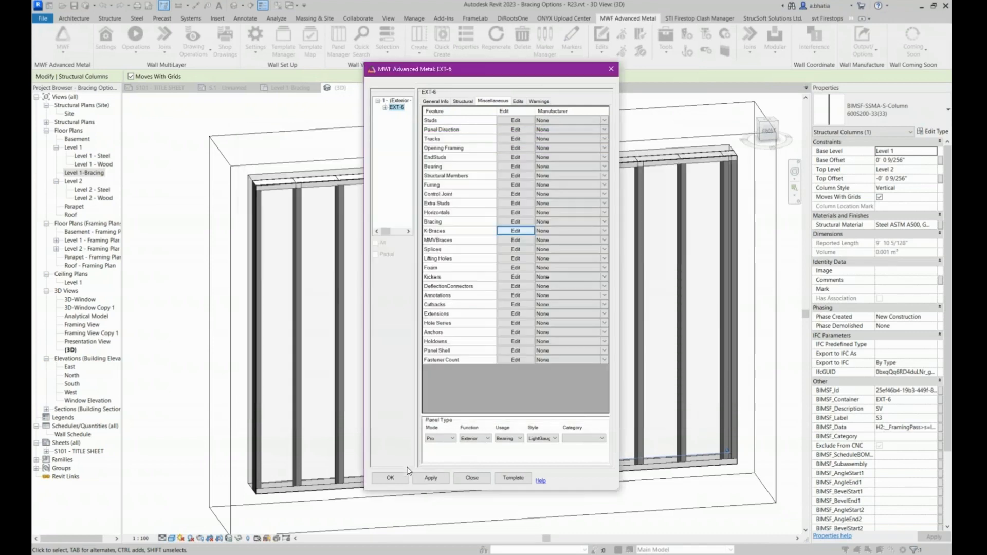
left_click(391, 478)
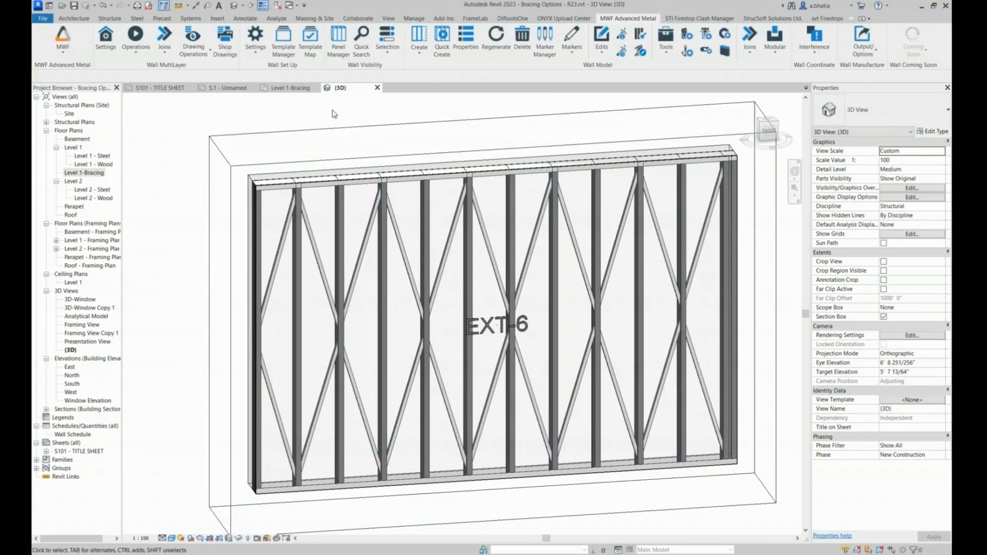
Step: Return to the Level 1-Bracing plan and show wall EXT-7 under MMV Bracing in a section-boxed 3D view
left_click(288, 88)
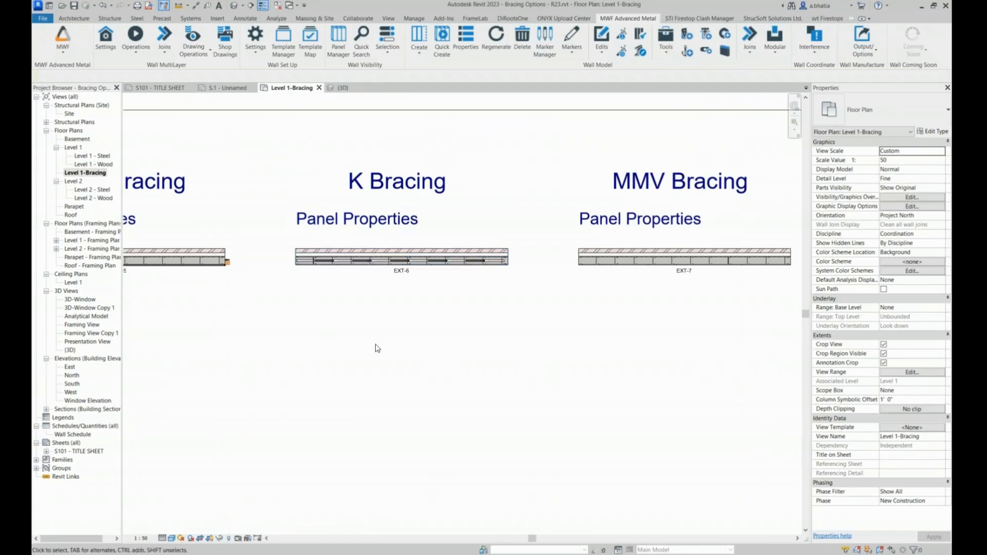
middle_click_drag(447, 259, 208, 280)
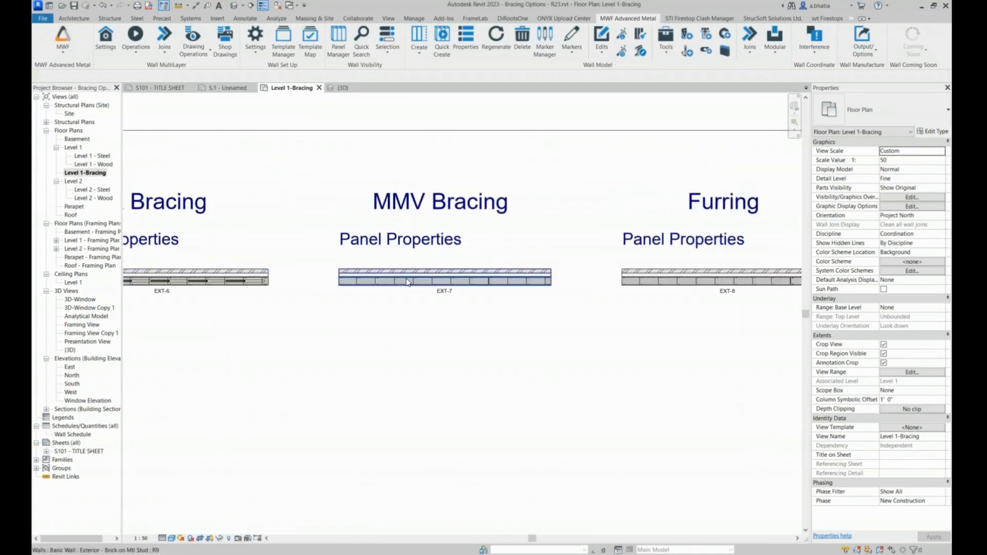
scroll(406, 280, "up", 3)
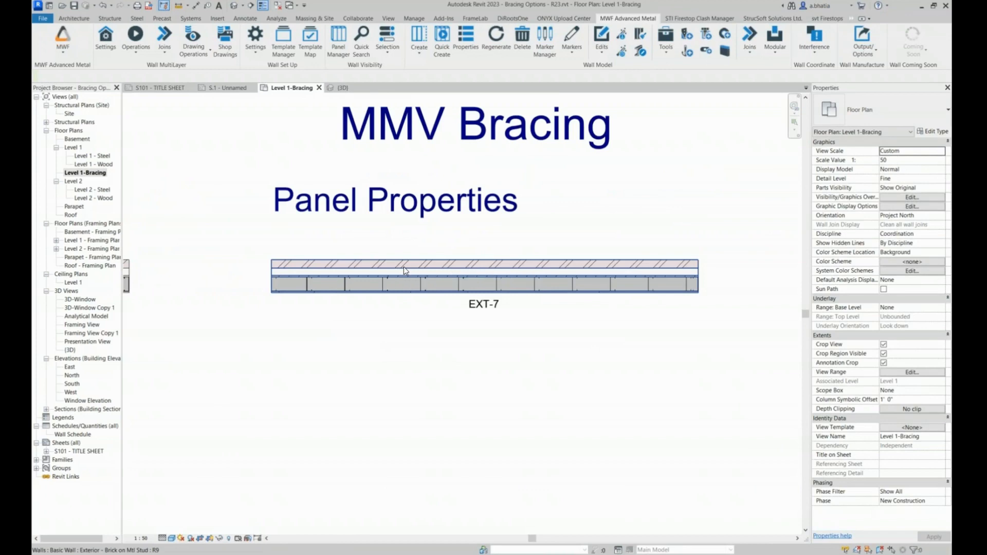
left_click(405, 269)
middle_click_drag(400, 310, 386, 354)
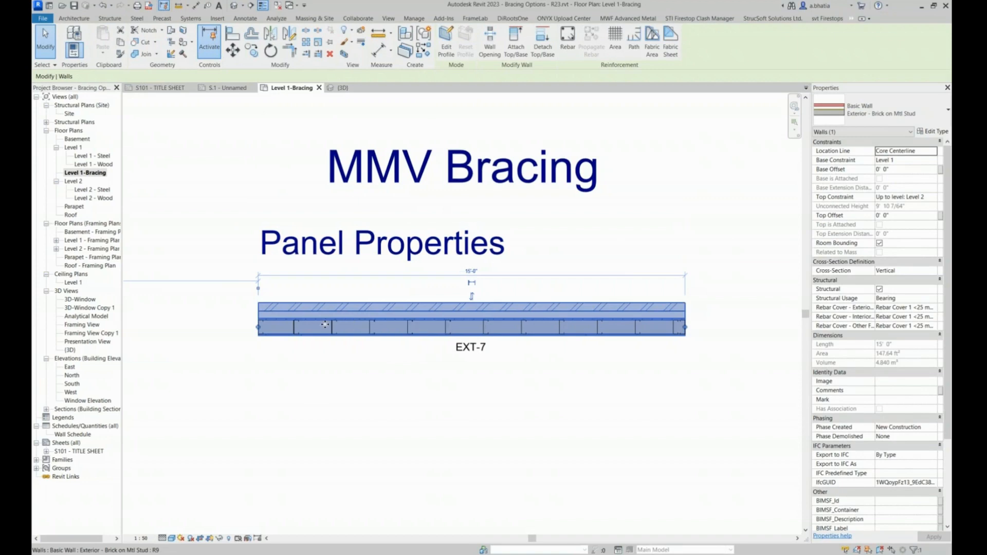
left_click(379, 381)
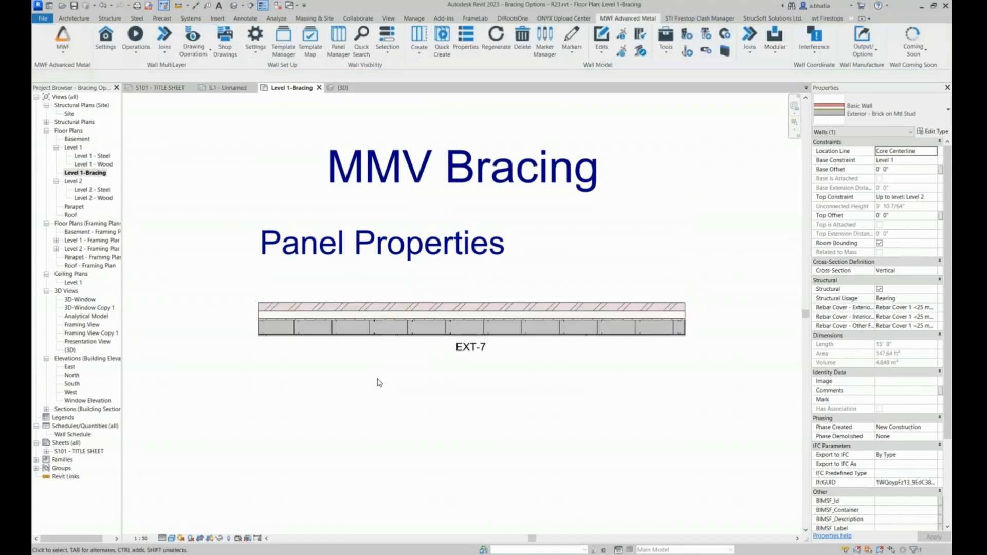
left_click(390, 304)
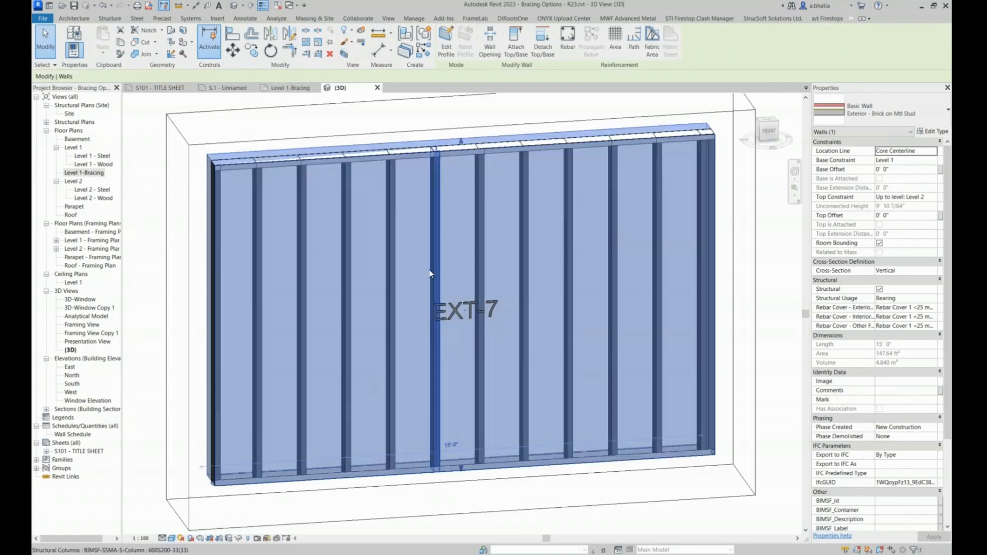
Step: Open the MWF panel properties of EXT-7 from one of its studs
left_click(432, 270)
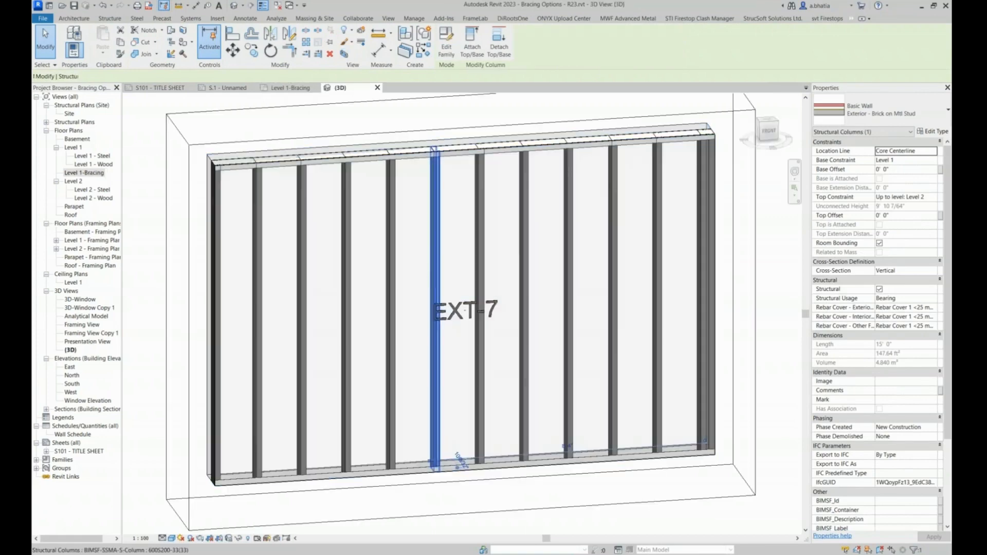
left_click(628, 18)
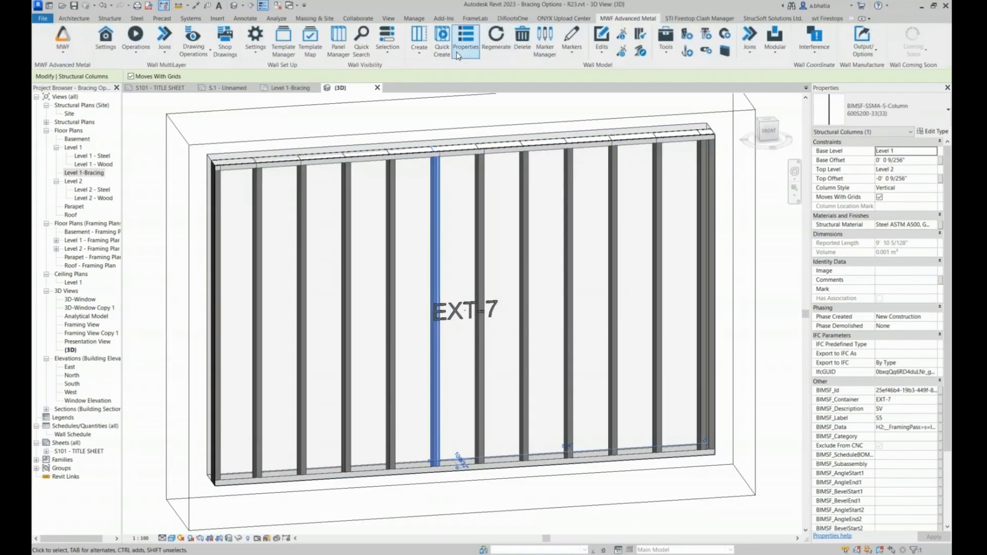
left_click(461, 41)
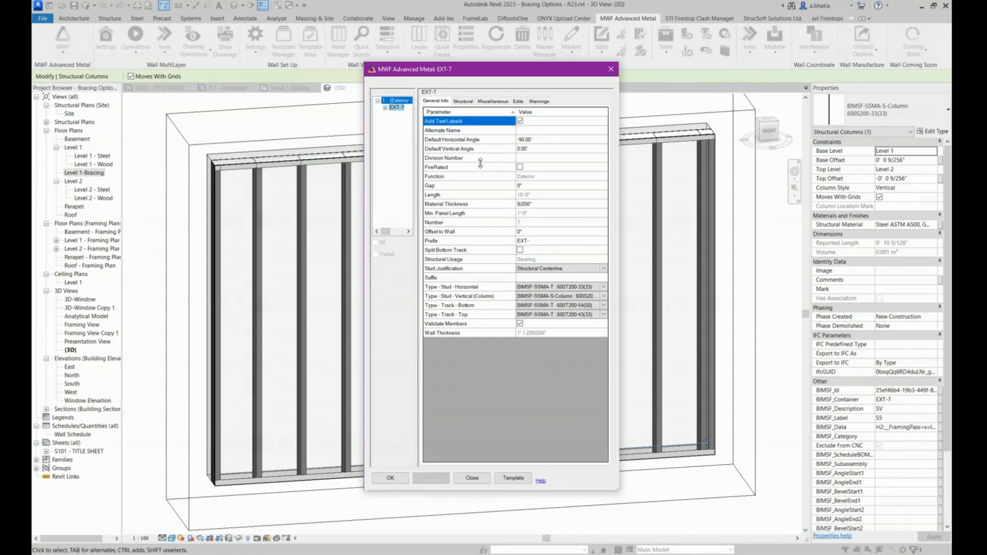
Step: Create an MMV brace type named MMV BRACE 1 for panel EXT-7, with diagonal family BIMSF-SSMA-T : 162T125-33(33)
left_click(493, 101)
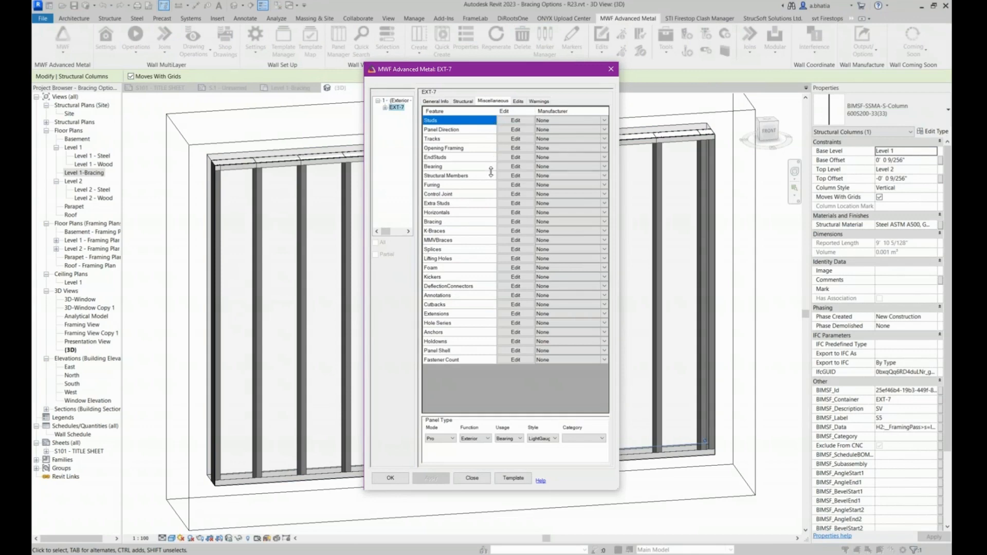
left_click(507, 240)
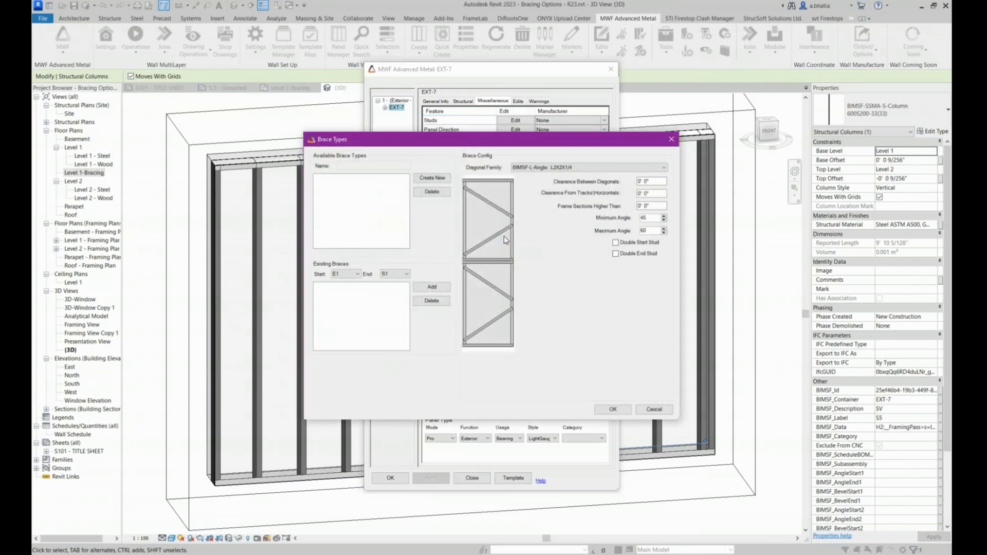
left_click(448, 183)
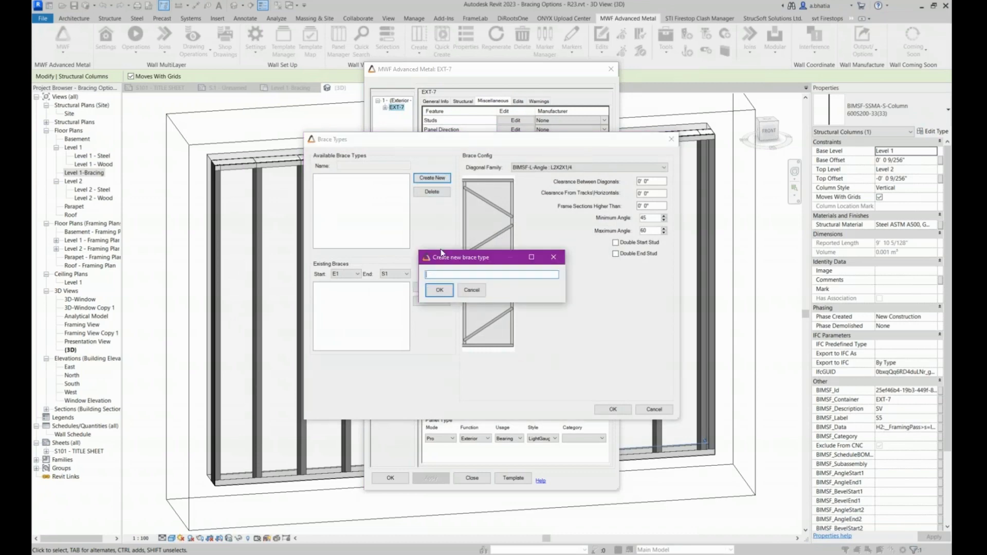
type("MMV BRACE 1")
left_click(440, 290)
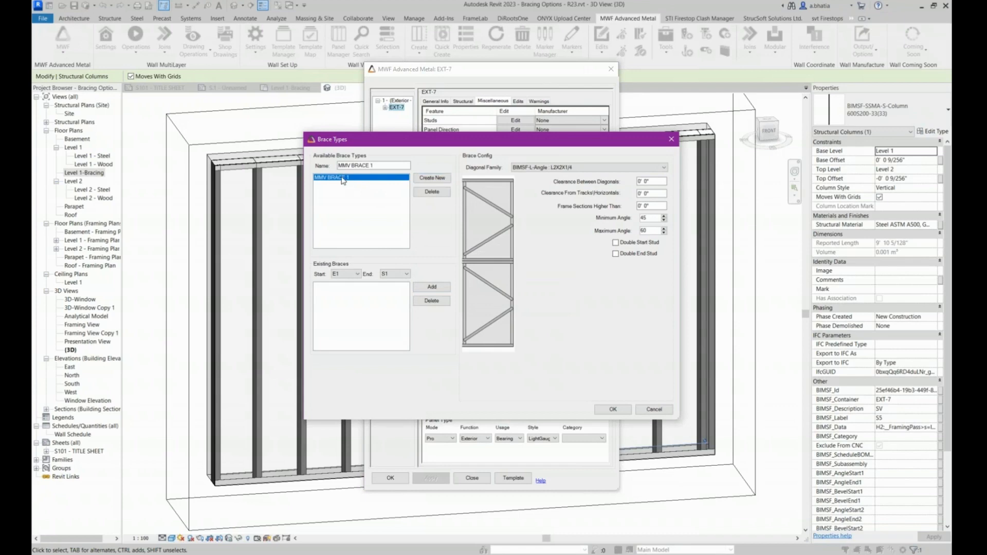
left_click(580, 169)
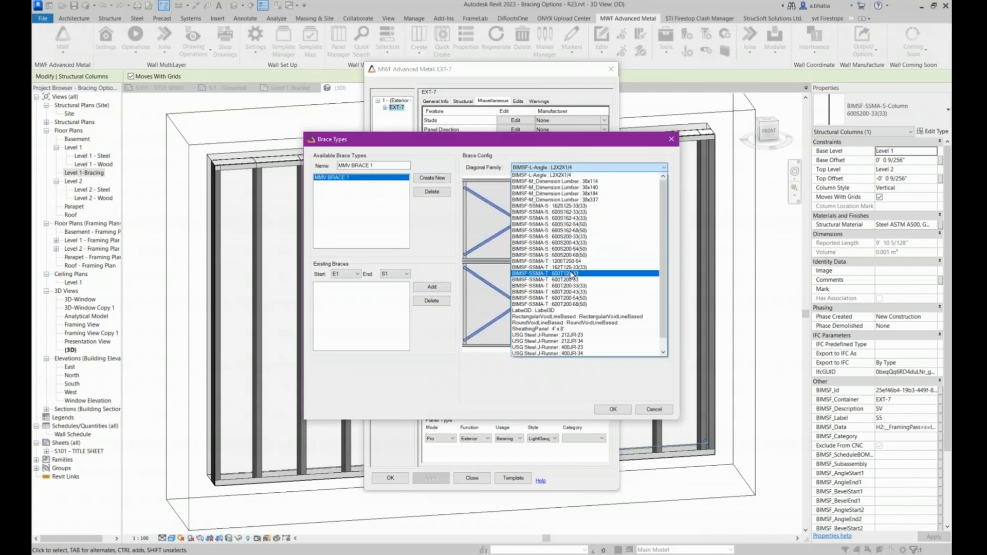
left_click(569, 268)
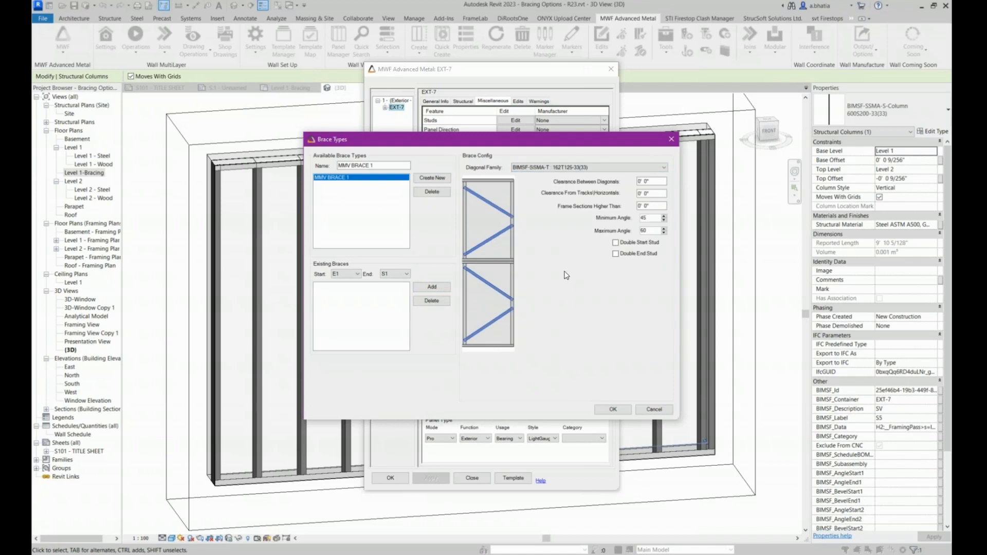
Step: Review the brace type's clearances, minimum section height, angle limits and double start and end stud options
left_click(660, 178)
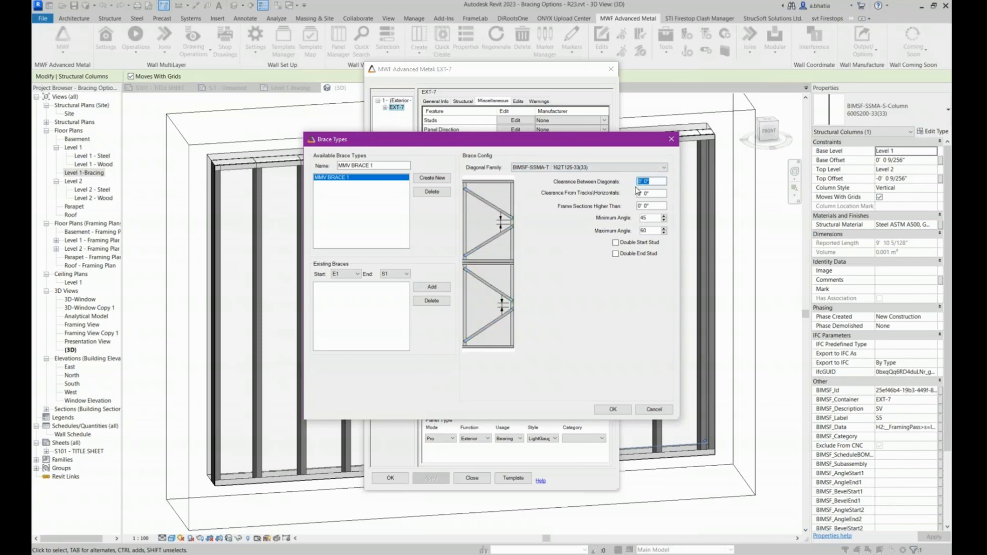
left_click_drag(647, 194, 616, 192)
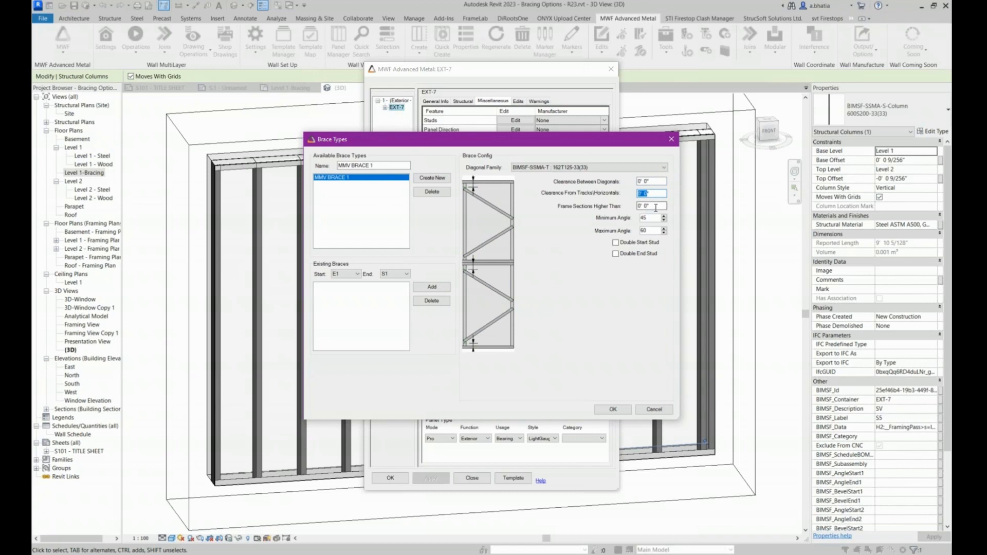
left_click_drag(656, 207, 622, 203)
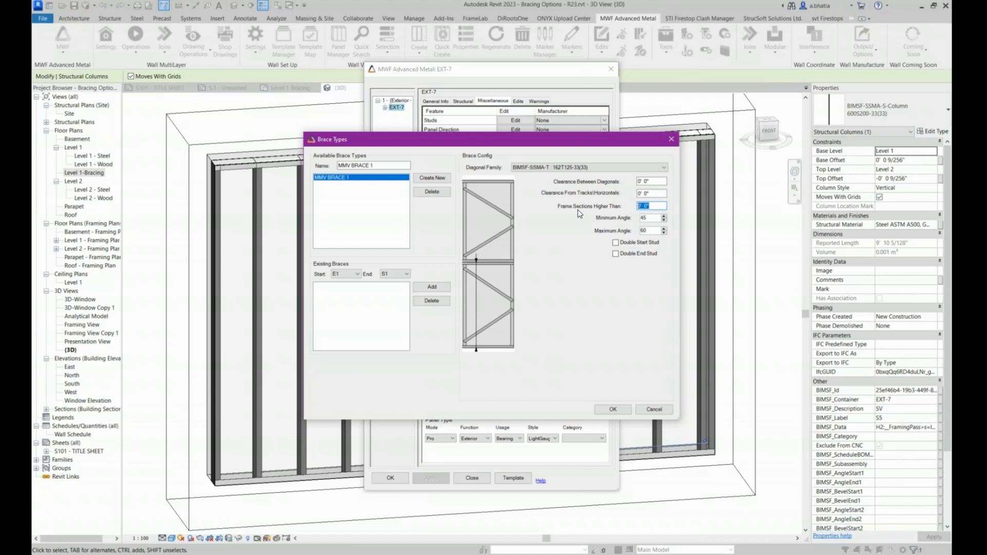
left_click(649, 219)
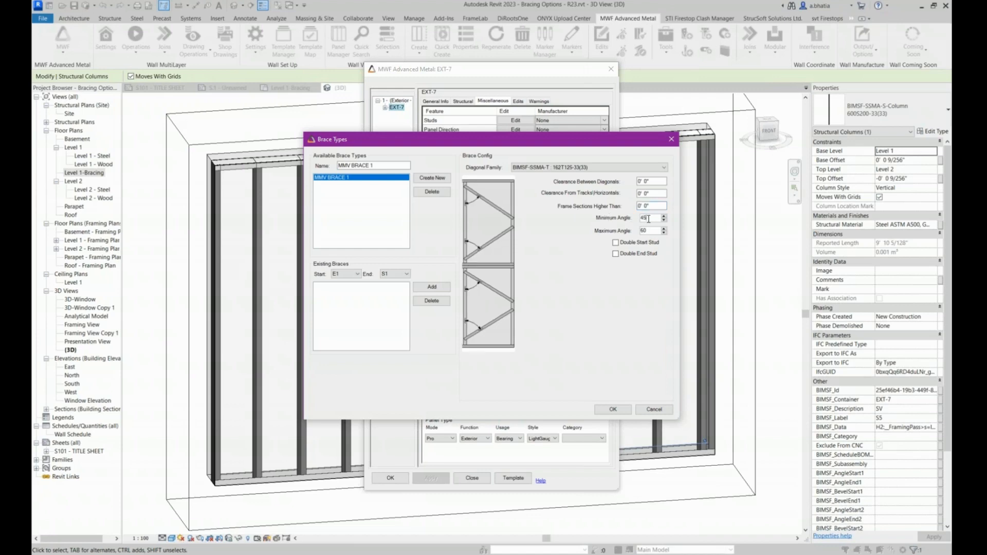
double_click(651, 230)
double_click(646, 244)
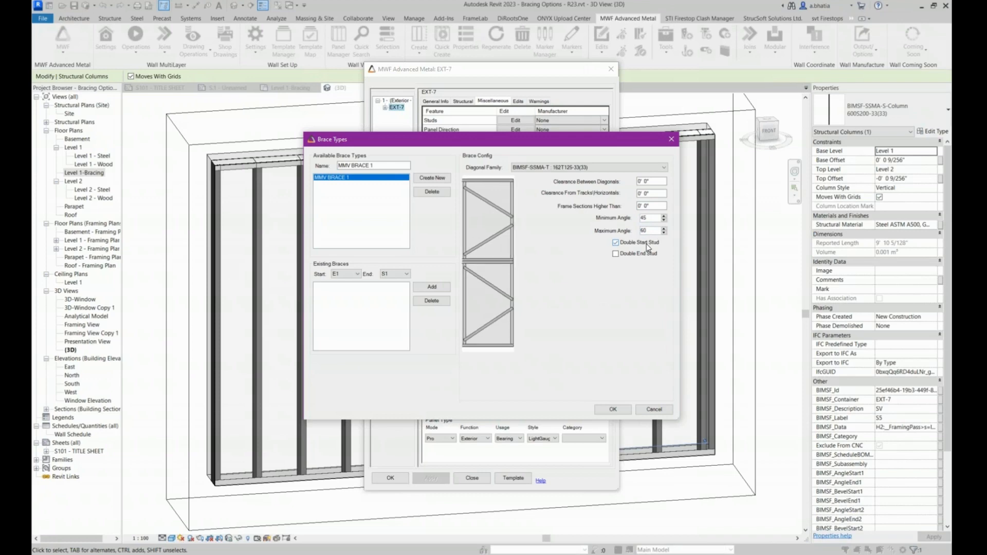
double_click(644, 255)
Step: Add an MMV BRACE 1 brace starting at stud E1 and ending at stud S1
left_click(394, 275)
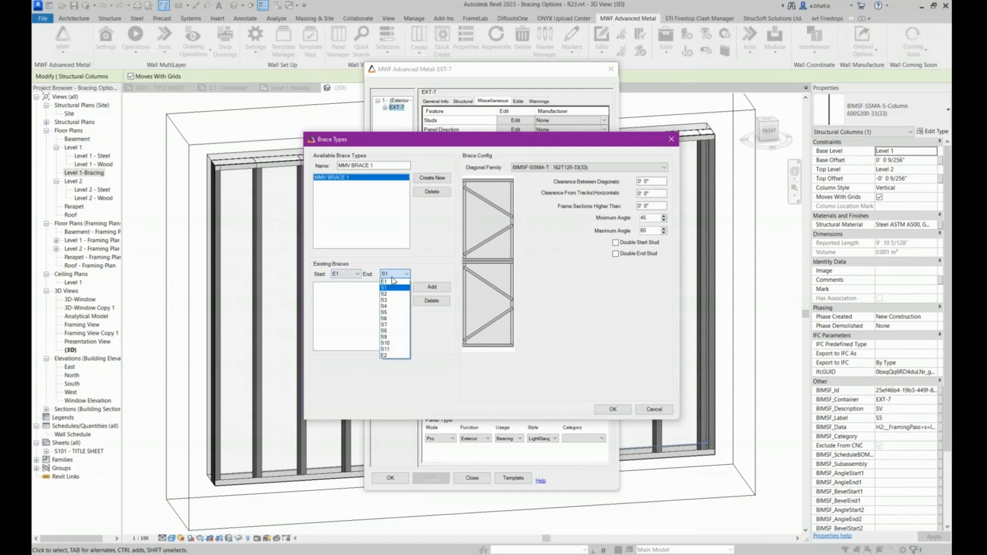
left_click(394, 287)
left_click(420, 290)
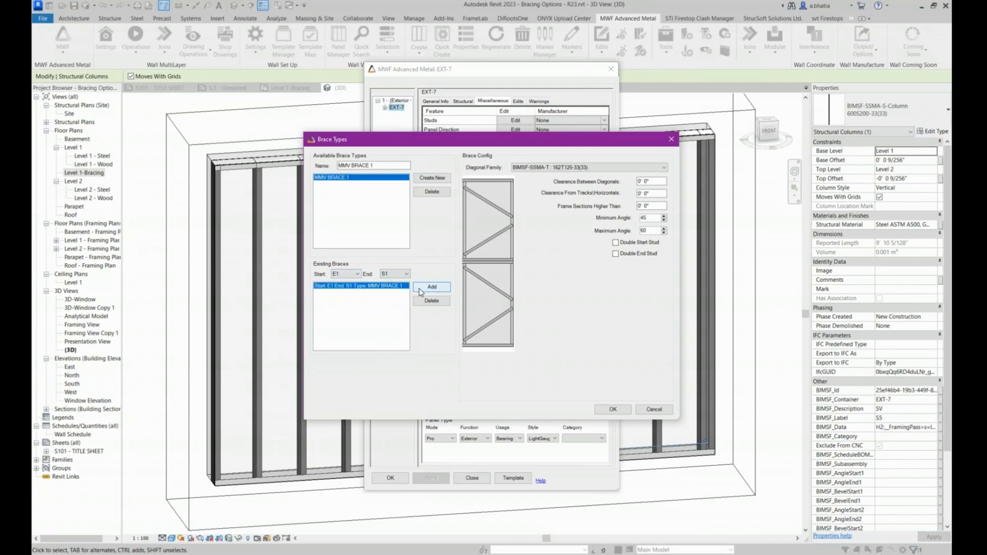
Step: Add a second MMV BRACE 1 brace starting at stud S3 and ending at stud S6
left_click(355, 275)
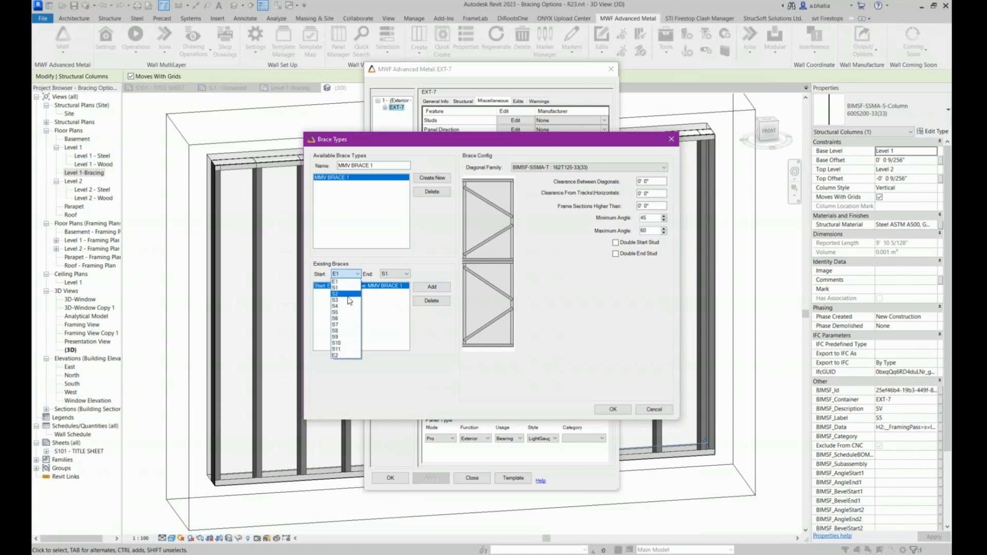
left_click(347, 300)
left_click(396, 274)
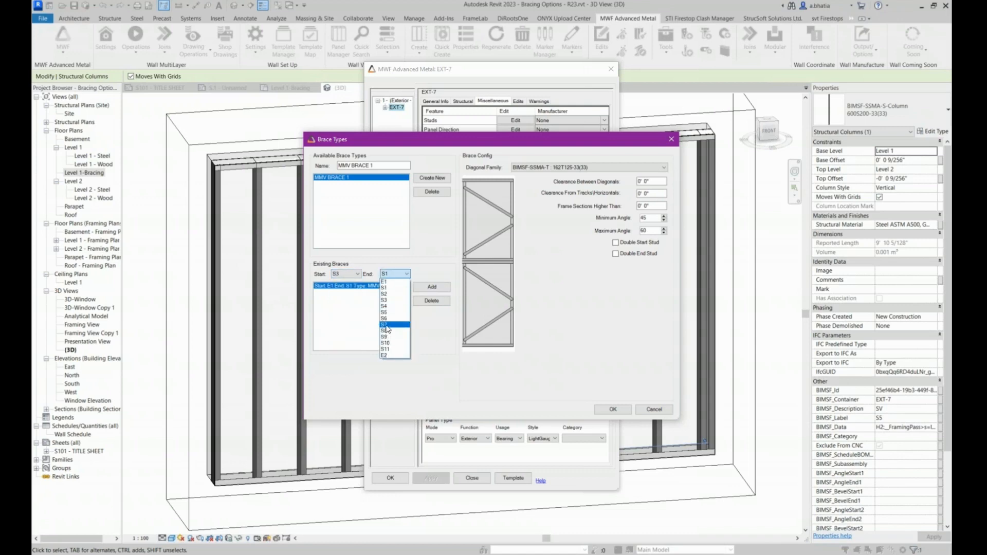
left_click(385, 318)
left_click(432, 286)
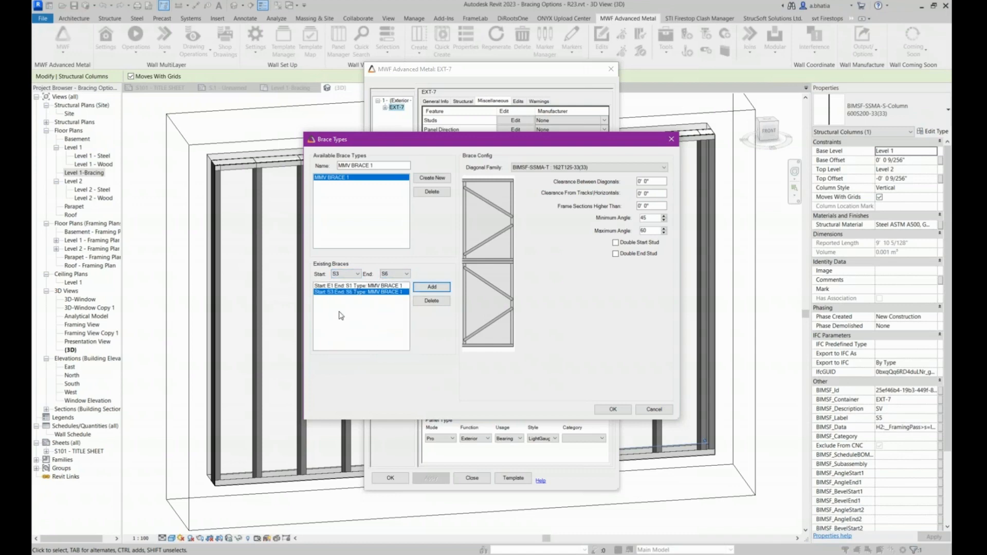
Step: Check both brace entries and apply the MMV bracing to panel EXT-7
left_click(335, 286)
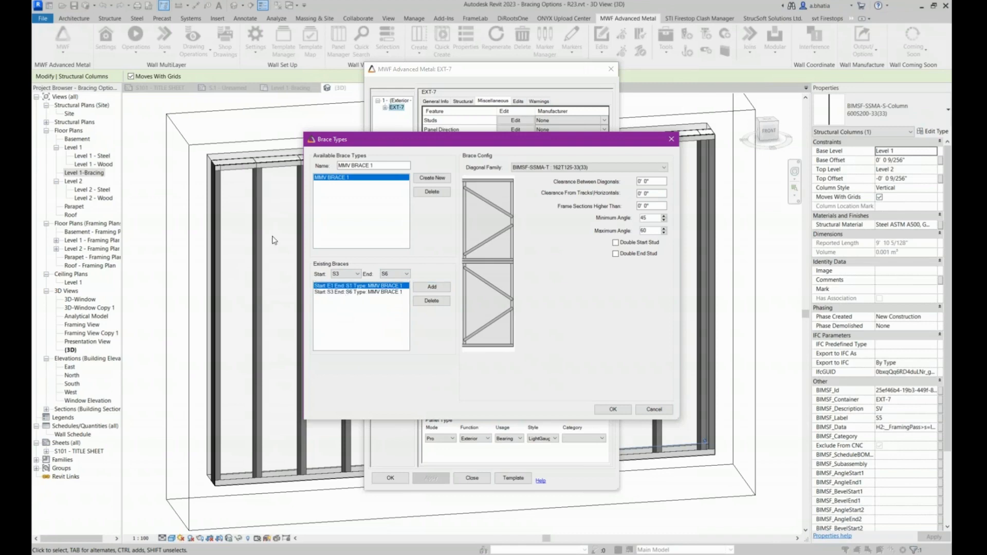
left_click(376, 292)
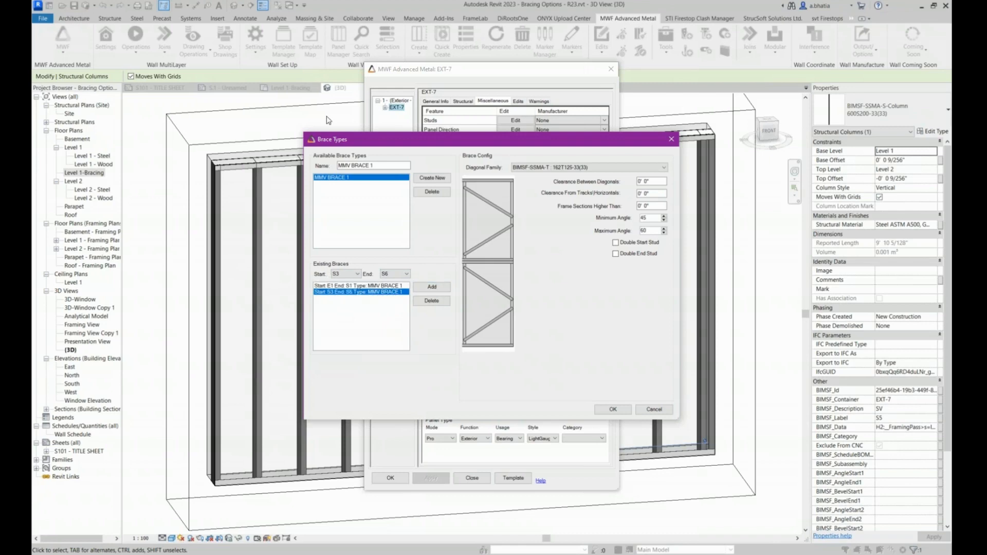
left_click(612, 410)
left_click(387, 477)
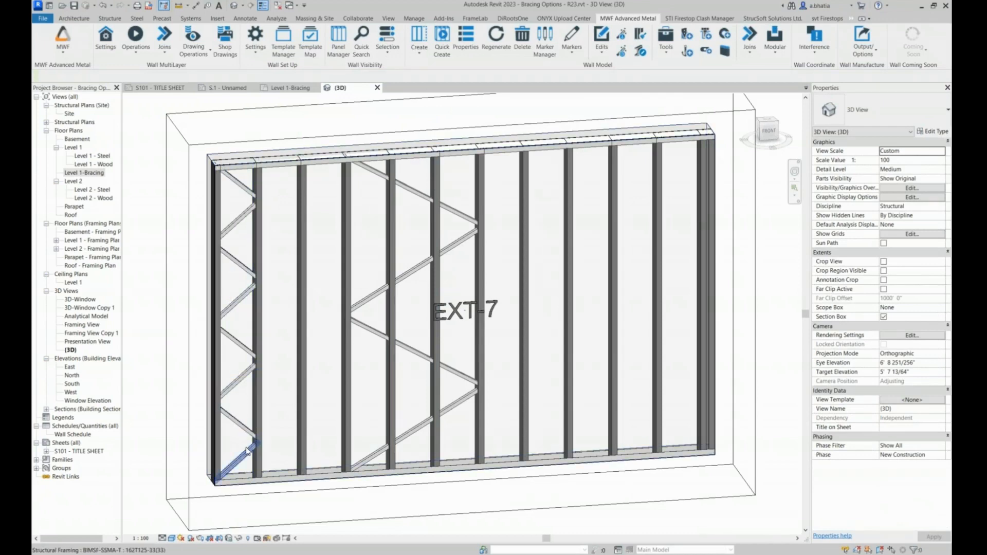
Step: Inspect the studs bounding the wider brace bay of EXT-7 and its diagonal members in the 3D view
left_click(353, 195)
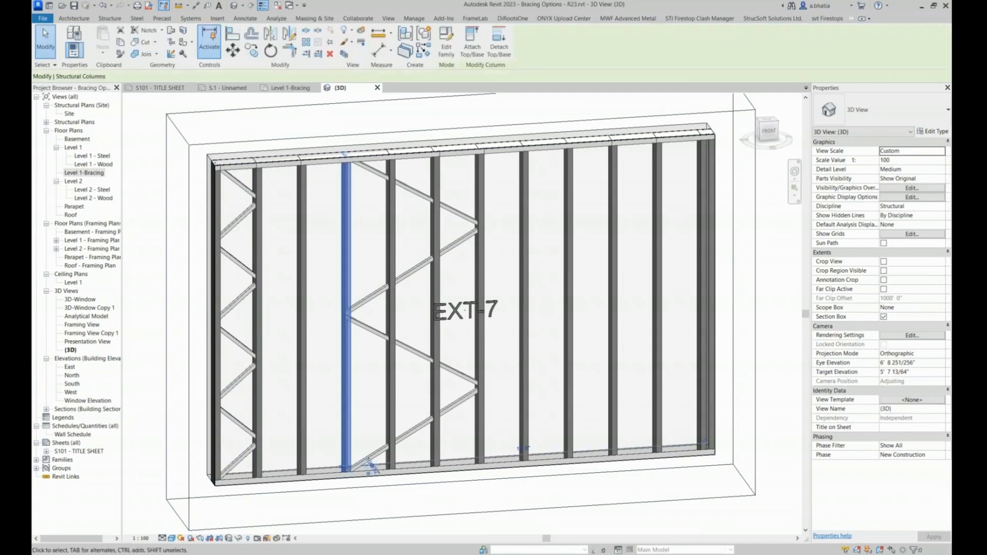
left_click(489, 181)
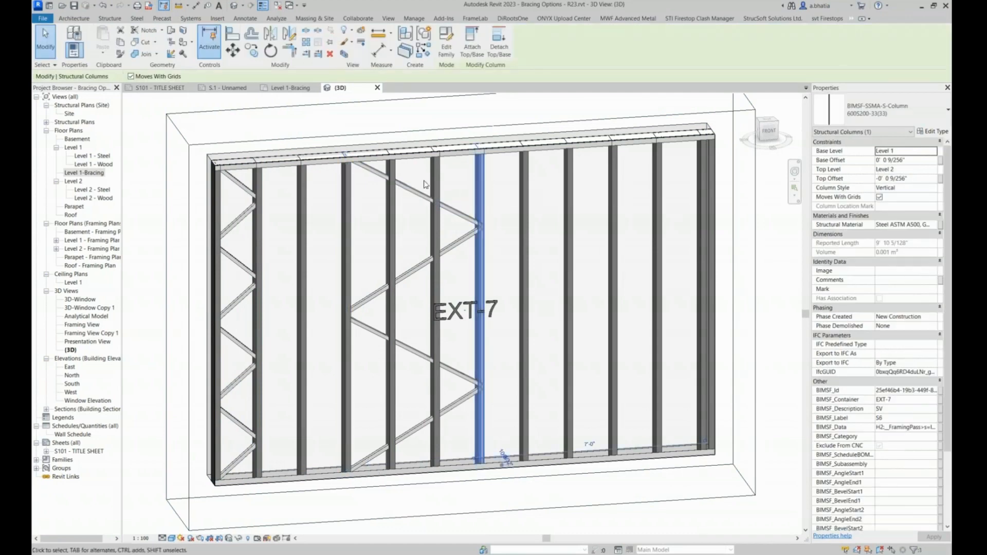
left_click(372, 173)
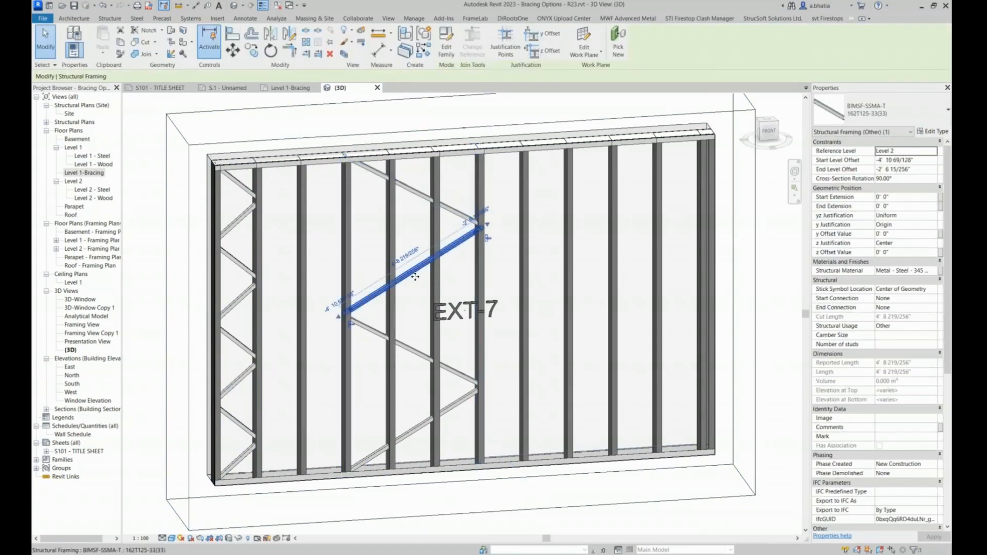
left_click(456, 407)
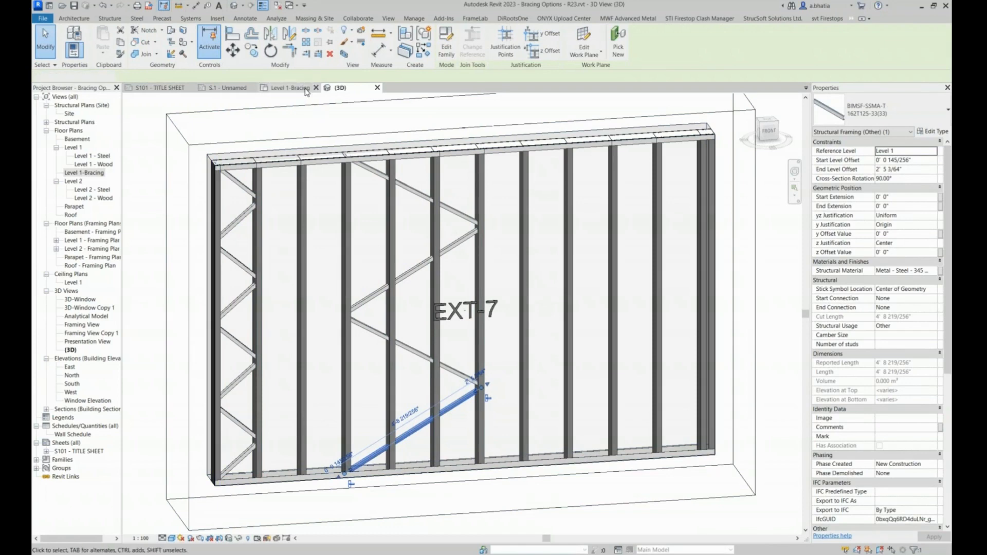
Step: Isolate the EXT-8 wall under the Furring heading of the Level 1-Bracing plan in a 3D selection box
left_click(305, 89)
left_click(670, 191)
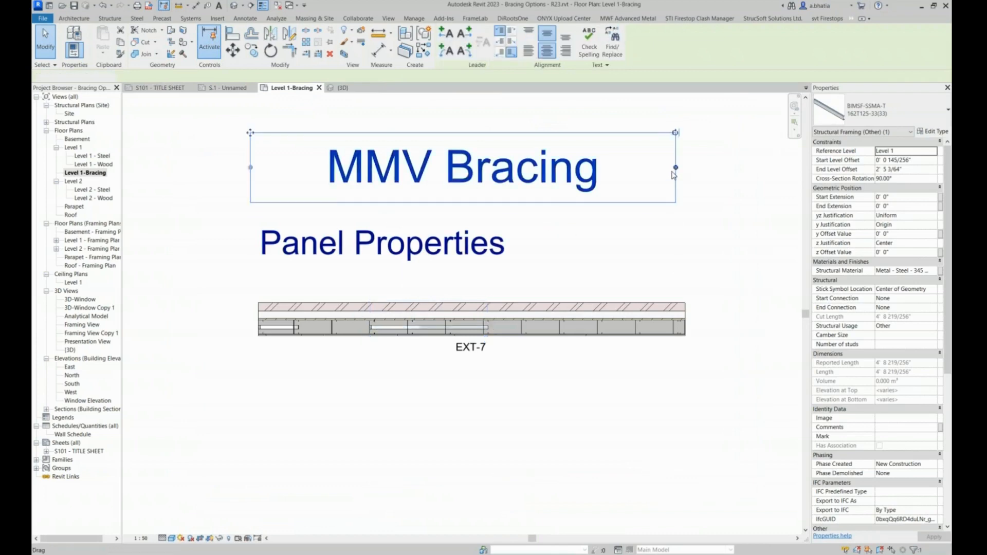
scroll(672, 173, "down", 4)
middle_click_drag(609, 200, 285, 218)
scroll(381, 209, "down", 1)
left_click(560, 207)
scroll(418, 208, "up", 3)
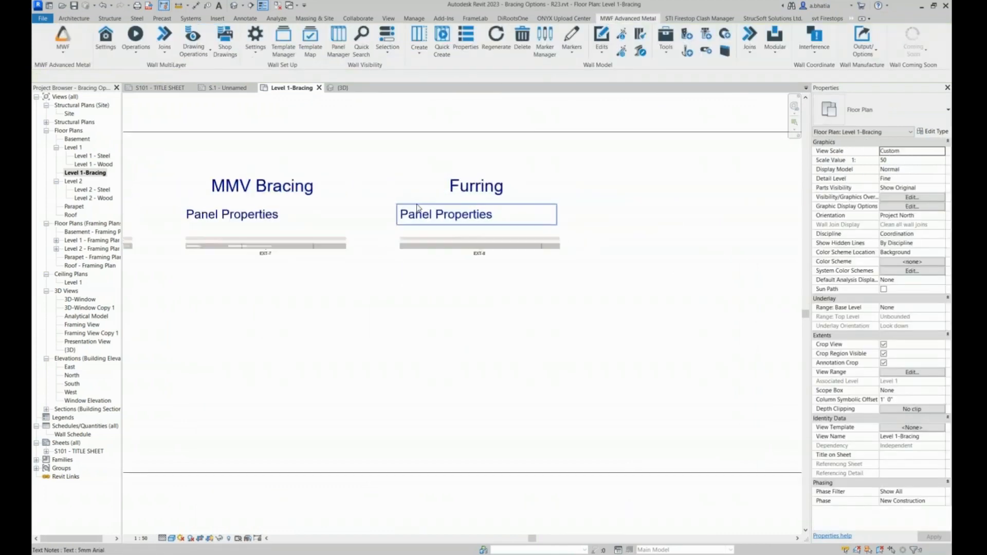
middle_click_drag(374, 218, 362, 270)
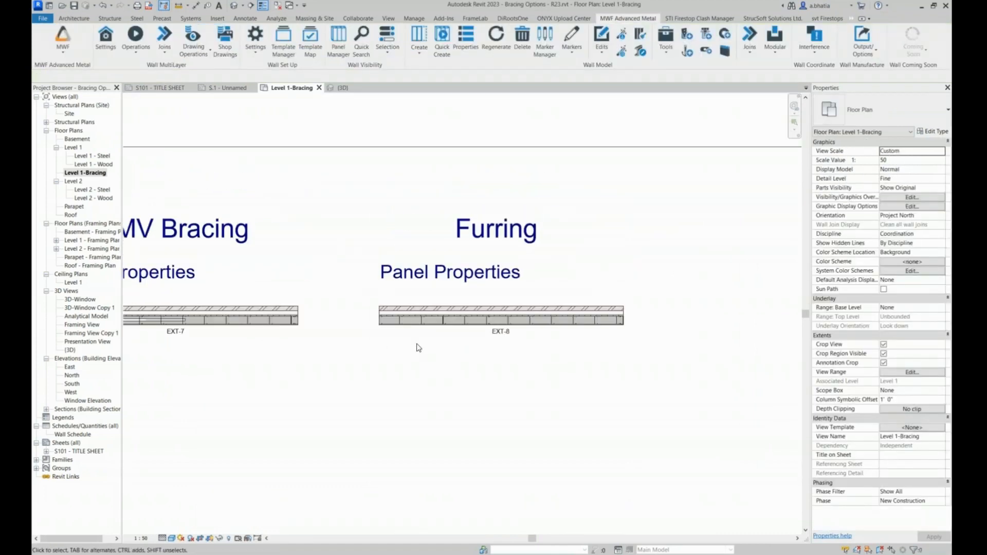
scroll(480, 312, "up", 1)
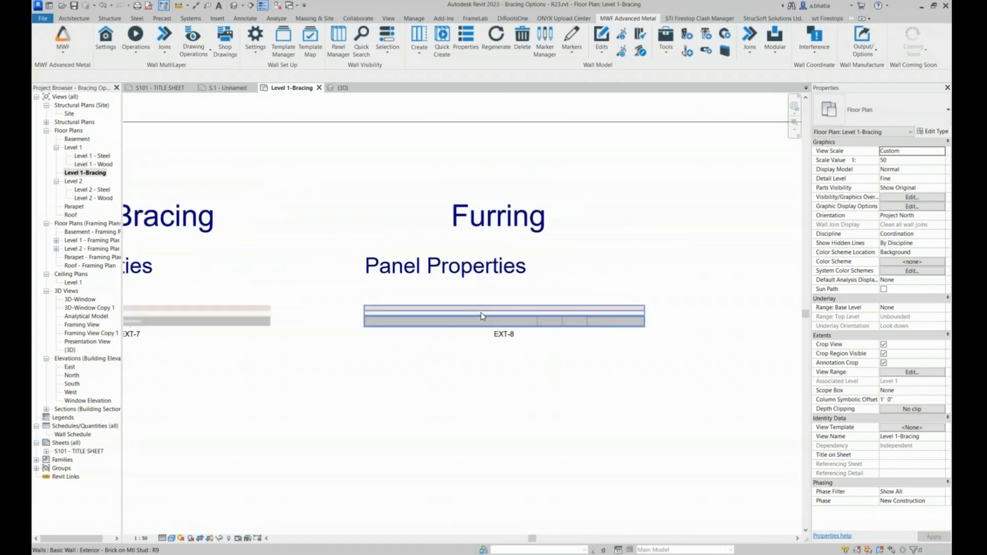
scroll(481, 313, "up", 2)
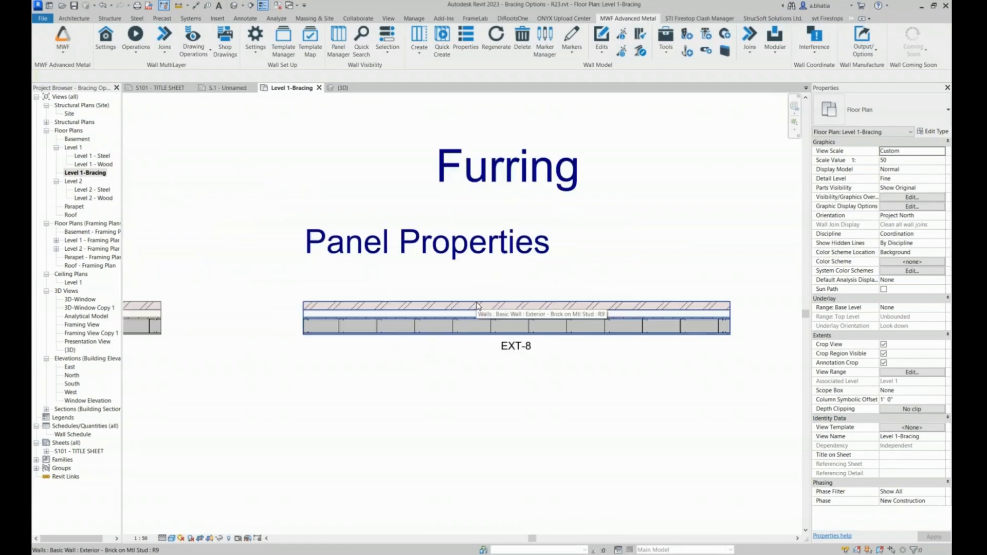
left_click(477, 303)
key("b")
key("x")
left_click(414, 208)
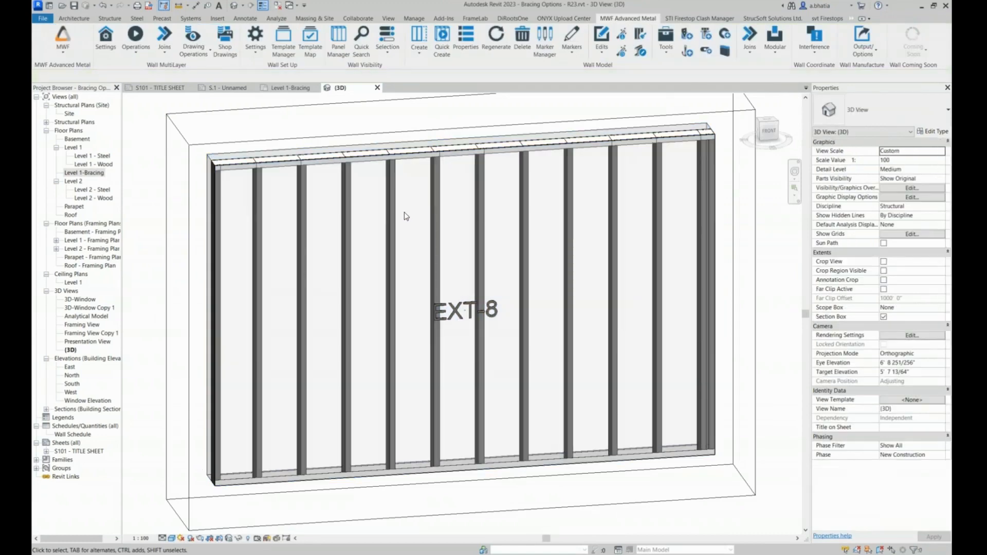
Step: Open the furring settings of panel EXT-8 from one of its studs and enable adding furring
left_click(390, 217)
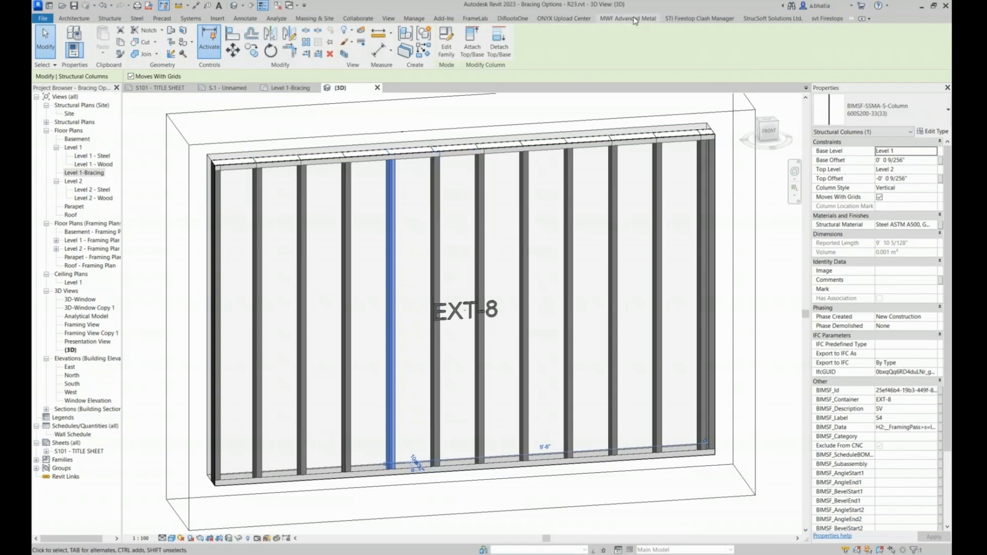
left_click(632, 19)
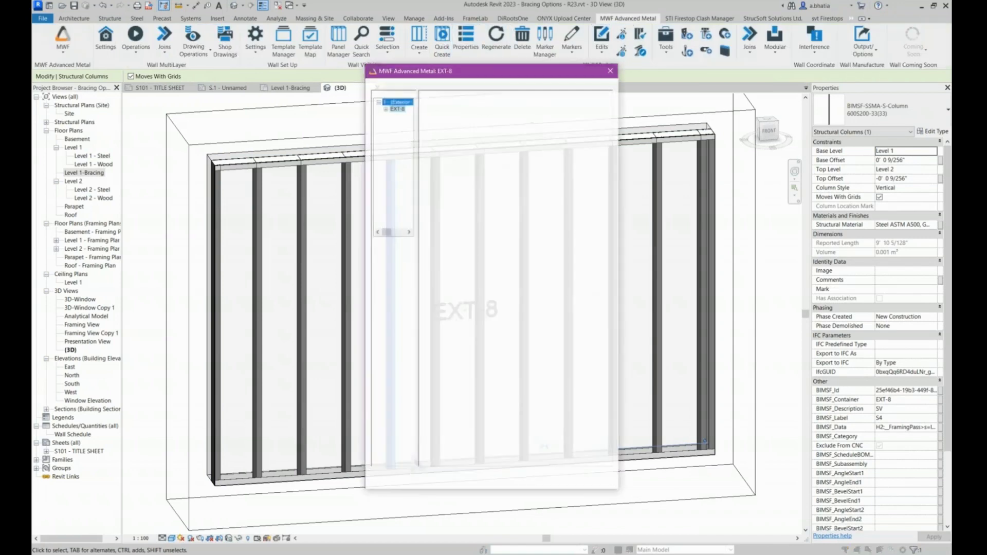
left_click(498, 101)
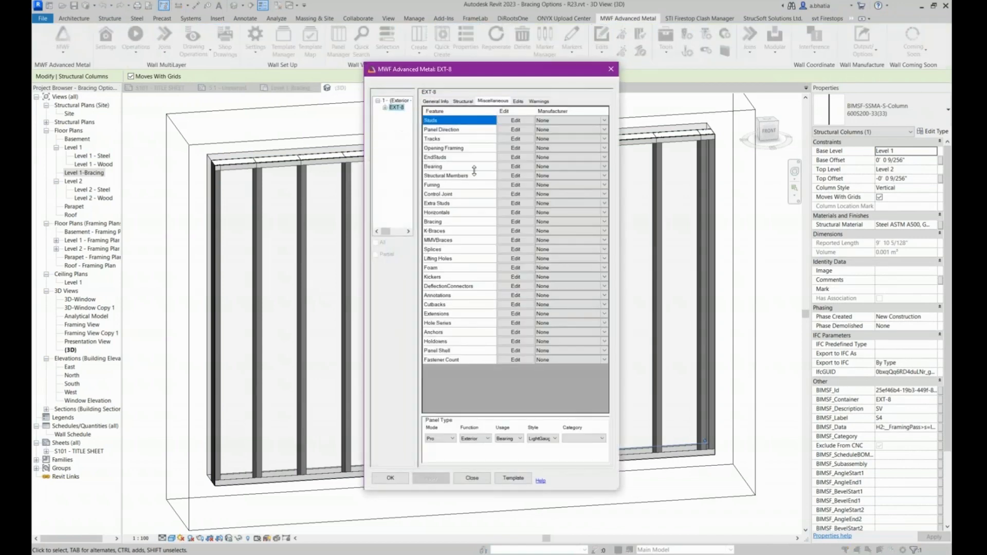
left_click(454, 186)
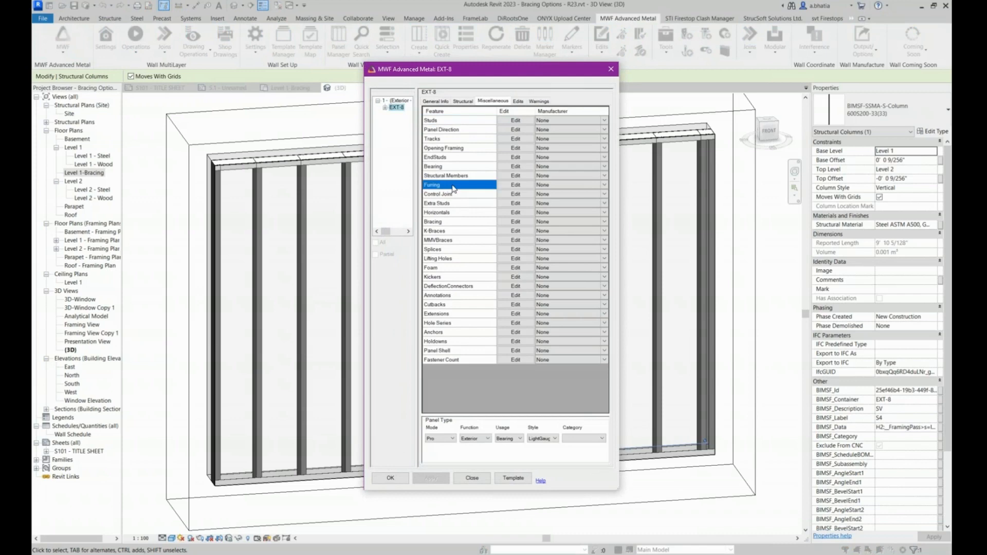
left_click(517, 185)
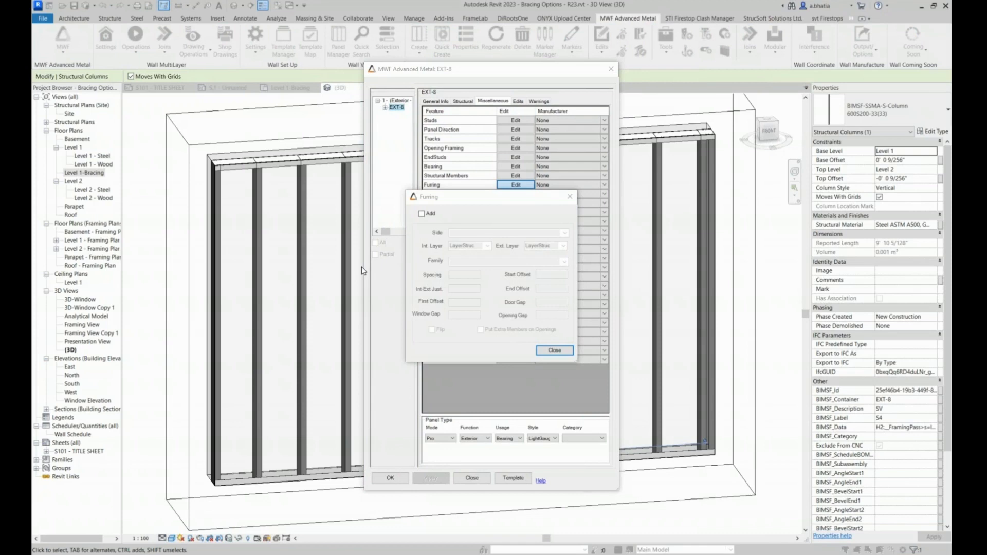
left_click(423, 213)
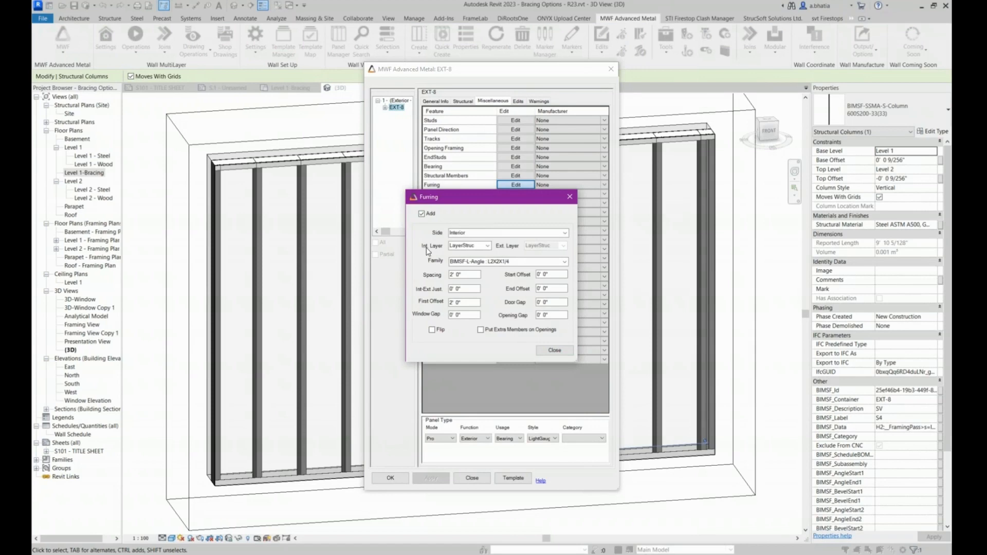
Step: Keep the furring on the Interior side and set its family to USG Steel J-Runner : 400JR-34
left_click(565, 233)
left_click(566, 234)
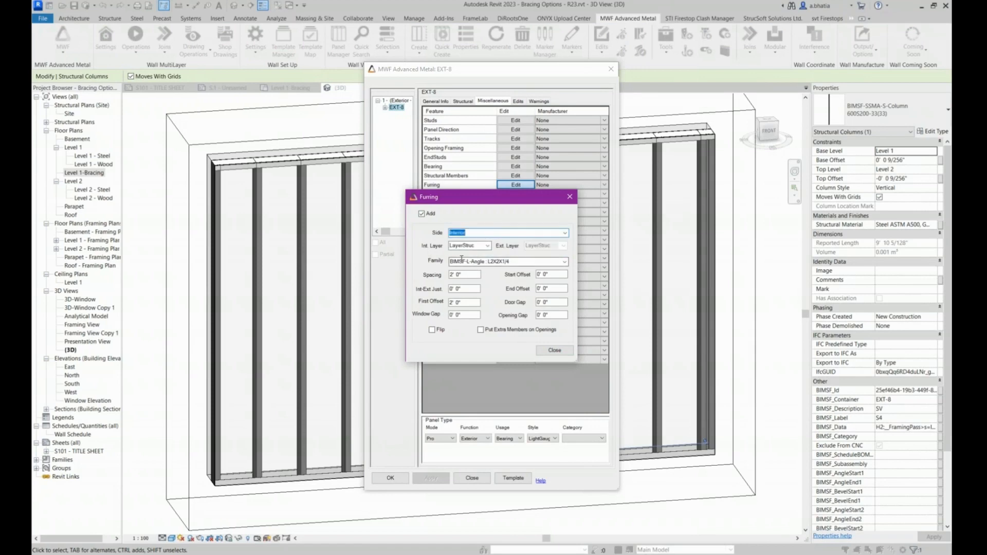
key("Tab")
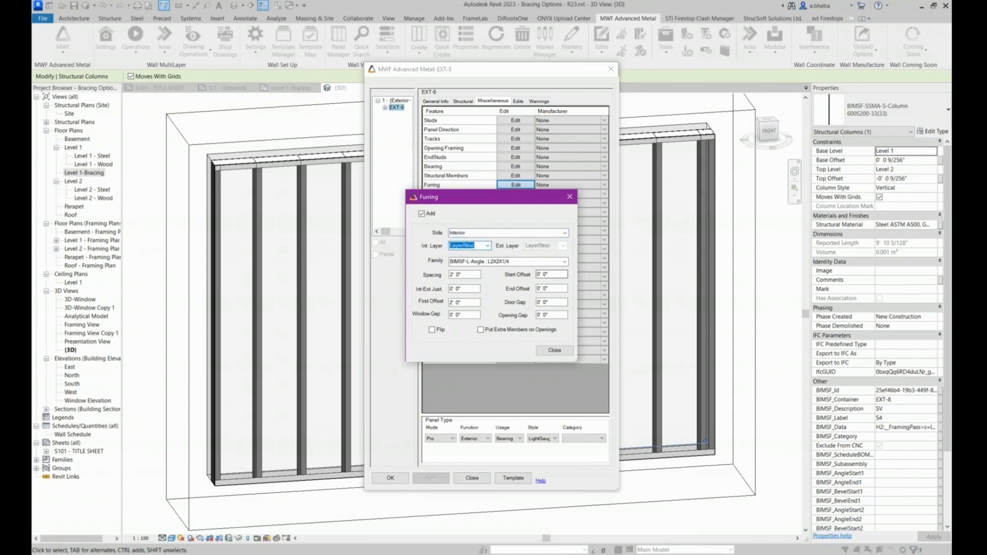
left_click(565, 262)
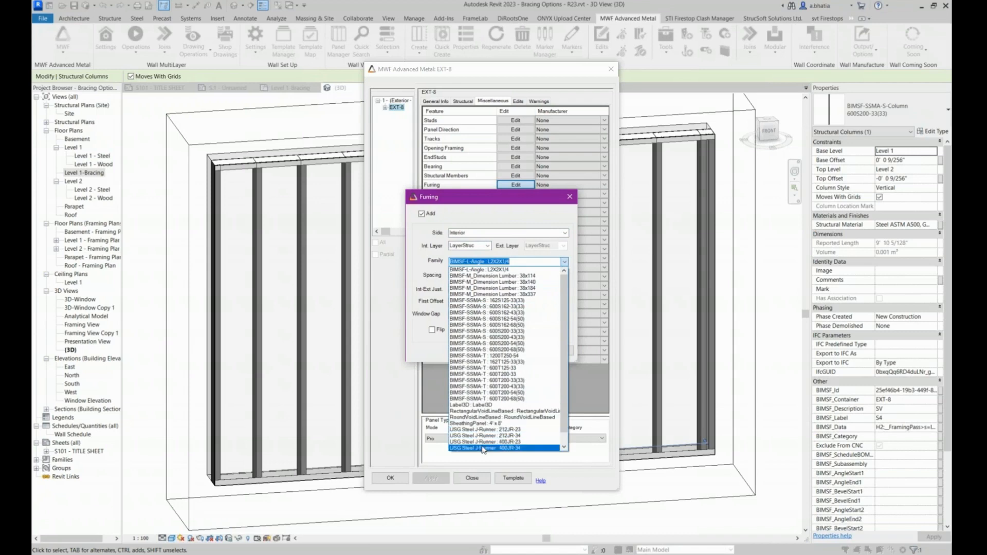
left_click(484, 448)
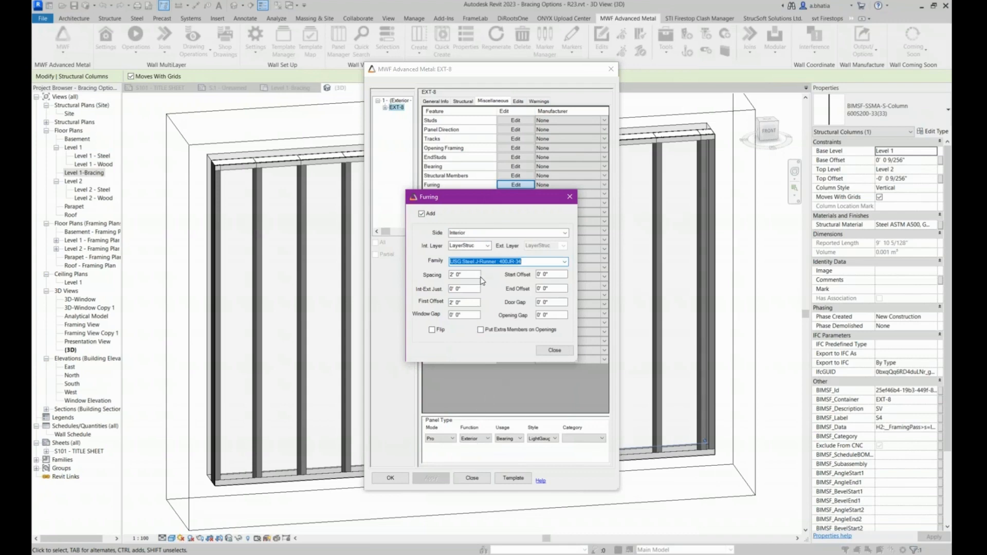
Step: Review the furring's spacing, interior-exterior justification, first offset, start and end offset, and window gap settings
key("Tab")
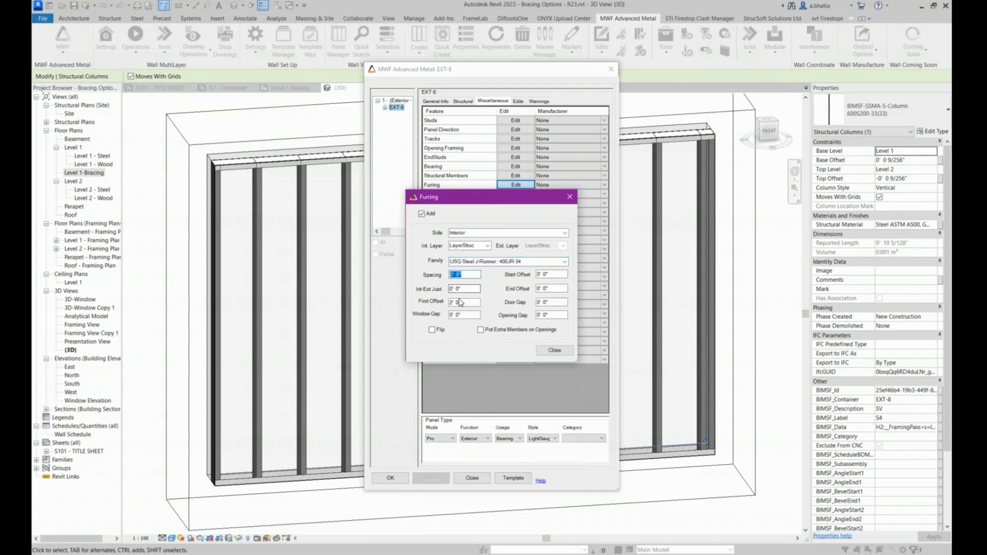
key("Tab")
key("Tab")
key("shift+Tab")
key("shift+Tab")
key("Tab")
key("Tab")
key("shift+Tab")
key("shift+Tab")
left_click_drag(561, 274, 536, 289)
left_click(551, 274)
left_click_drag(470, 287, 435, 286)
left_click_drag(465, 314, 397, 317)
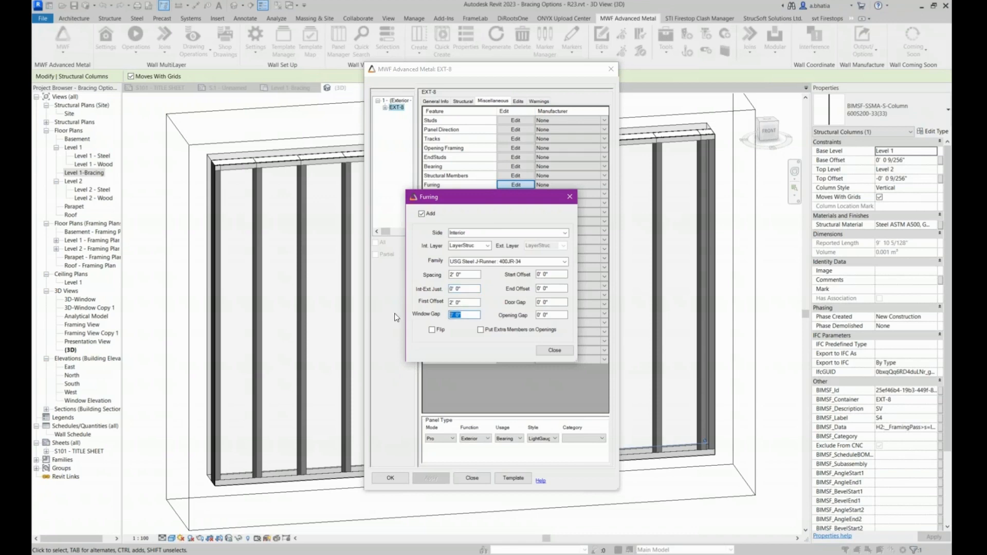
Step: Check the furring's door, opening and window gaps and apply the furring to panel EXT-8
left_click(551, 302)
left_click(557, 313)
left_click(549, 303)
left_click(470, 314)
left_click(553, 351)
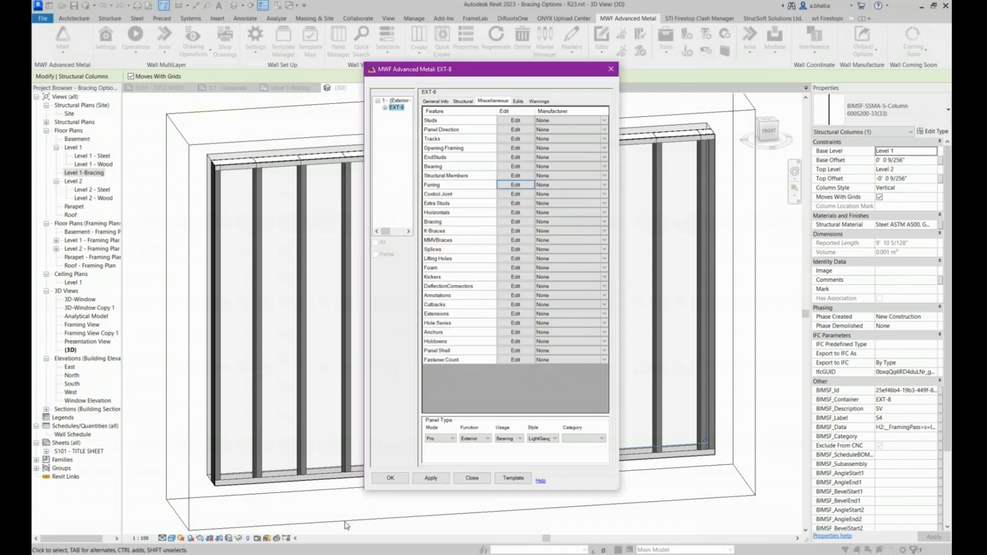
left_click(384, 481)
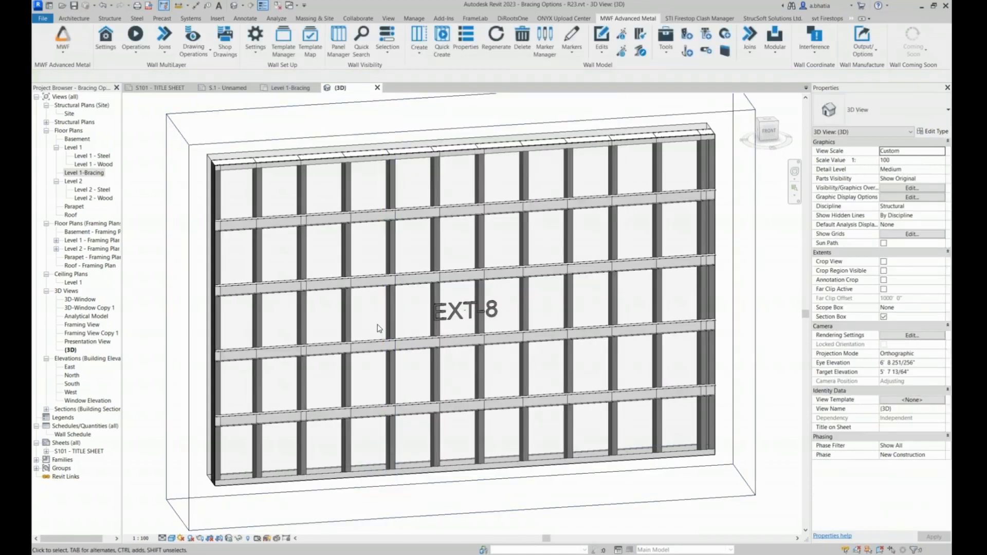
Step: Inspect one of the J-Runner furring members on EXT-8, including its profile against the studs in the side view
scroll(363, 279, "up", 3)
left_click(363, 278)
scroll(364, 279, "down", 3)
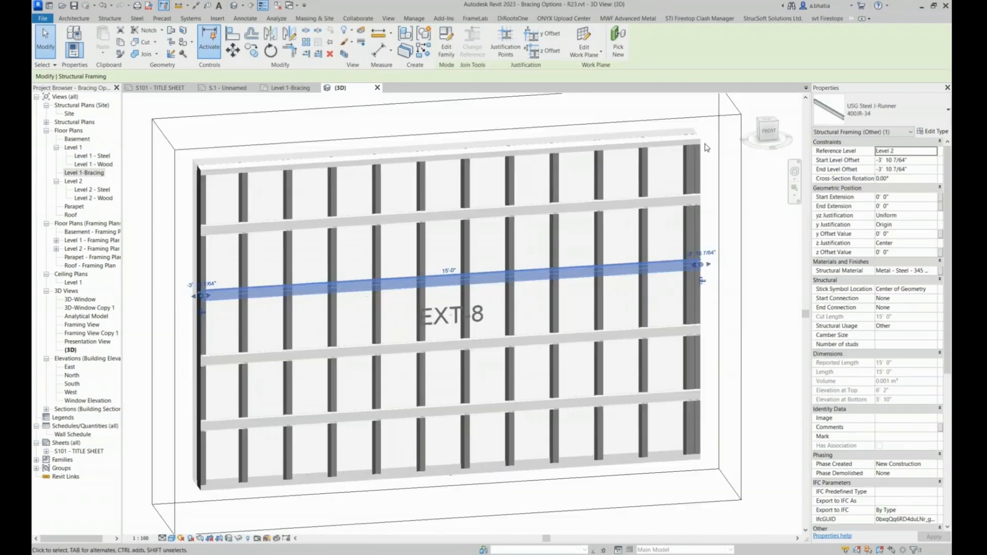
left_click(758, 130)
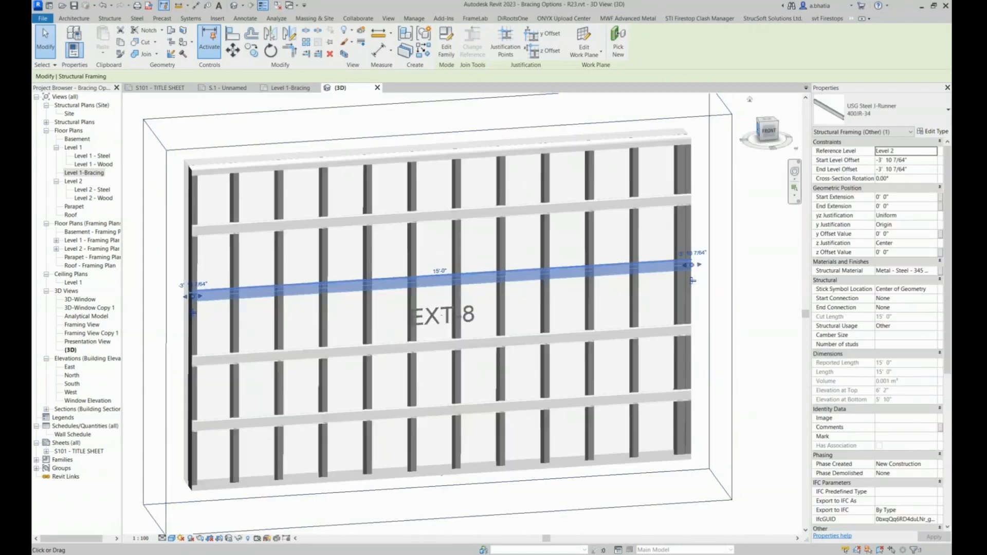
left_click(536, 263)
scroll(463, 271, "up", 6)
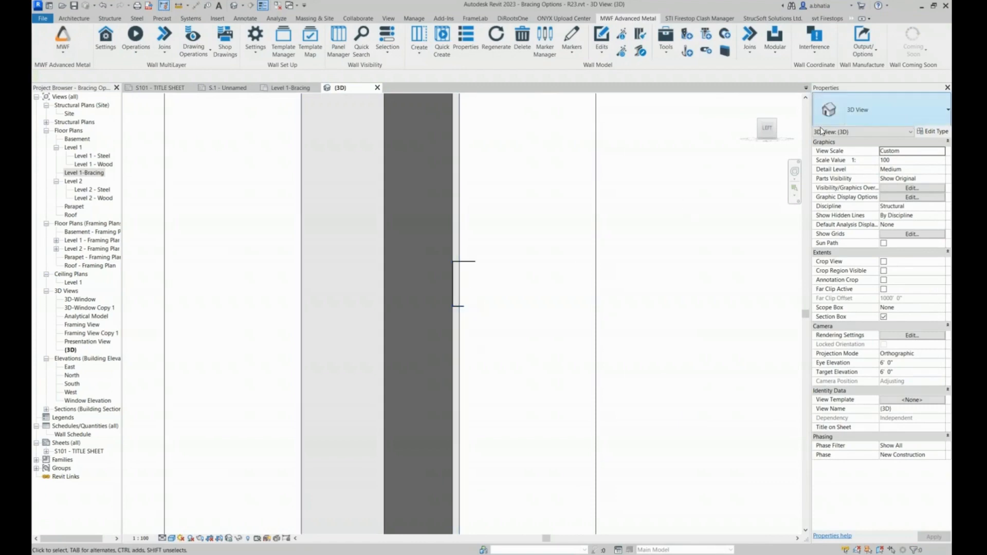
middle_click_drag(624, 261, 464, 335, "shift")
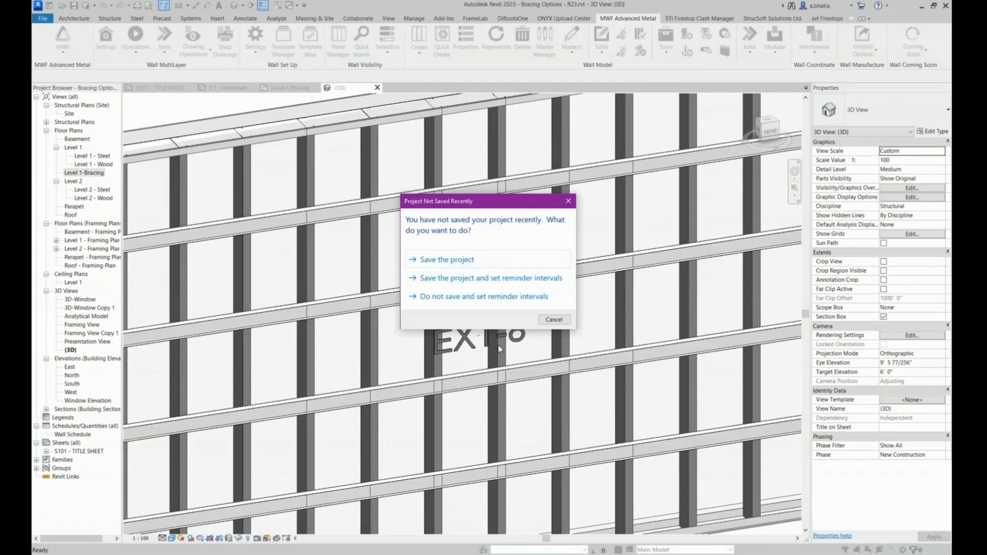
Step: Dismiss the save reminder and place an M_Window-Square Opening 0900 x 1800mm near the middle of the EXT-8 wall
key("Escape")
scroll(535, 353, "down", 2)
middle_click_drag(535, 353, 515, 286)
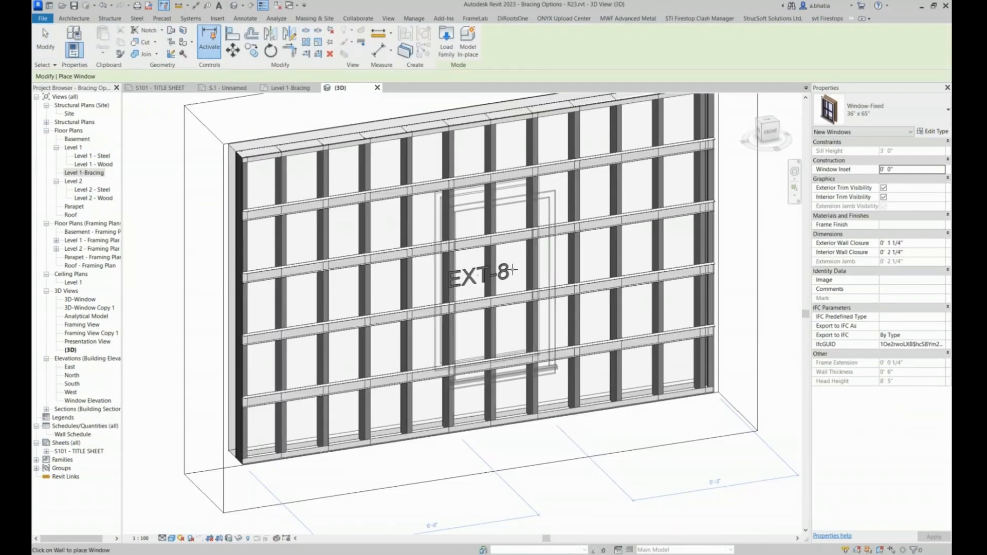
left_click(884, 110)
scroll(865, 200, "up", 5)
scroll(865, 200, "down", 2)
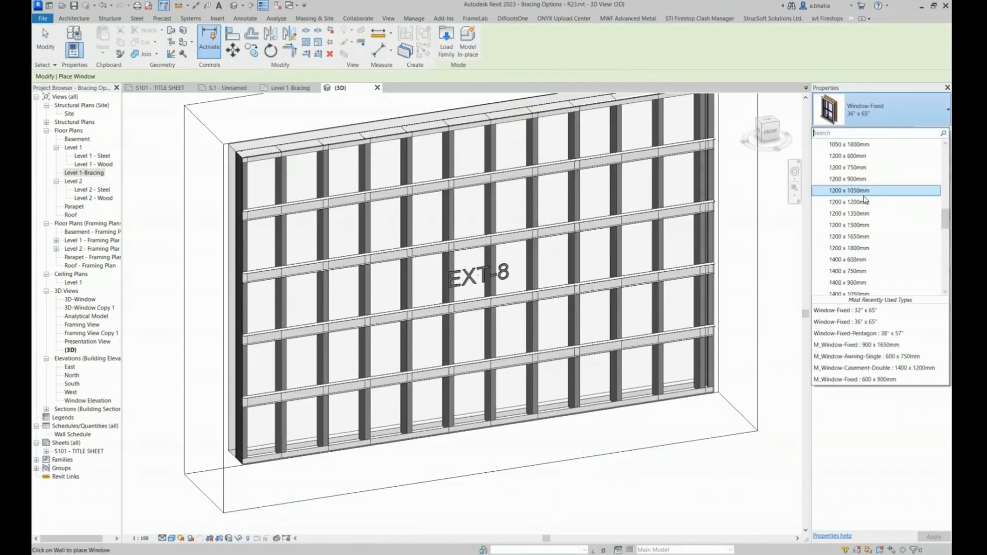
scroll(865, 206, "up", 5)
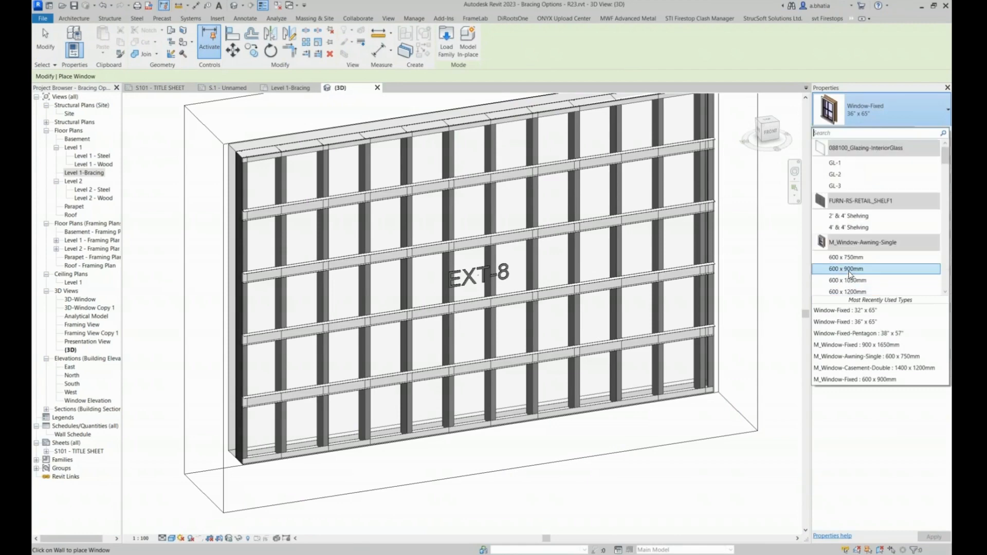
scroll(850, 275, "down", 6)
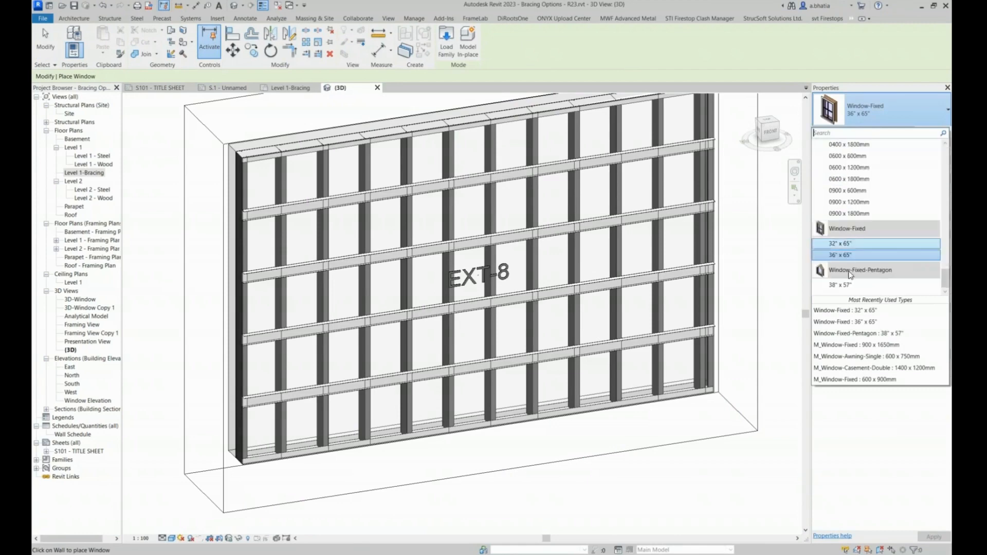
scroll(850, 275, "up", 6)
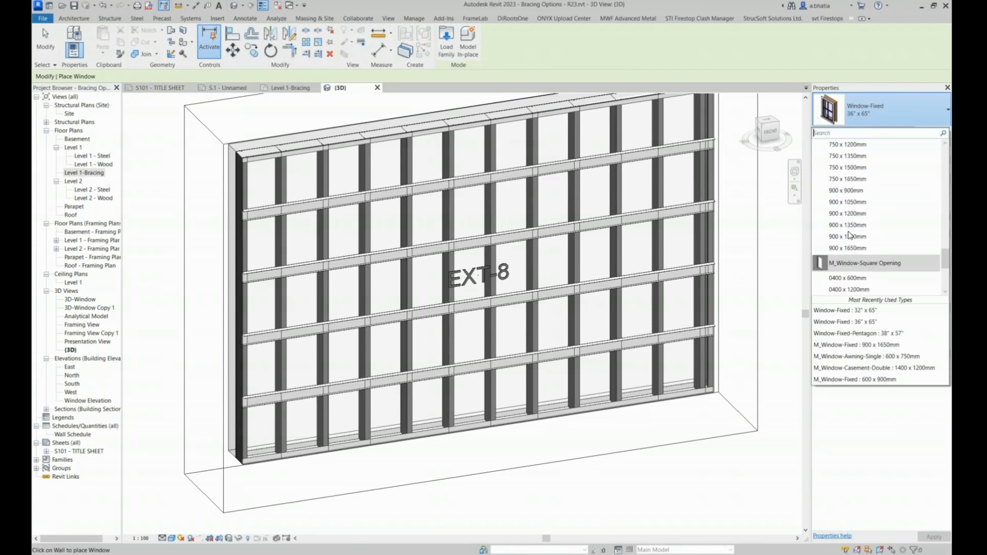
scroll(847, 287, "down", 6)
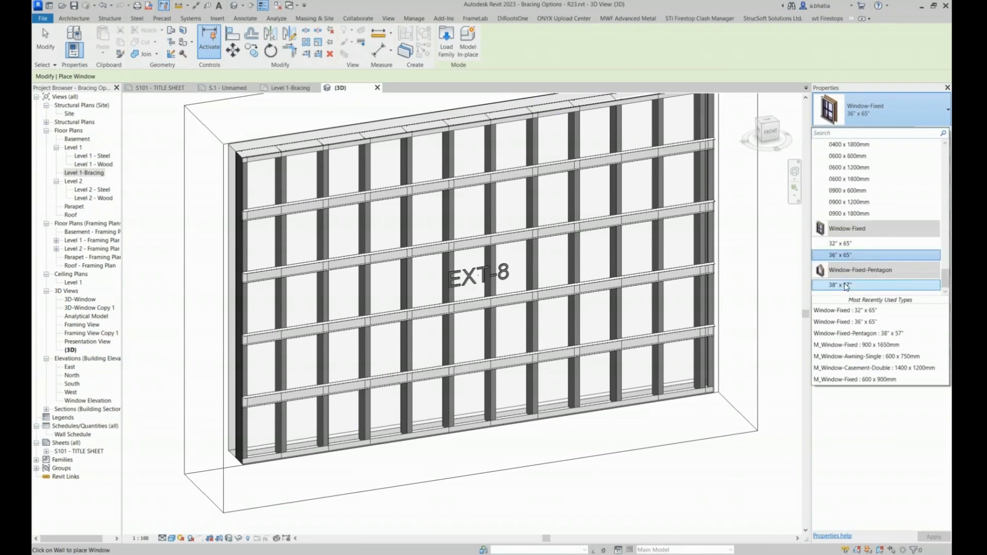
left_click(808, 232)
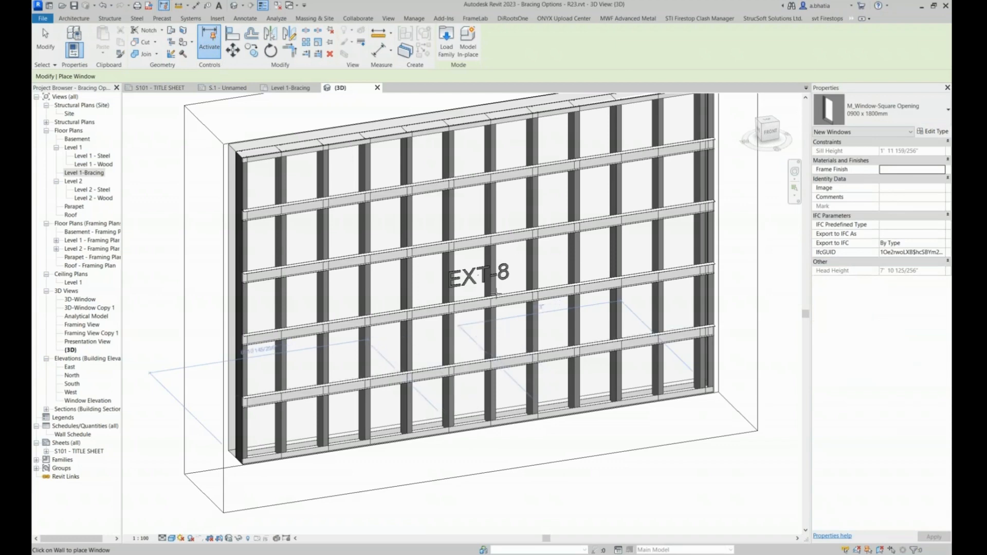
left_click(496, 293)
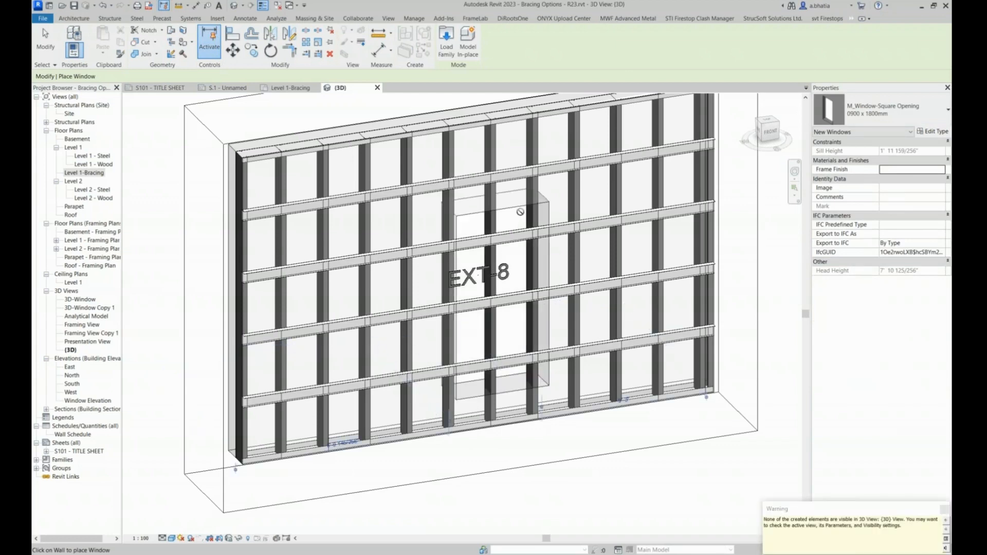
key("Escape")
key("Escape")
Step: Turn on the visibility of the Windows category in the 3D view's graphic overrides
left_click(512, 220)
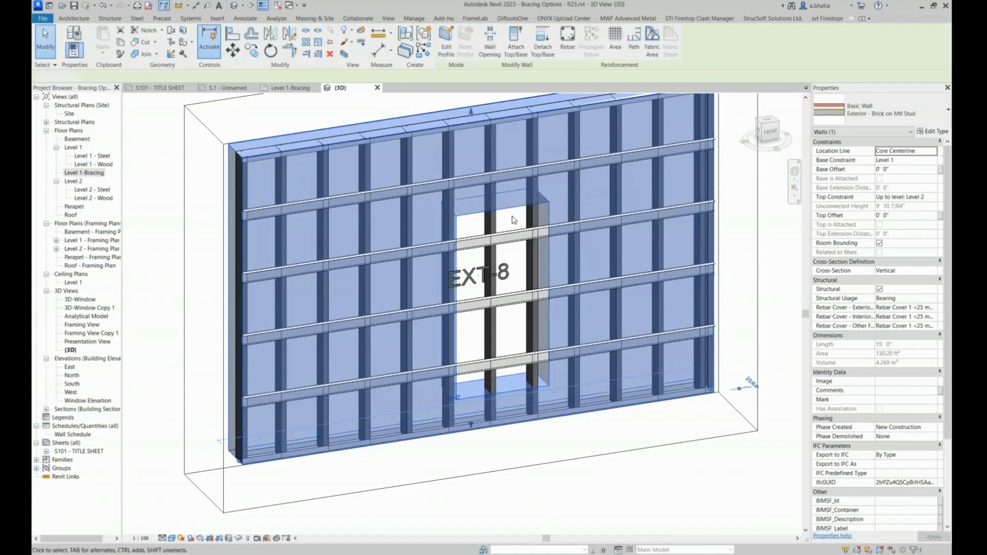
key("Escape")
key("v")
key("g")
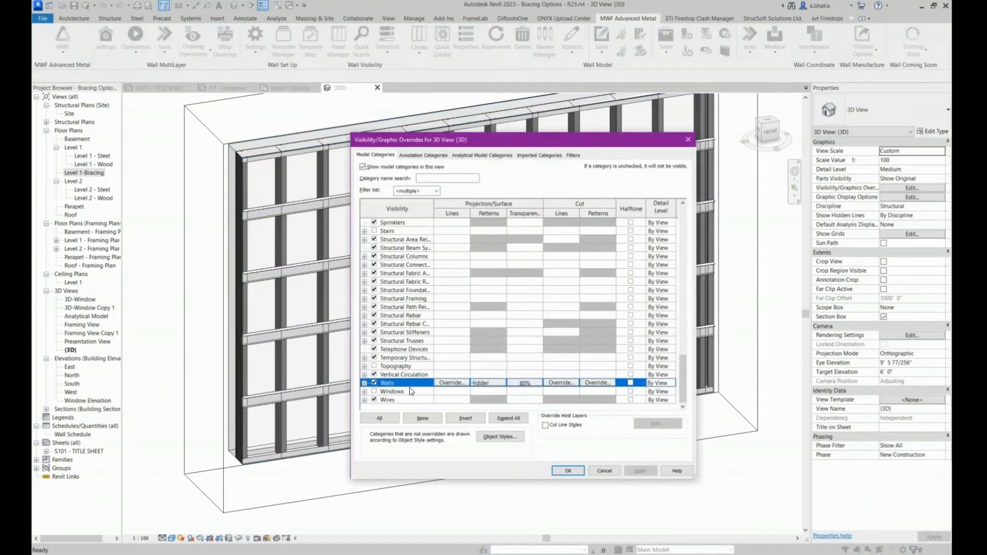
left_click(409, 394)
left_click(555, 471)
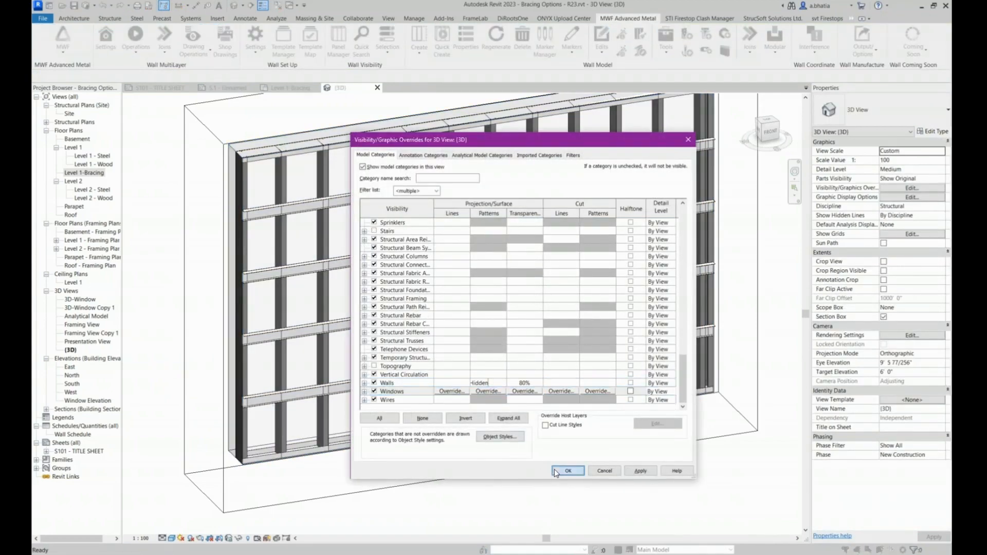
Step: Move the window opening up to a sill height of about 1' 10" and regenerate panel EXT-8 from one of its studs
left_click(513, 185)
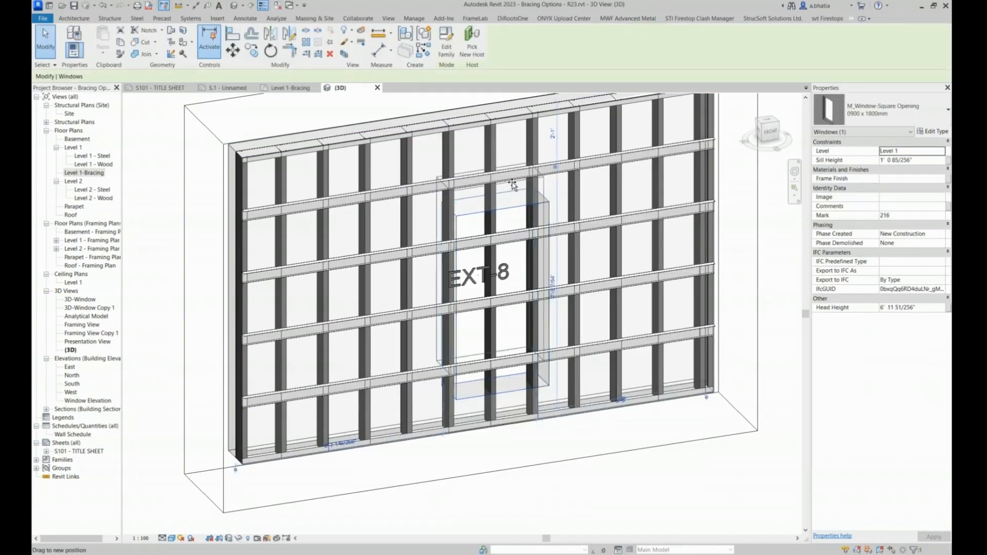
key("Escape")
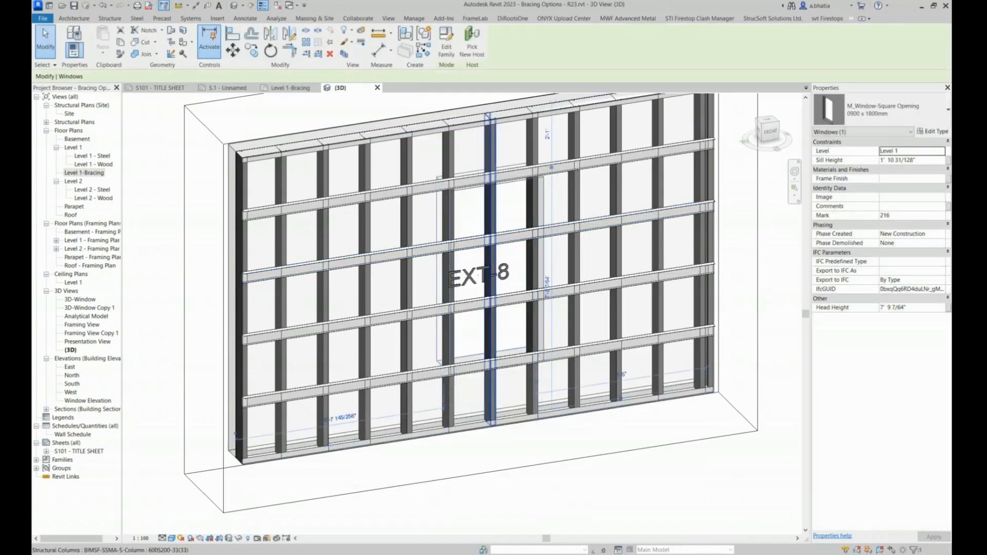
left_click(492, 141)
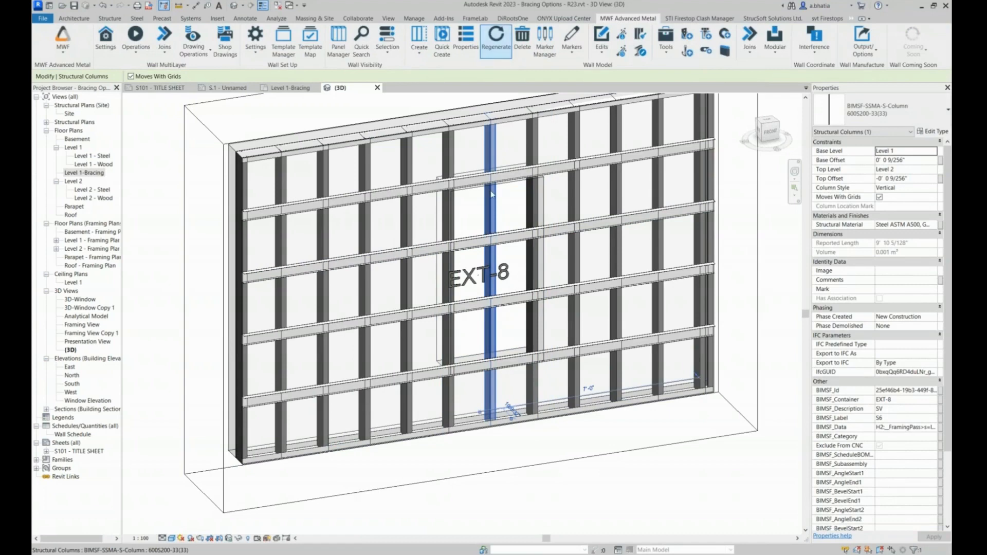
key("r")
key("g")
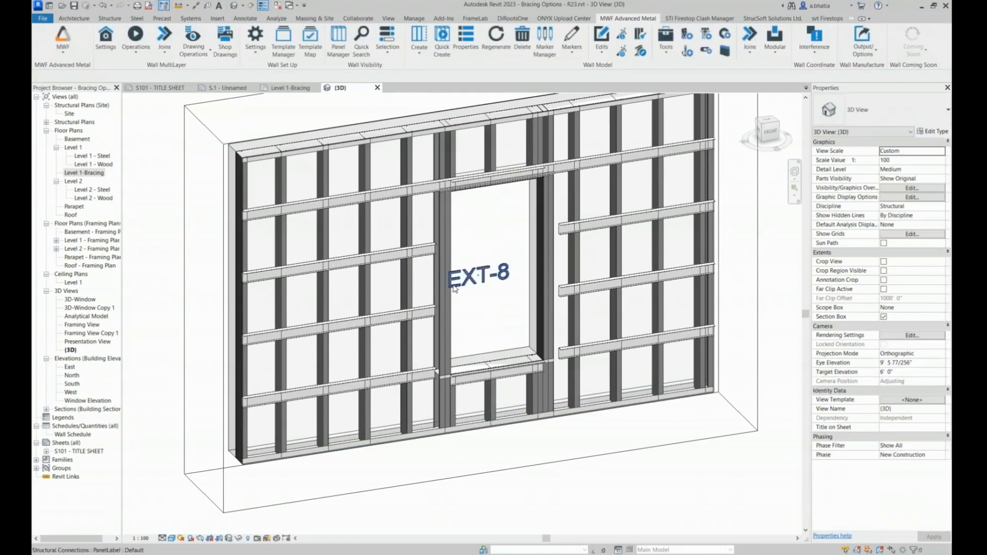
Step: Inspect the furring ends on both sides of the EXT-8 window opening, close up and in the front view
scroll(445, 315, "up", 5)
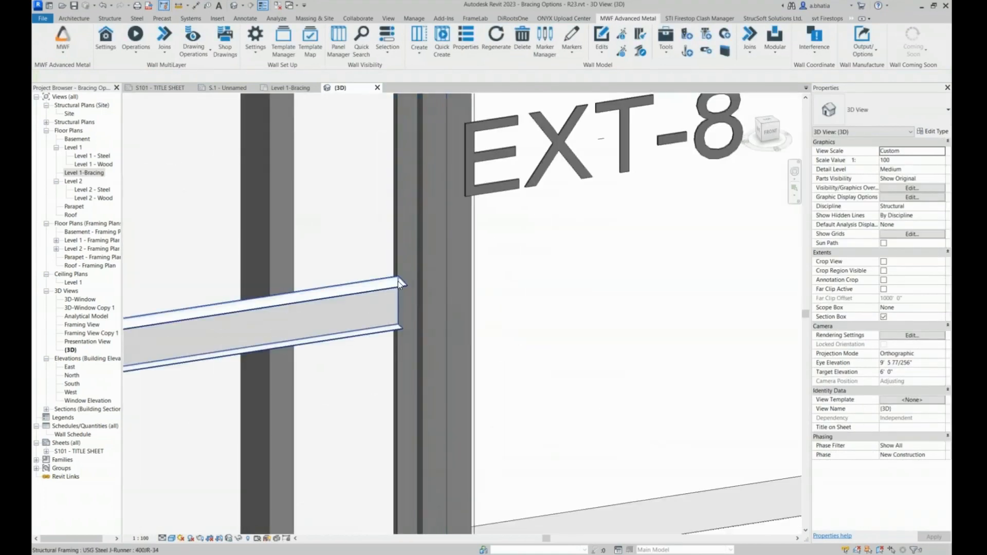
scroll(399, 282, "down", 5)
scroll(641, 223, "down", 3)
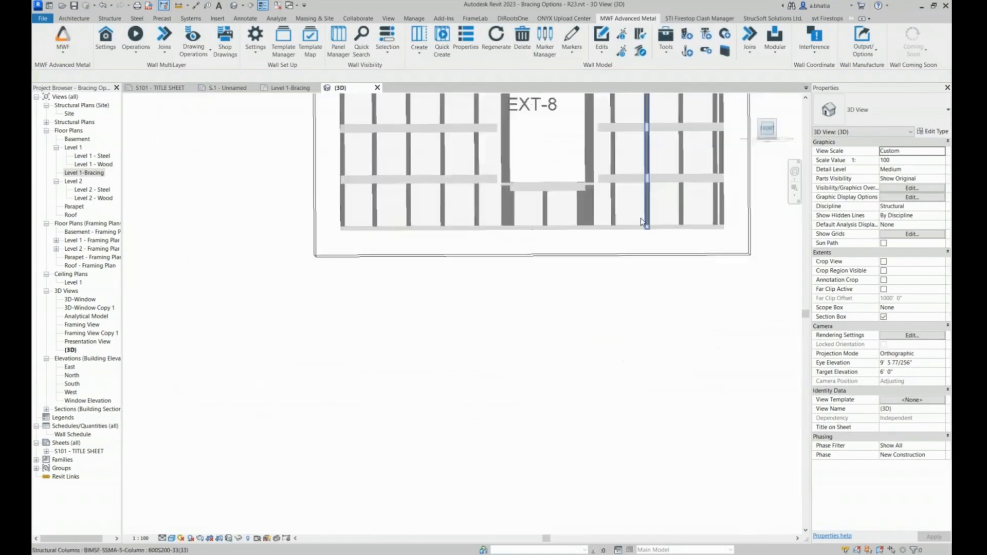
scroll(428, 294, "up", 3)
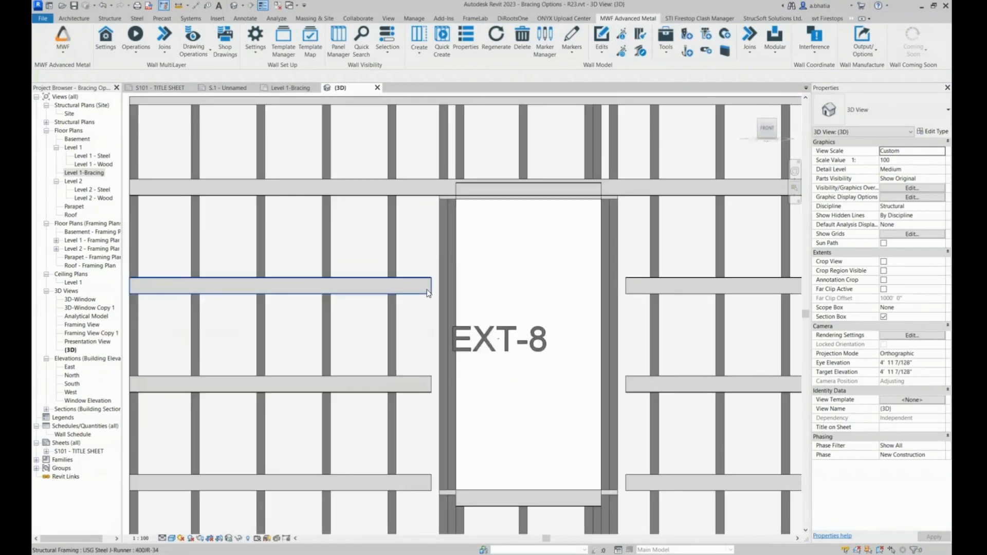
left_click(428, 292)
scroll(463, 291, "down", 2)
left_click(567, 295)
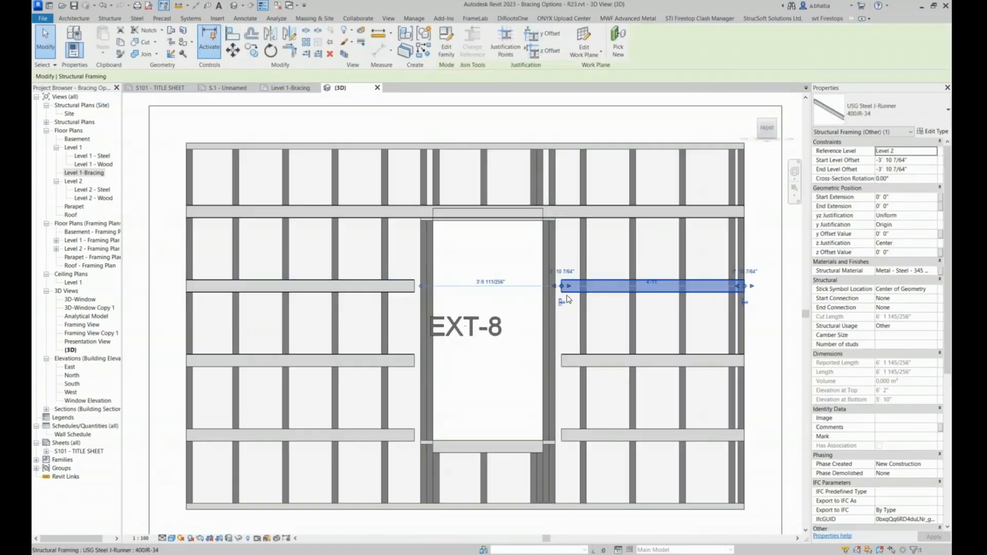
Step: Examine the furring member crossing the window header of EXT-8 from the front and at an angle
scroll(488, 220, "up", 4)
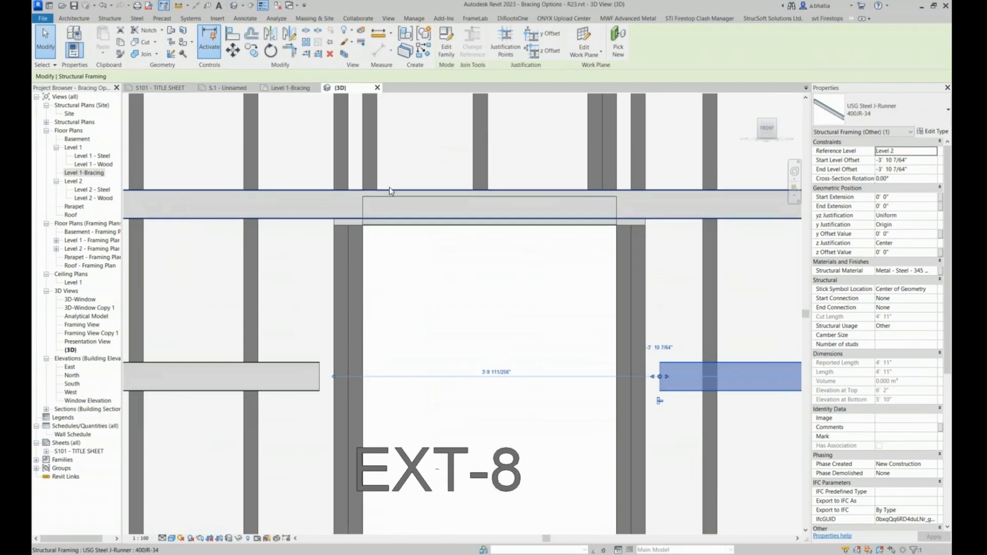
scroll(390, 191, "down", 4)
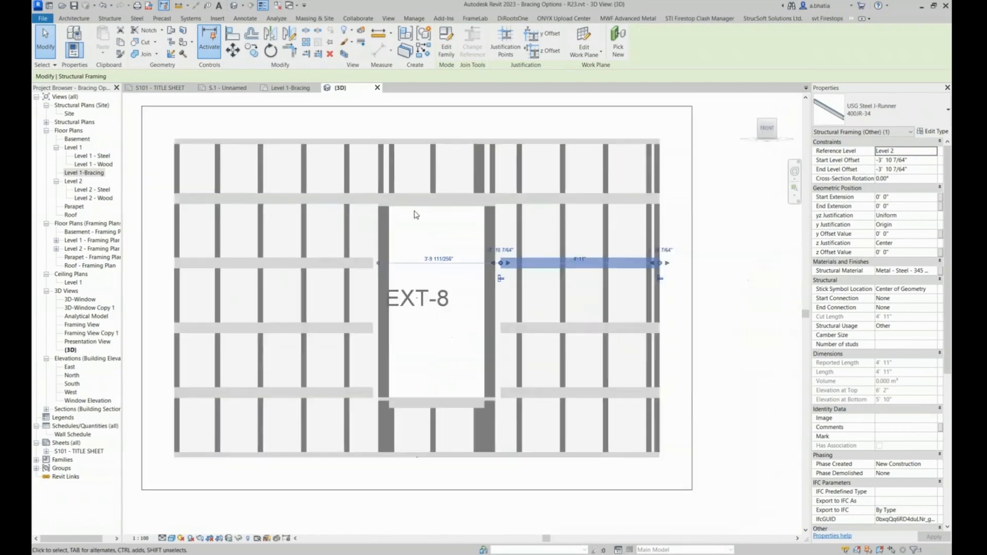
scroll(417, 215, "down", 1)
left_click(437, 242)
middle_click_drag(437, 242, 452, 245, "shift")
scroll(399, 220, "up", 5)
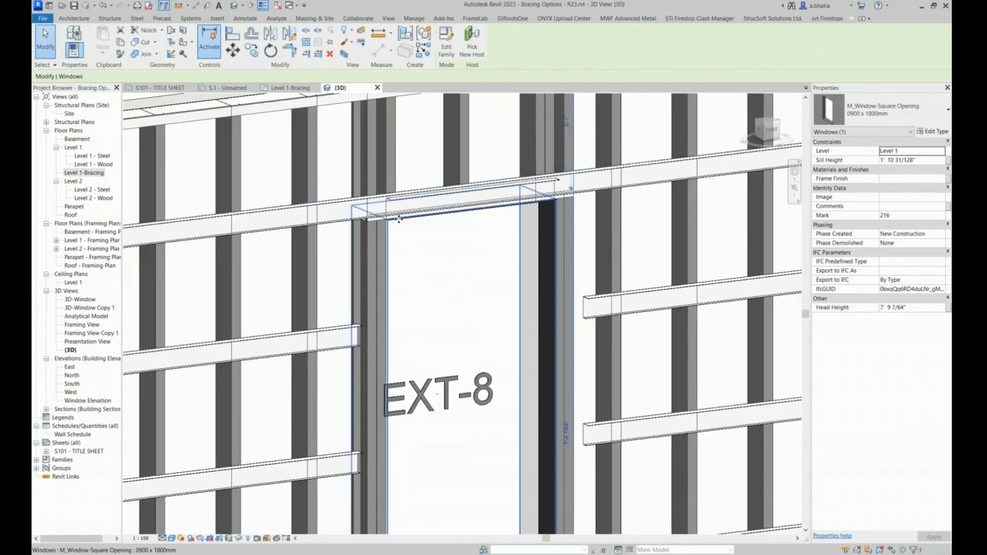
scroll(375, 223, "up", 3)
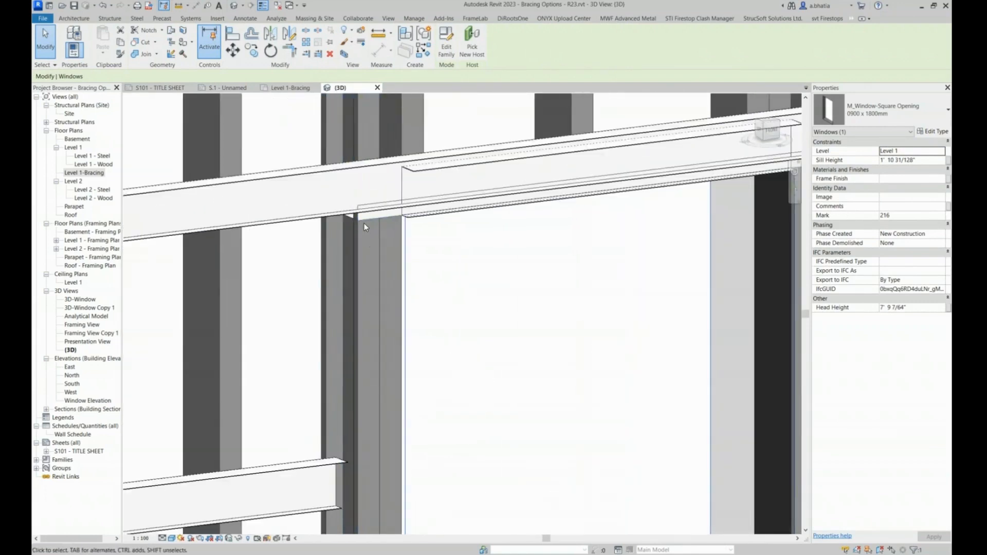
Step: Change the window opening in EXT-8 to the M_Window-Square Opening type 0900 x 1200mm
scroll(364, 221, "down", 5)
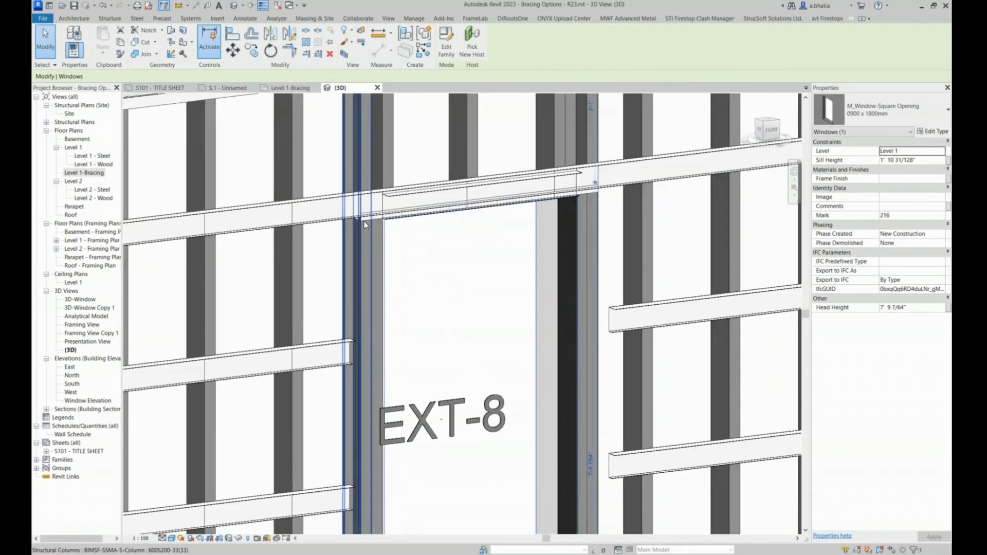
scroll(364, 221, "down", 3)
middle_click_drag(364, 221, 347, 183)
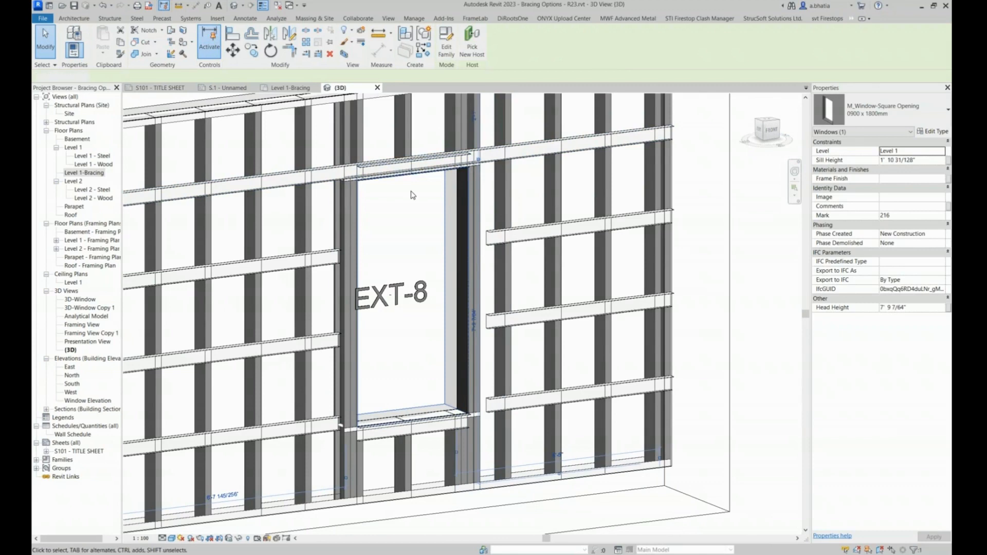
left_click(412, 194)
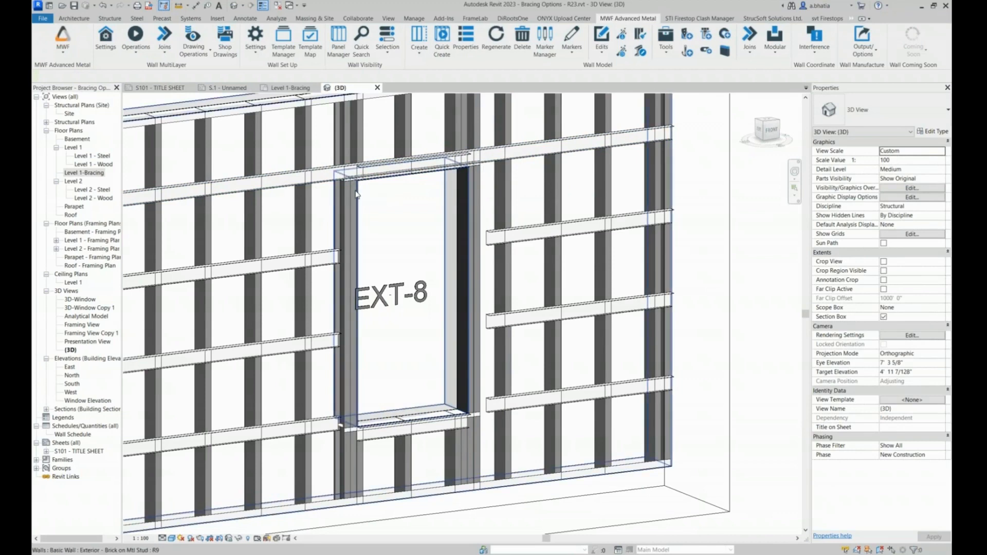
left_click(365, 193)
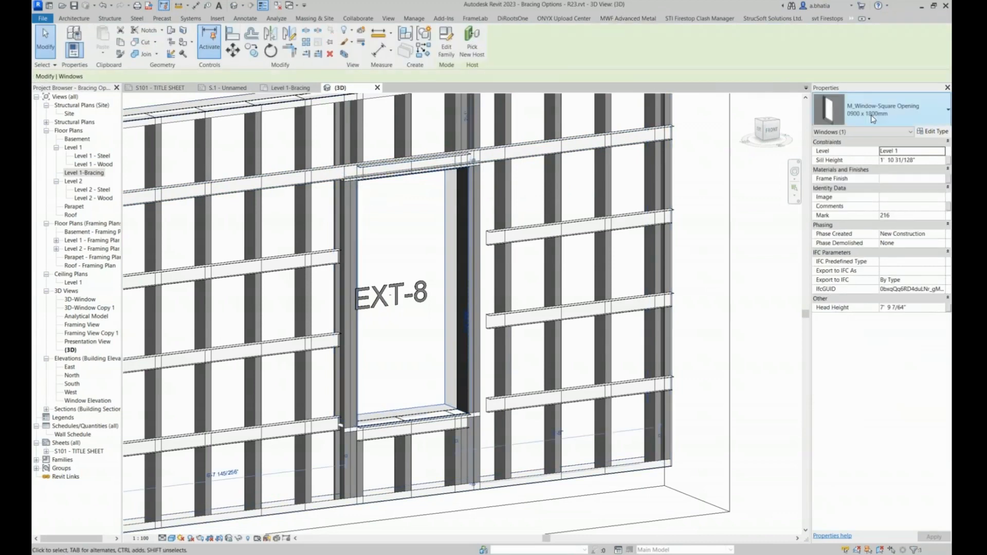
left_click(873, 119)
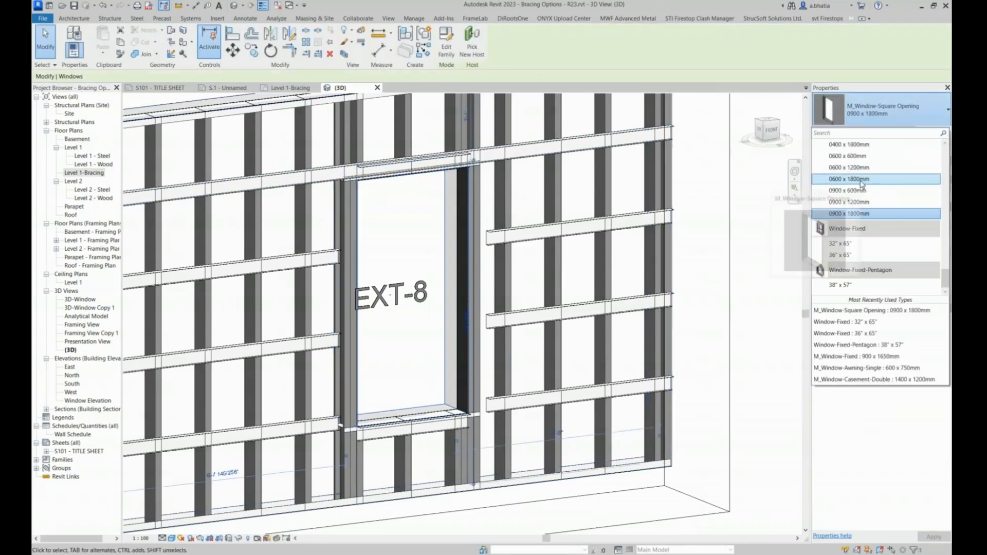
left_click(858, 202)
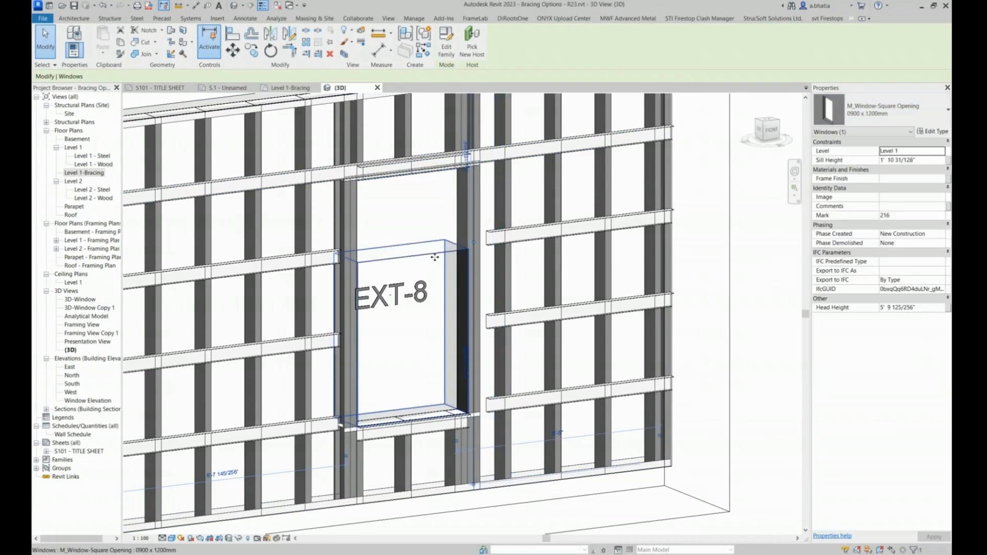
Step: Move the shortened window opening slightly up in the wall and regenerate panel EXT-8 from one of its studs
left_click_drag(435, 256, 438, 223)
left_click(508, 205)
left_click(628, 18)
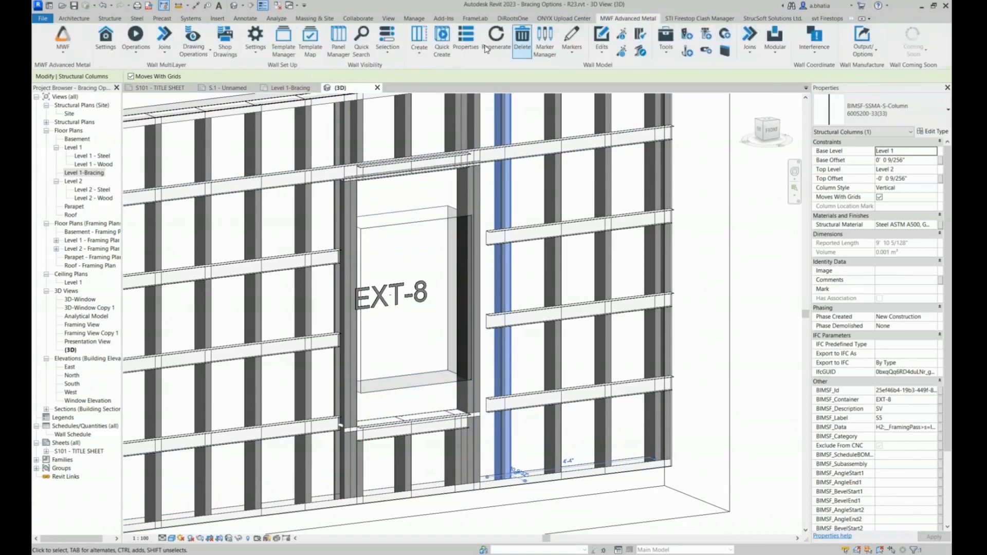
left_click(490, 49)
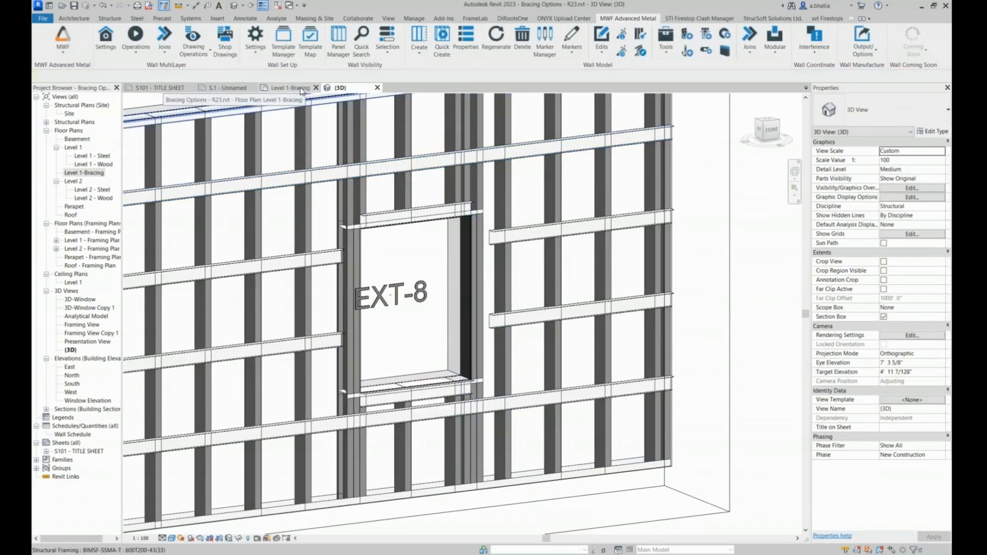
Step: Switch to the Level 1-Bracing plan and review the row of bracing examples, including the Marker Line panels under Horizontal and Diagonal Bracing
left_click(302, 91)
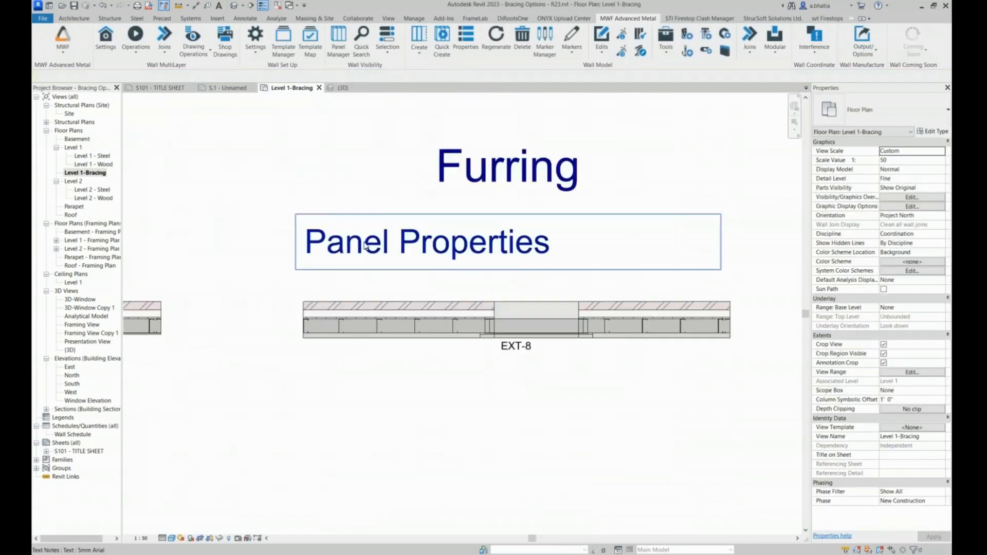
scroll(384, 270, "up", 3)
scroll(375, 275, "up", 2)
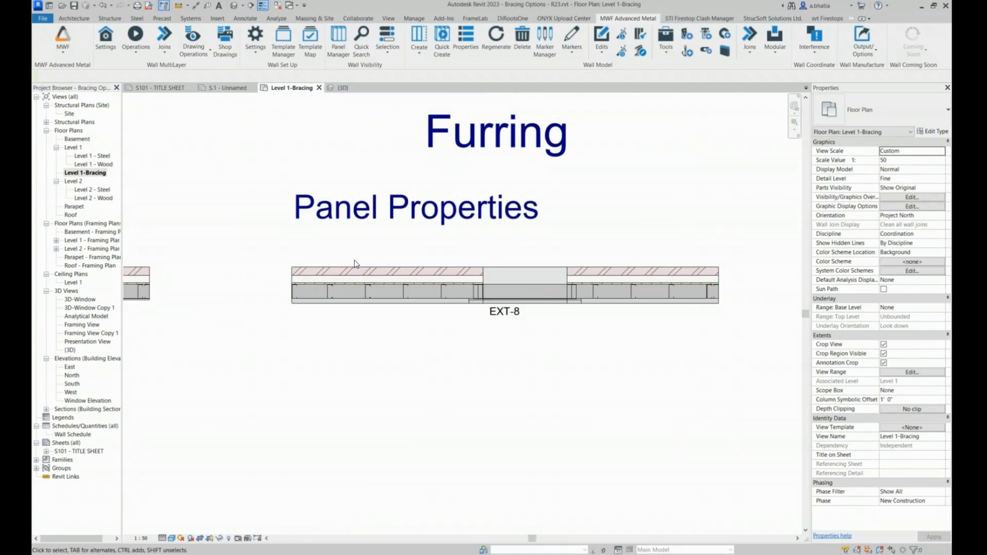
scroll(355, 265, "down", 5)
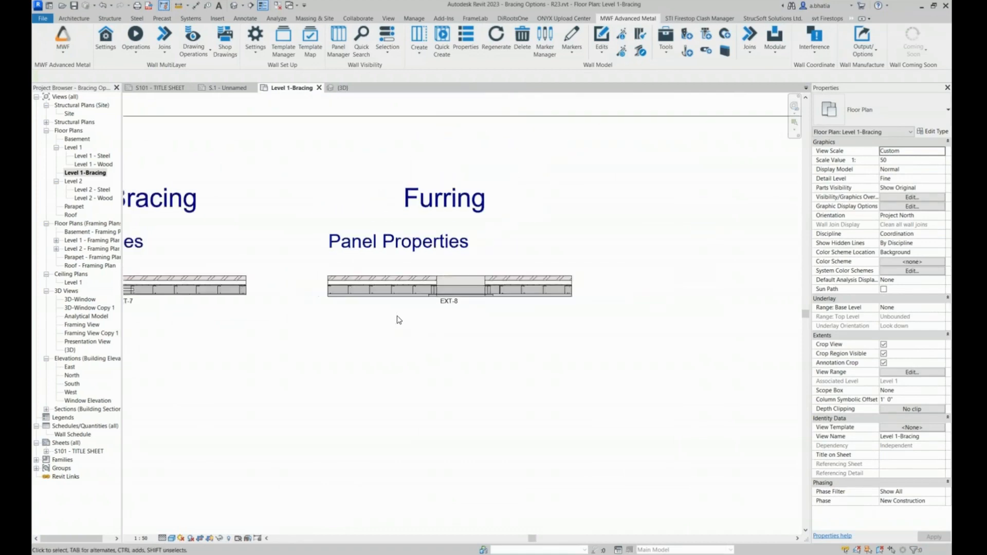
scroll(340, 309, "down", 3)
middle_click_drag(290, 308, 530, 308)
middle_click_drag(234, 302, 351, 292)
middle_click_drag(293, 292, 559, 287)
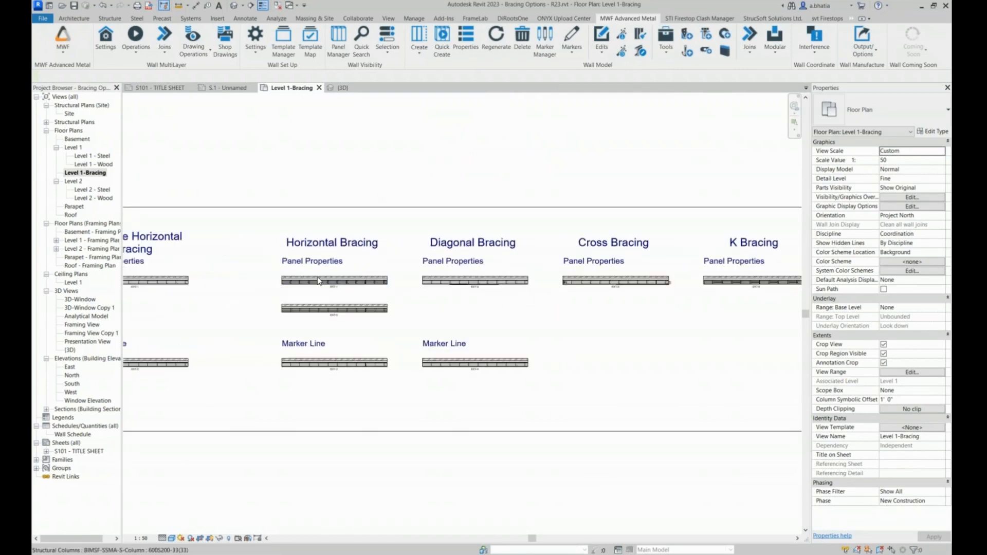
middle_click_drag(319, 326, 424, 325)
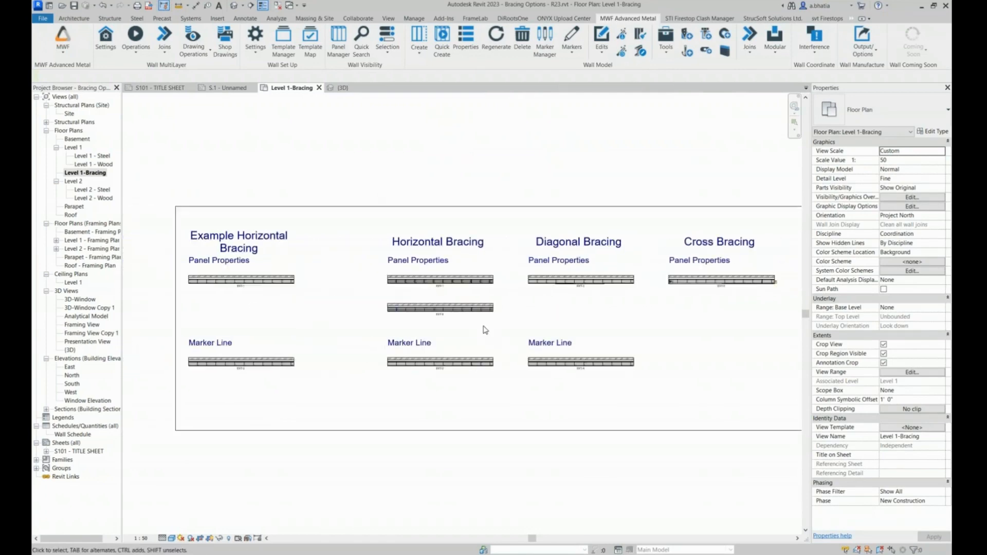
scroll(483, 328, "down", 1)
middle_click_drag(546, 281, 235, 294)
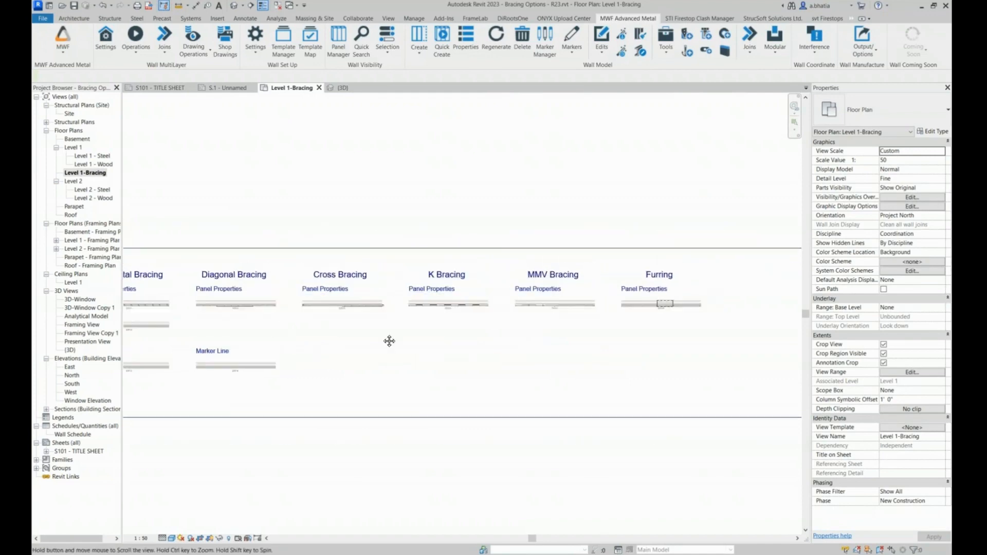
middle_click_drag(190, 350, 412, 335)
scroll(330, 350, "up", 3)
scroll(323, 352, "up", 2)
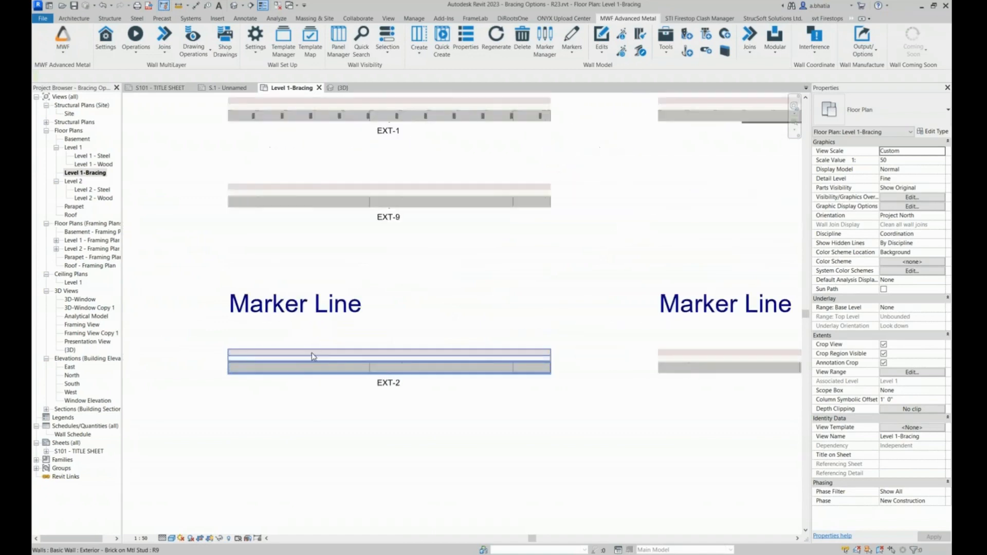
middle_click_drag(343, 357, 295, 324)
scroll(314, 340, "down", 2)
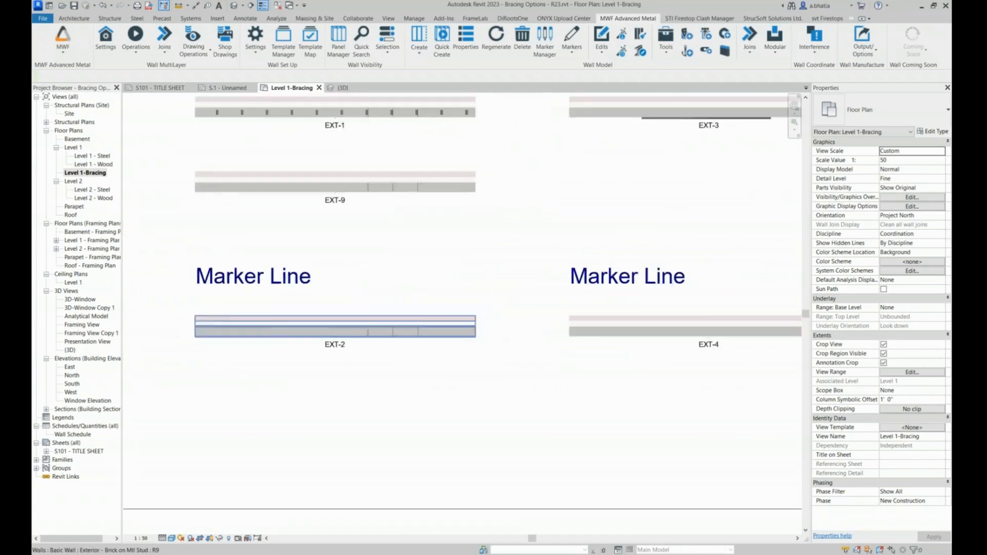
Step: Draw a horizontal section just below Marker Line panels EXT-2 and EXT-4, and reduce its view depth to about 6' 6"
left_click(254, 7)
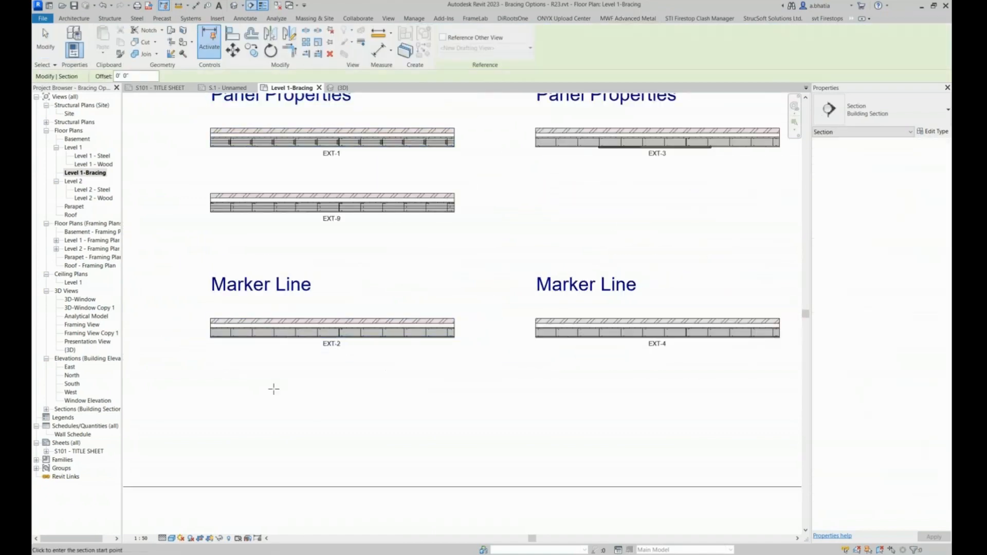
left_click(183, 367)
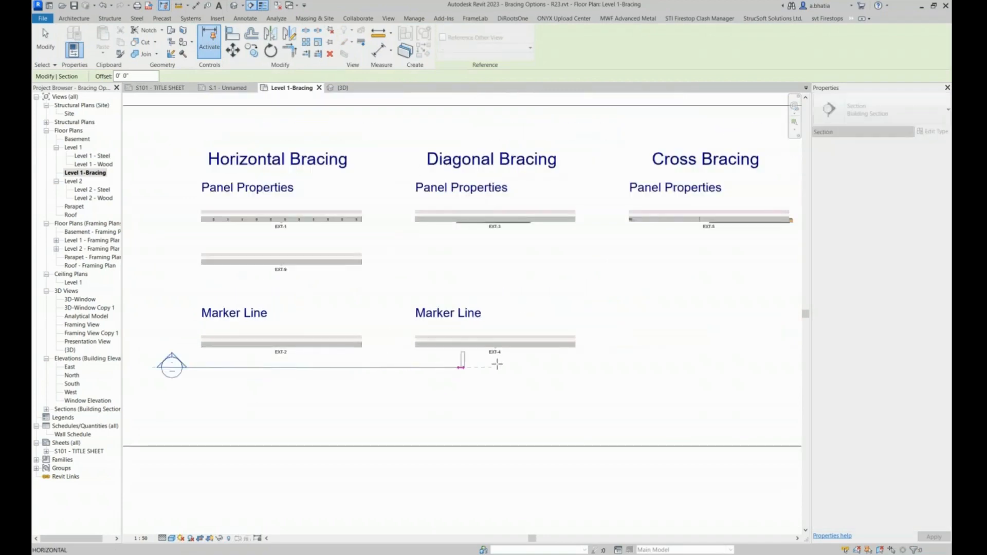
left_click(605, 367)
key("Escape")
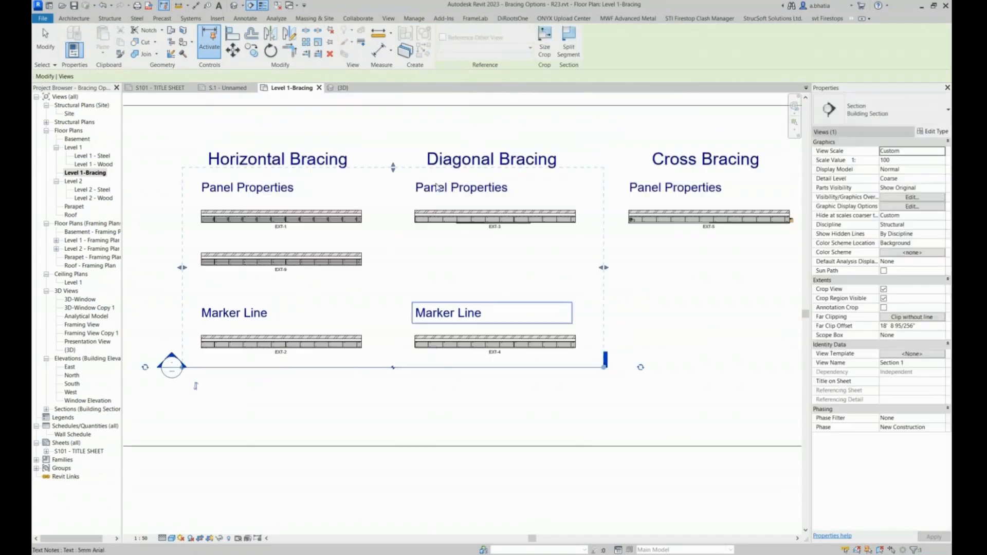
left_click_drag(393, 168, 393, 302)
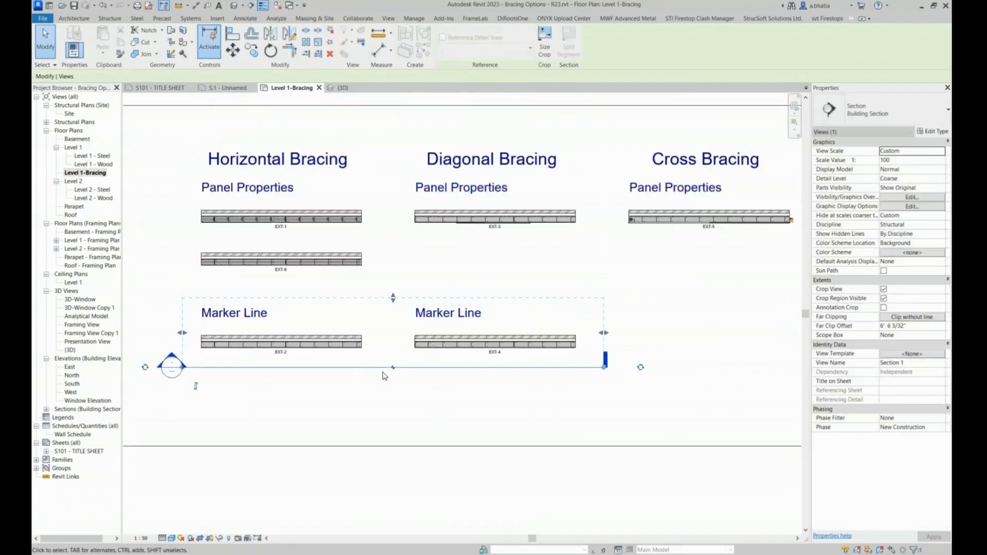
left_click(360, 391)
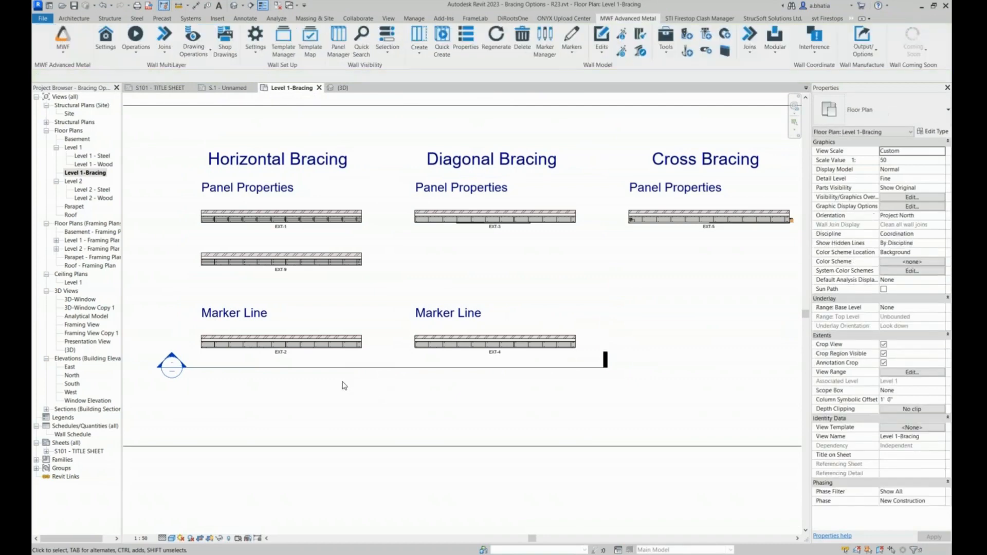
Step: Isolate the EXT-2 wall in a 3D selection box view and turn it to show the stud framing from the front
left_click(330, 339)
key("b")
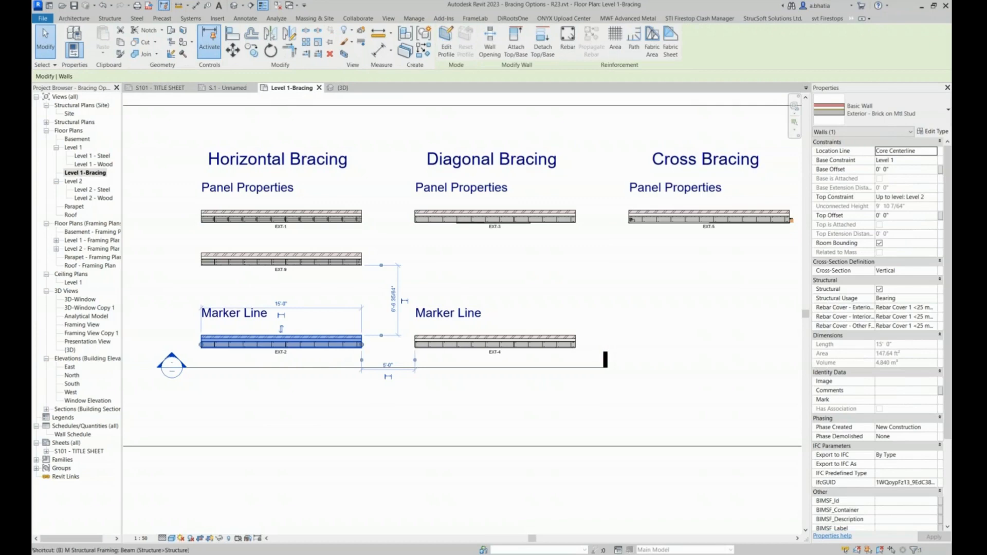
key("x")
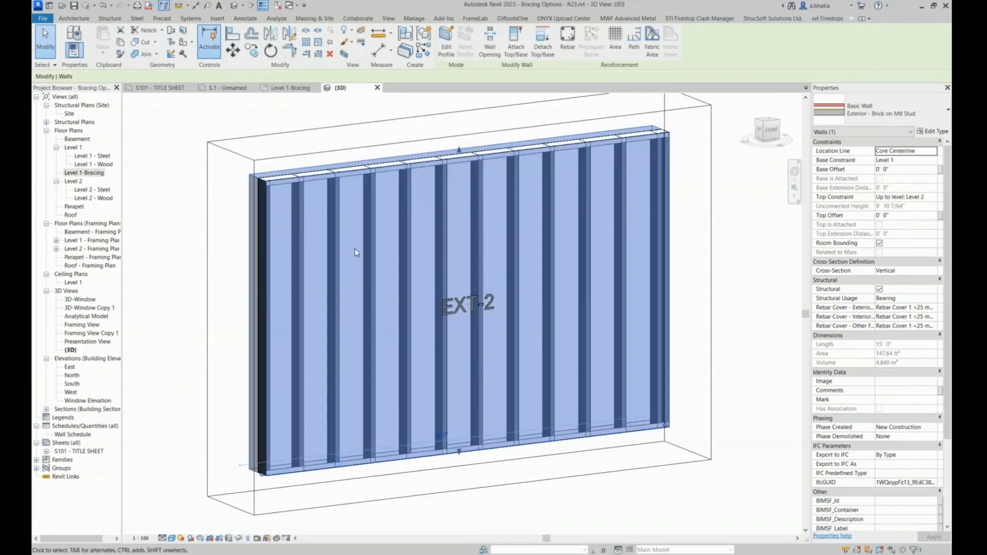
left_click(196, 225)
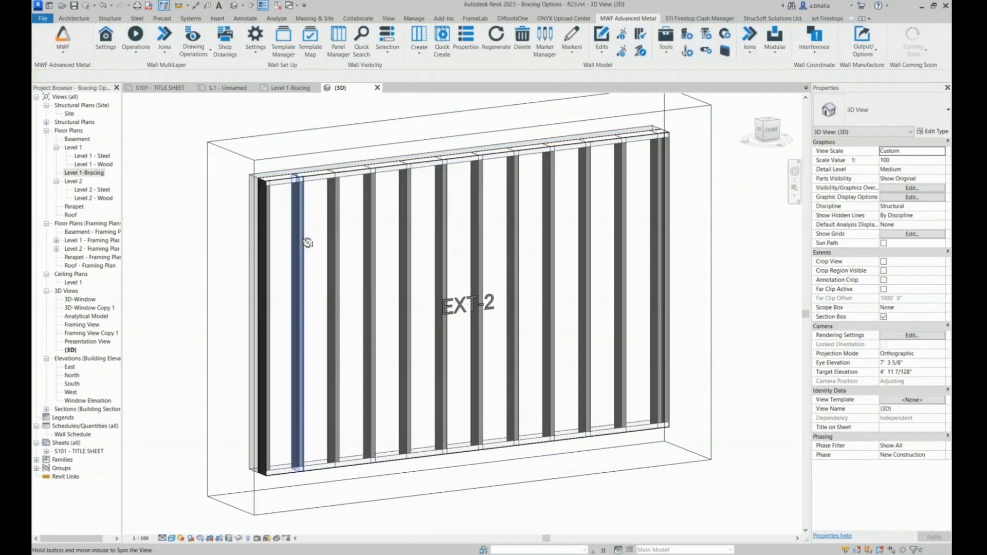
middle_click_drag(306, 240, 517, 245, "shift")
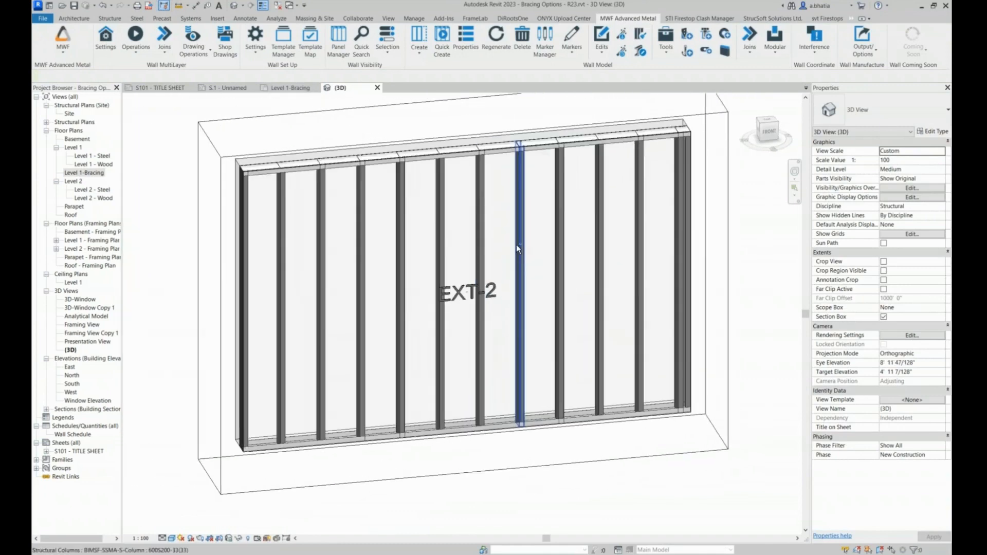
Step: Start creating marker lines from an EXT-2 stud, setting up two regularly spaced horizontal lines with a spacing of 6' 0"
left_click(479, 250)
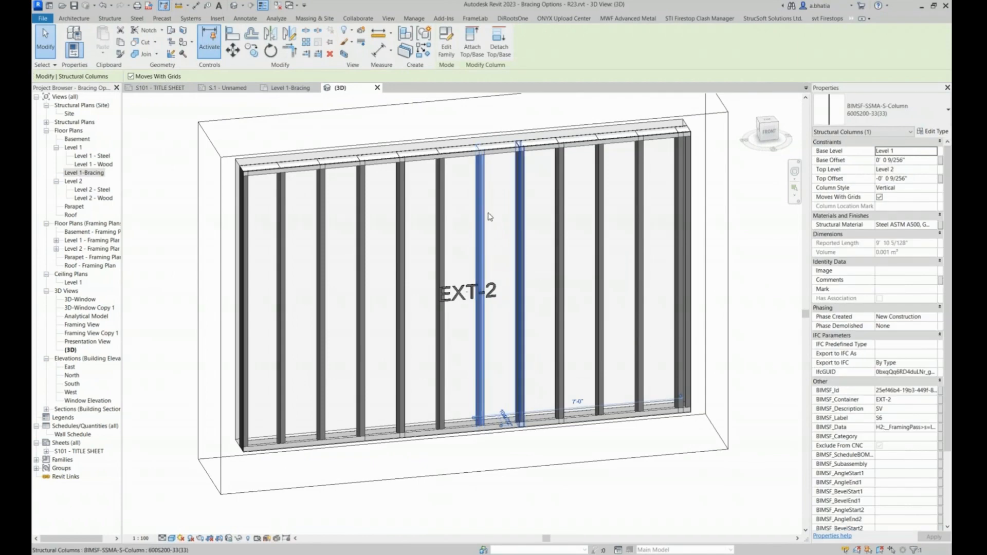
left_click(637, 19)
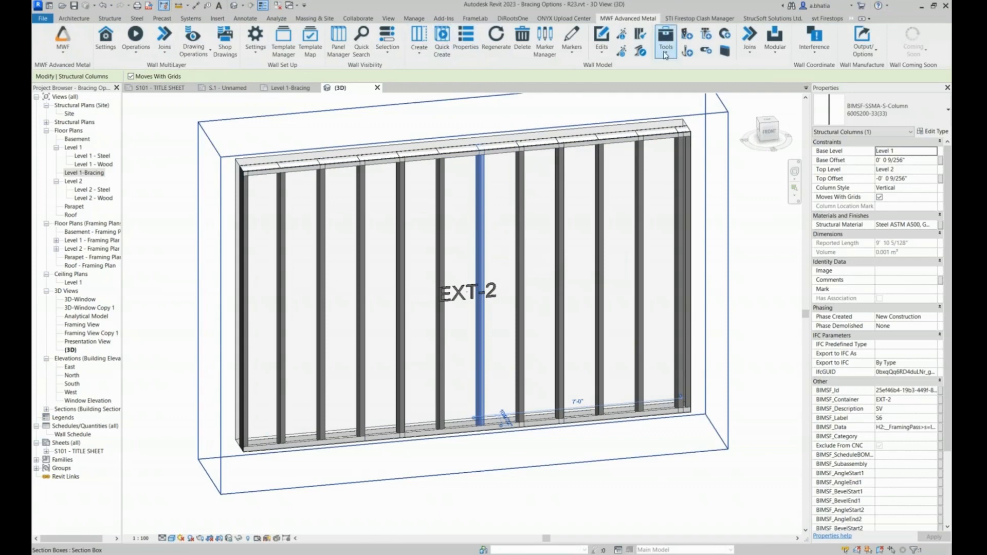
left_click(571, 51)
left_click(562, 148)
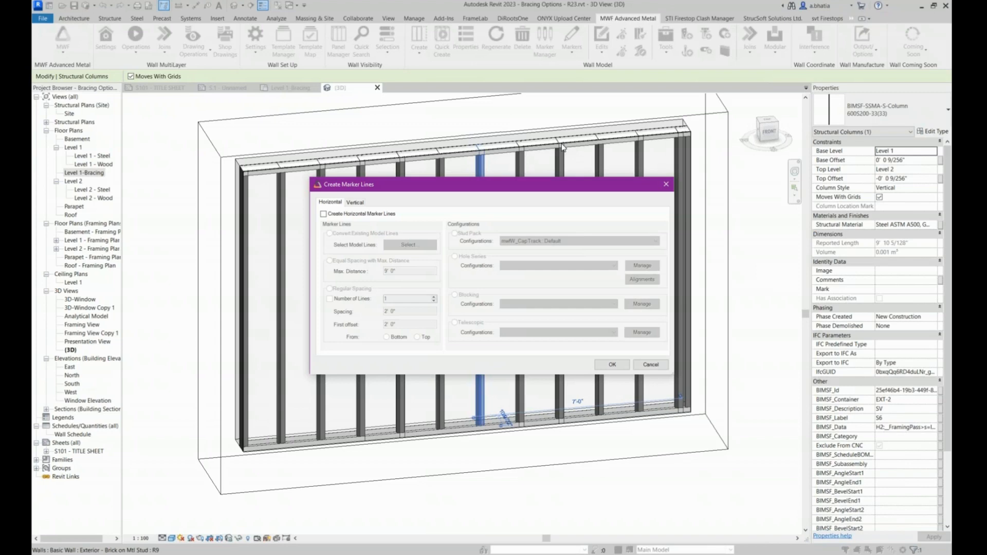
left_click(363, 216)
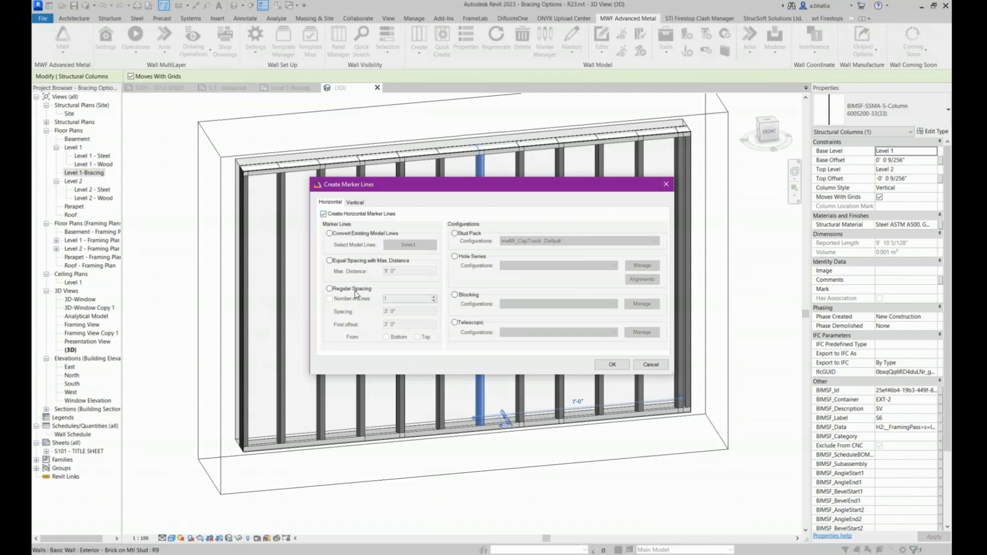
left_click(330, 289)
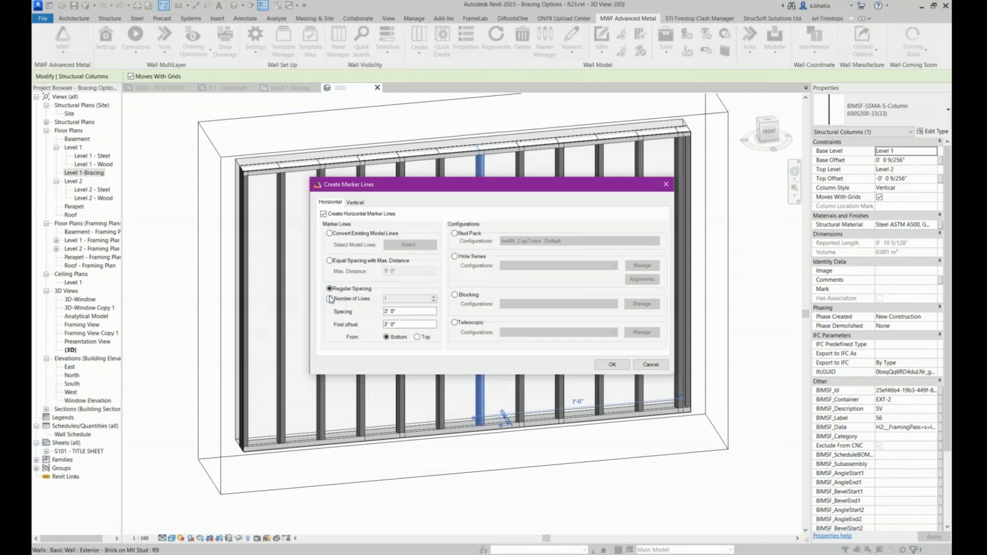
left_click(330, 300)
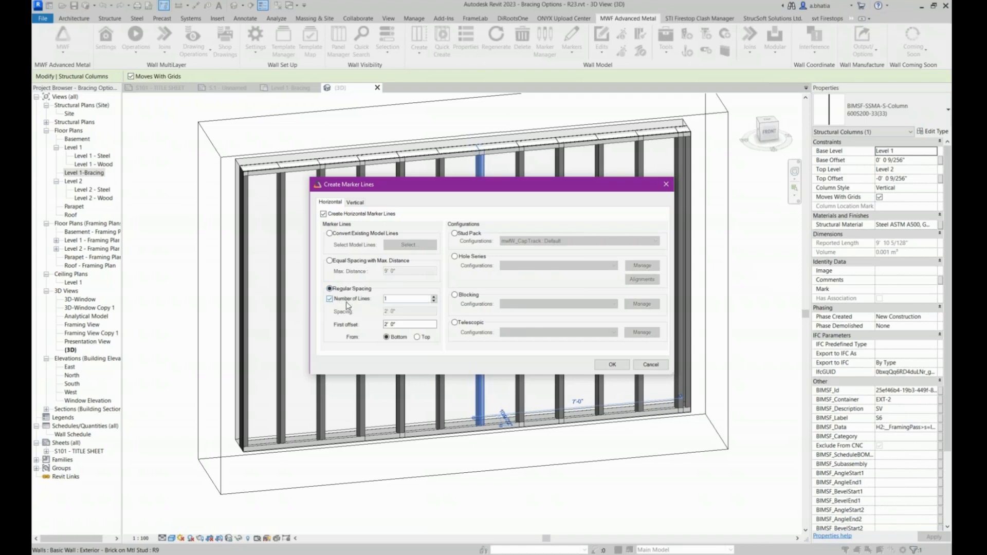
left_click(434, 297)
left_click_drag(434, 312, 325, 311)
left_click(434, 302)
left_click_drag(434, 310, 362, 314)
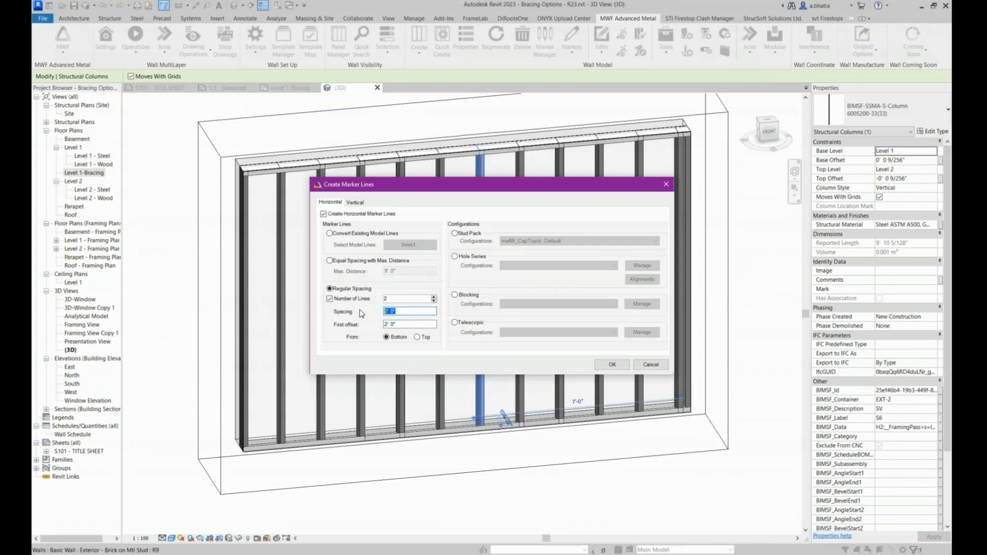
type("6")
Step: Set the marker lines' configuration type to Blocking and load the Sample configuration in the blocking configurations manager
left_click(465, 296)
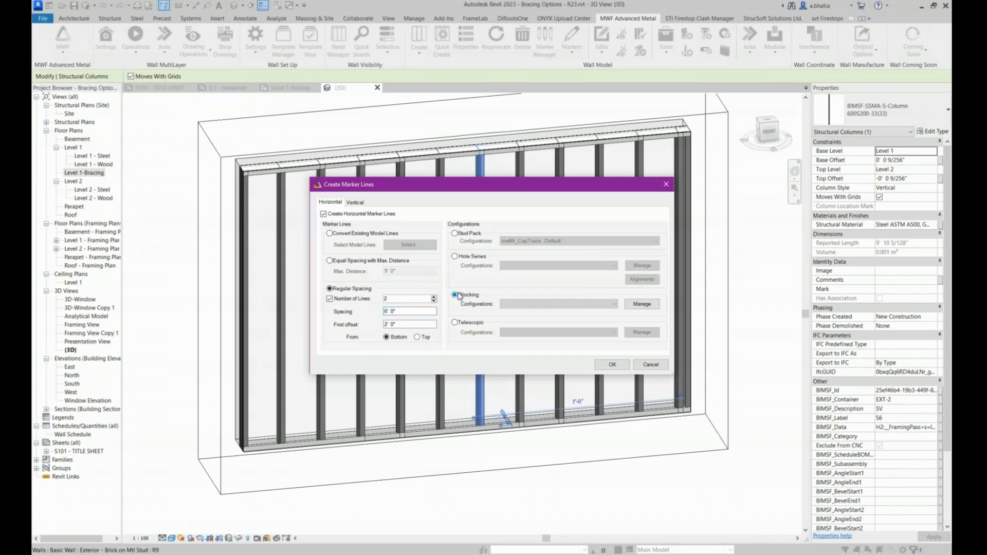
left_click(541, 307)
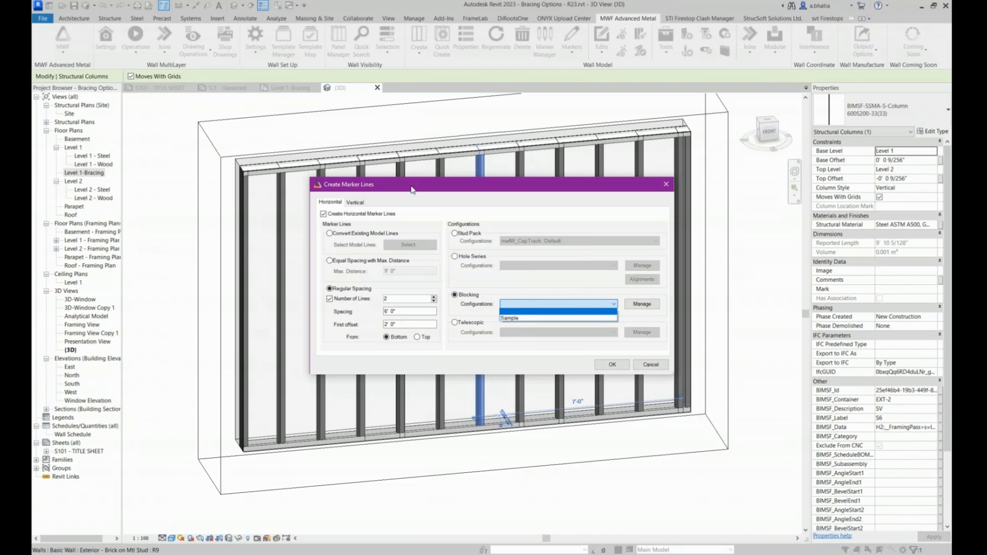
left_click(636, 306)
left_click(637, 306)
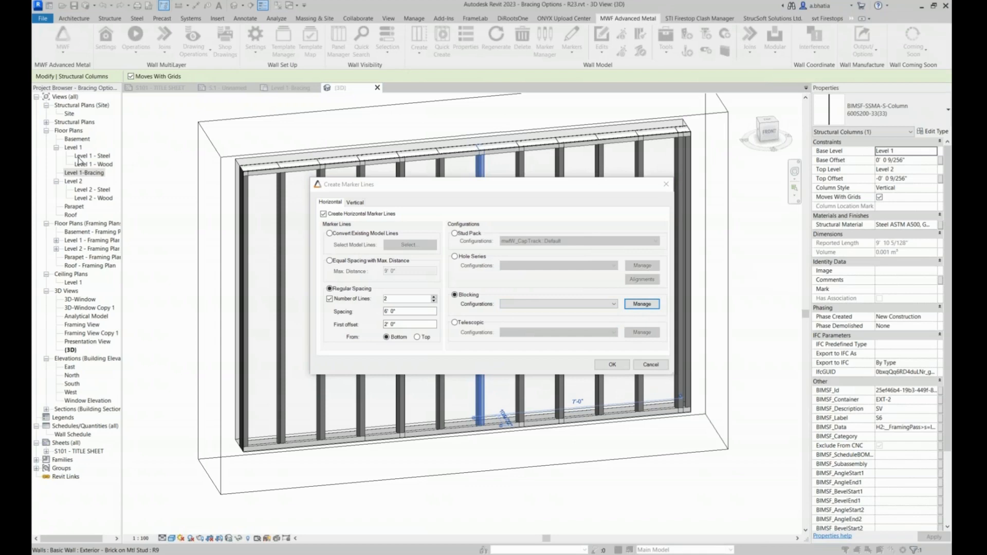
left_click_drag(32, 119, 391, 141)
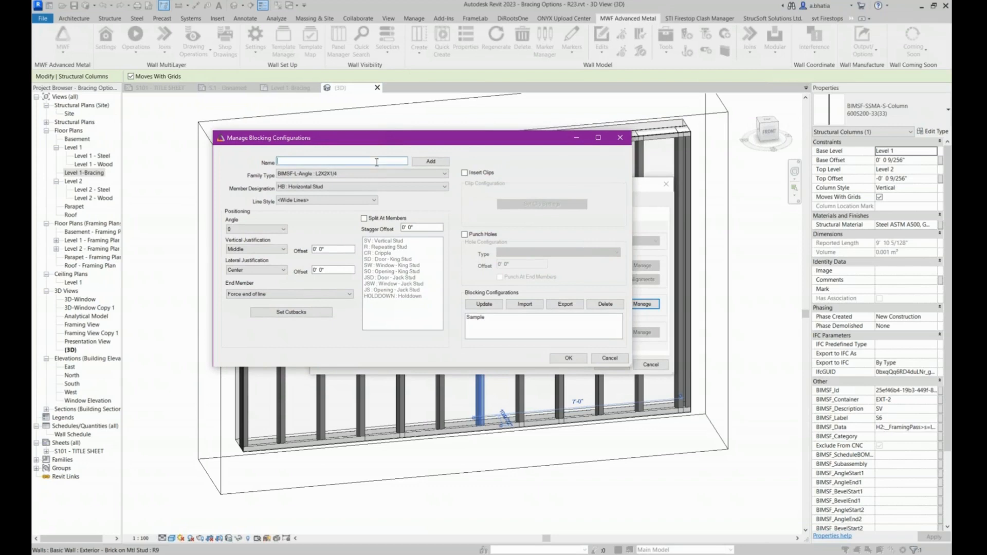
left_click(483, 317)
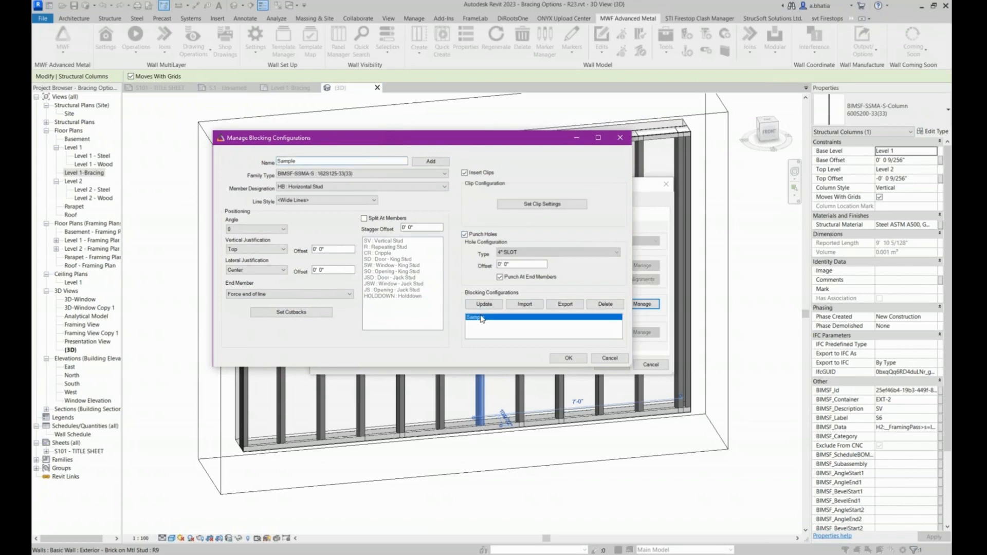
Step: Enter HORIZ-162T125-33(33)-FORCE END as the name of the new blocking configuration
left_click_drag(324, 161, 215, 159)
type("hO")
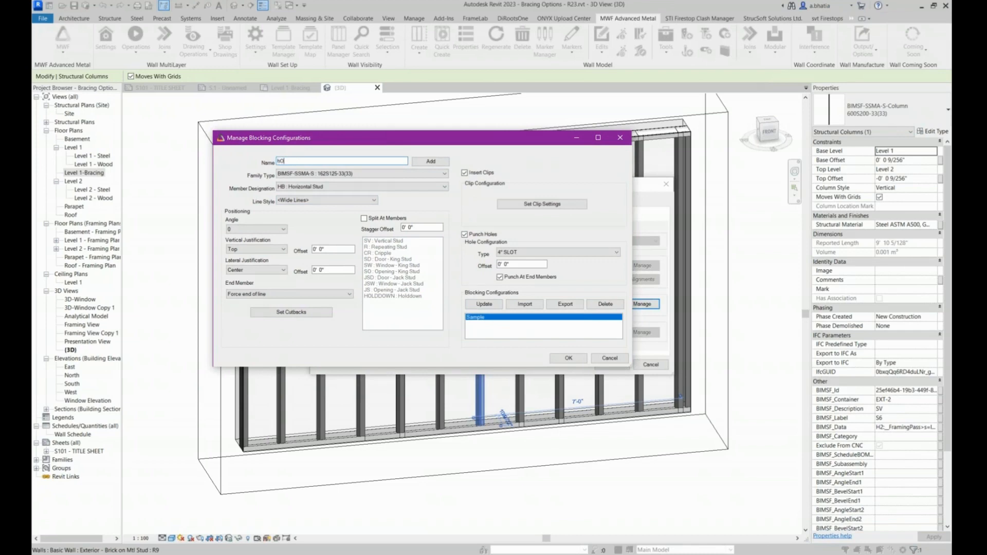
type("RI")
key("BackSpace")
key("BackSpace")
key("BackSpace")
key("BackSpace")
type("HORIZ-162T125-33(33)-FORCE END")
Step: Set the family type to BIMSF-SSMA-T : 162T125-33(33), the member designation to HB : Horizontal Stud and the line style to 00-Horizontal Bracing
left_click(333, 174)
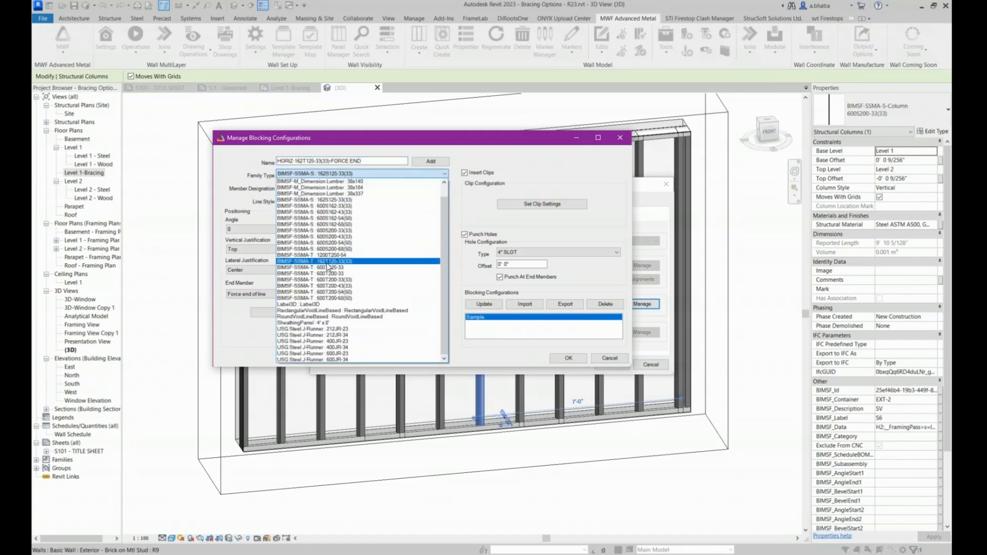
left_click(327, 261)
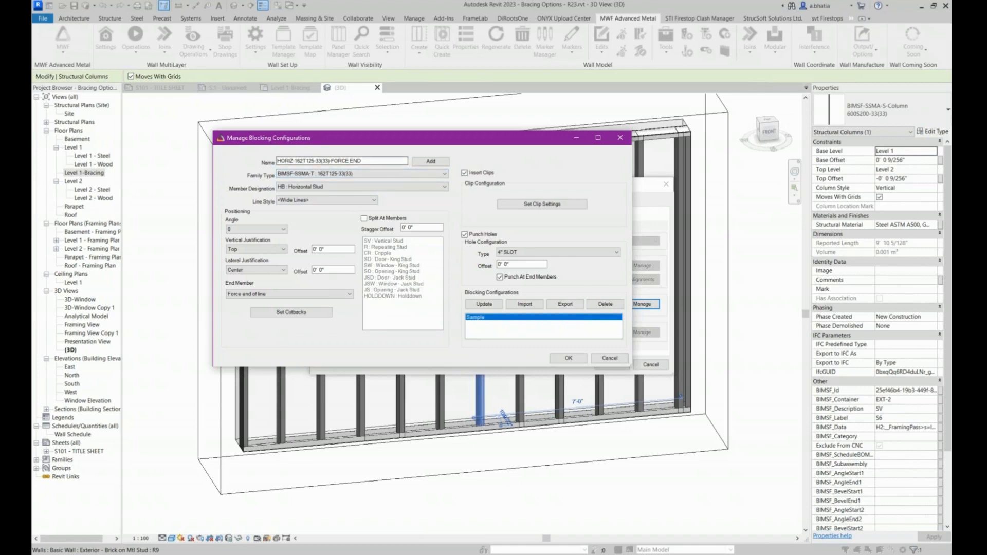
left_click(295, 190)
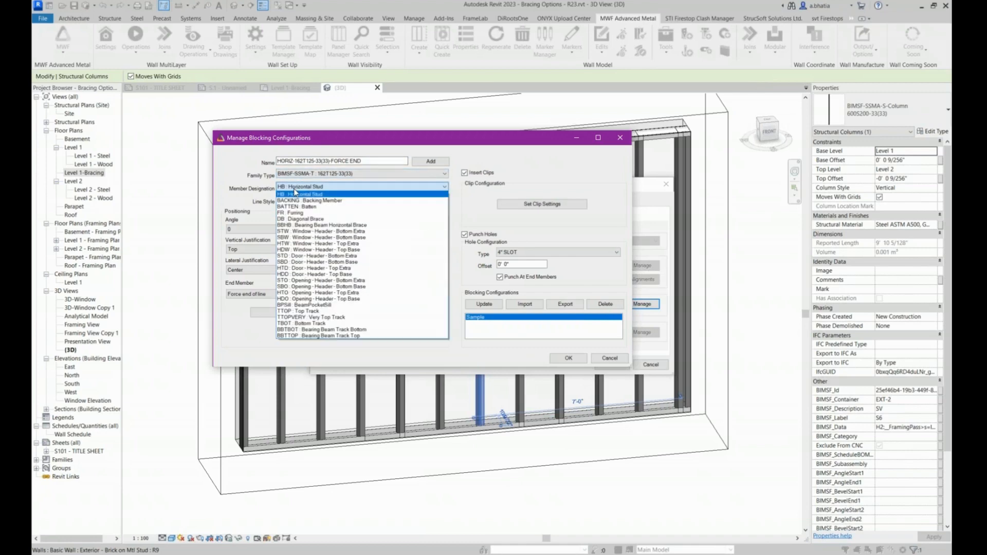
left_click(295, 191)
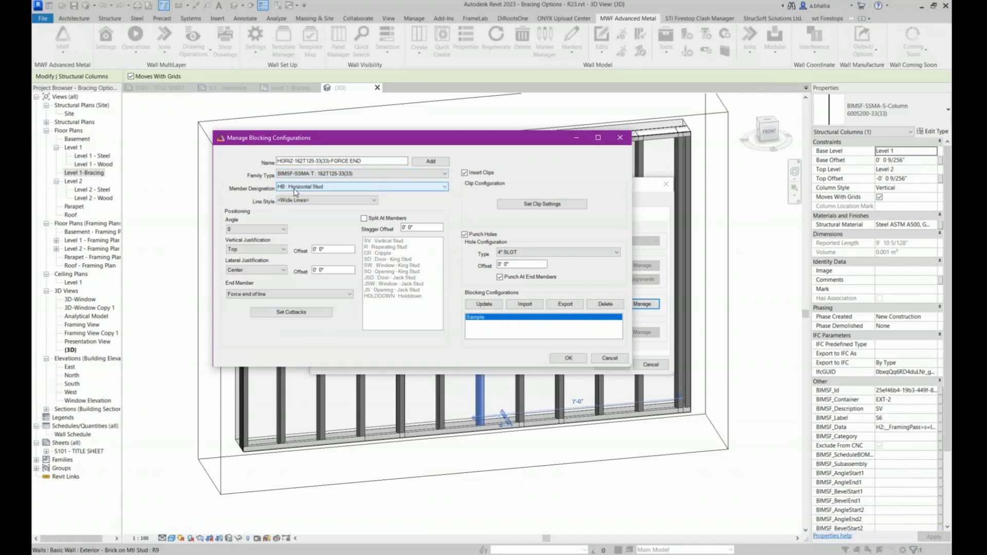
left_click(293, 201)
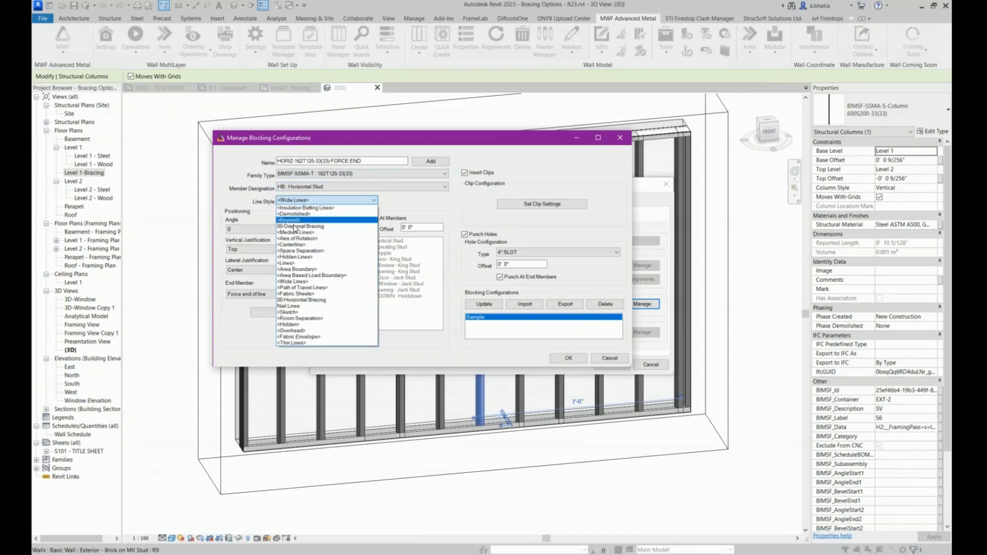
left_click(297, 301)
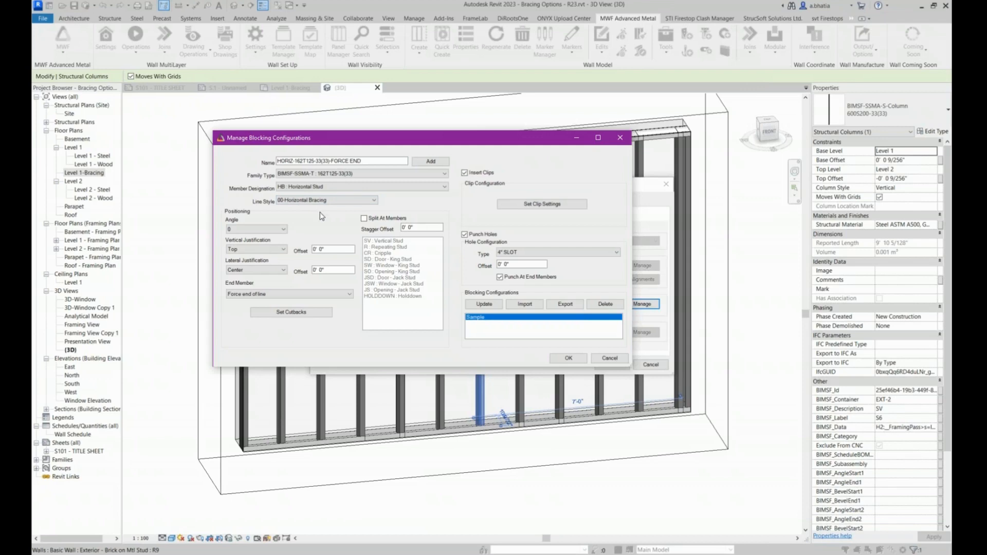
Step: Position the blocking at angle 270 with Top vertical and Center lateral justification, and set the end member to Force end of line
left_click(273, 232)
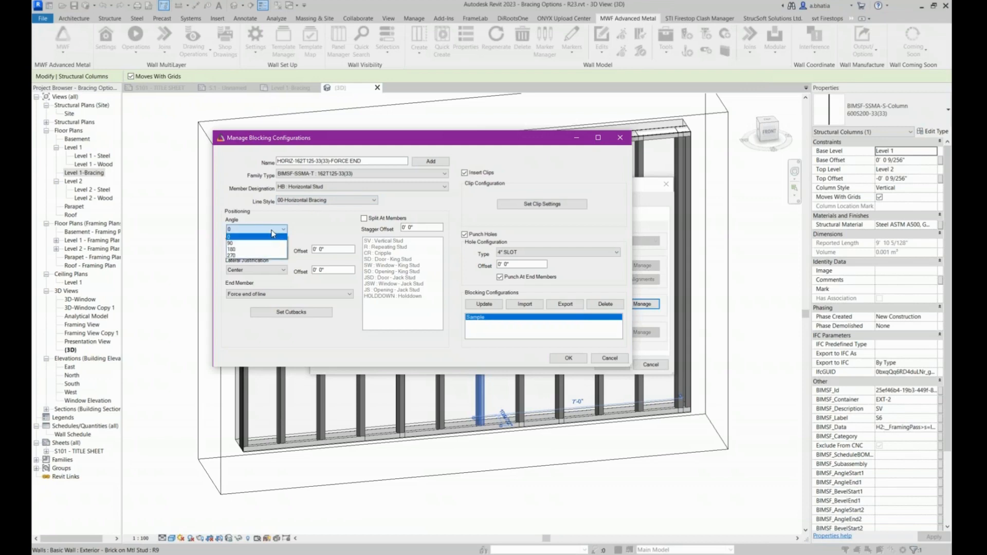
left_click(236, 256)
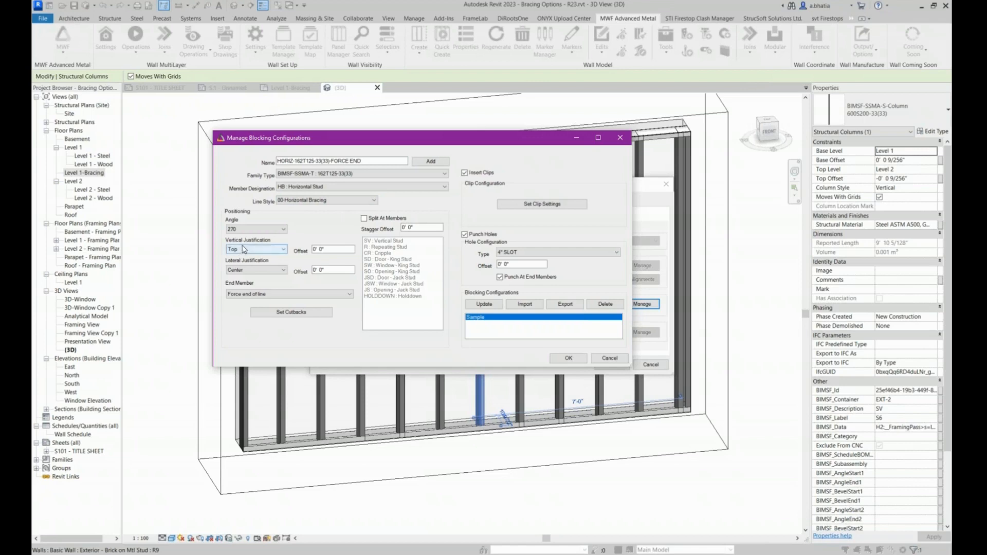
left_click(245, 250)
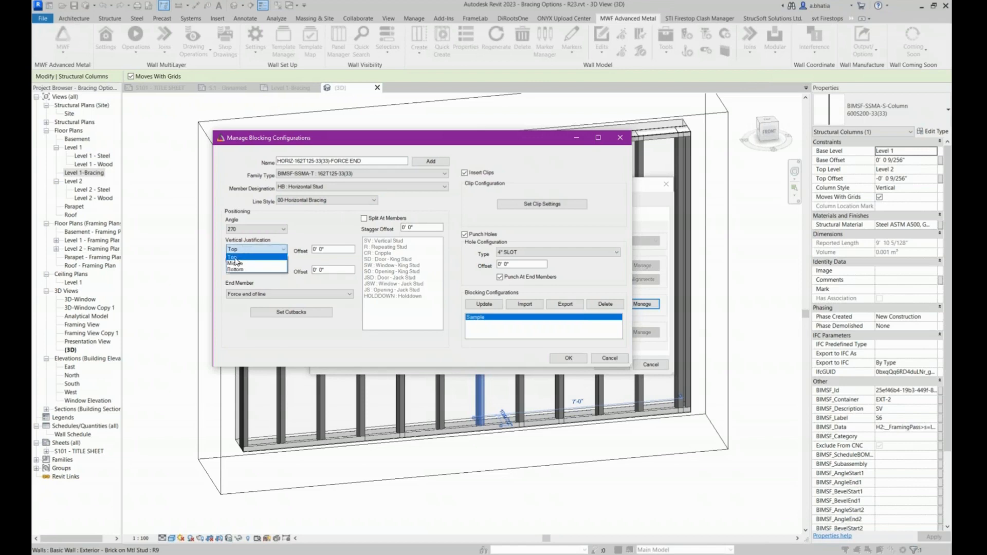
left_click(236, 258)
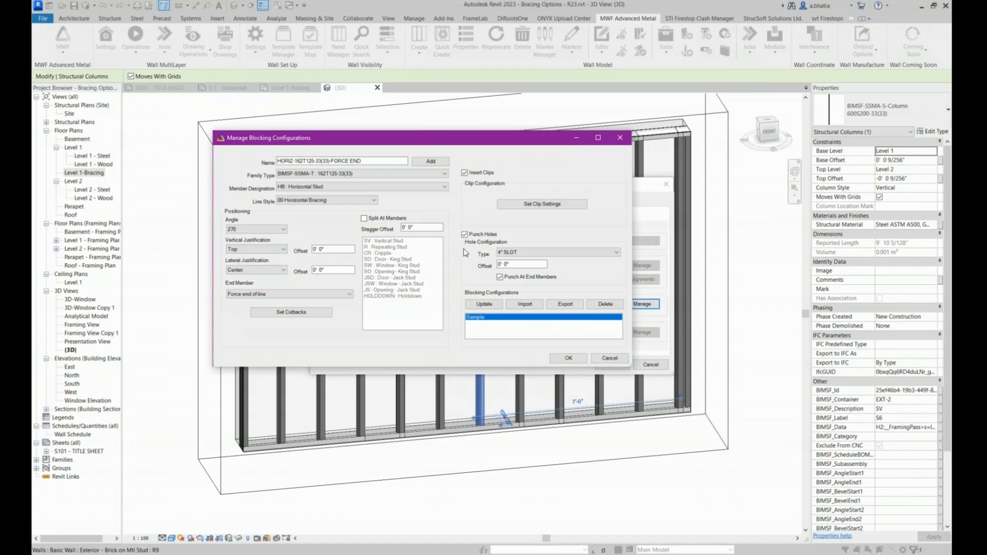
left_click(269, 272)
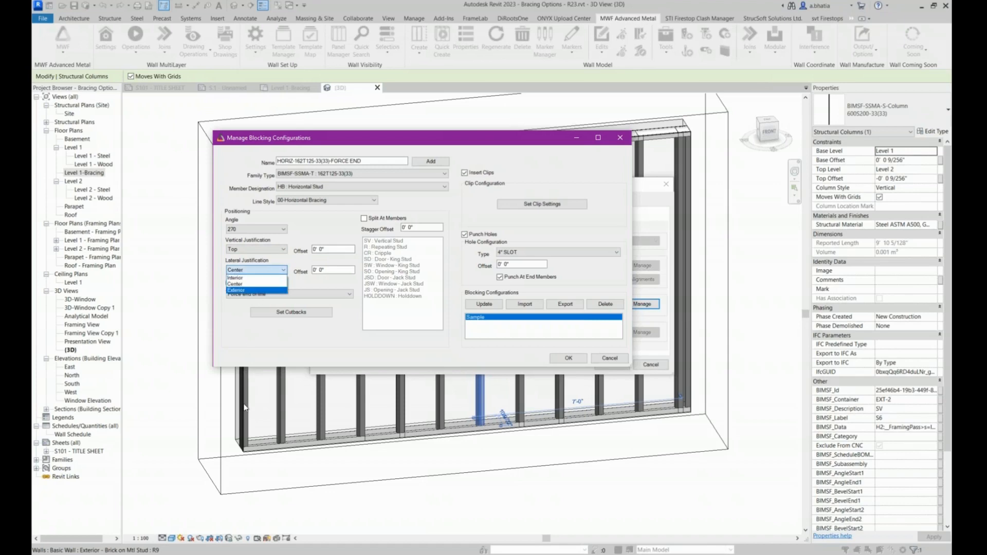
left_click(252, 284)
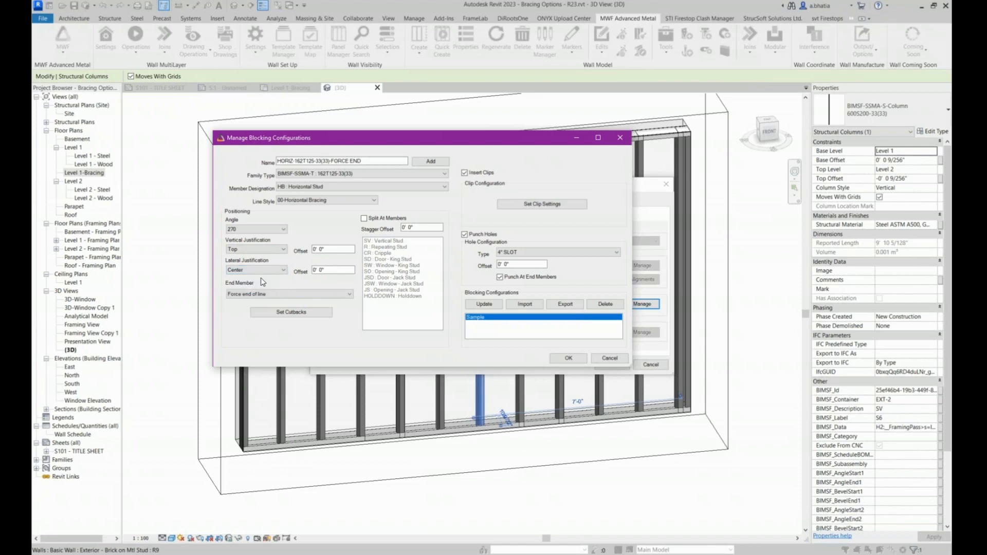
key("Tab")
key("Tab")
left_click(261, 294)
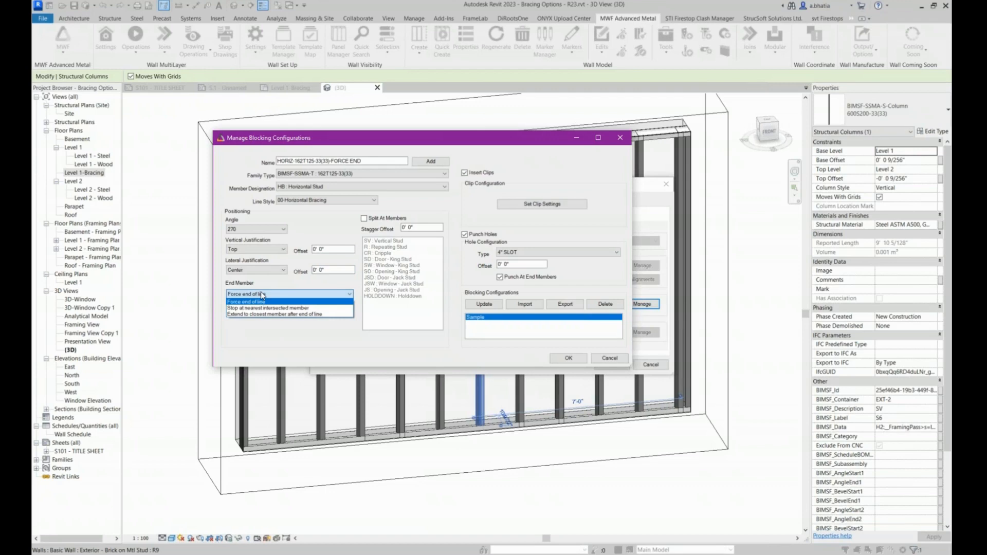
left_click(312, 303)
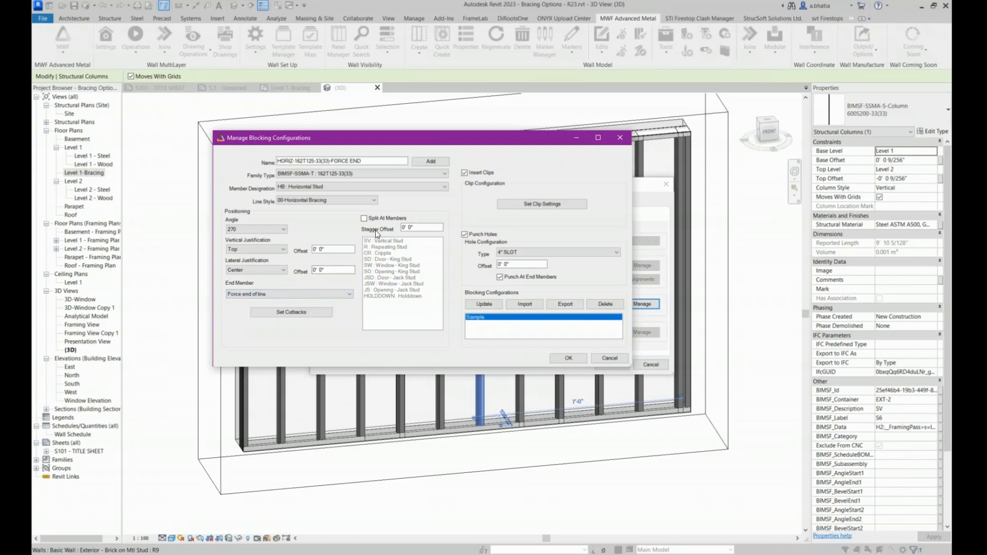
left_click(417, 229)
Step: Examine the clip settings of the CStud entry, including its member types, attachment side and preview, and accept them
left_click(518, 205)
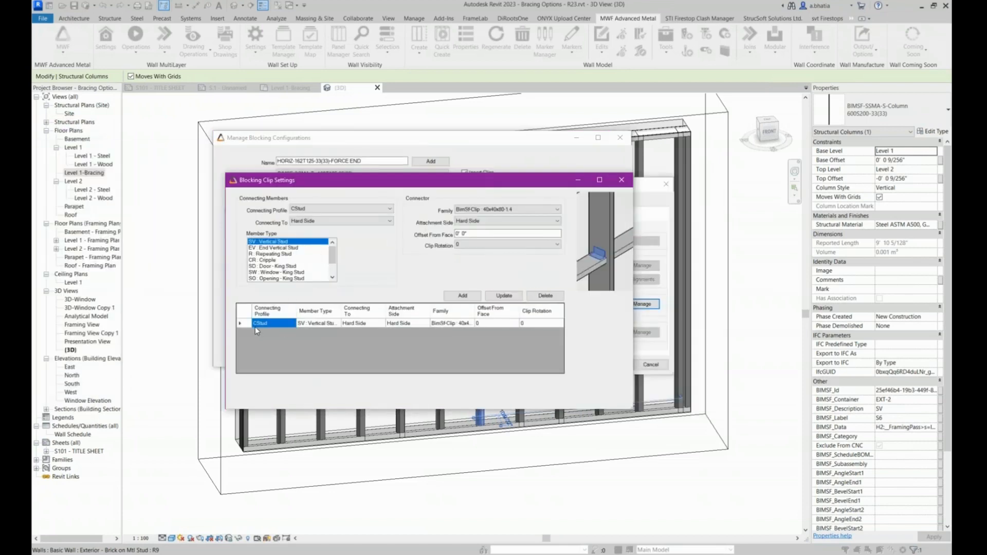
left_click(248, 325)
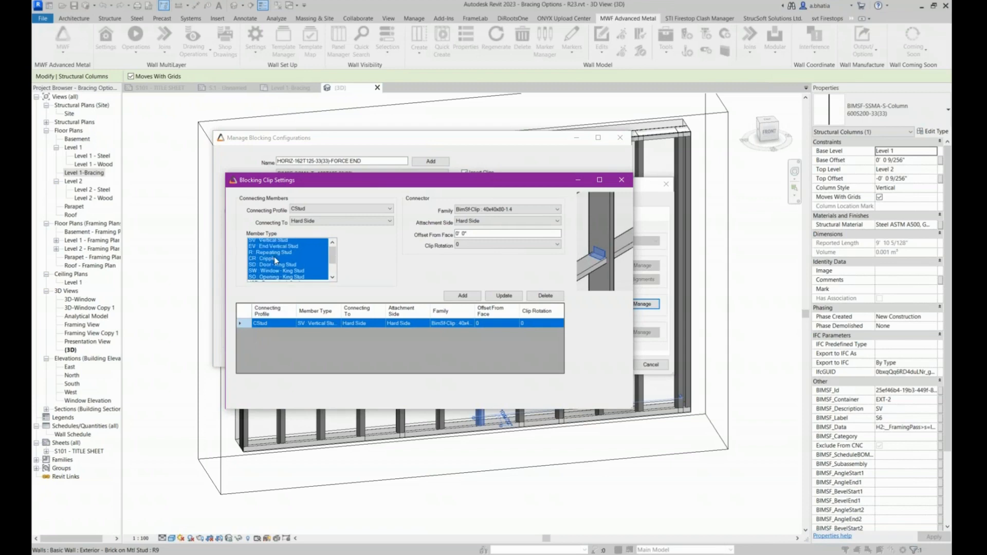
scroll(274, 247, "up", 1)
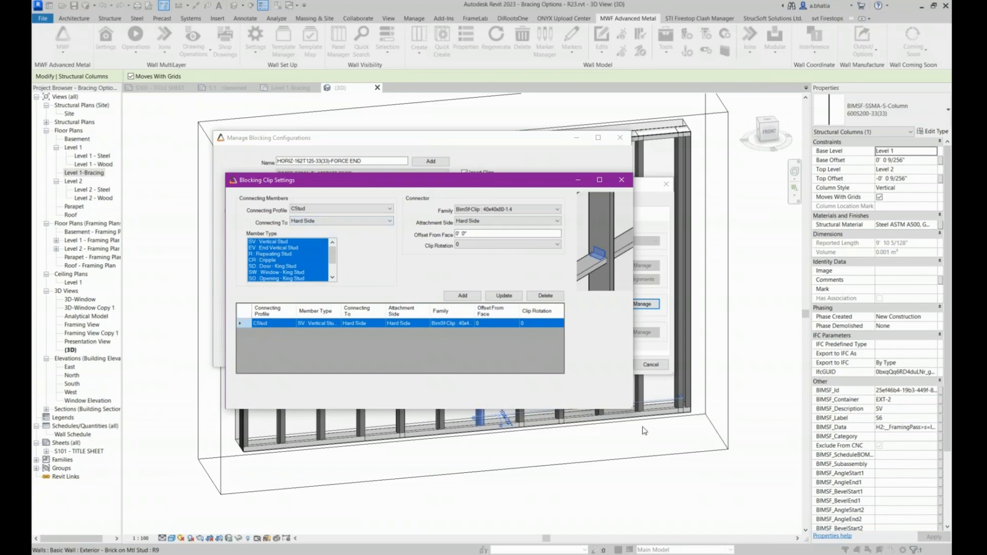
left_click_drag(632, 404, 734, 406)
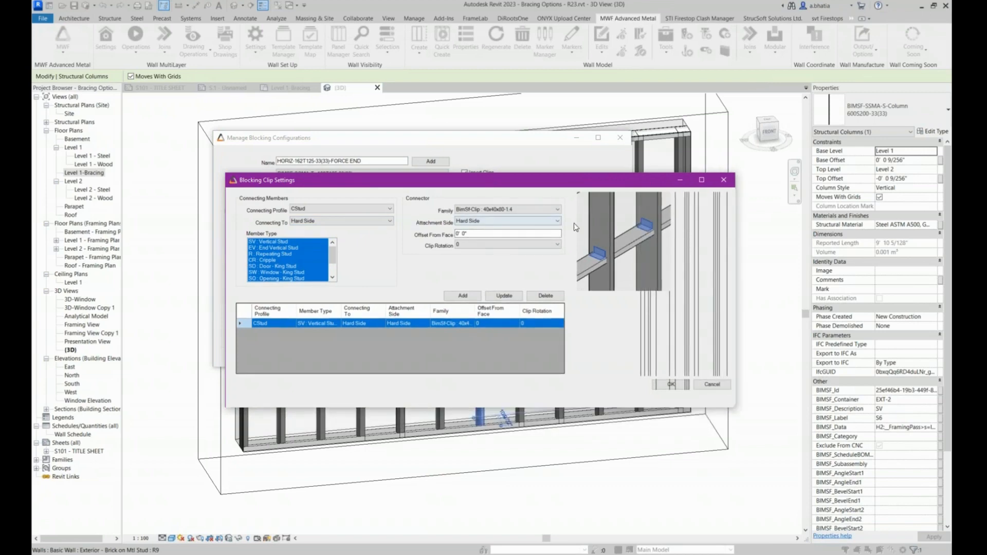
left_click(556, 224)
left_click(556, 224)
left_click(668, 386)
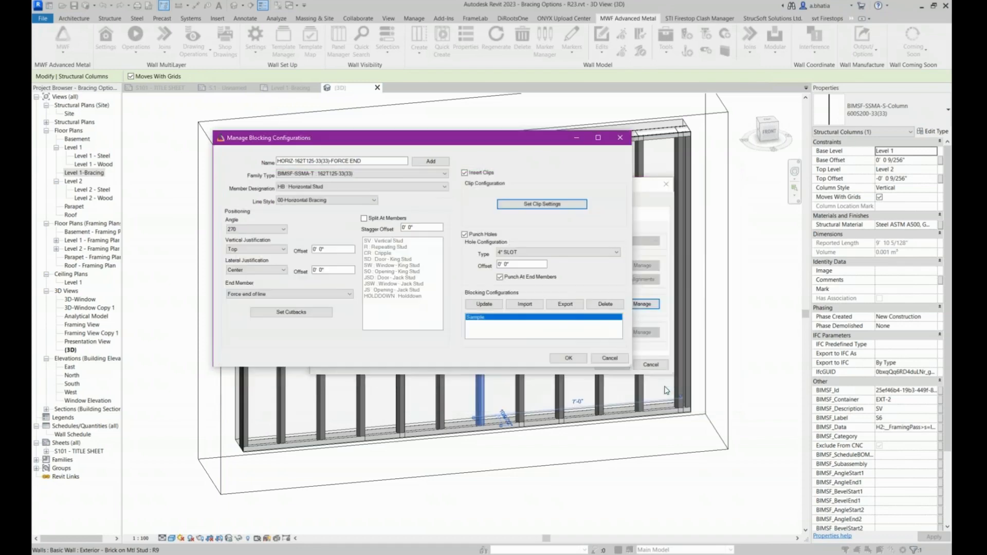
Step: Turn off hole punching at end members and add the FORCE END configuration to the blocking list
left_click(521, 279)
left_click(433, 163)
left_click(523, 319)
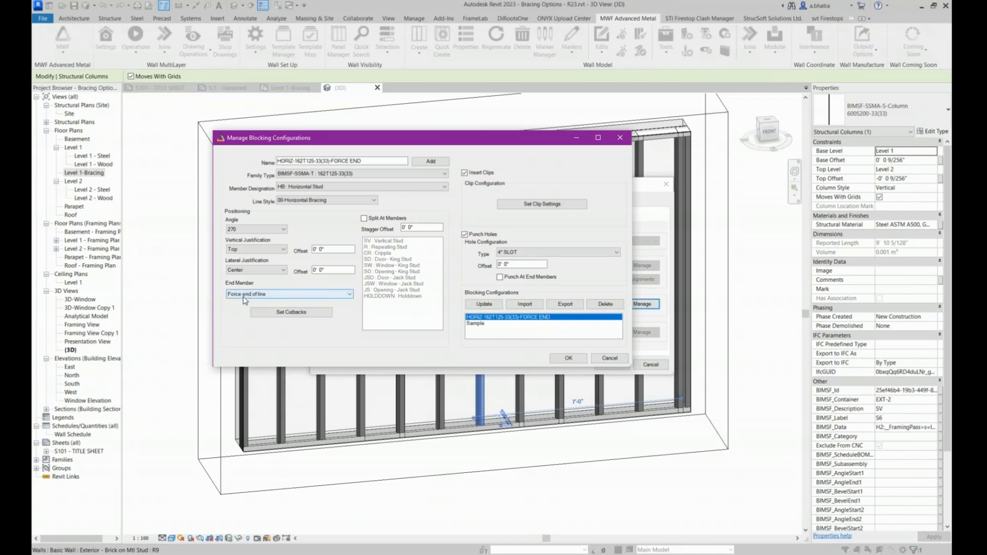
Step: Add a second configuration named HORIZ-162T125-33(33)-STOP NEAR with the end member set to Stop at nearest intersected member
left_click(325, 294)
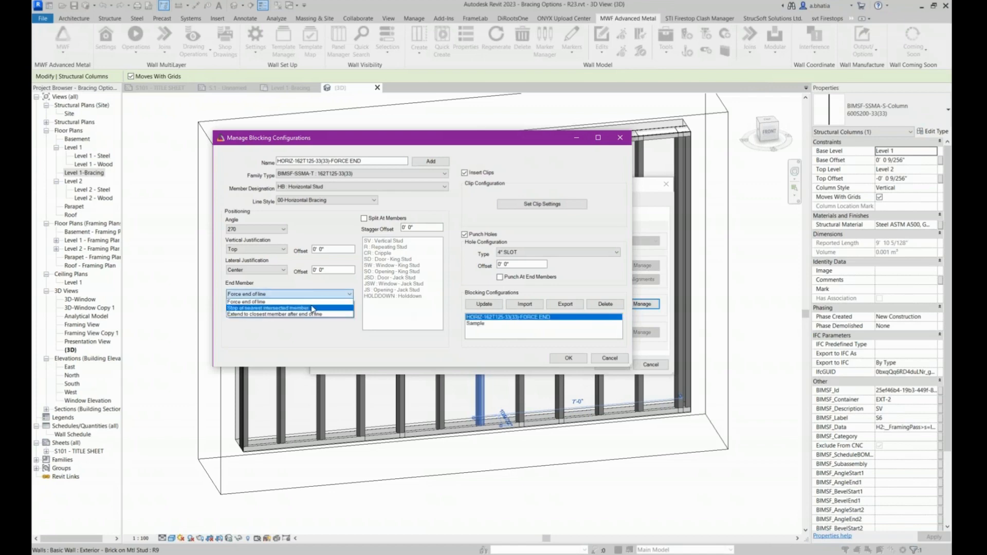
left_click(551, 319)
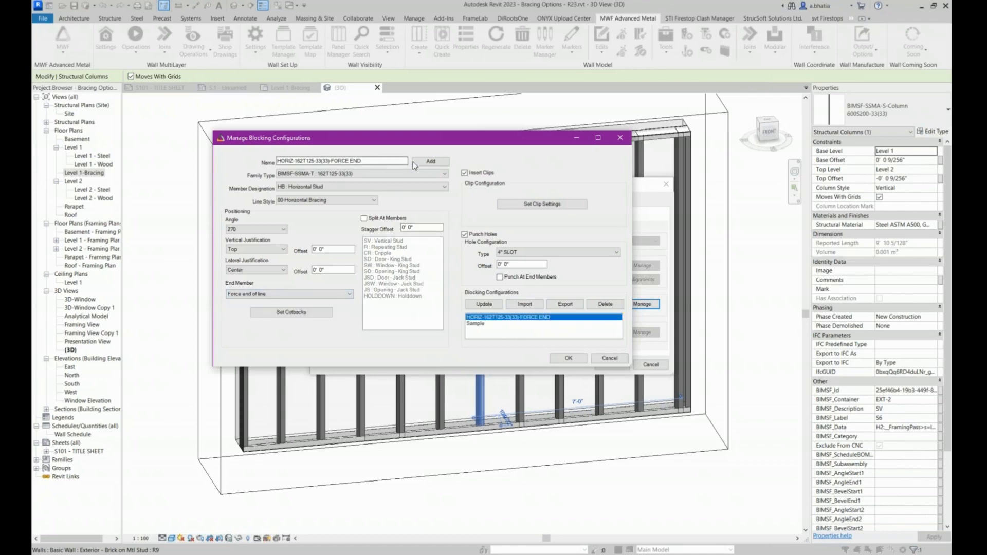
left_click(299, 295)
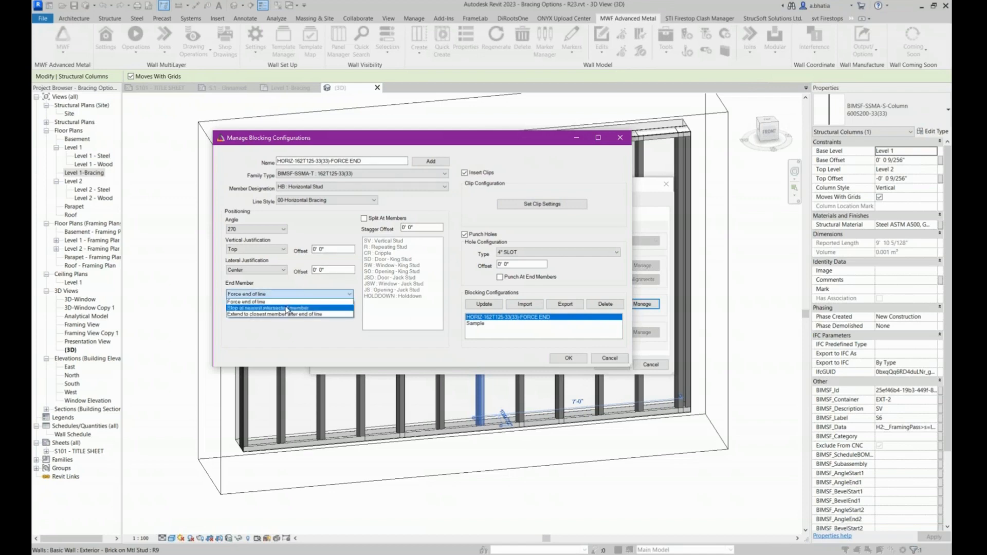
left_click(286, 309)
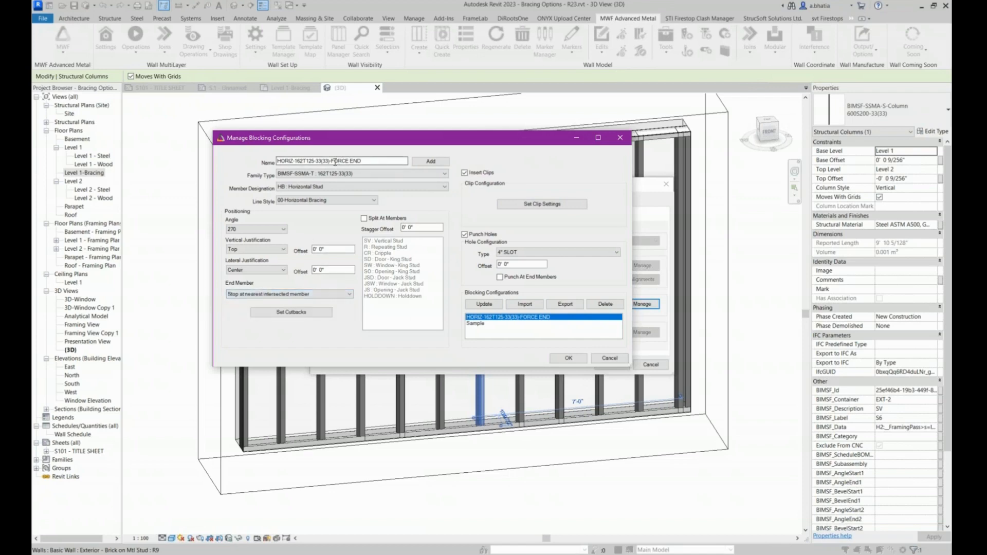
left_click_drag(331, 161, 364, 161)
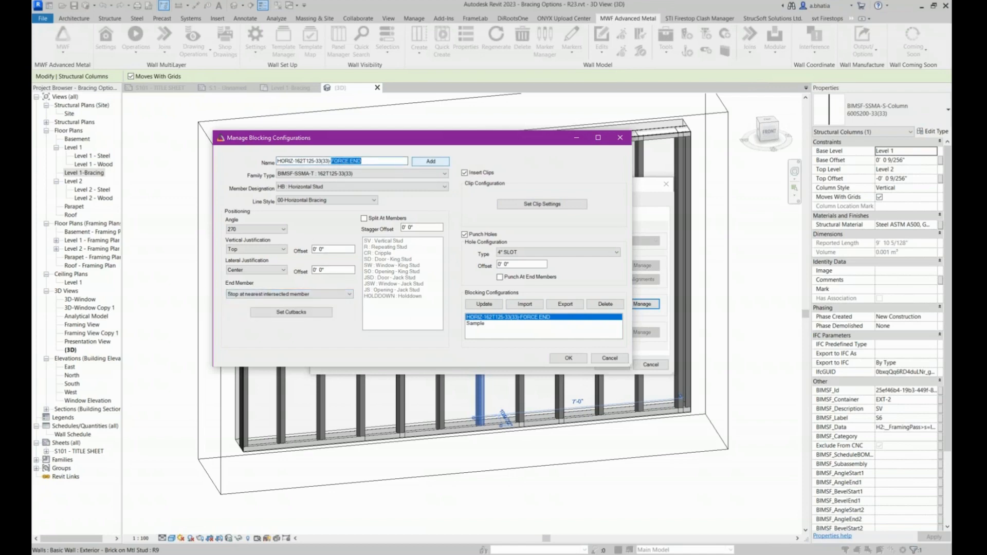
type("STOP NEAR")
left_click(435, 161)
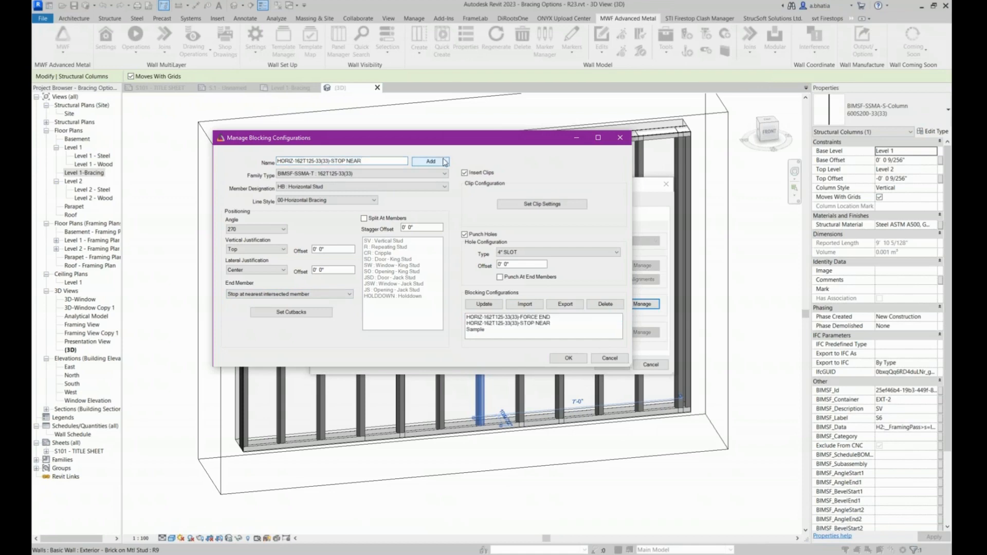
Step: Add a third configuration named HORIZ-162T125-33(33)-EXTEND with end member Extend to closest member after end of line, and save the configurations
left_click(535, 324)
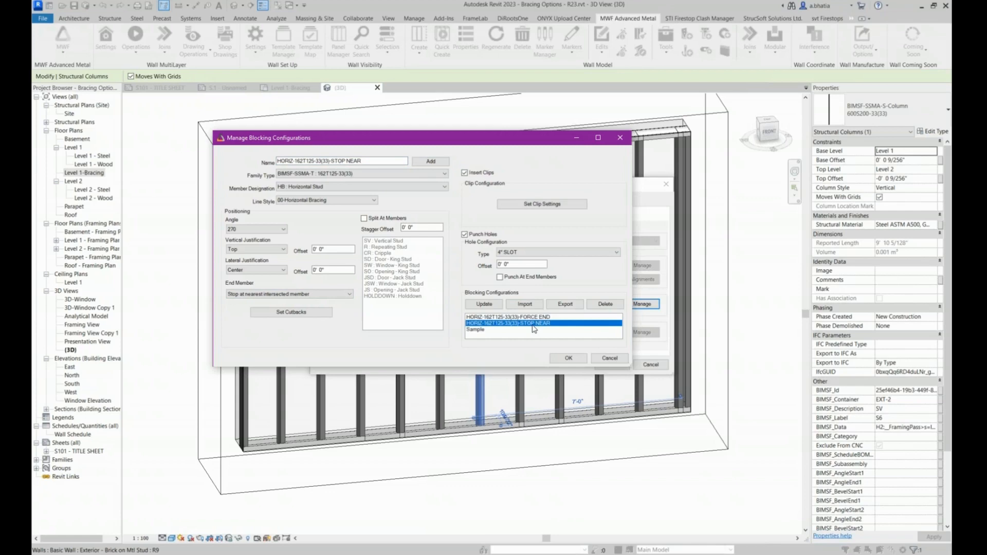
left_click(293, 296)
left_click(287, 315)
left_click_drag(333, 161, 407, 161)
type("EXTEND")
left_click(431, 161)
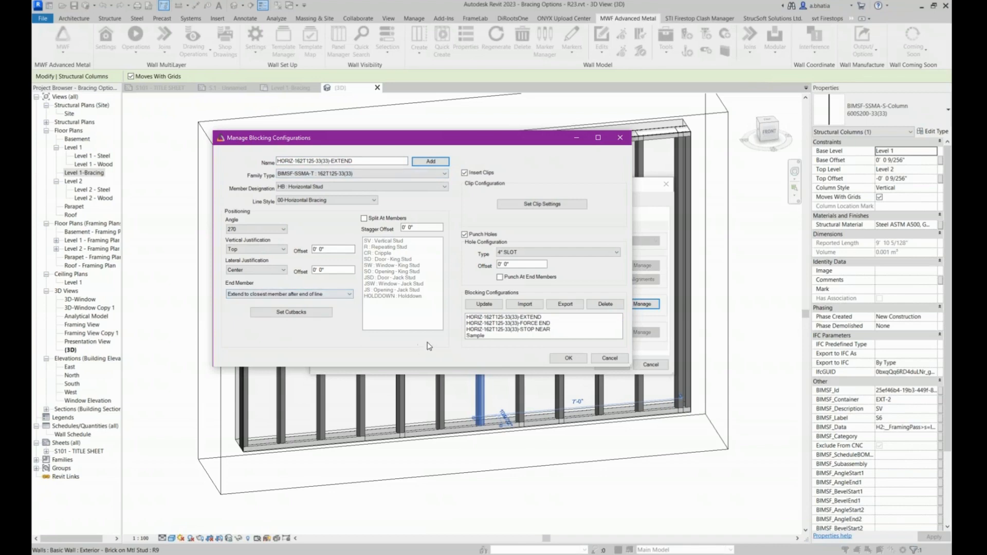
left_click(555, 360)
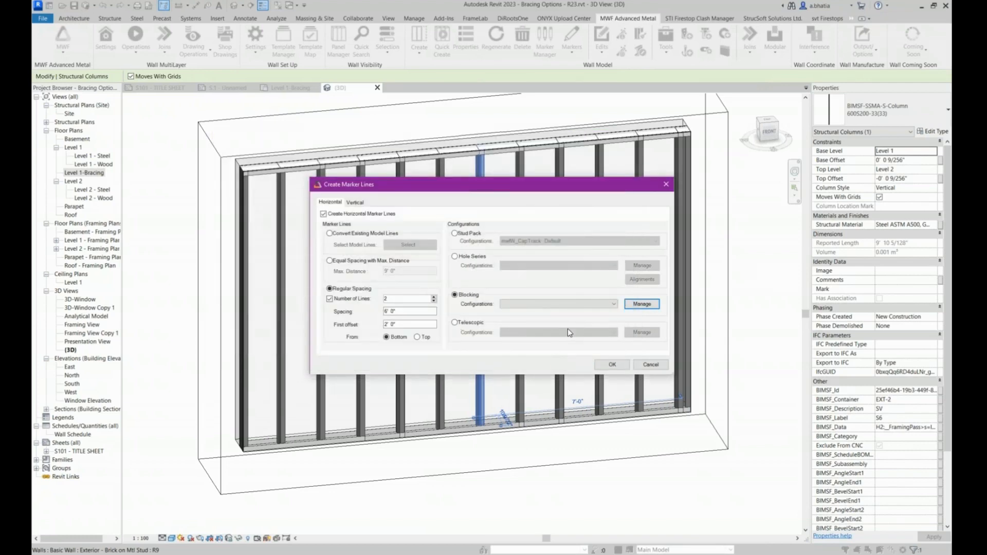
Step: Assign the HORIZ-162T125-33(33)-FORCE END blocking configuration to the horizontal marker lines and create them
left_click(566, 305)
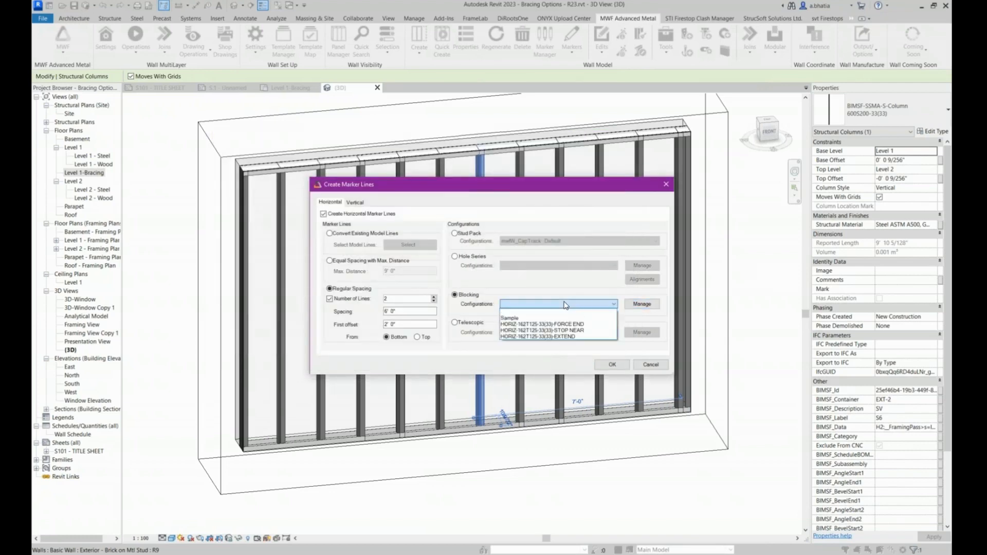
left_click(539, 325)
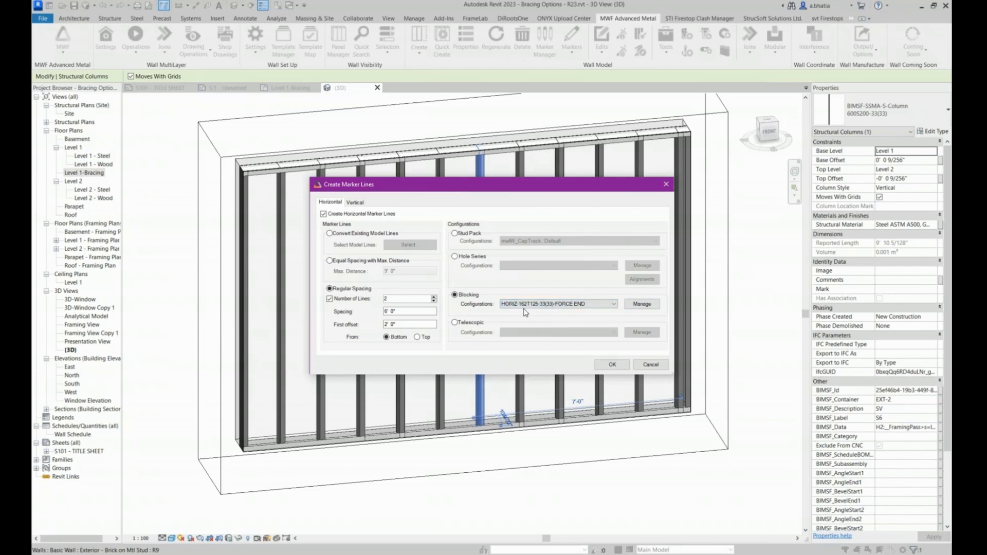
left_click(605, 366)
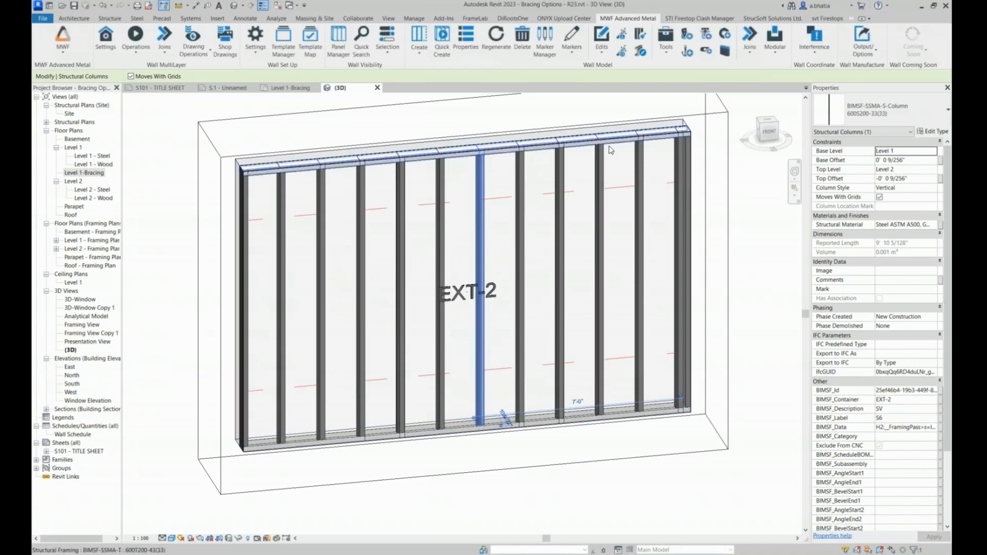
Step: In the front view, copy the lower marker line of EXT-2 upward by 3' to add a middle line
left_click(771, 133)
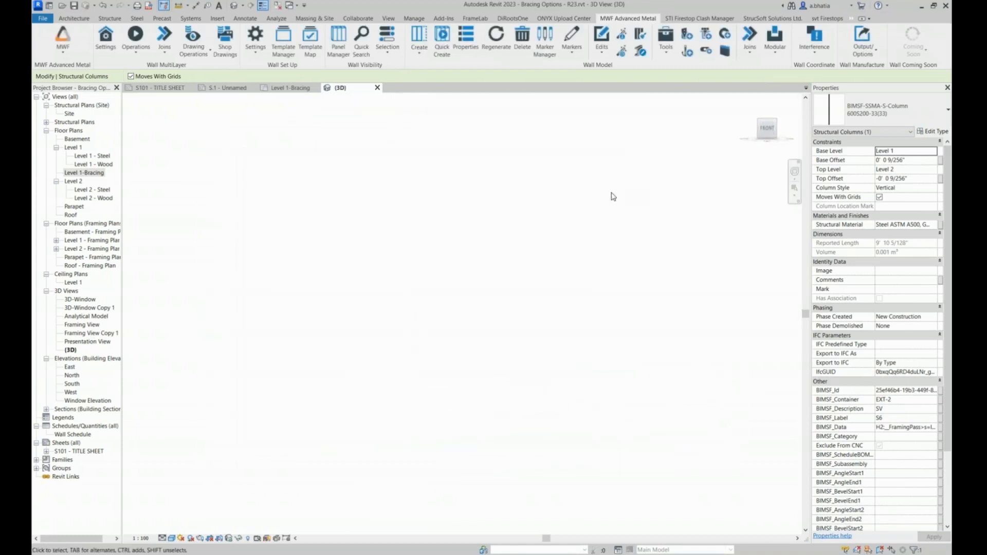
scroll(437, 236, "down", 3)
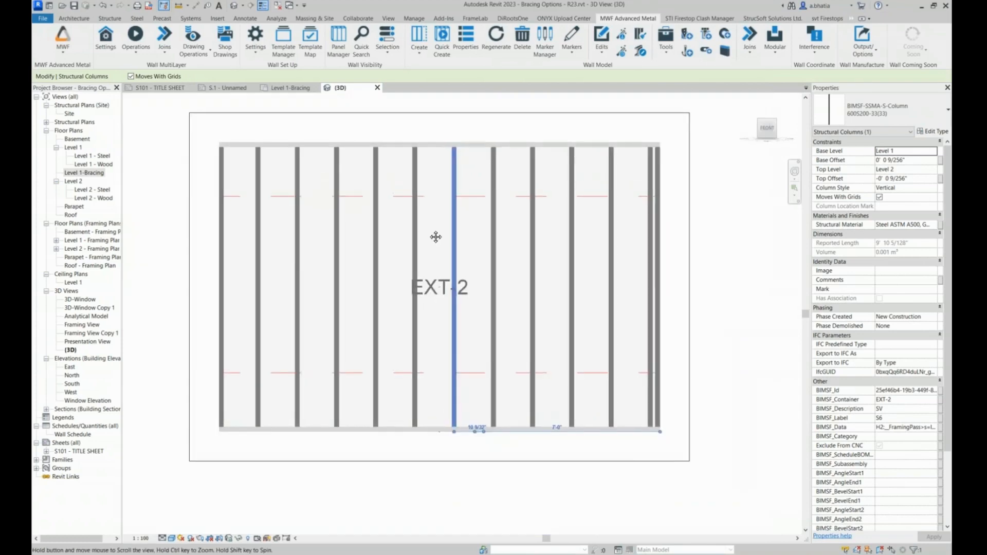
left_click(348, 389)
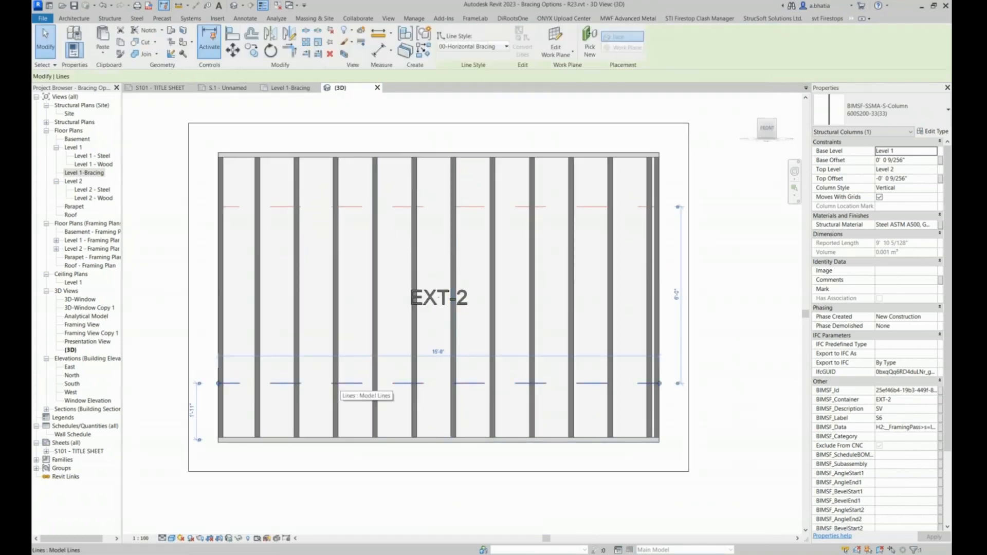
left_click(251, 50)
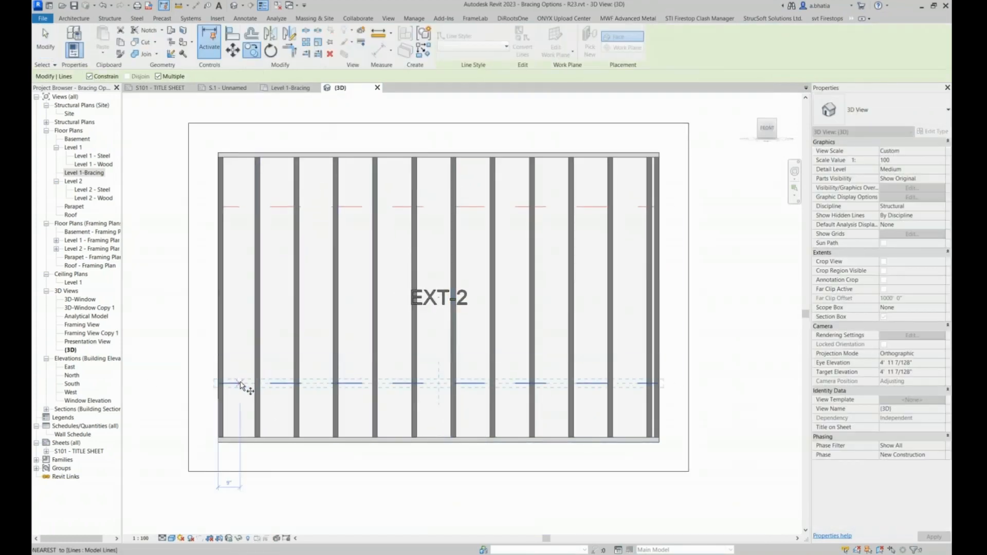
left_click(246, 385)
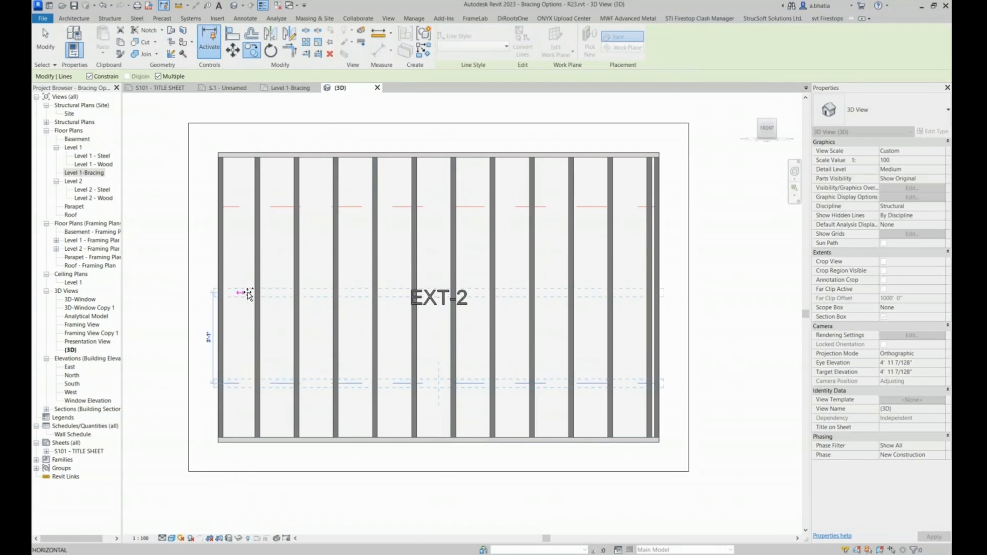
type("3")
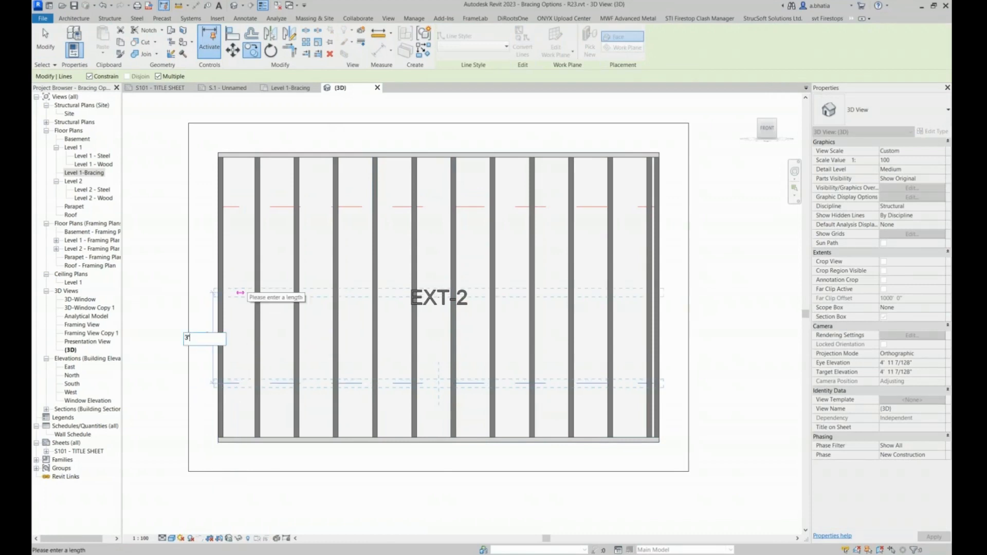
key("Return")
key("Escape")
key("Escape")
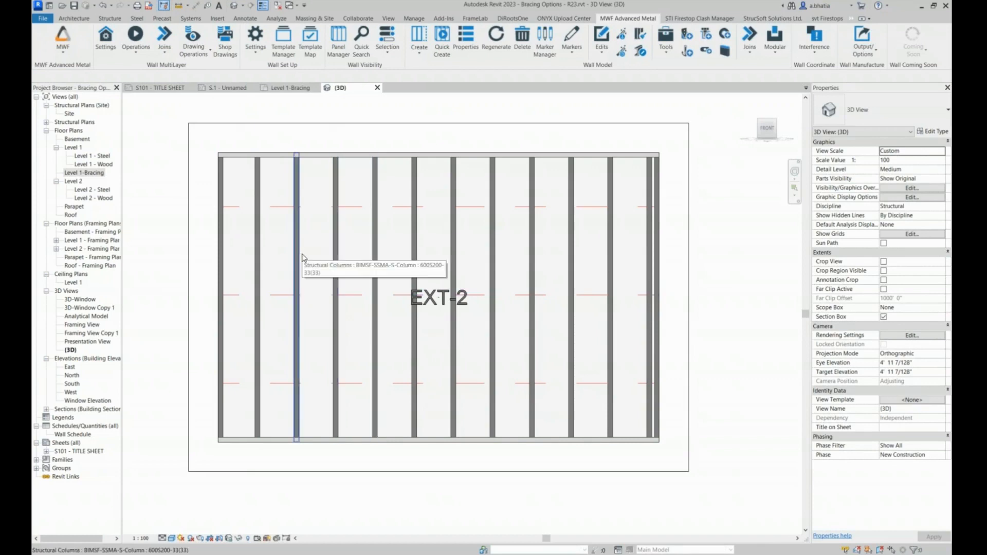
middle_click_drag(308, 255, 332, 268)
middle_click_drag(528, 192, 496, 185)
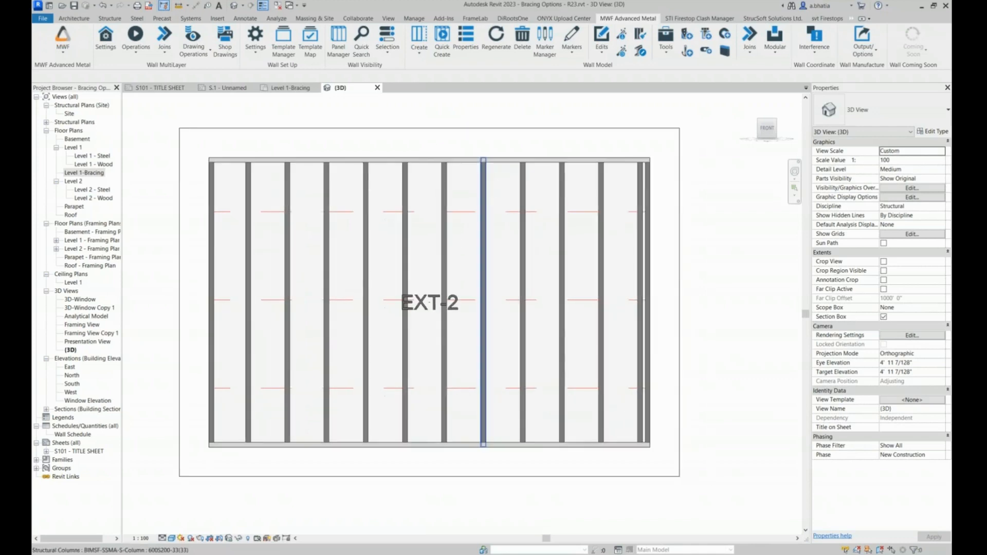
left_click(484, 192)
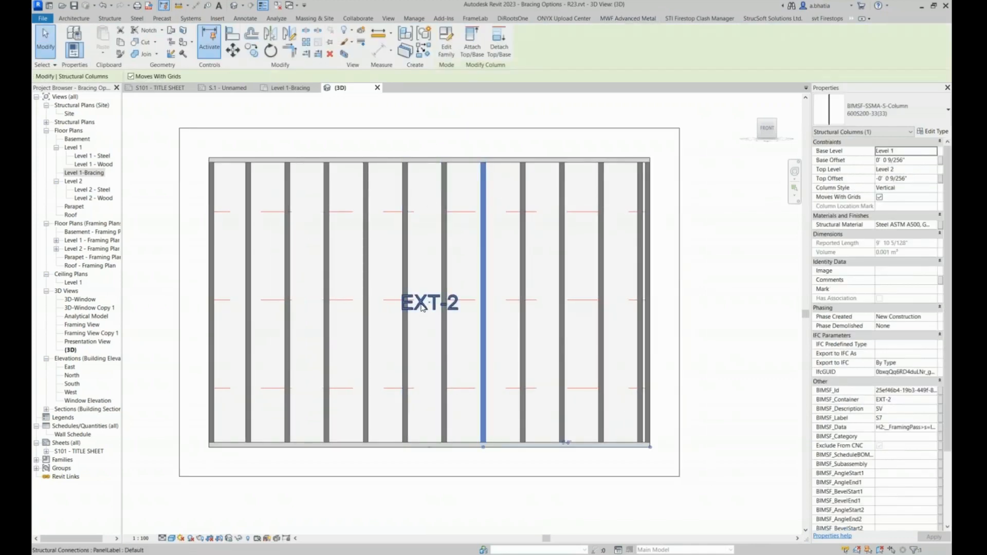
left_click(424, 243)
Step: Set the middle marker line's blocking configuration to HORIZ-162T125-33(33)-STOP NEAR
middle_click_drag(343, 213, 381, 217)
left_click(389, 216)
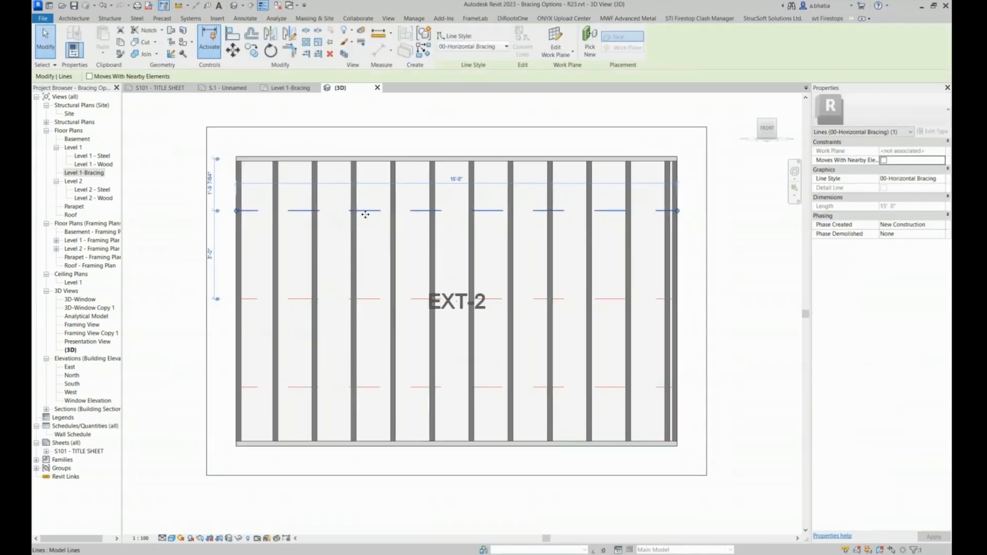
left_click(616, 18)
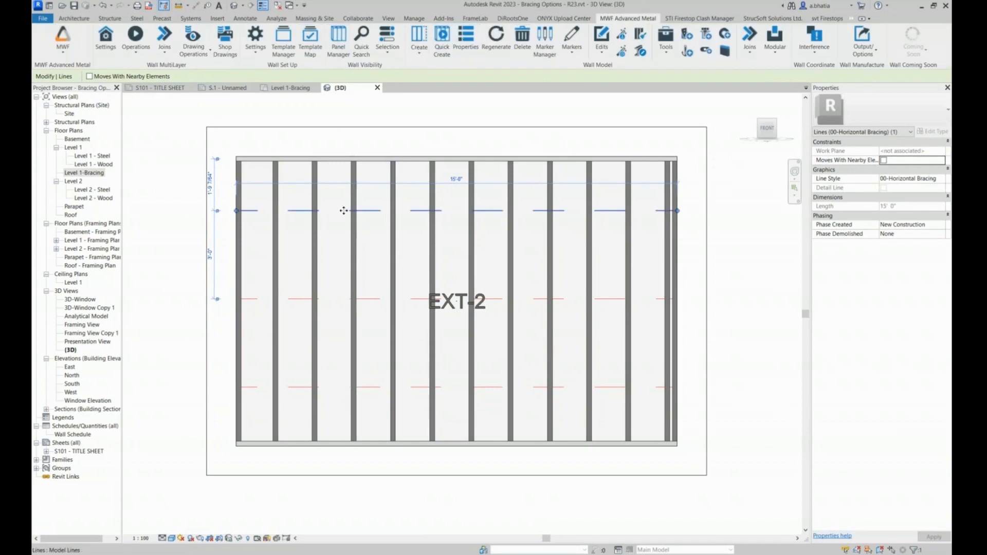
left_click_drag(343, 211, 335, 304)
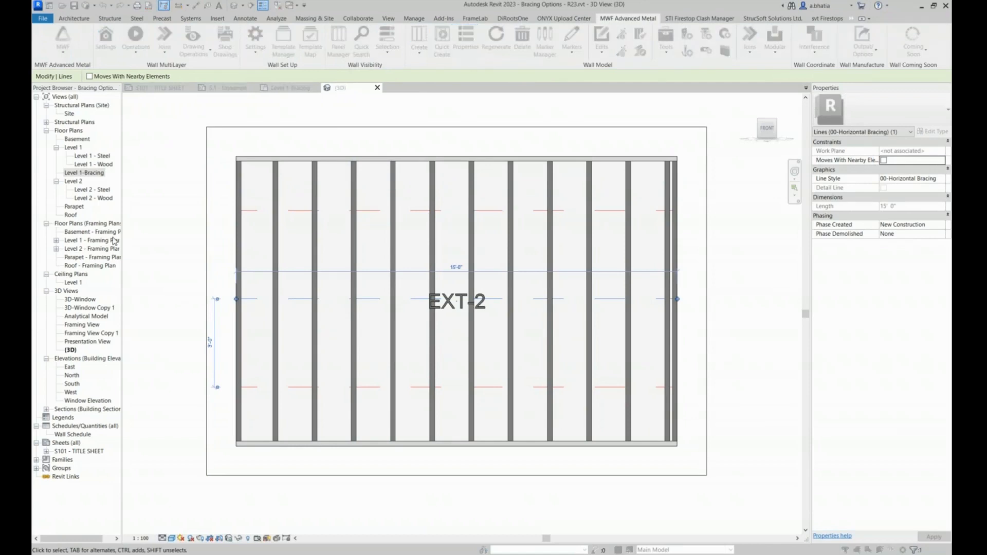
mouse_move(161, 76)
left_mouse_down()
mouse_move(296, 50)
mouse_move(204, 112)
left_mouse_up()
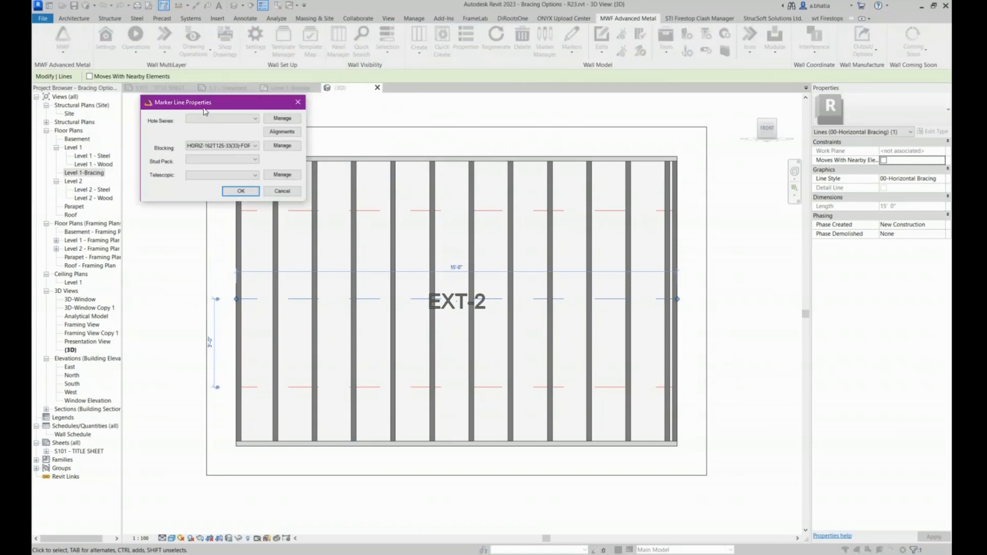
left_click(214, 143)
left_click(214, 174)
left_click(229, 191)
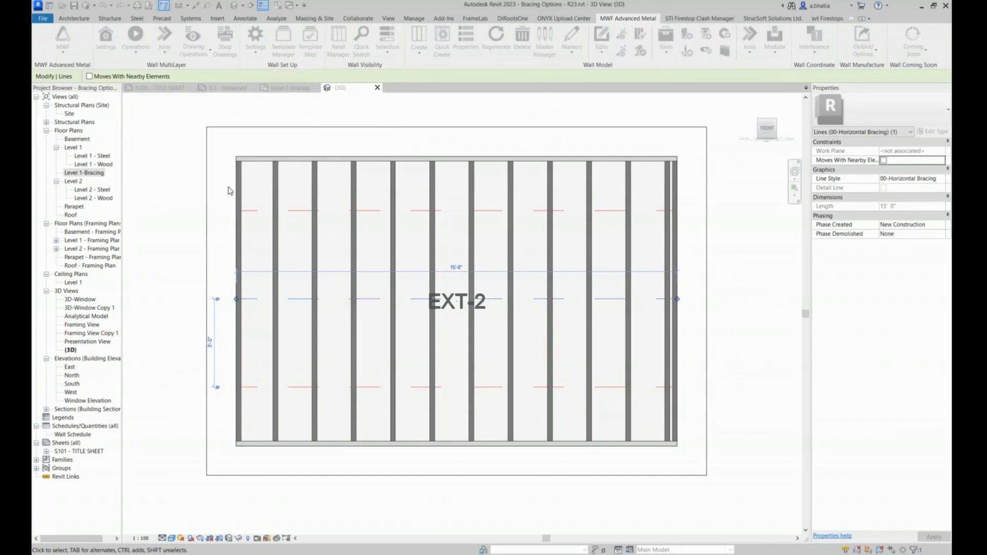
Step: Set the lowest marker line's blocking configuration to HORIZ-162T125-33(33)-EXTEND
left_click(290, 387)
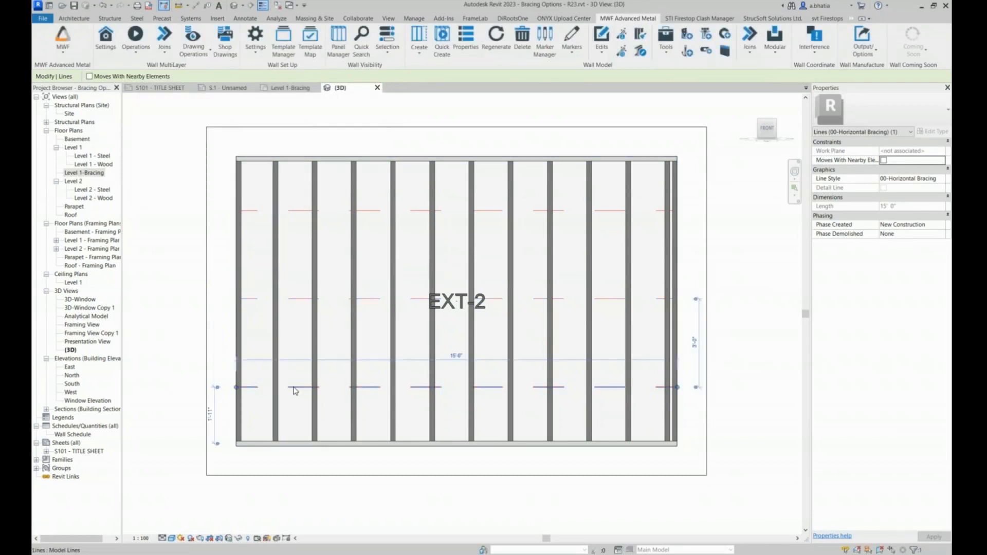
left_click(419, 41)
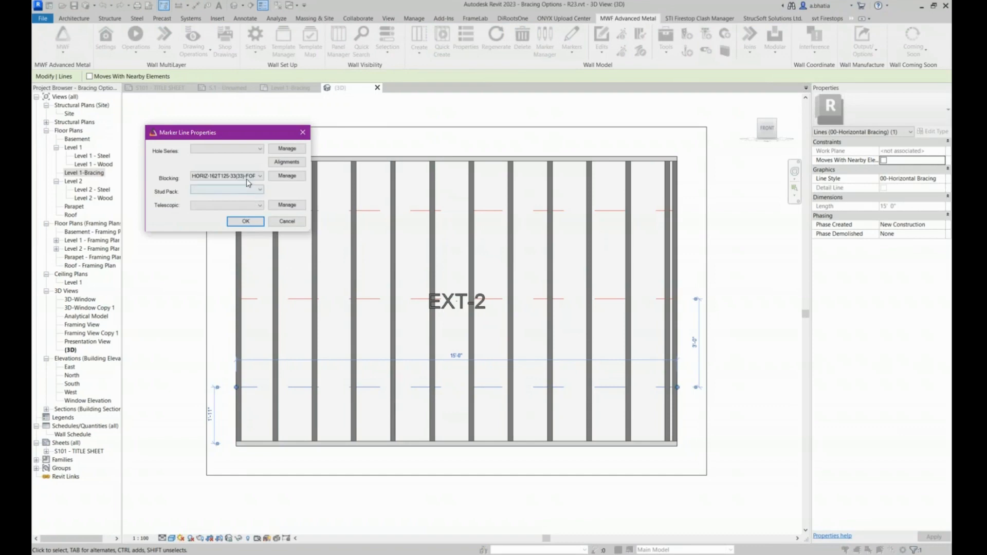
left_click(247, 177)
left_click(239, 212)
left_click(233, 223)
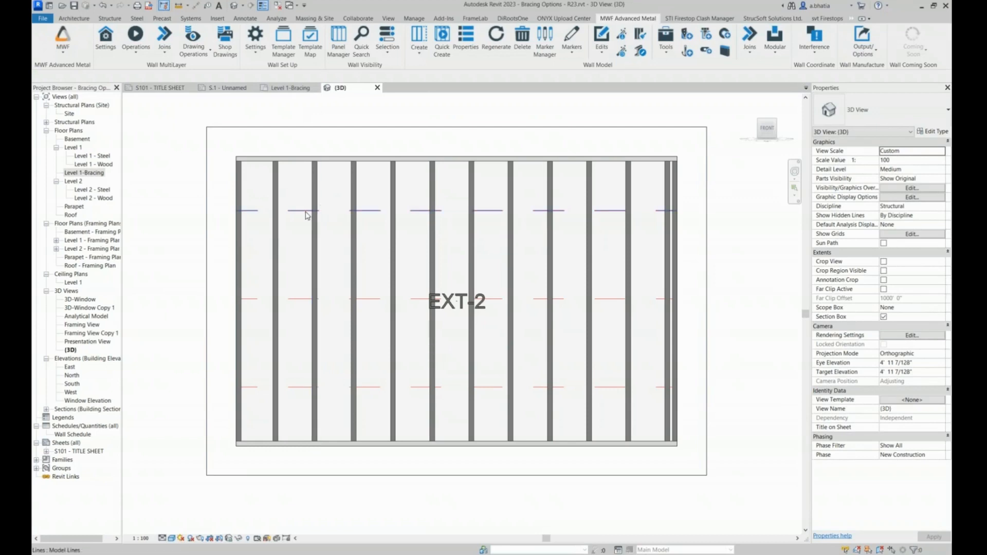
Step: Pull the left ends of all three marker lines in between the third and fourth studs, leaving each about 11'-8" long
left_click(245, 211)
left_click_drag(238, 211, 334, 209)
left_click(373, 299)
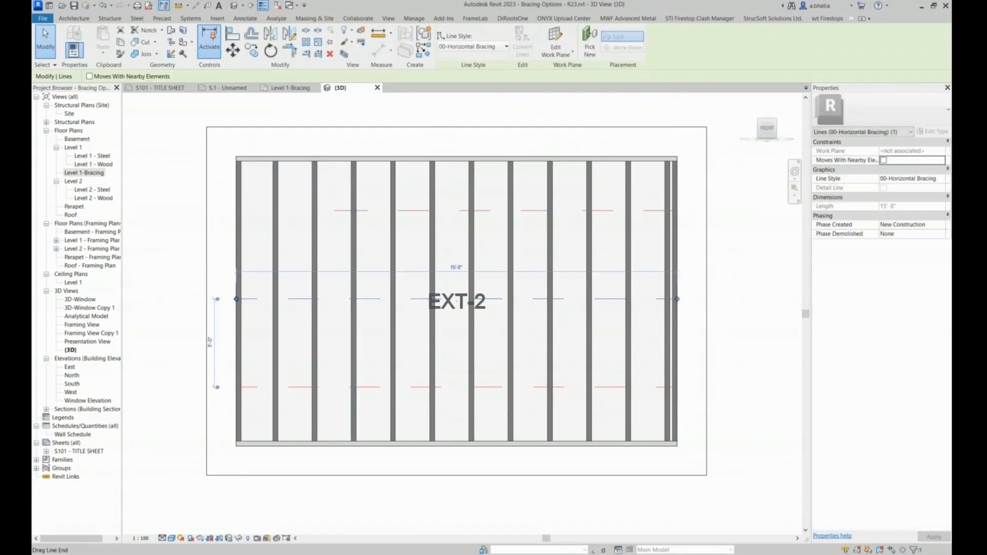
left_click_drag(243, 300, 335, 299)
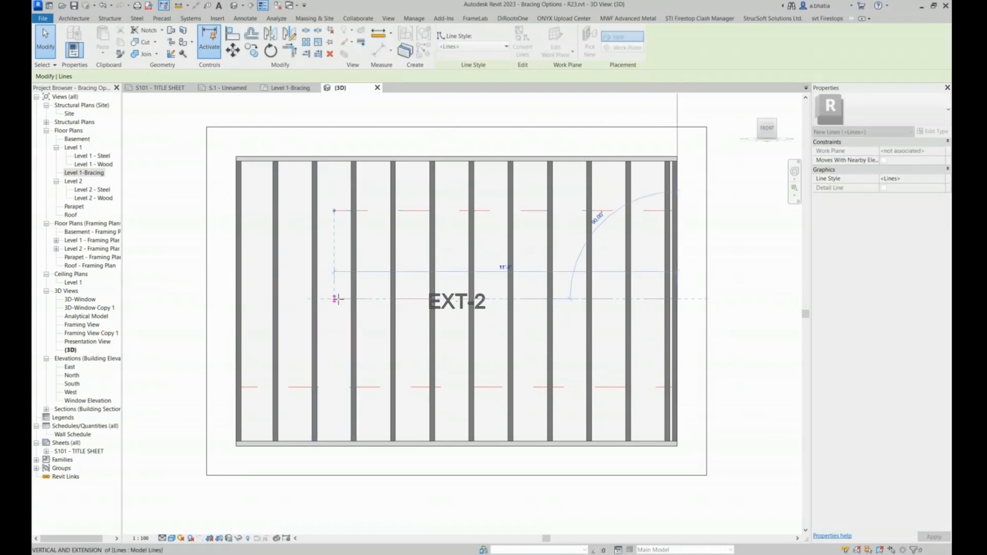
left_click(374, 388)
left_click_drag(238, 387, 334, 386)
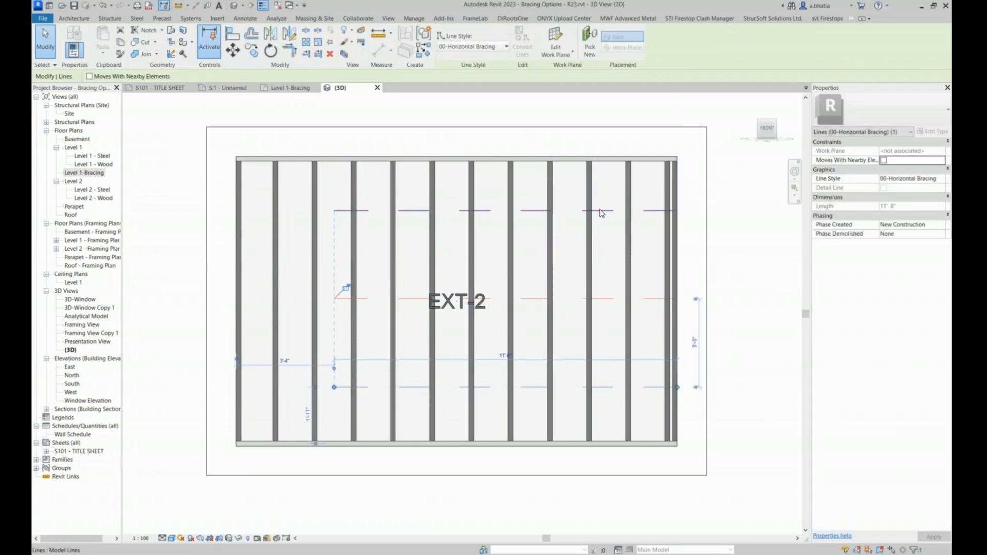
Step: Pull the right ends of all three marker lines inward to the bay left of the last interior stud, leaving each about 9'-3" long
left_click(630, 210)
left_click_drag(676, 211, 606, 210)
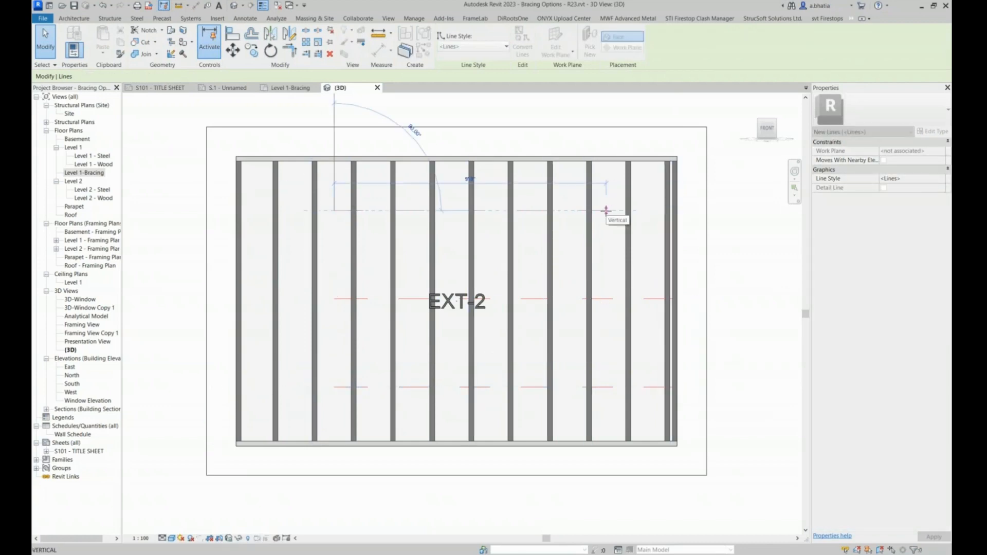
left_click(659, 298)
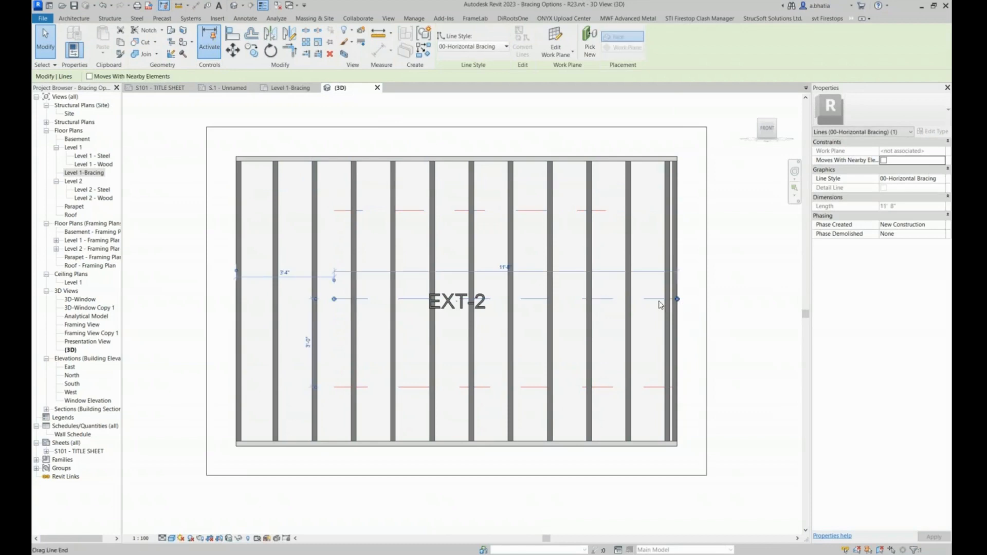
left_click_drag(666, 300, 621, 301)
left_click(623, 386)
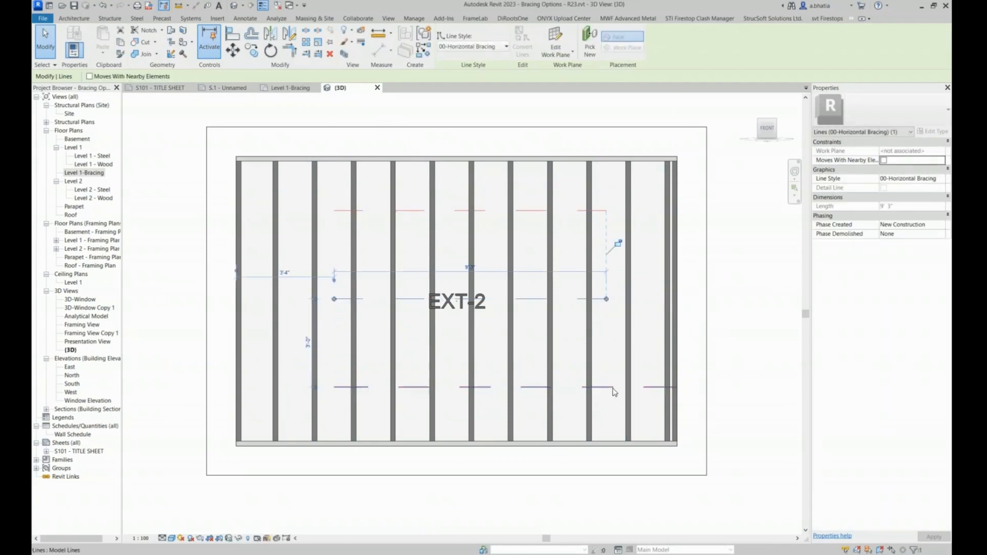
left_click_drag(677, 387, 606, 386)
left_click(358, 153)
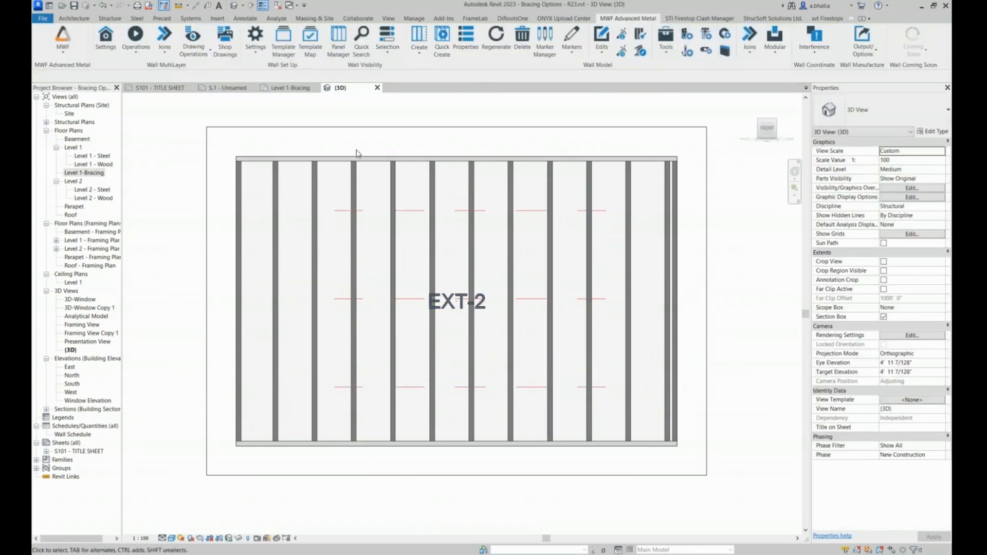
Step: Regenerate the EXT-2 panel from one of its studs so the blocking is built along the three marker lines
left_click(394, 209)
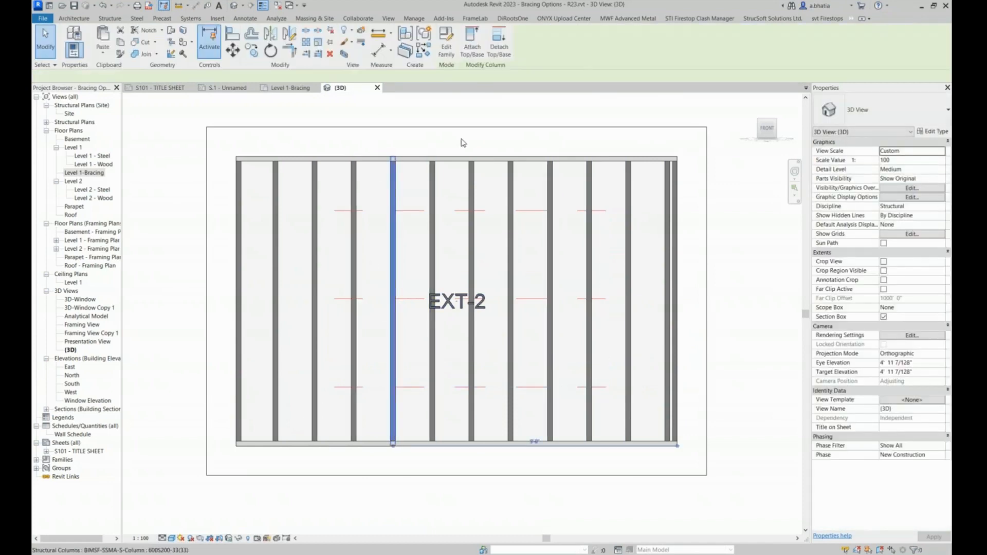
left_click(628, 18)
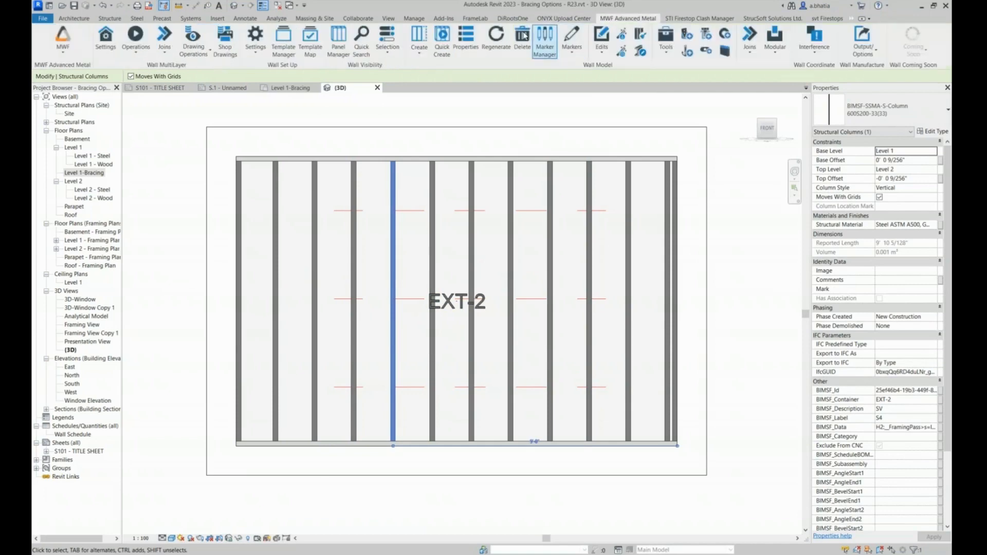
left_click(496, 38)
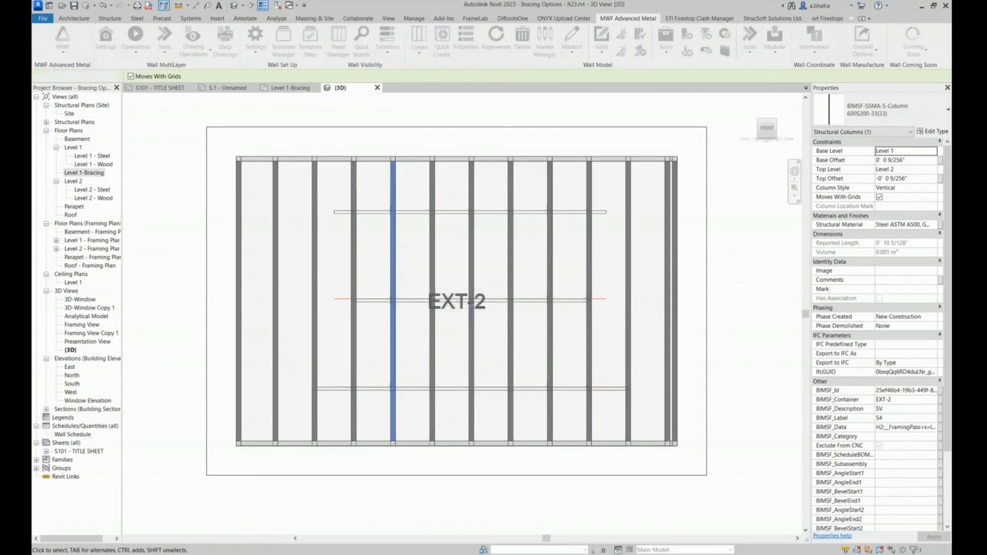
Step: Delete the upper 162T125-33(33) blocking track to inspect where its marker line ends, and undo the deletion
scroll(343, 200, "up", 8)
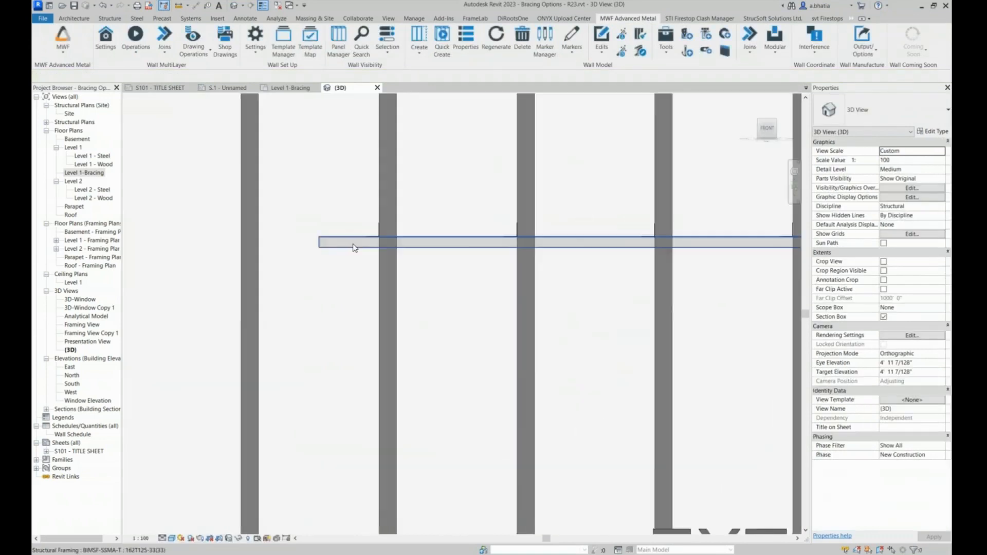
scroll(304, 238, "up", 3)
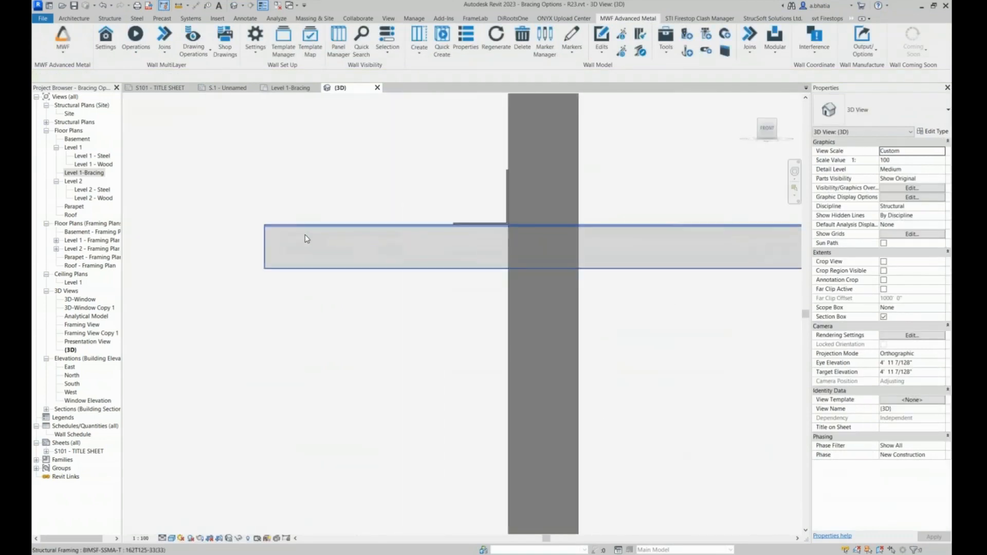
left_click(280, 265)
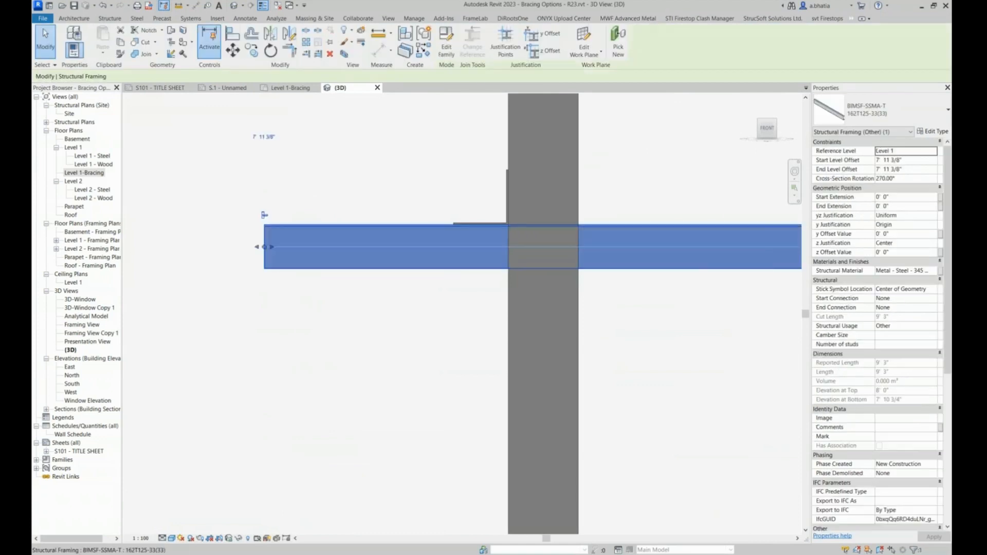
key("Delete")
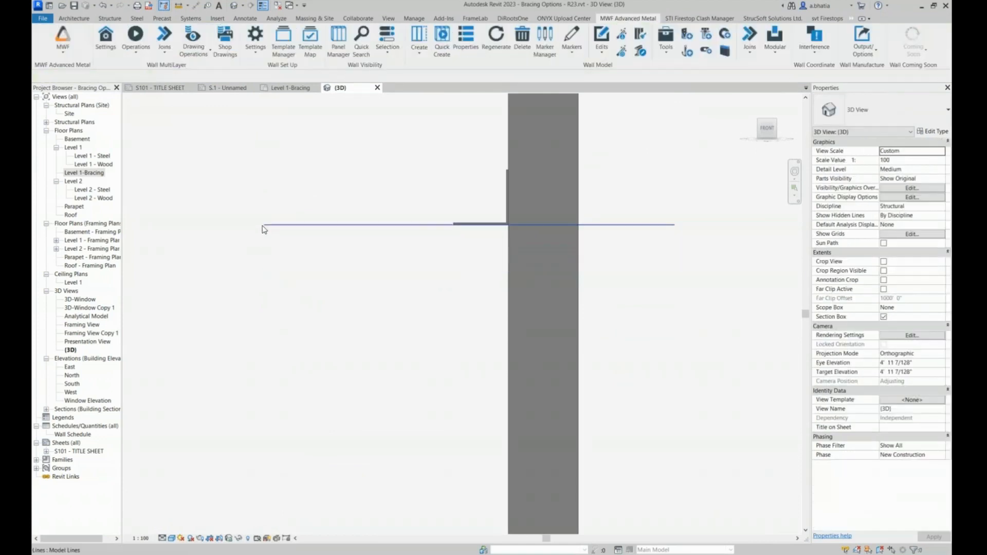
key("ctrl+z")
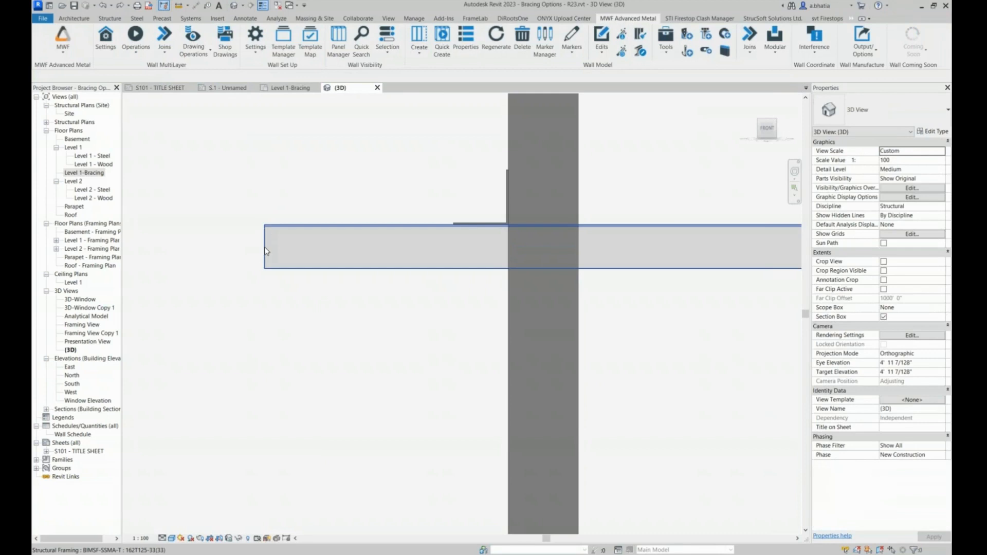
Step: Examine where the middle blocking row stops relative to its marker line and compare the end conditions of all three rows on EXT-2
scroll(266, 252, "down", 5)
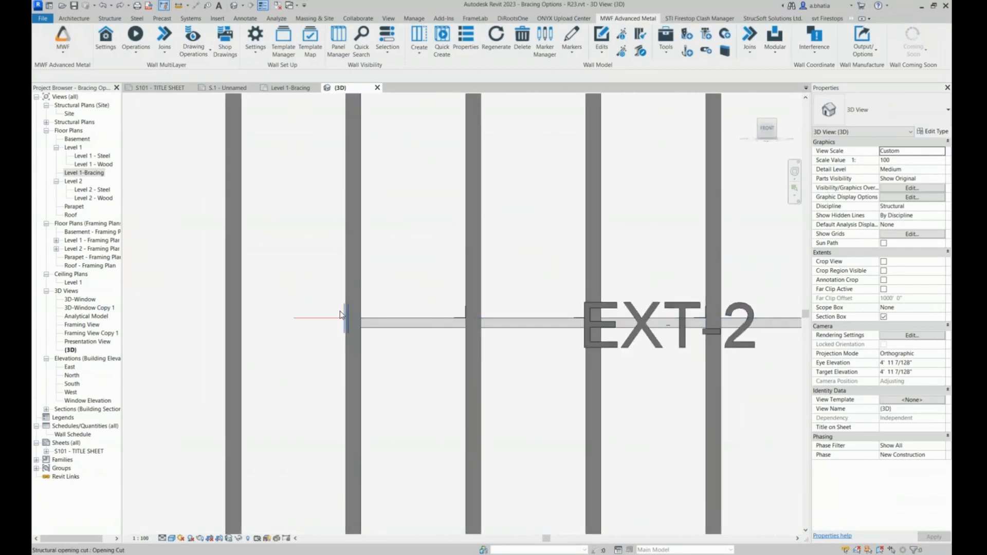
scroll(327, 331, "up", 3)
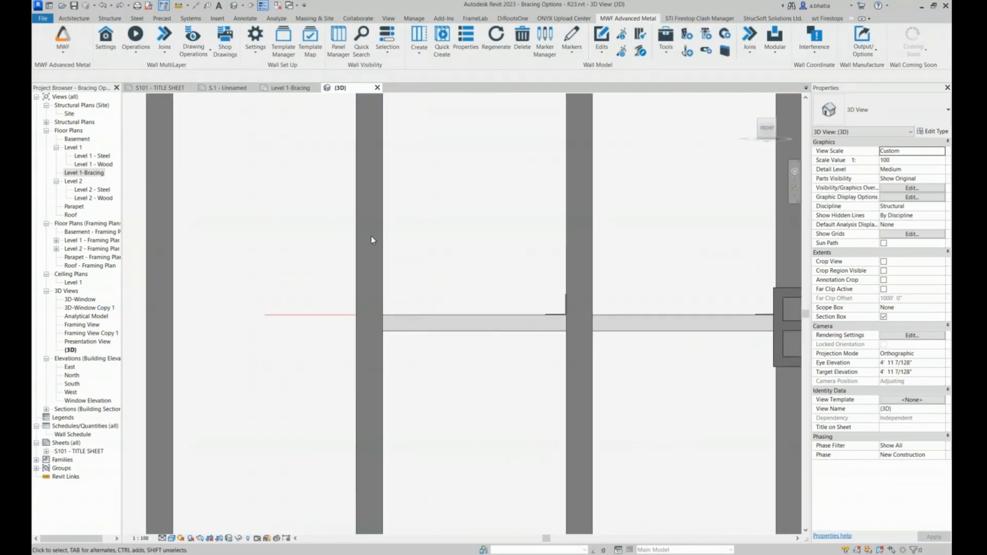
left_click(387, 287)
scroll(487, 280, "down", 2)
left_click(469, 344)
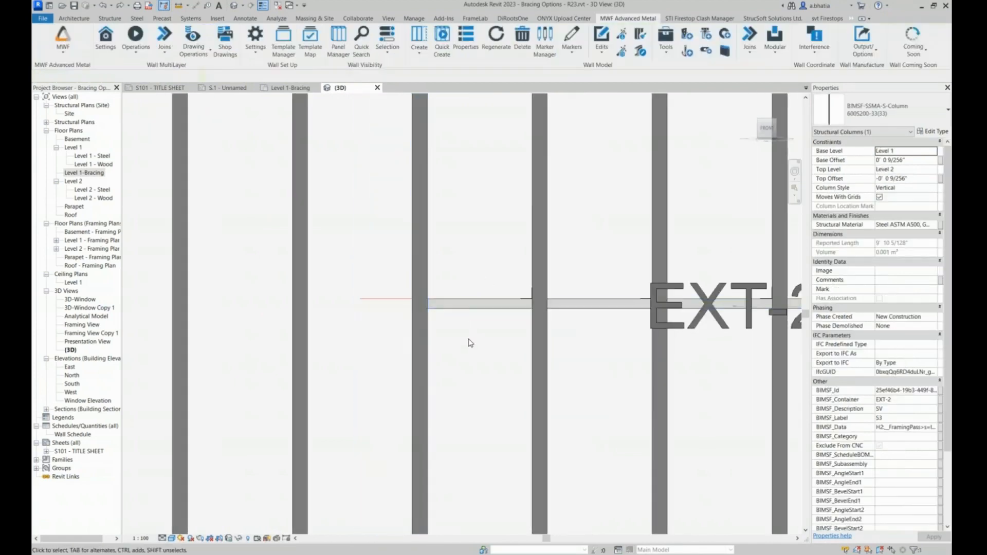
scroll(457, 328, "down", 3)
middle_click_drag(454, 368, 476, 321, "shift")
middle_click_drag(443, 399, 426, 327)
scroll(377, 333, "up", 3)
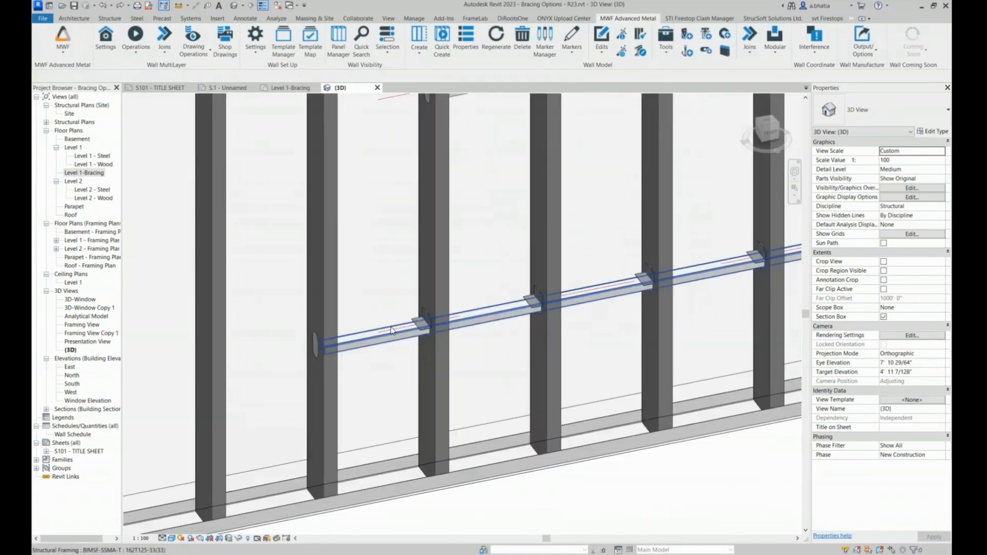
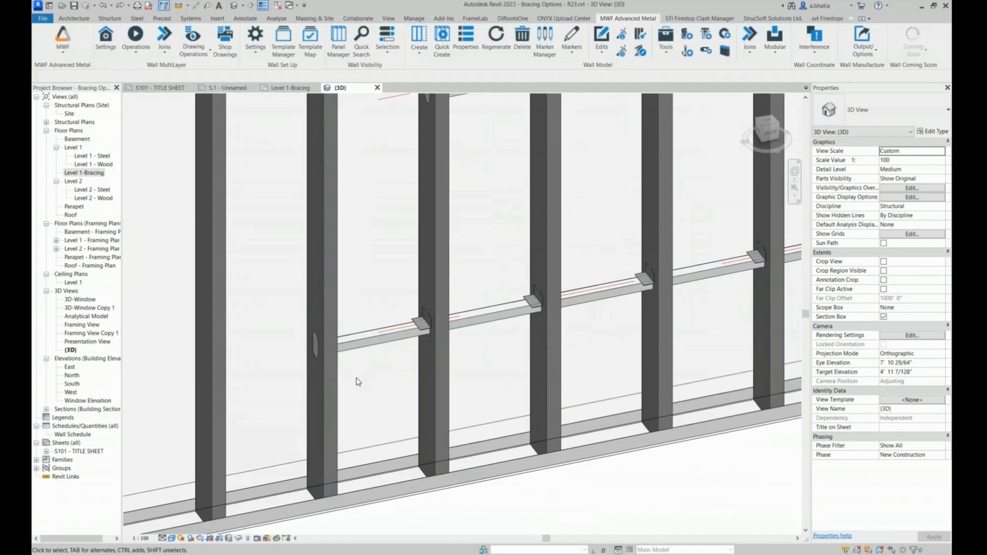
scroll(365, 353, "down", 5)
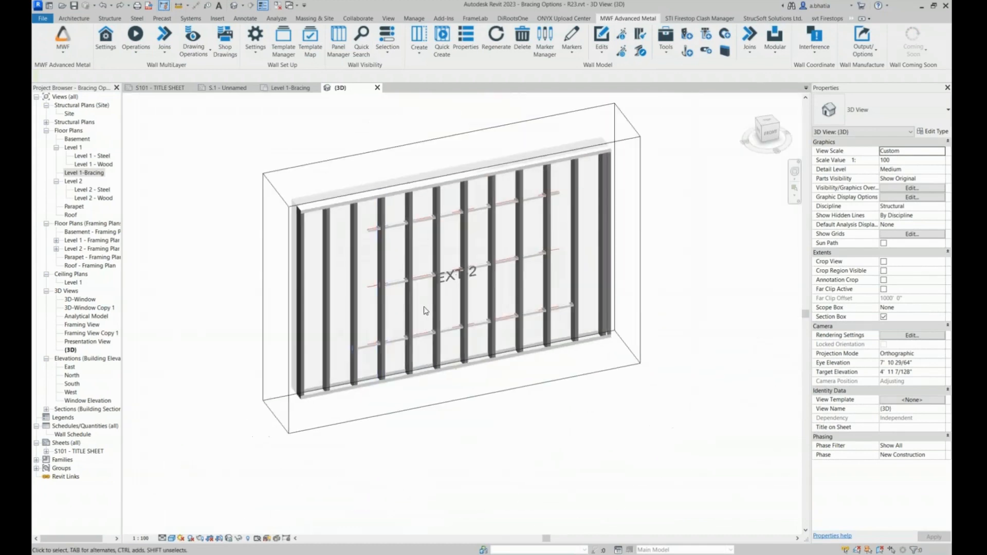
scroll(479, 245, "up", 1)
scroll(480, 244, "up", 3)
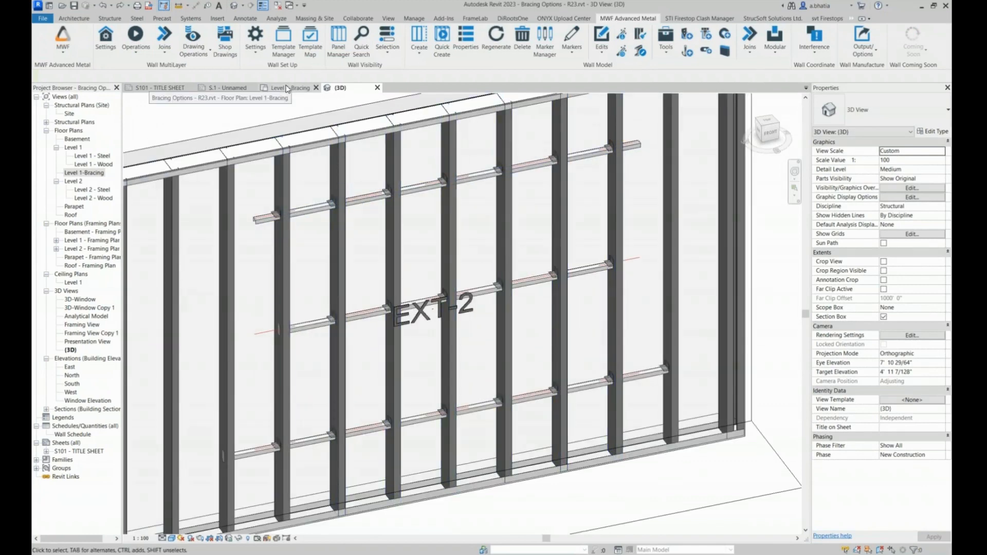
Step: Return to the Level 1-Bracing plan and open the section view cut in front of EXT-2 and EXT-4
left_click(287, 88)
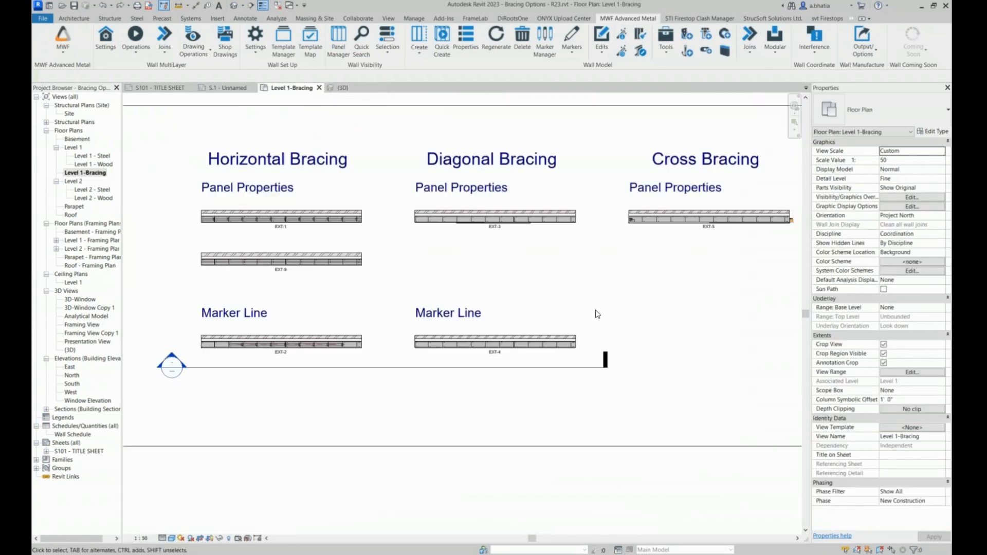
scroll(570, 331, "up", 3)
left_click(560, 340)
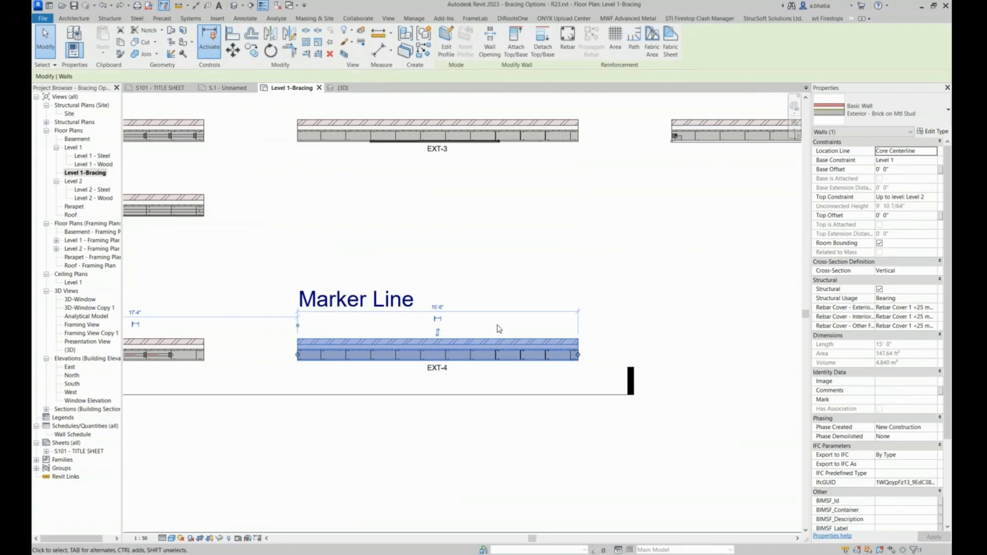
left_click(390, 396)
right_click(389, 396)
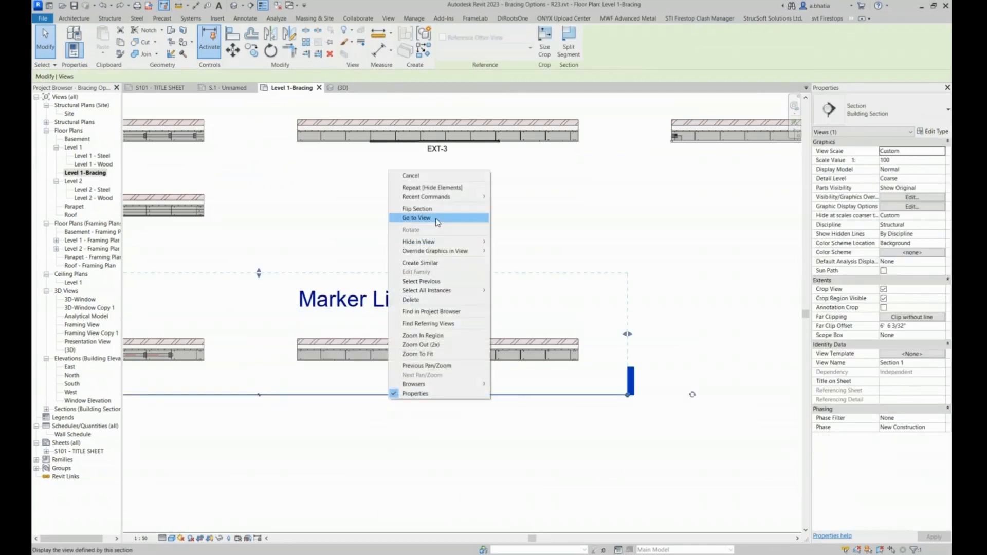
left_click(417, 218)
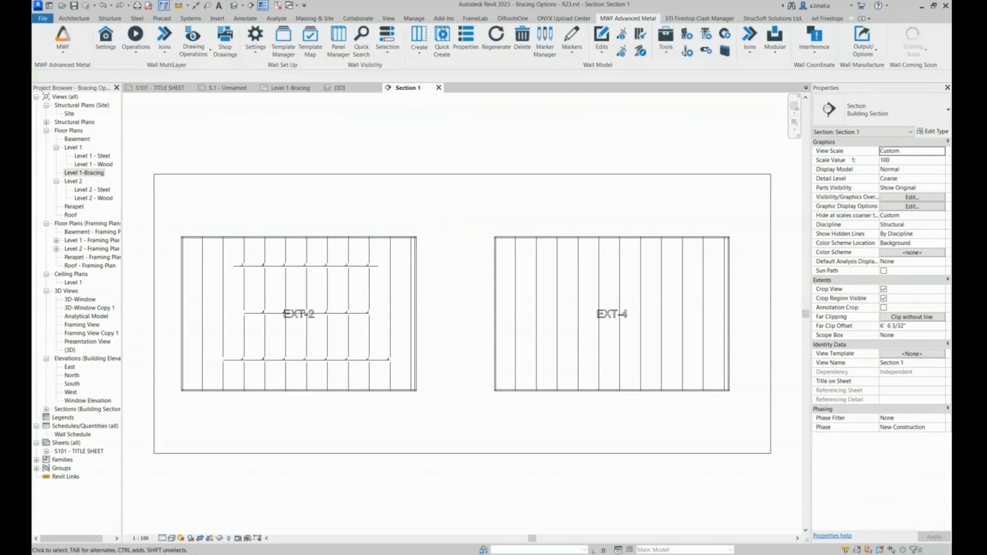
Step: Set the section view's detail level to Fine and its visual style to Consistent Colors
left_click(162, 538)
left_click(175, 528)
left_click(171, 539)
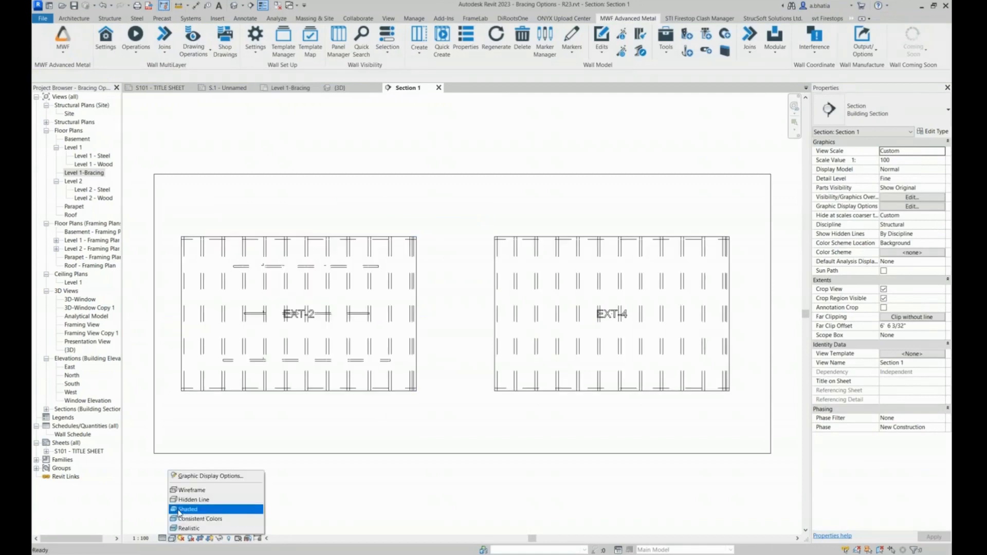
left_click(179, 520)
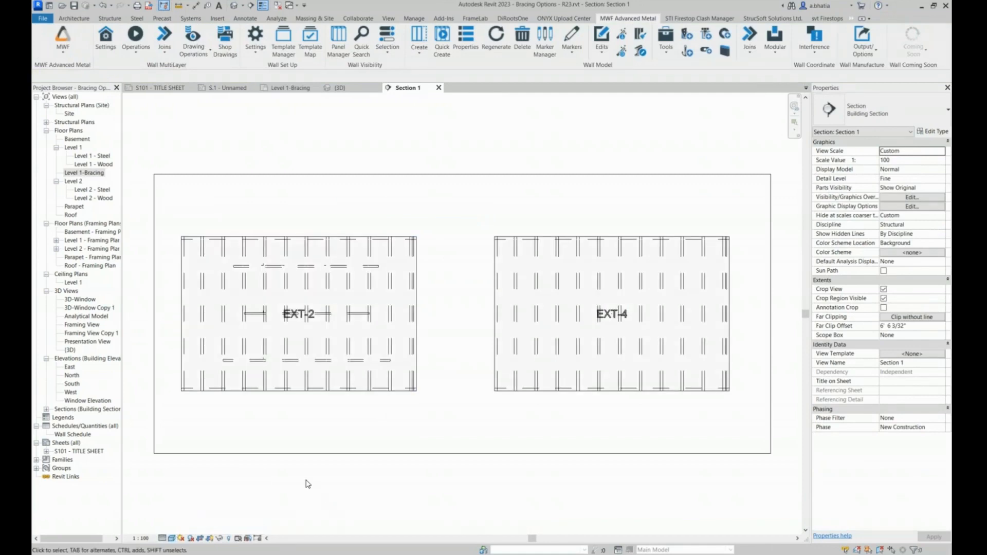
Step: Override the Walls category's surface transparency to 80% in the section view
key("v")
key("g")
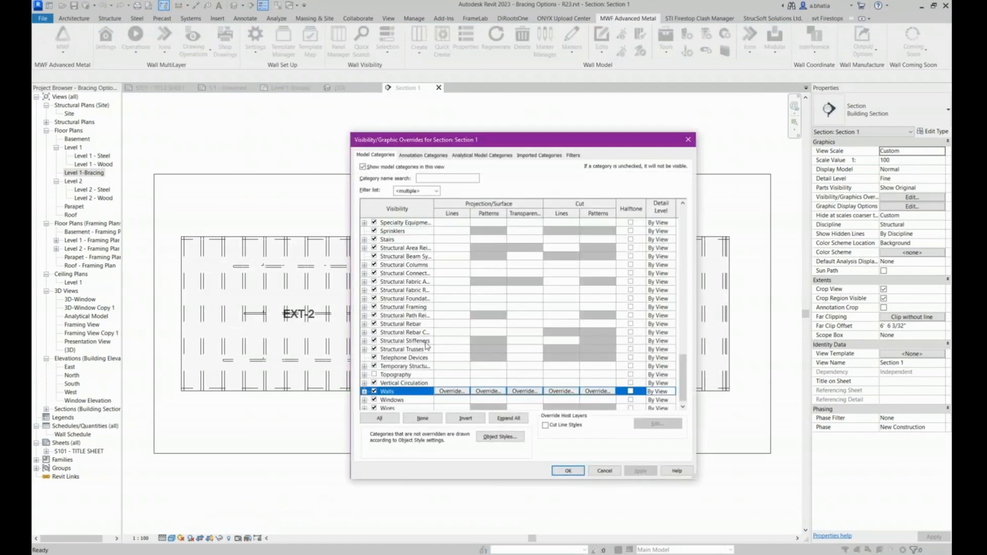
scroll(474, 365, "down", 1)
left_click(539, 384)
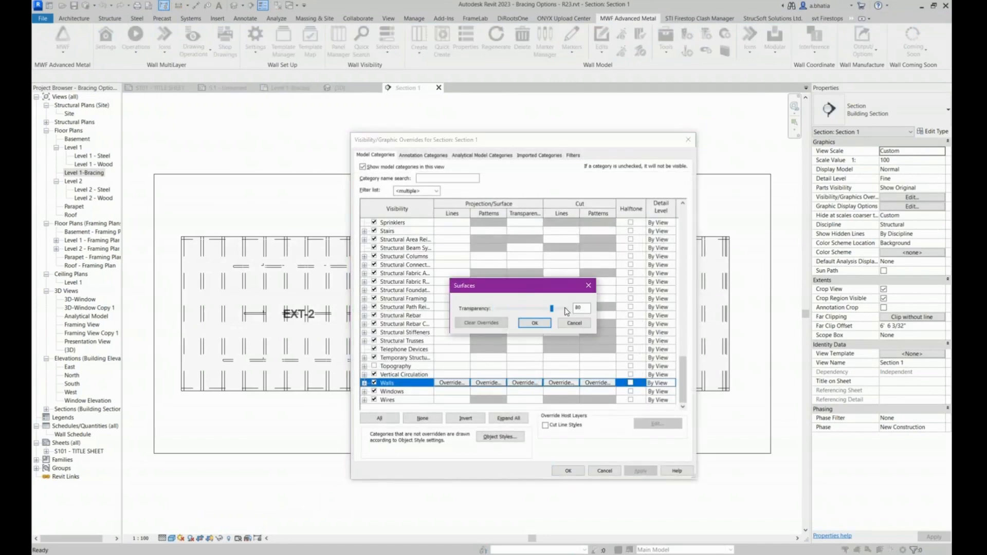
left_click(542, 324)
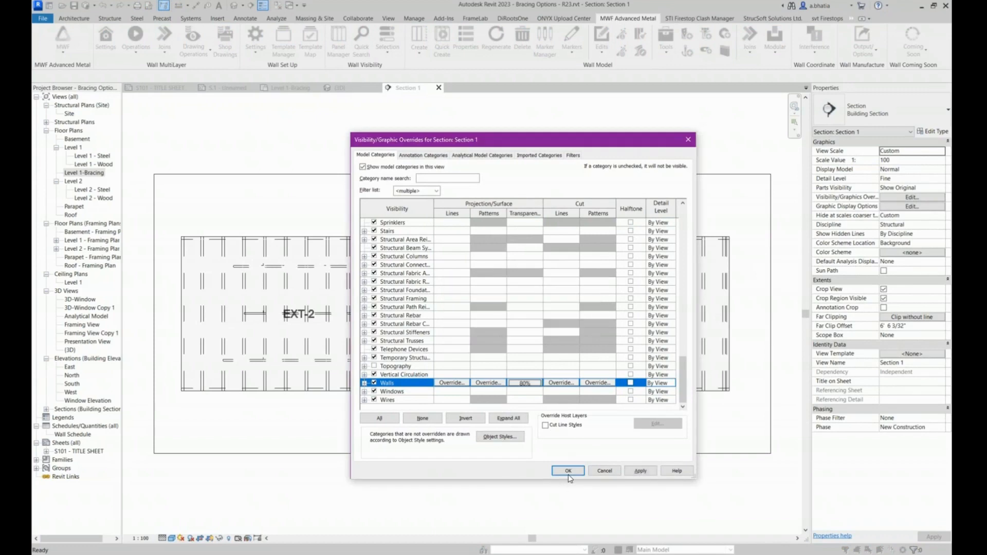
left_click(569, 472)
Step: Select only the upper 00-Horizontal Bracing marker line on EXT-2, filtering out the structural framing from the selection
scroll(467, 338, "up", 4)
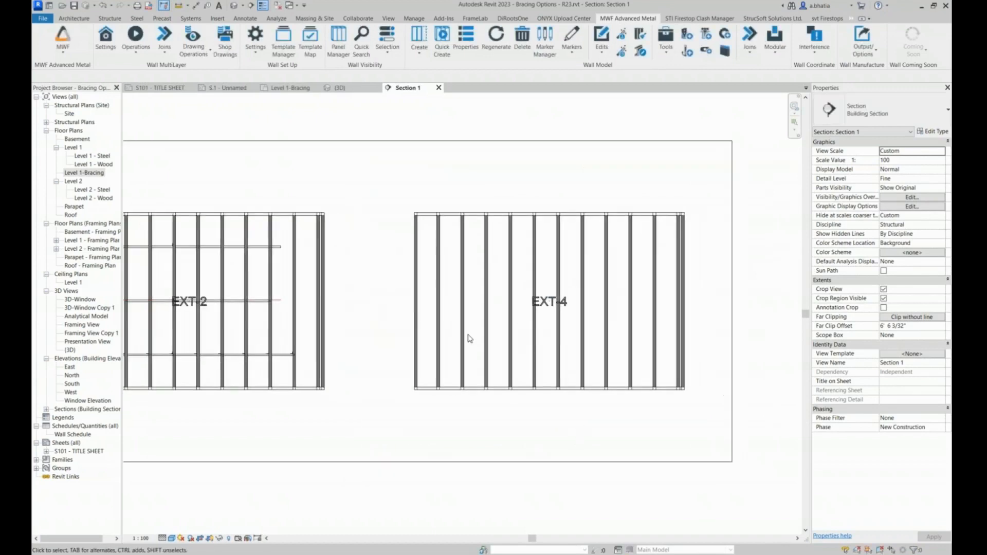
scroll(452, 331, "down", 3)
scroll(233, 253, "up", 2)
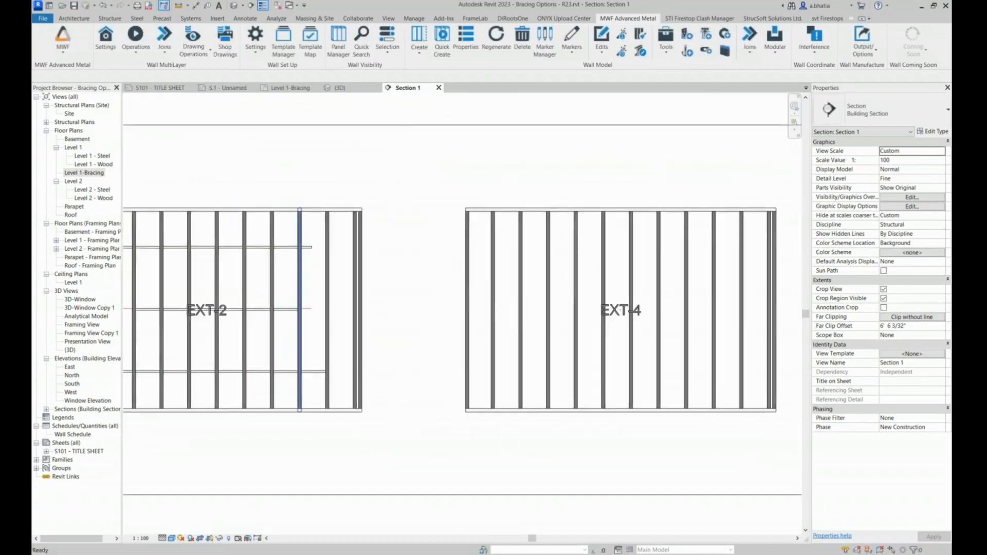
left_click_drag(279, 276, 317, 219)
scroll(311, 282, "up", 3)
scroll(317, 219, "up", 3)
left_click(319, 206)
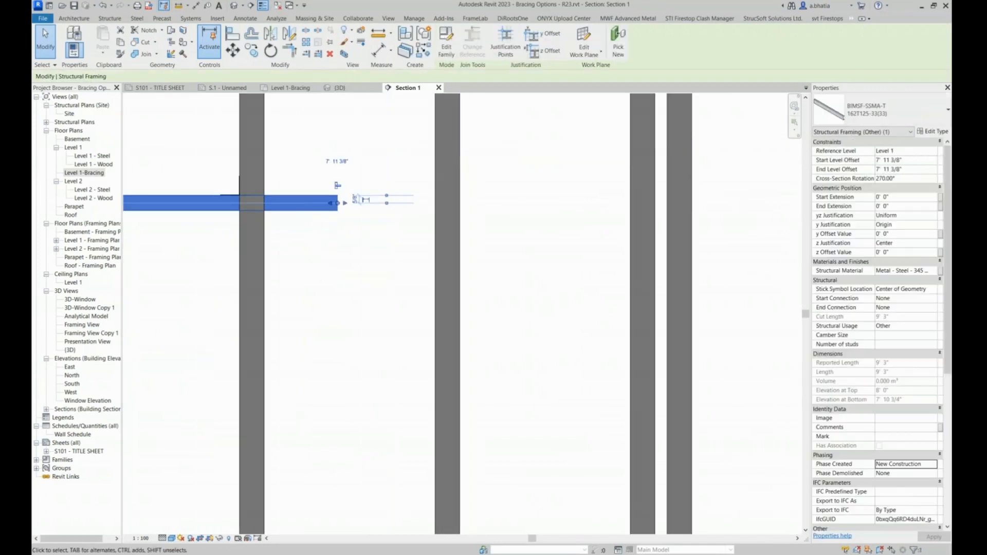
left_click(344, 249)
left_click_drag(348, 263, 320, 169)
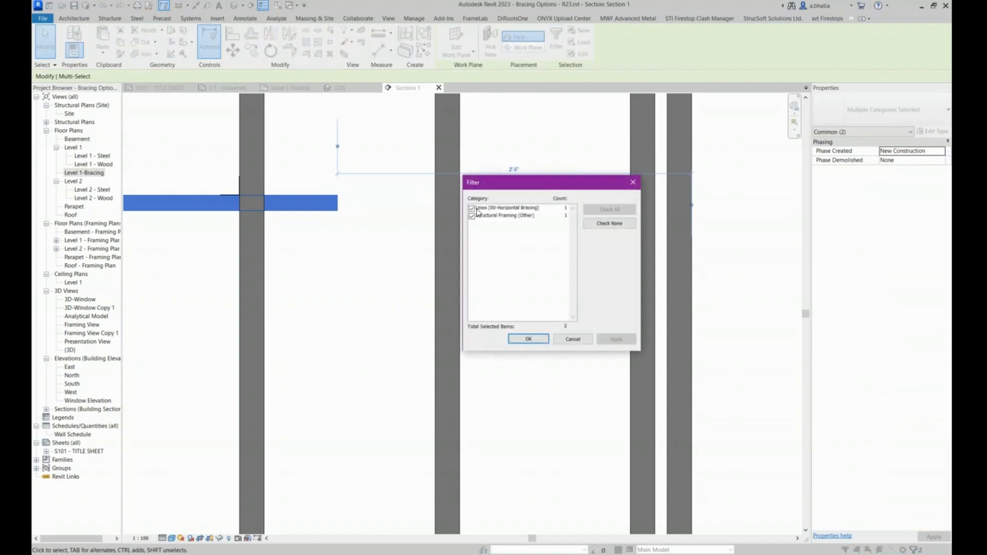
left_click(474, 210)
left_click(473, 216)
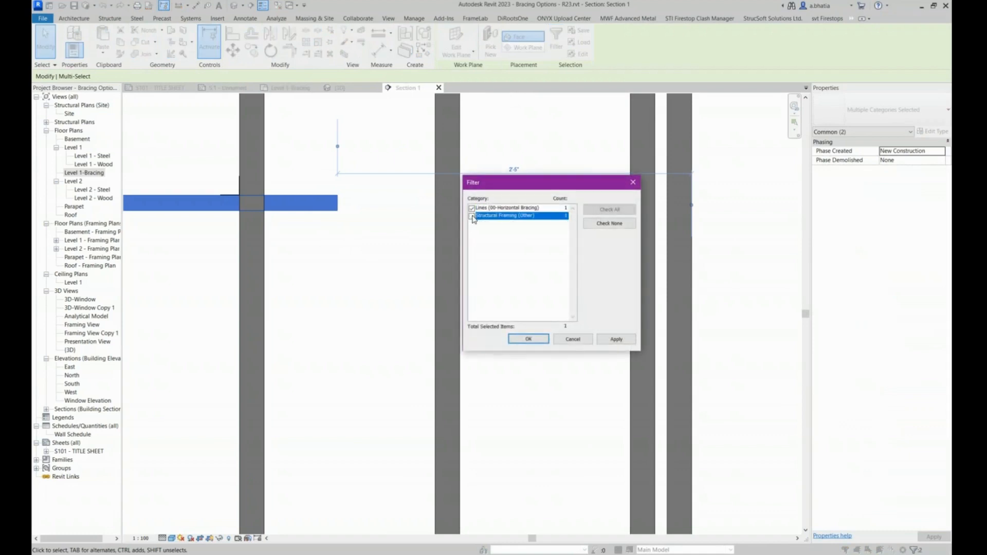
left_click(528, 338)
scroll(364, 176, "down", 5)
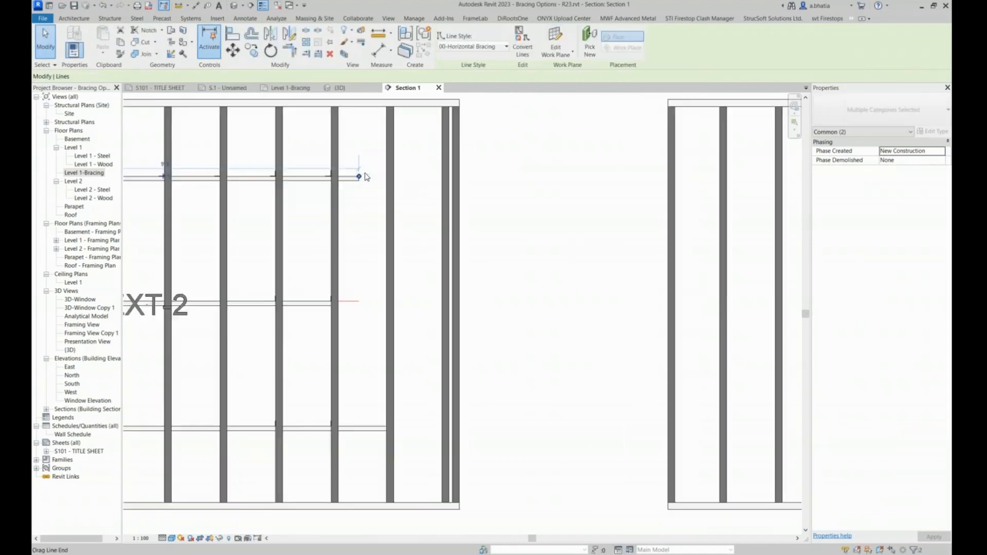
Step: Copy the selected marker line from EXT-2 across to the matching position on EXT-4
left_click(252, 51)
scroll(388, 149, "up", 3)
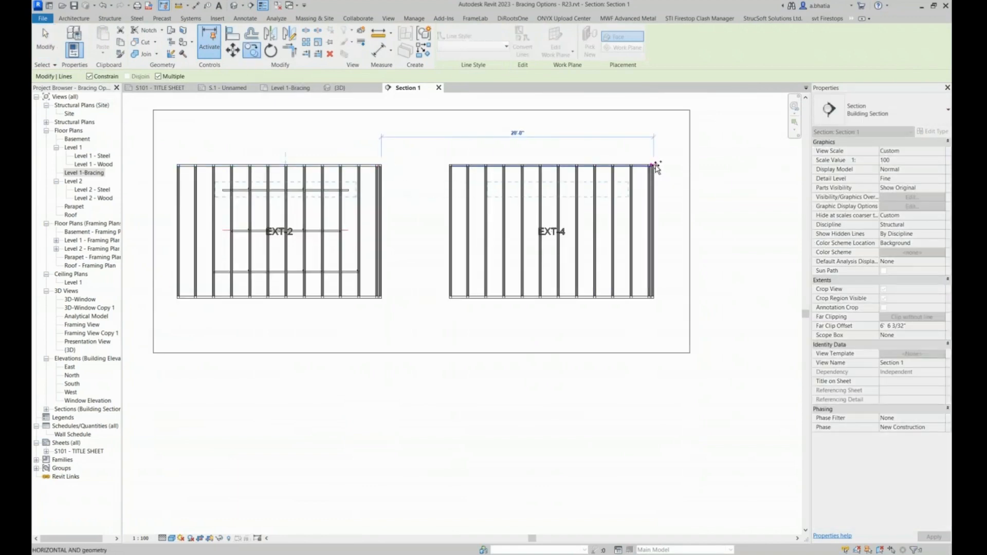
scroll(654, 166, "up", 4)
scroll(628, 212, "down", 2)
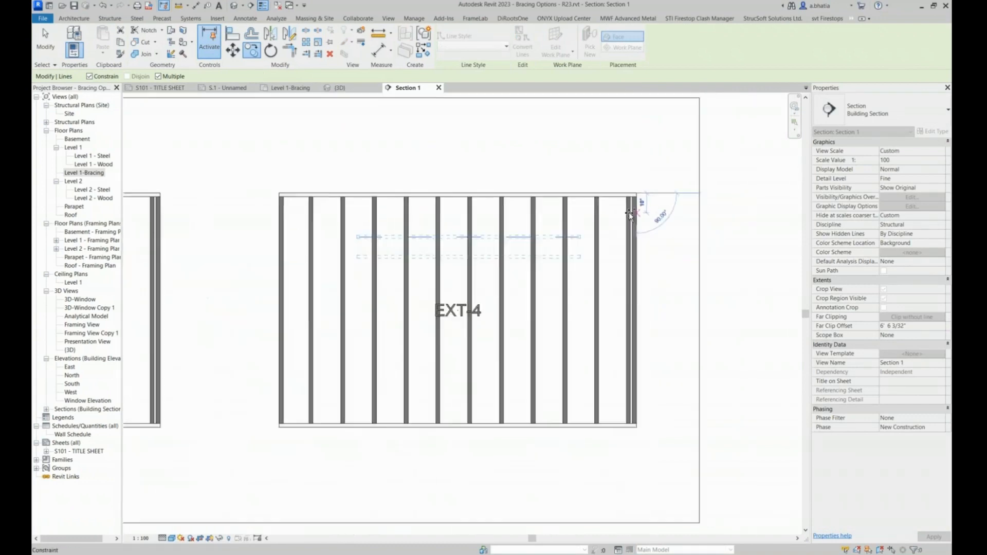
scroll(628, 213, "down", 2)
scroll(538, 234, "up", 1)
key("Escape")
key("Escape")
Step: Move the copied marker line down on EXT-4 and reposition both ends so it slopes upward to the right
scroll(525, 233, "up", 3)
middle_click_drag(496, 230, 474, 205)
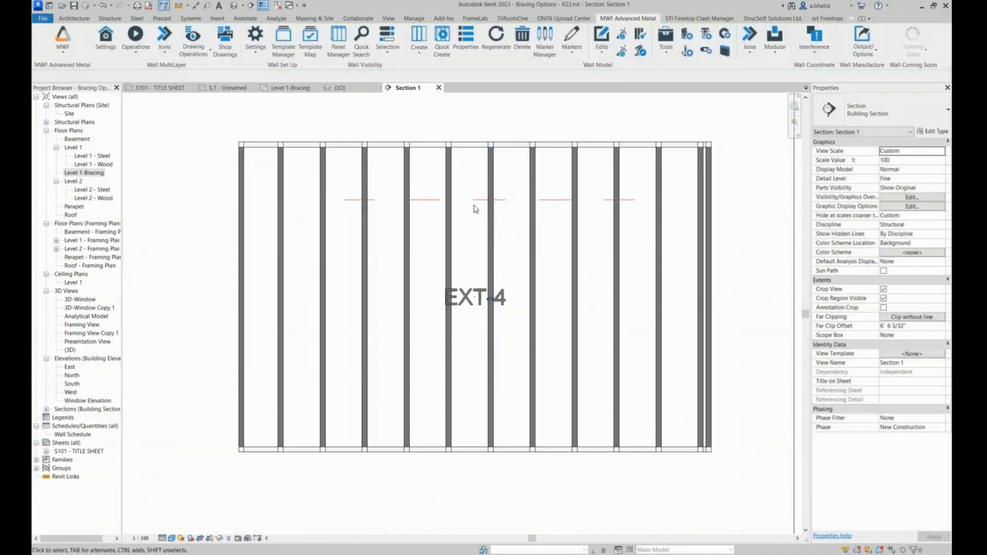
left_click(472, 201)
left_click_drag(477, 200, 480, 255, "ctrl")
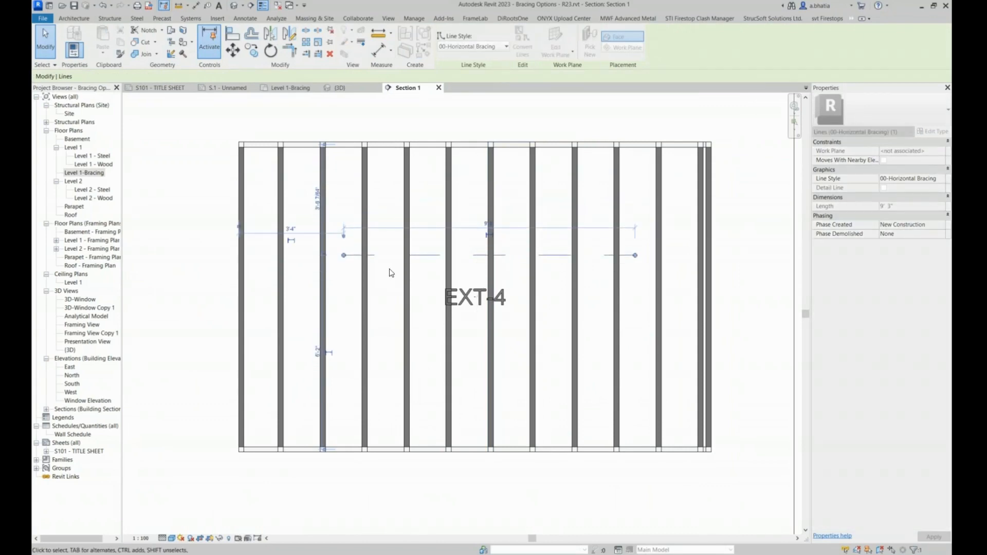
left_click_drag(343, 393, 337, 364)
left_click_drag(635, 256, 516, 305)
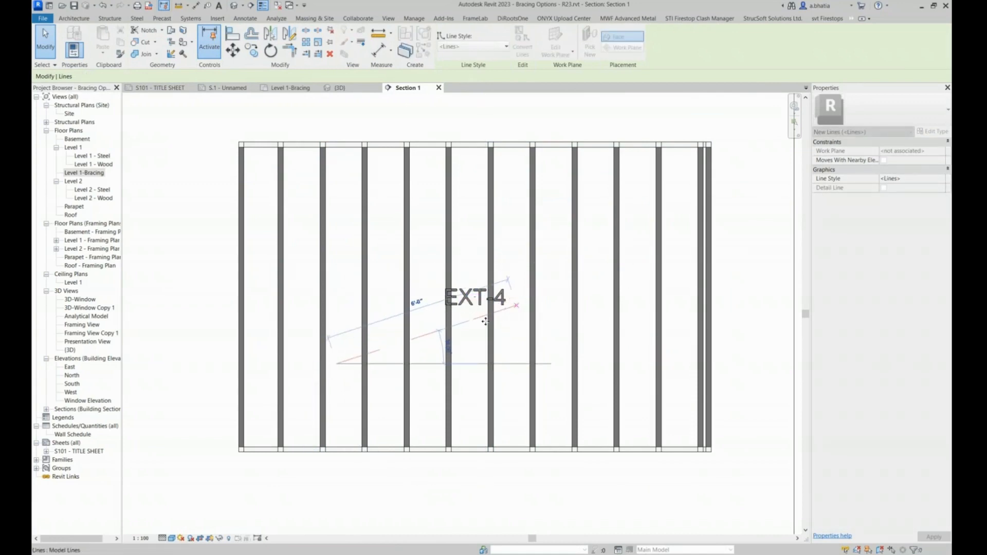
Step: Adjust the sloped line's ends to lie between the third and fourth and the eighth and ninth studs, about 7'-2" long
mouse_move(337, 364)
left_mouse_down()
mouse_move(305, 367)
mouse_move(332, 366)
mouse_move(321, 362)
left_mouse_up()
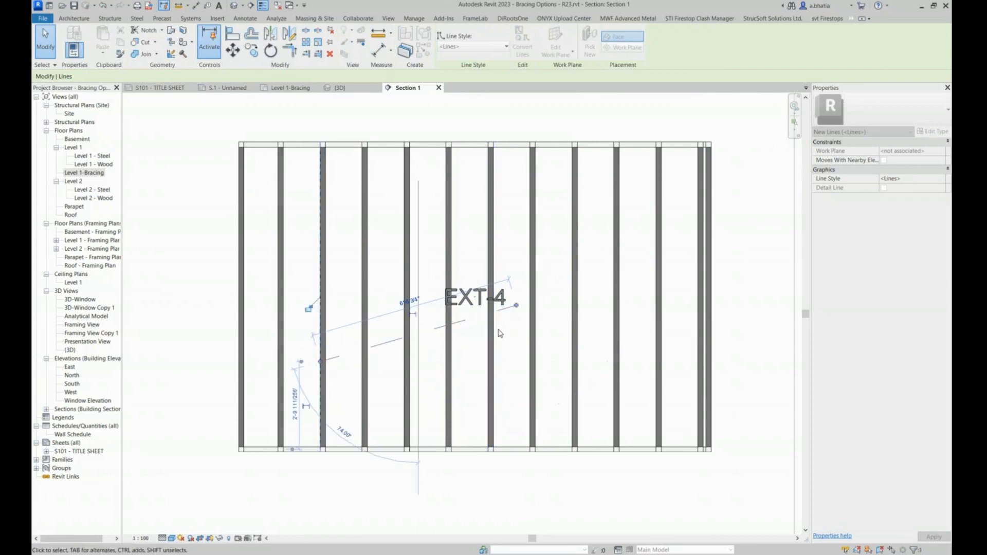
left_click_drag(516, 305, 532, 297)
left_click(535, 298)
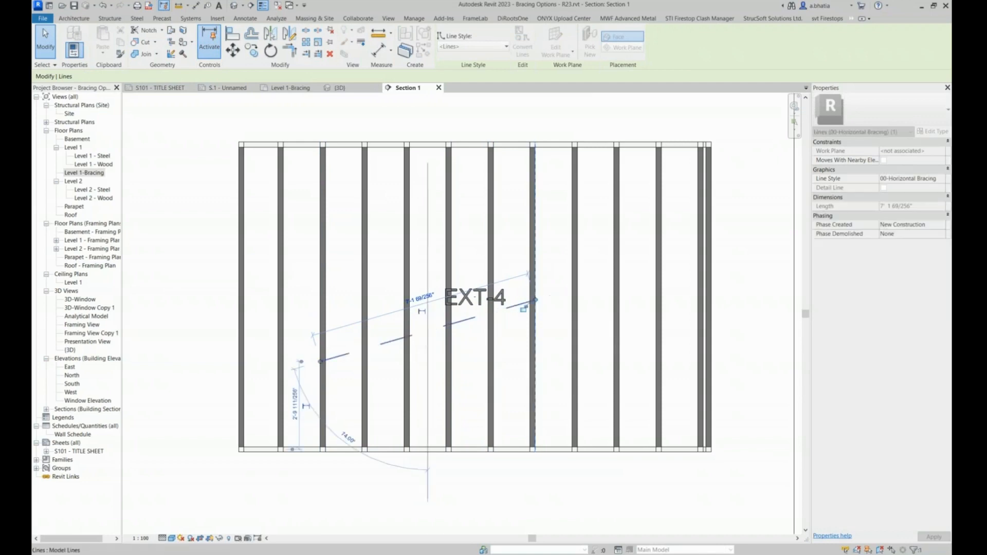
key("Escape")
key("Escape")
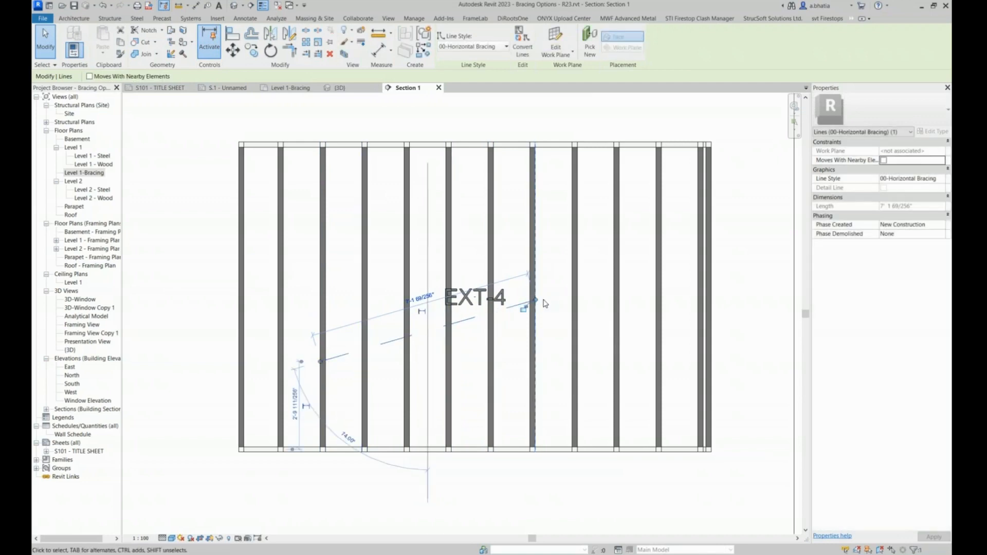
left_click_drag(535, 299, 557, 293)
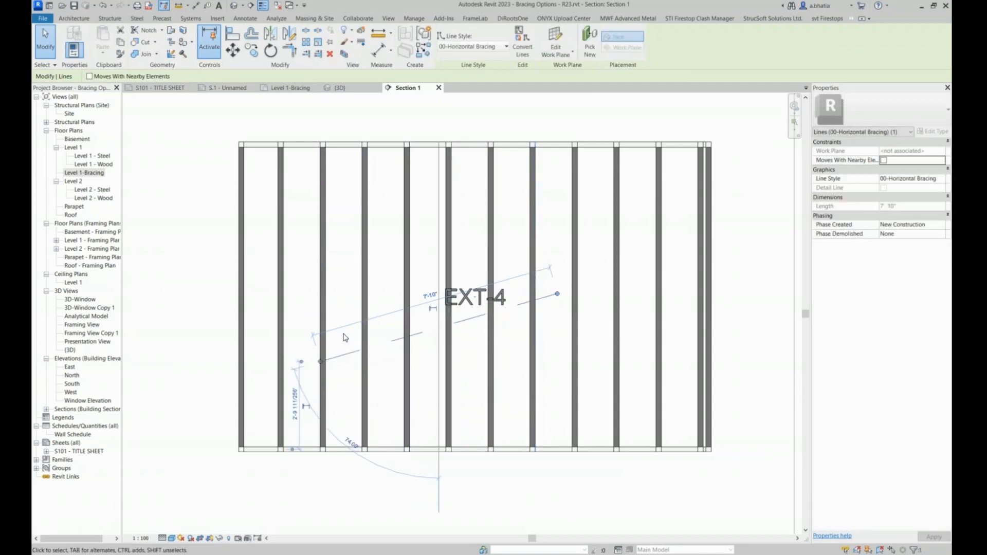
left_click_drag(321, 362, 341, 355)
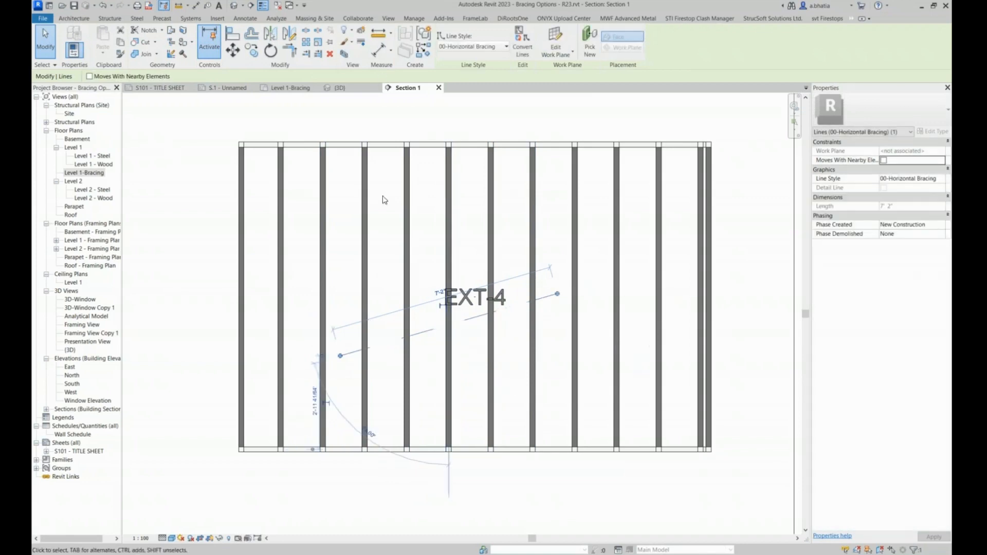
Step: Base a new blocking configuration for the sloped marker line on HORIZ-162T125-33(33)-FORCE END and name it DIAGONAL-162T125-33(33)-FORCE END
left_click(639, 19)
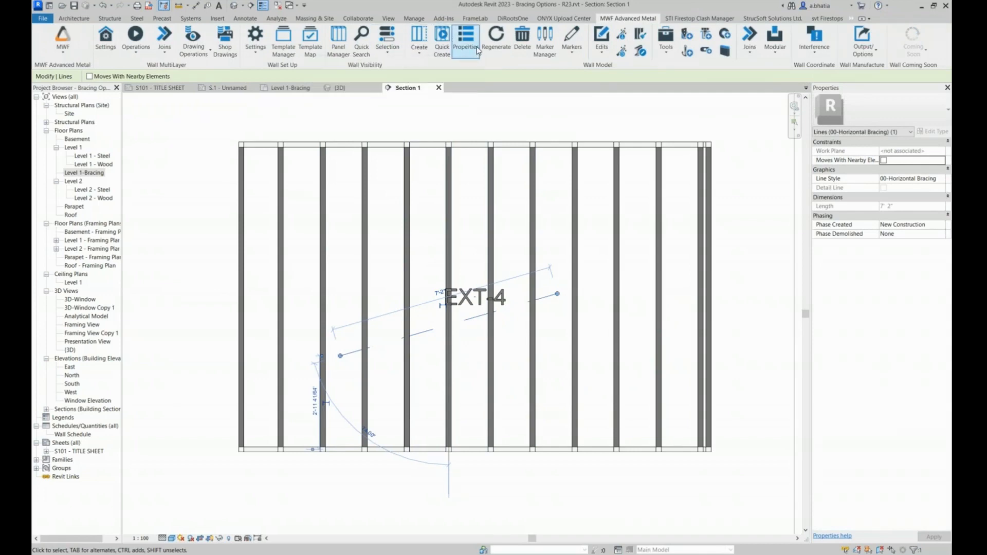
left_click(478, 51)
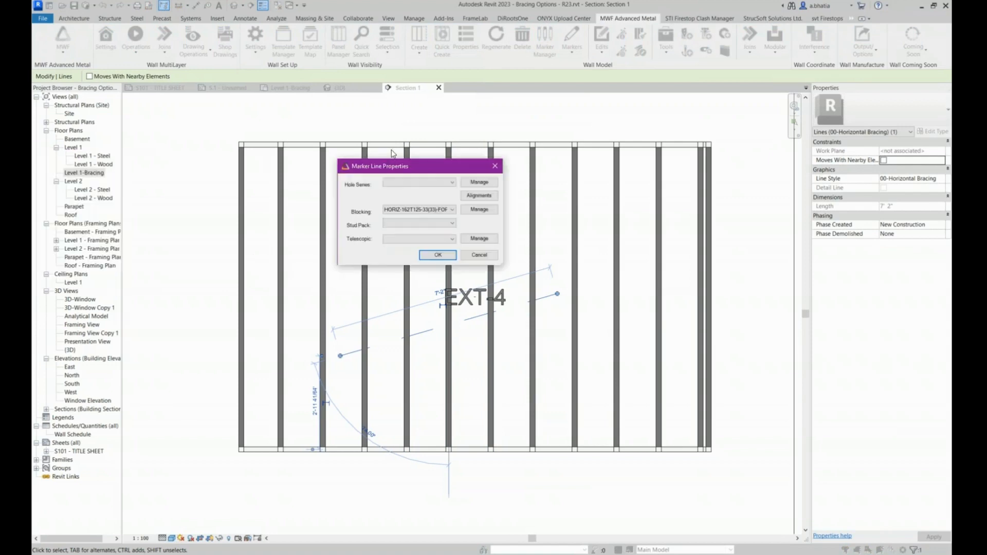
left_click(534, 158)
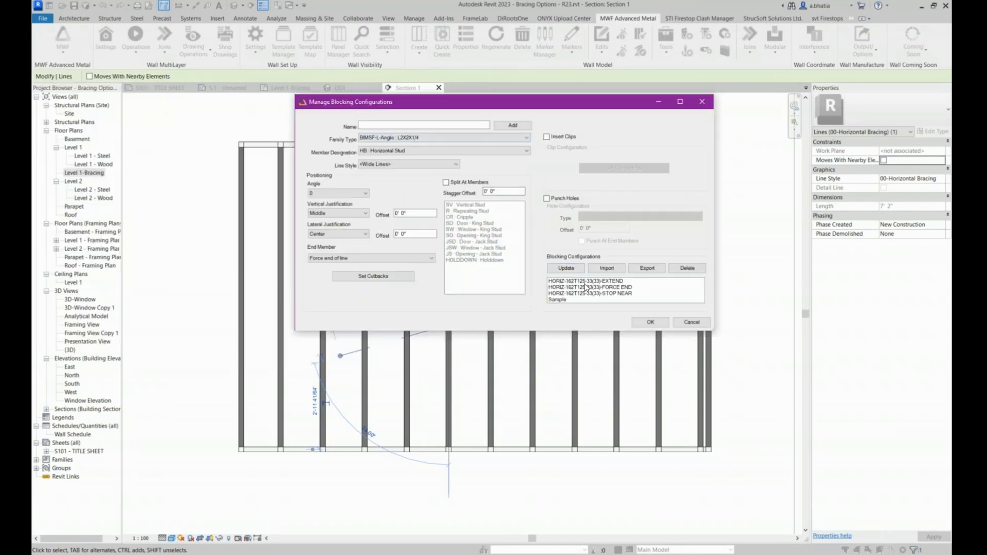
left_click(587, 287)
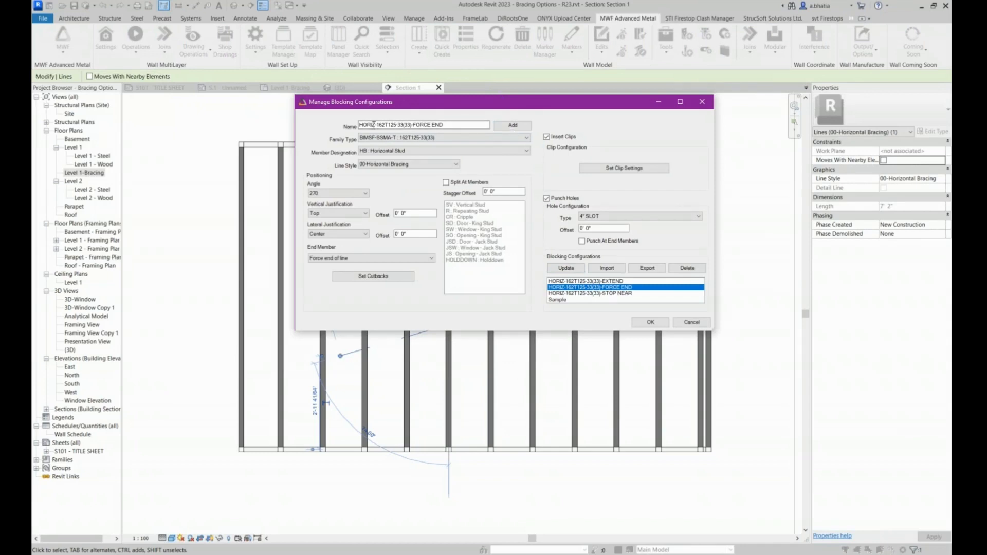
left_click_drag(374, 125, 339, 127)
type("dIAGONAL")
key("BackSpace")
type("D")
Step: Set the configuration's member designation to DB : Diagonal Brace and its line style to 00-Diagonal Bracing
left_click(405, 151)
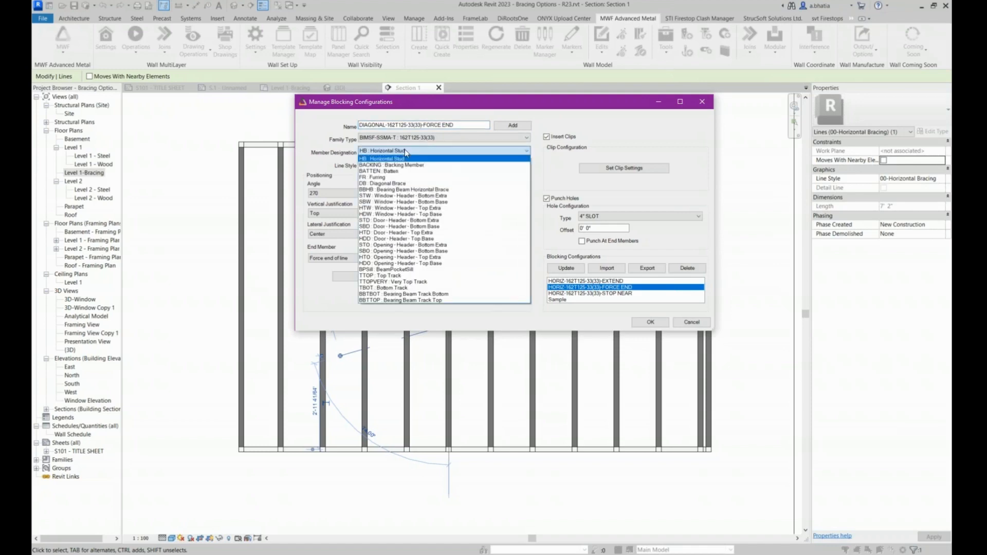
left_click(383, 187)
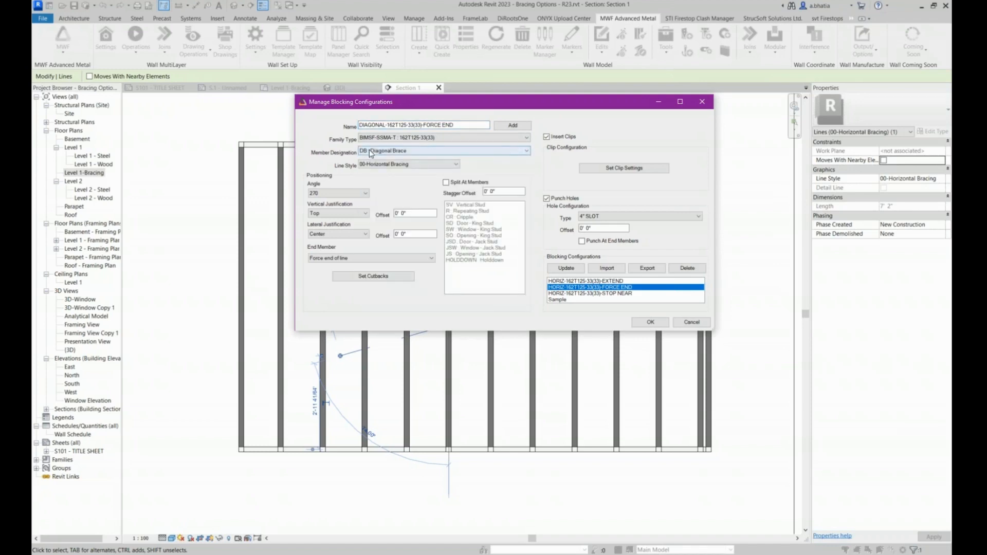
left_click(373, 165)
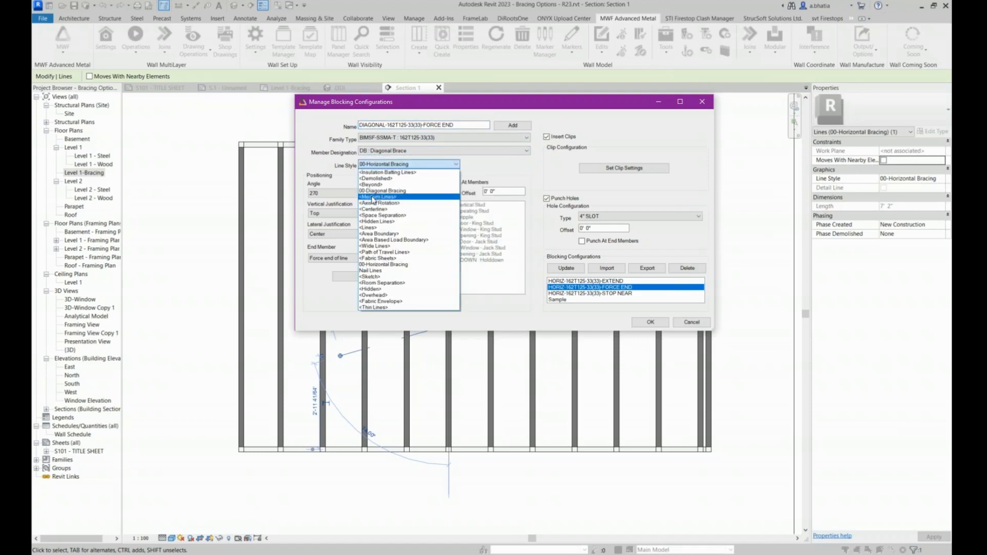
left_click(376, 191)
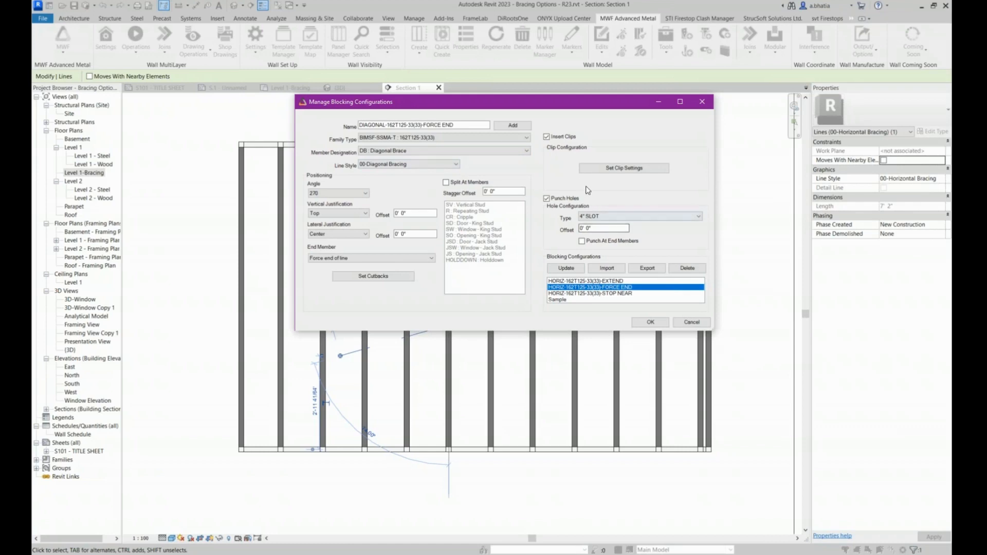
Step: Turn off clip insertion and hole punching for the diagonal configuration, and add it to the blocking configurations
left_click(546, 136)
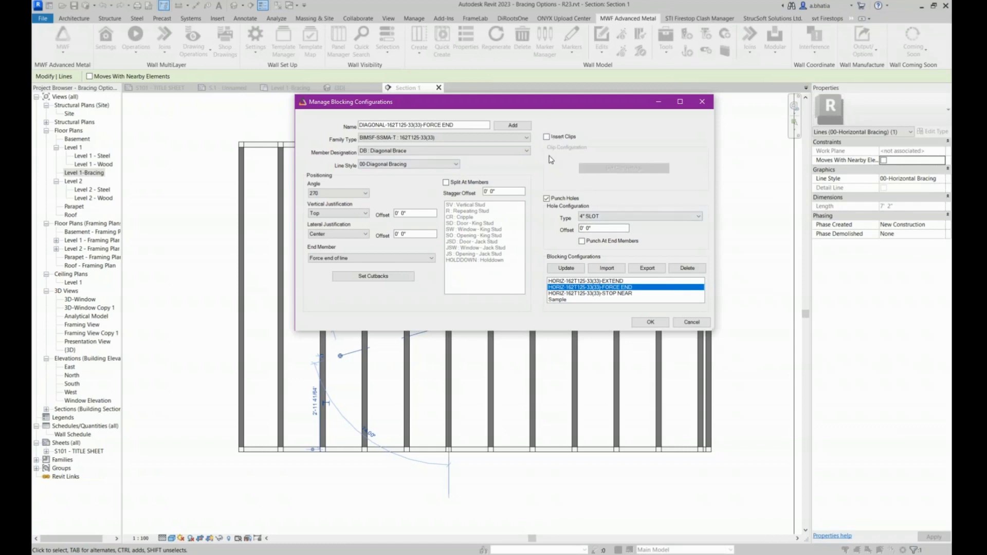
left_click(547, 198)
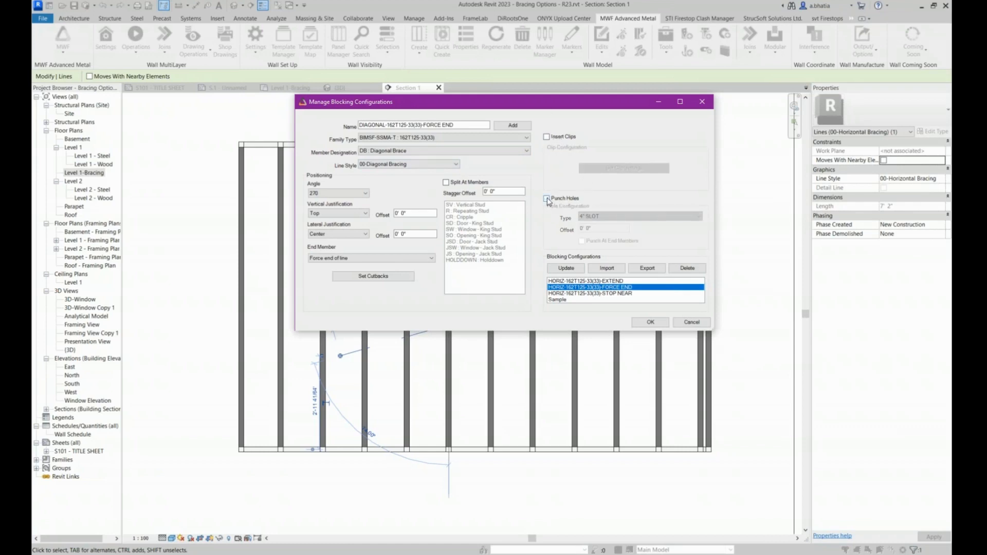
left_click(514, 125)
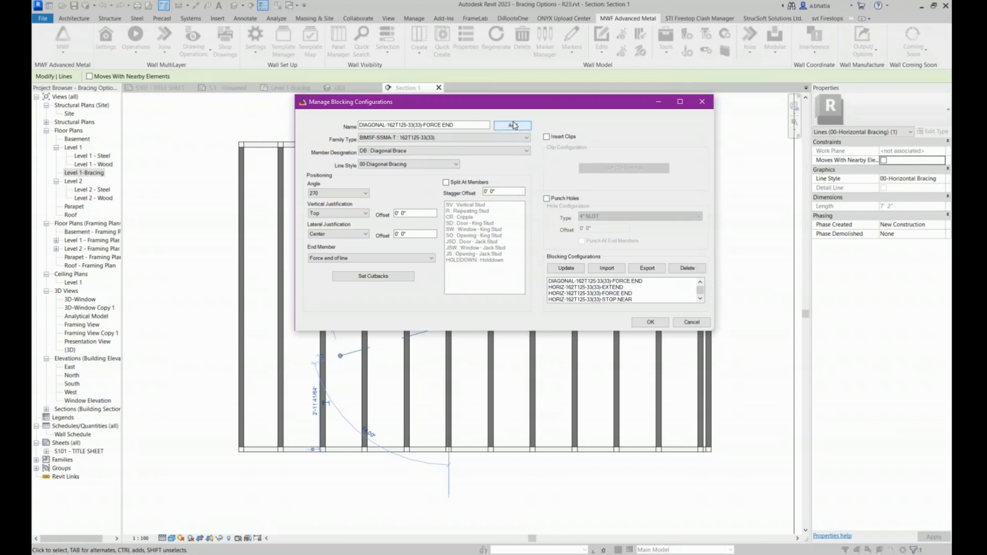
left_click(552, 282)
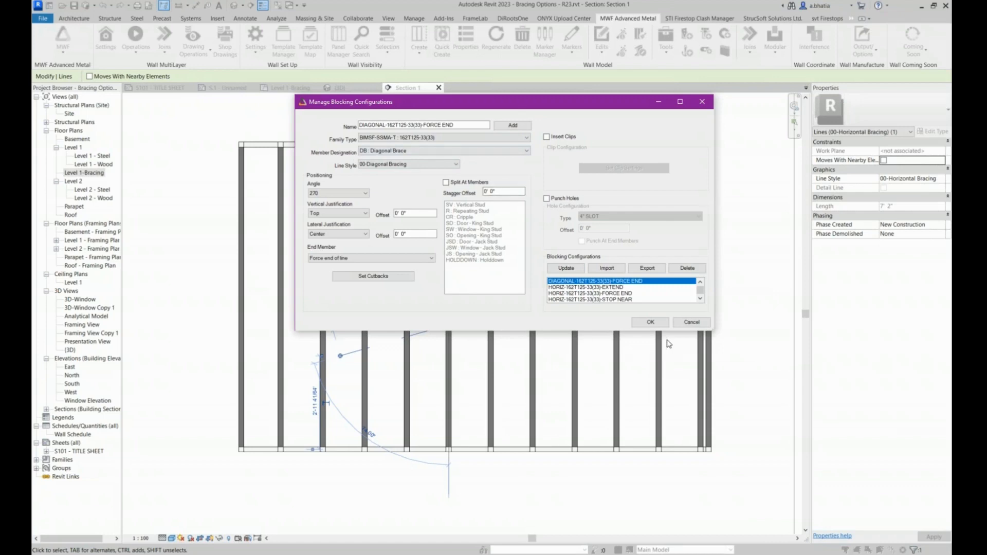
left_click(651, 323)
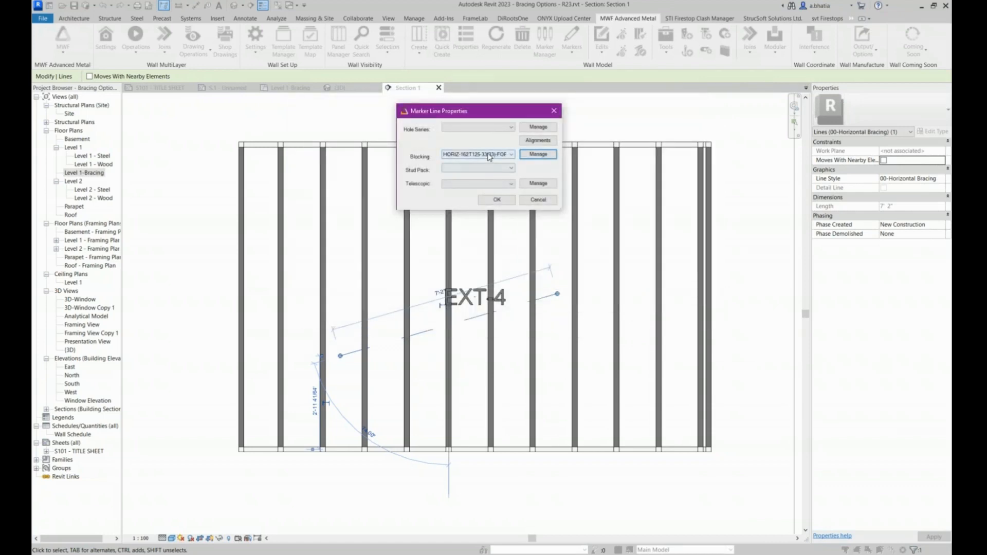
Step: Assign the DIAGONAL-162T125-33(33)-FORCE END blocking configuration to the sloped marker line on EXT-4
left_click(479, 154)
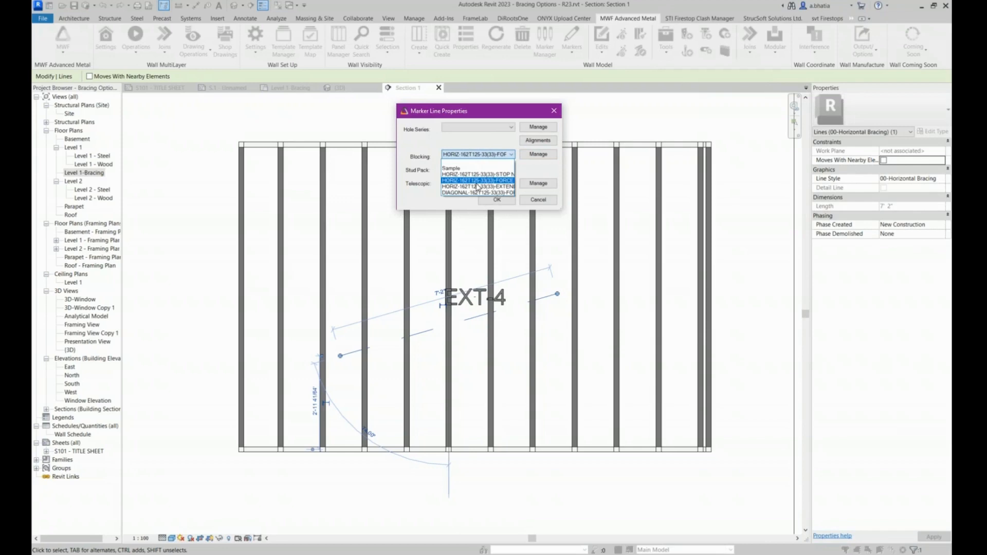
left_click(477, 193)
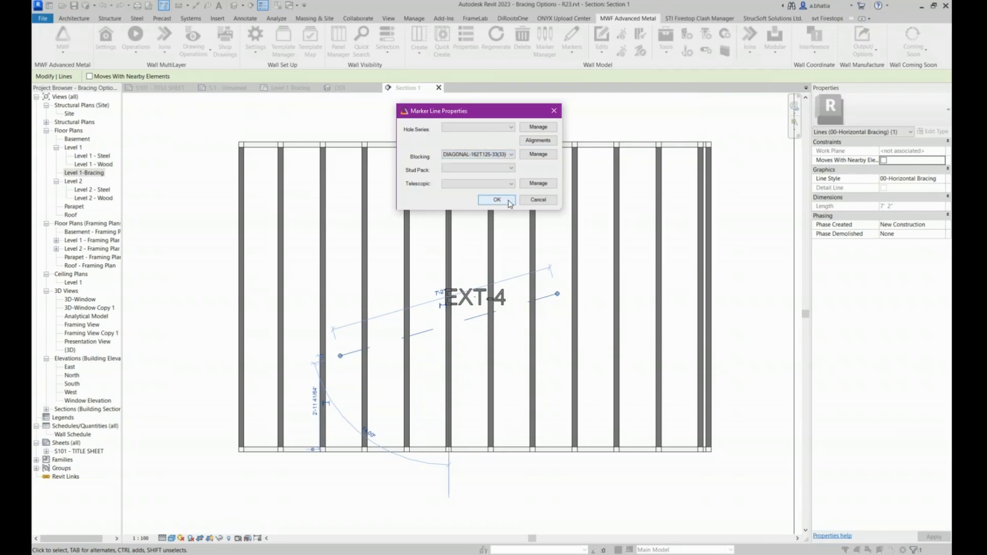
left_click(496, 201)
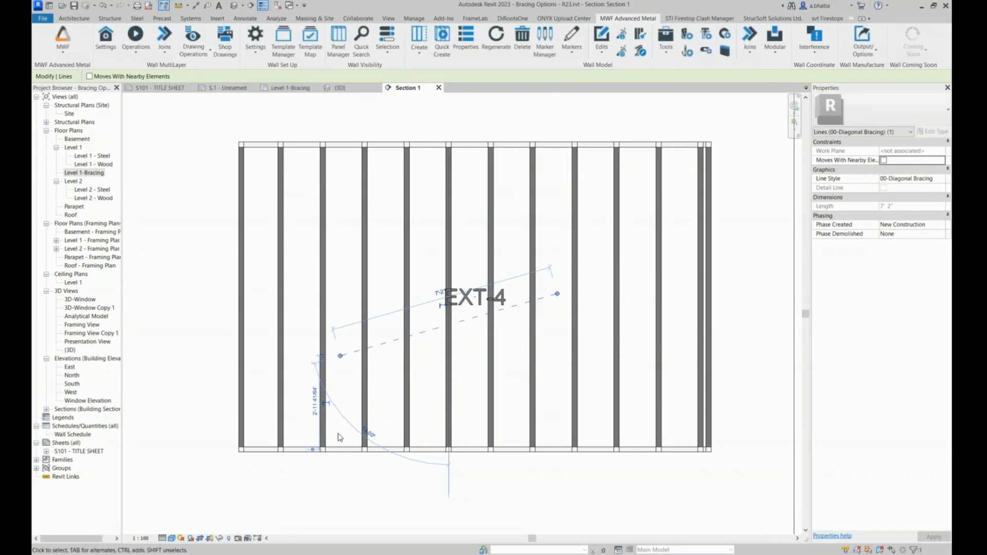
Step: Regenerate the EXT-4 panel from one of its studs to build the diagonal brace along the marker line
left_click(387, 379)
scroll(388, 380, "up", 3)
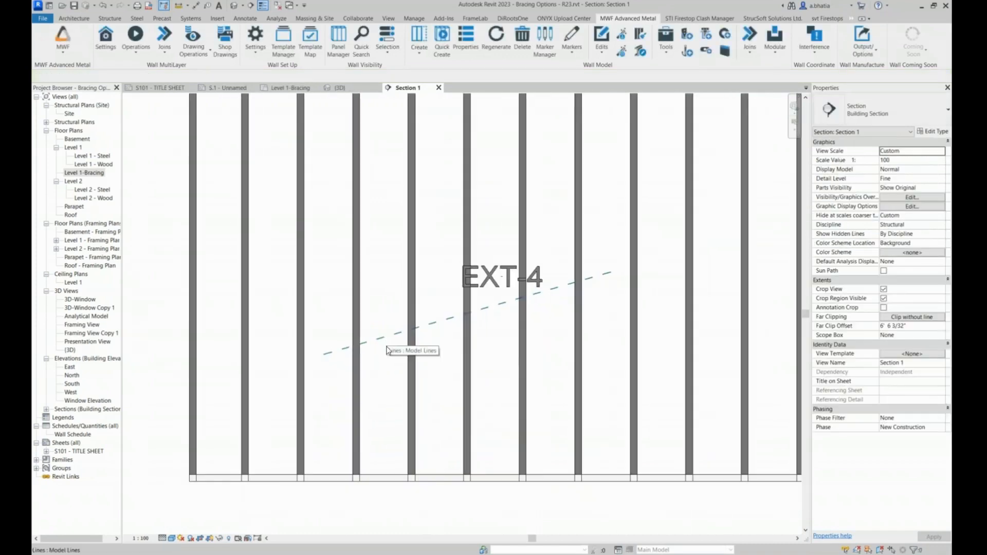
left_click(410, 386)
scroll(410, 386, "down", 3)
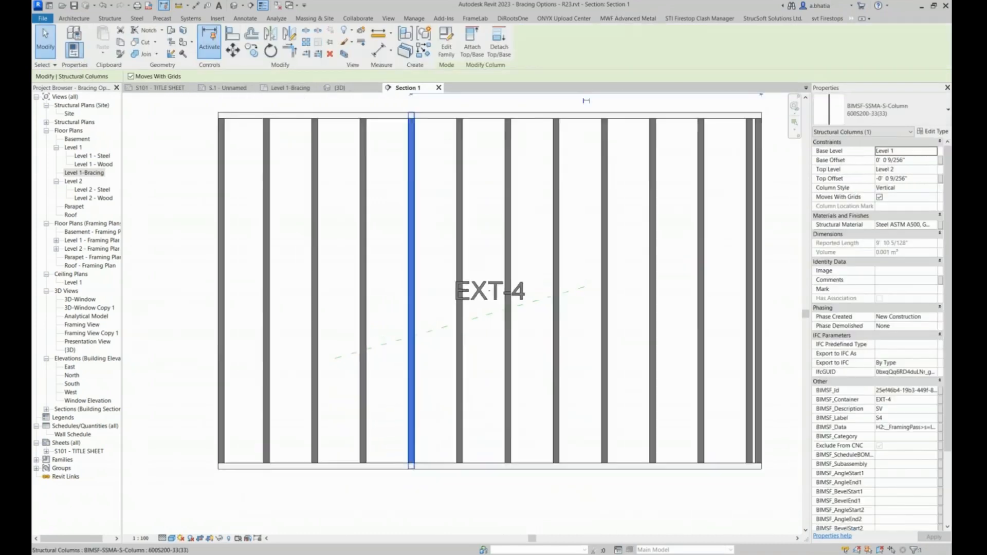
left_click(628, 18)
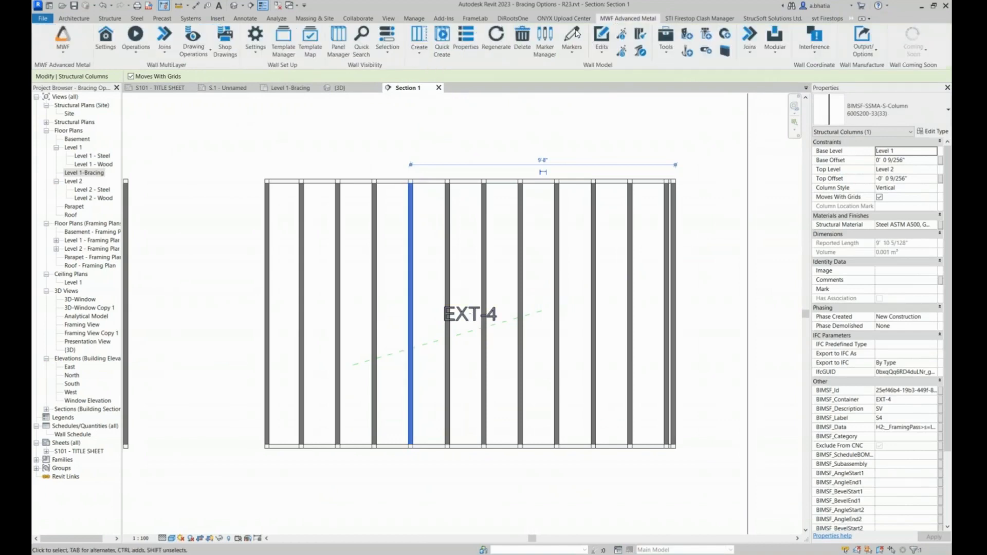
left_click(456, 45)
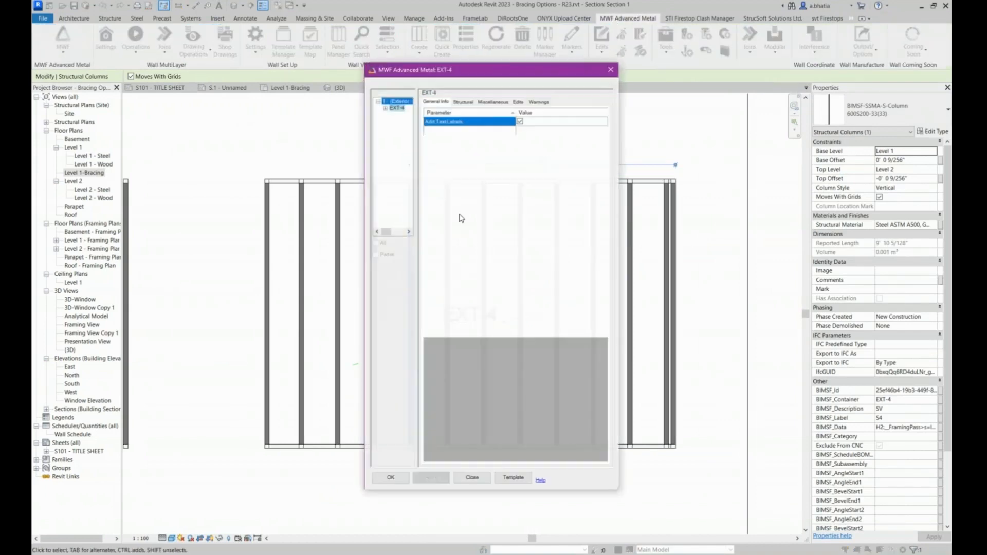
left_click(611, 70)
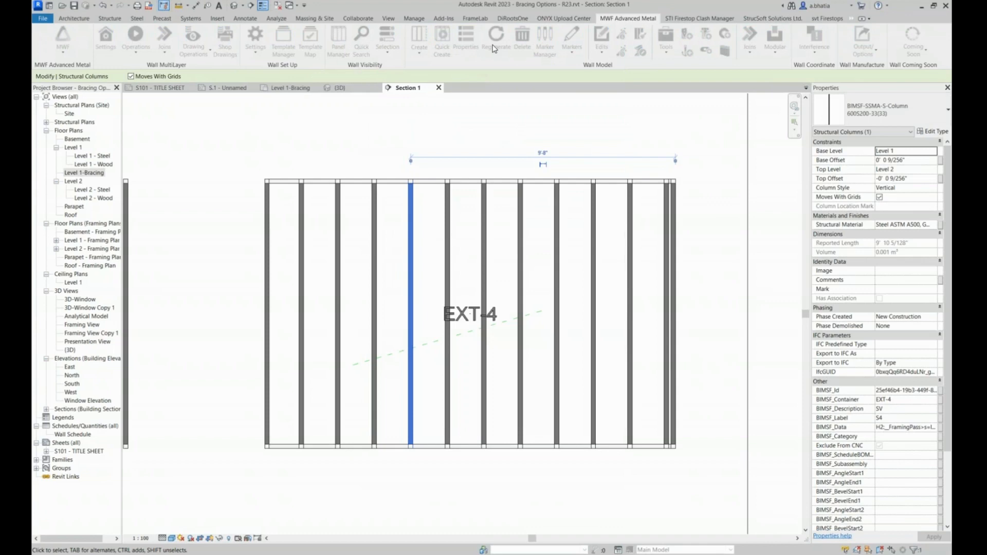
left_click(493, 45)
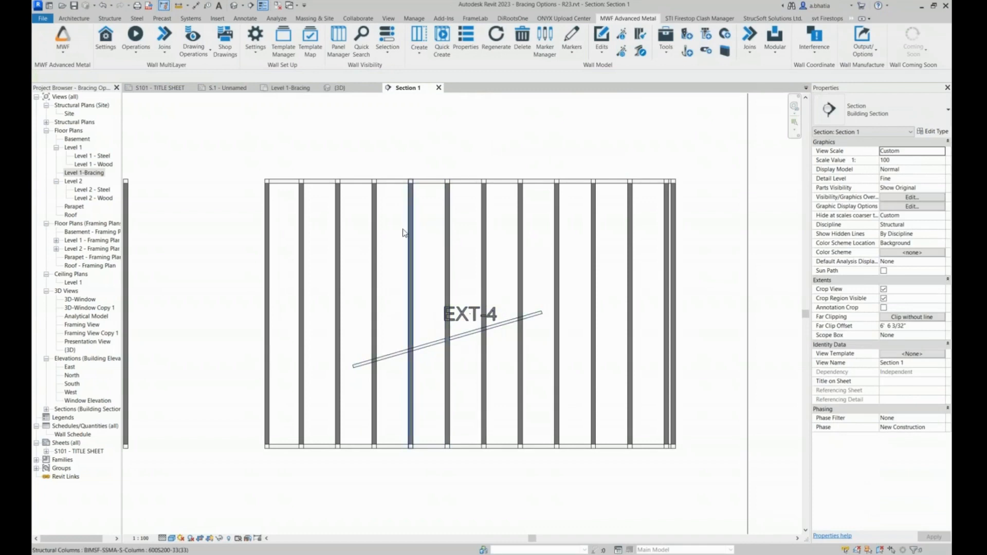
Step: Frame panels EXT-2 and EXT-4 with a 3D selection box and inspect the diagonal brace on EXT-4
left_click_drag(406, 136, 319, 238)
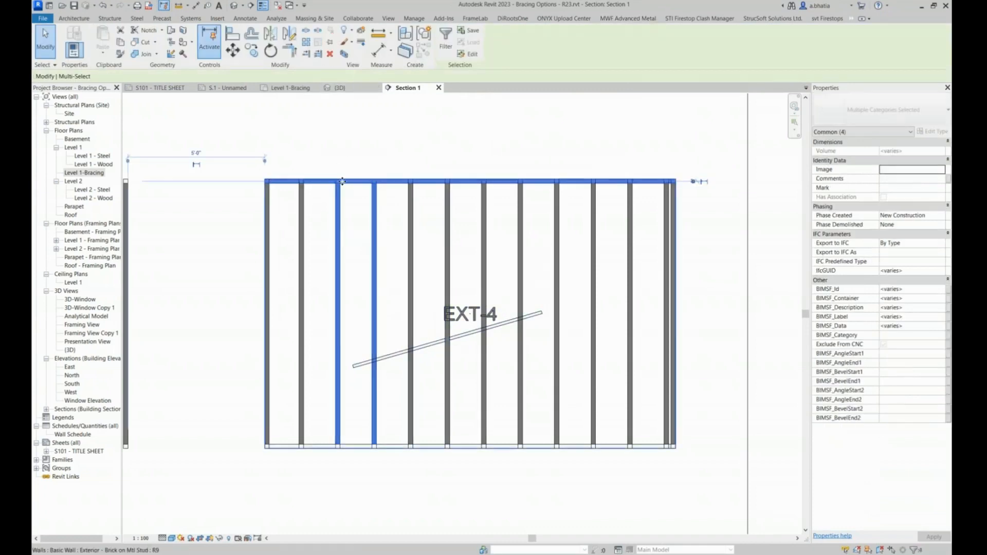
scroll(364, 159, "down", 2)
left_click_drag(372, 147, 213, 249)
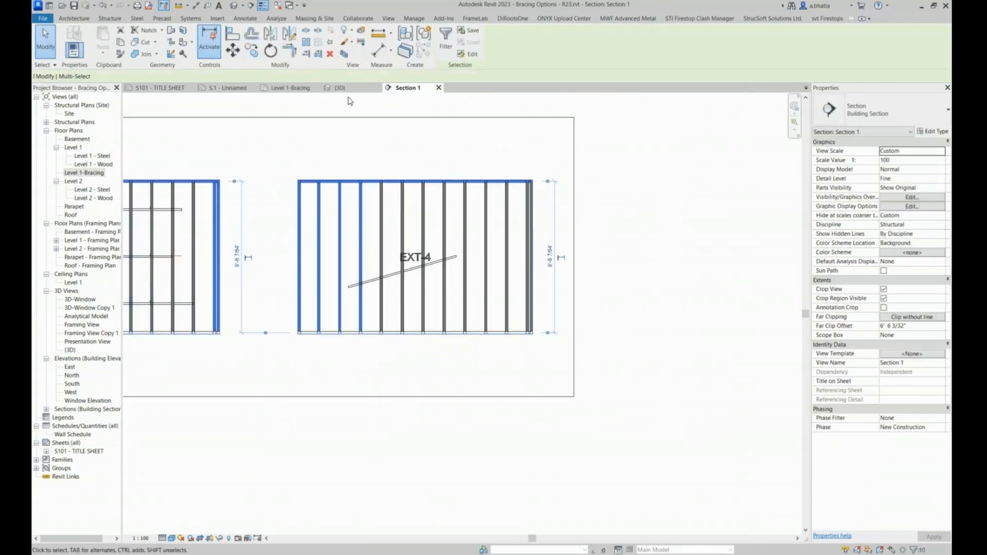
left_click(345, 54)
left_click(474, 143)
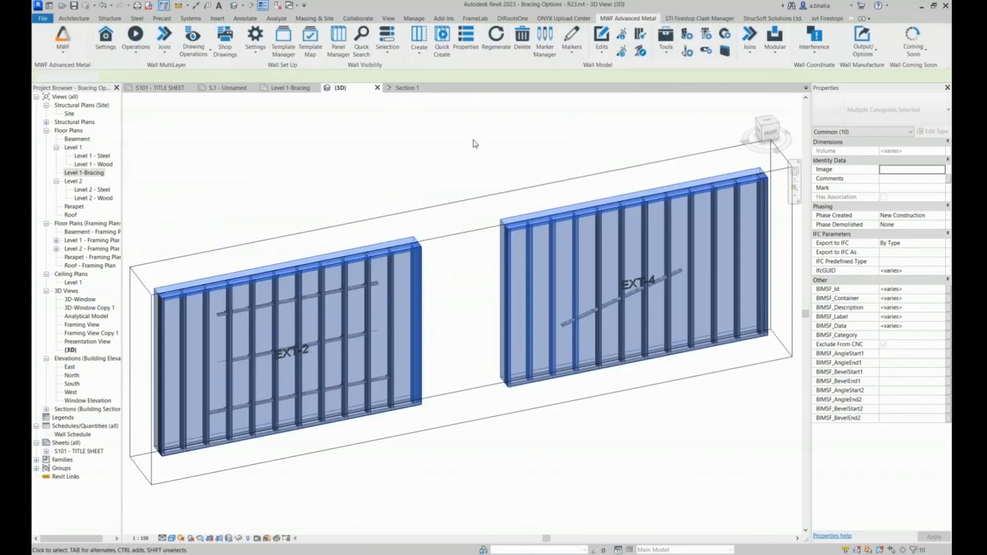
scroll(583, 272, "up", 5)
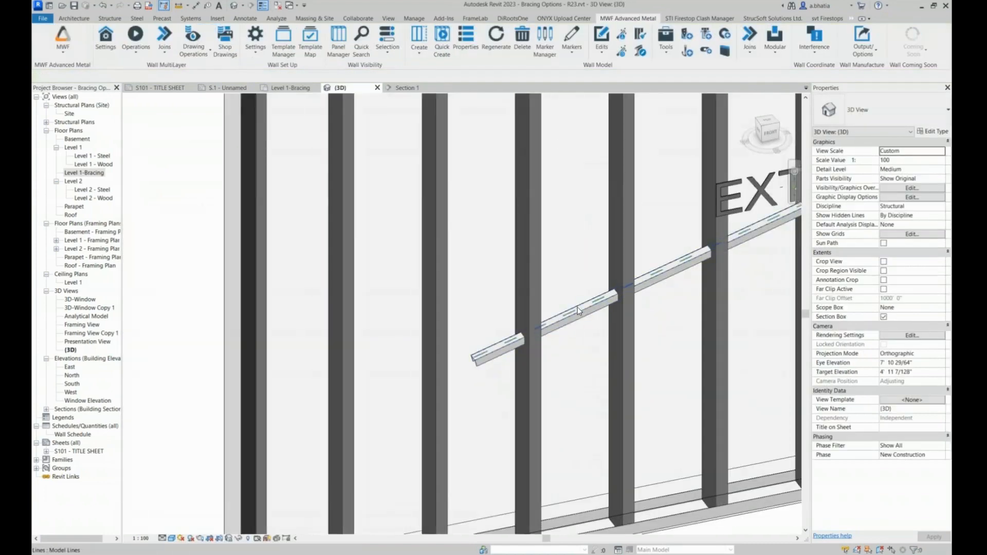
scroll(576, 314, "down", 6)
scroll(610, 243, "up", 4)
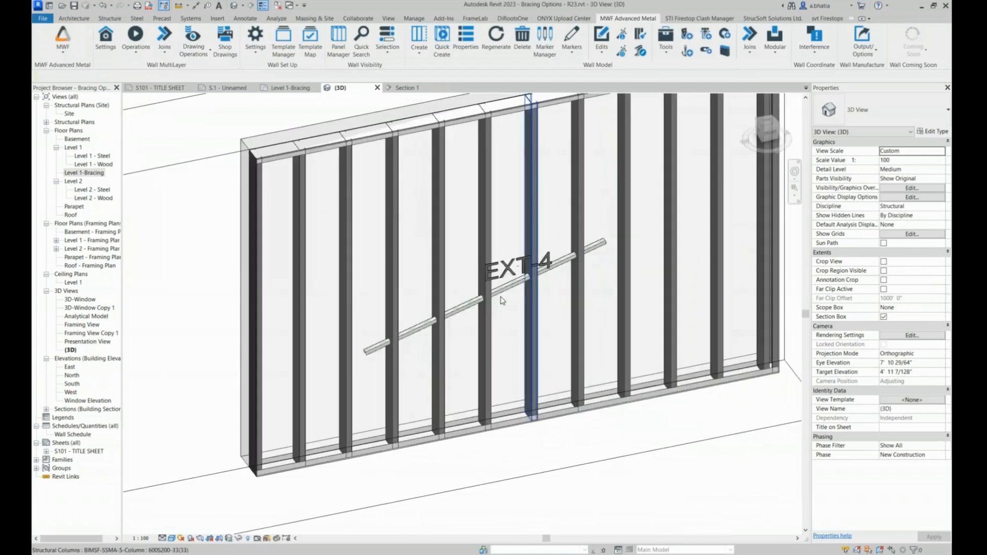
Step: In Section 1, extend the diagonal marker line's upper end along its slope to between the tenth and eleventh studs of EXT-4
left_click(402, 88)
scroll(466, 253, "up", 5)
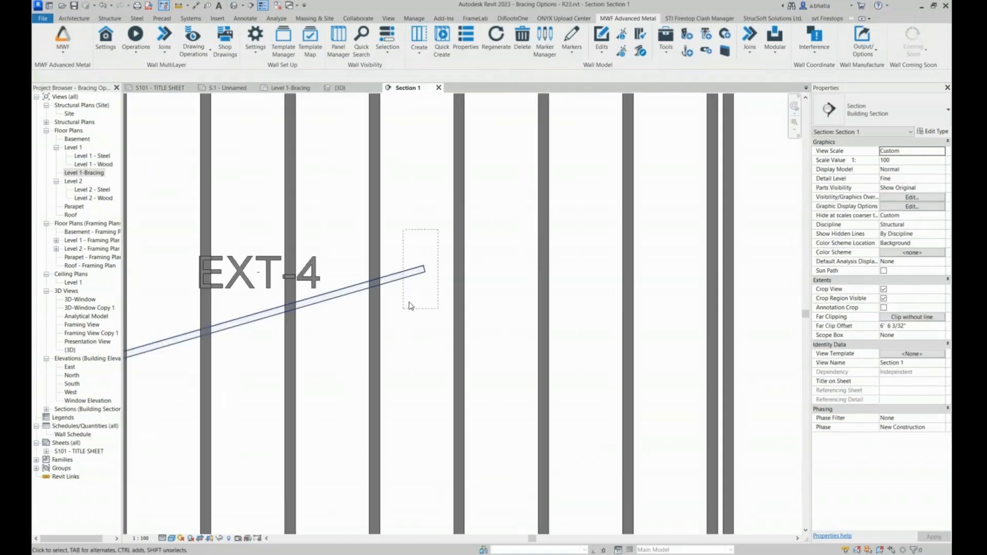
left_click(416, 278)
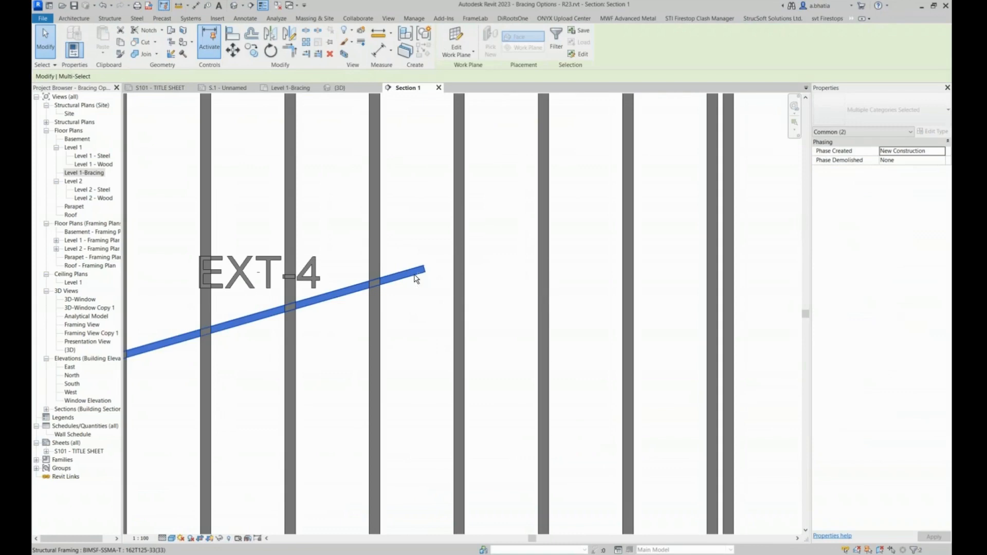
left_click(418, 279)
left_click_drag(426, 267, 581, 220)
scroll(600, 276, "down", 4)
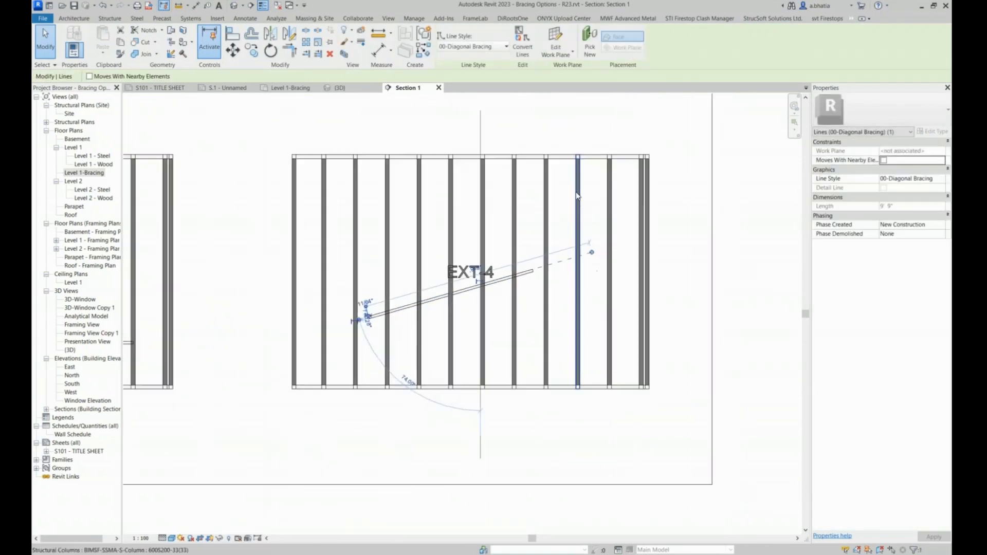
Step: Regenerate EXT-4 to match the lengthened marker line, and view the longer diagonal brace in 3D
left_click(578, 170)
left_click(628, 18)
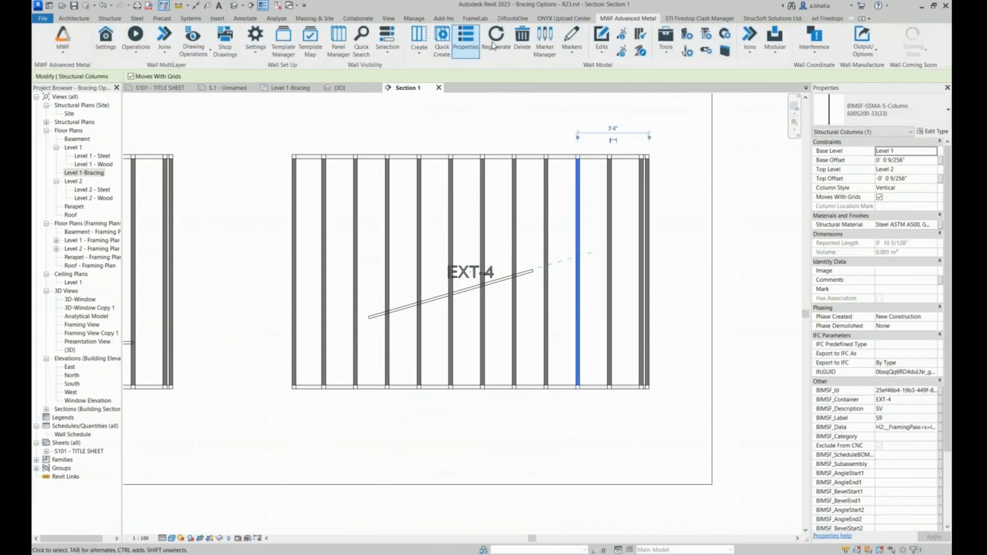
left_click(497, 40)
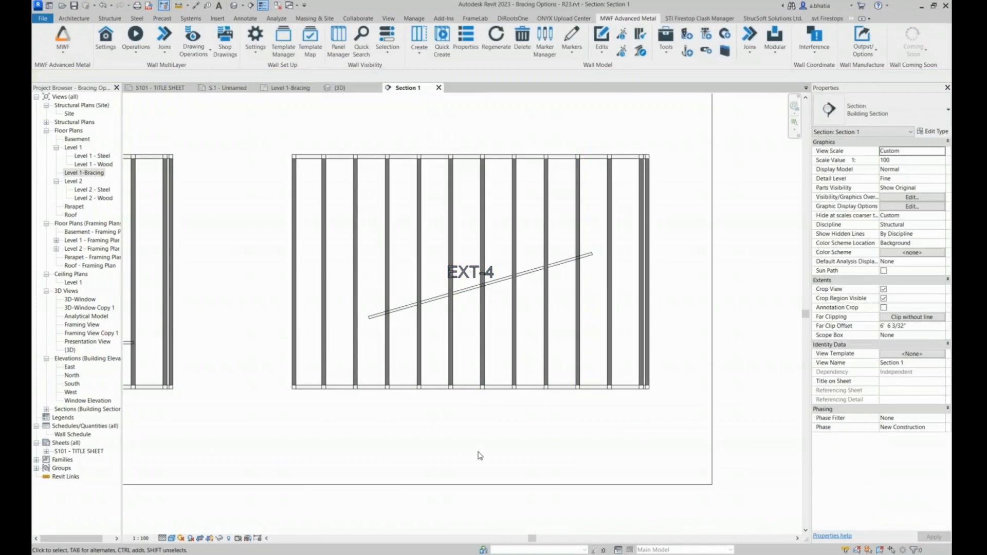
scroll(594, 288, "down", 3)
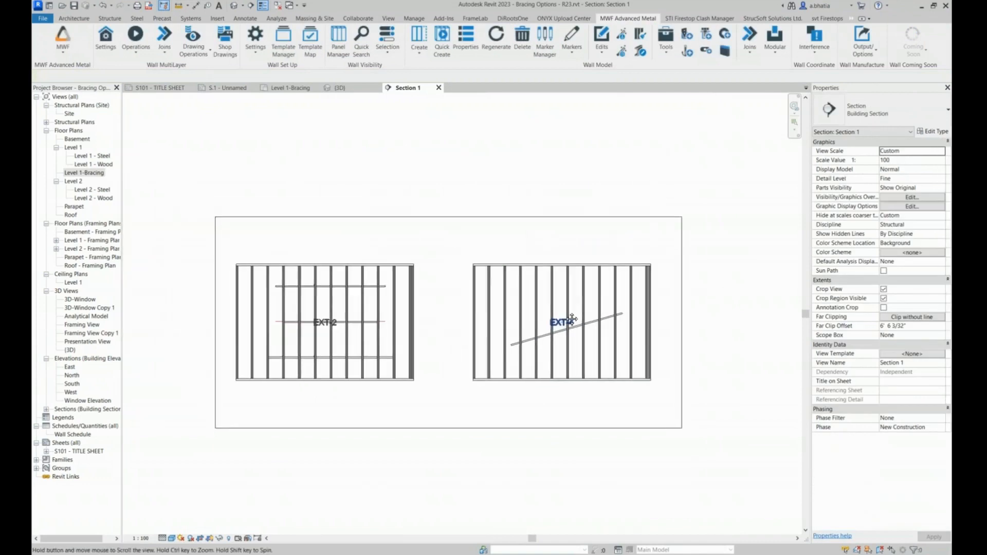
left_click(353, 87)
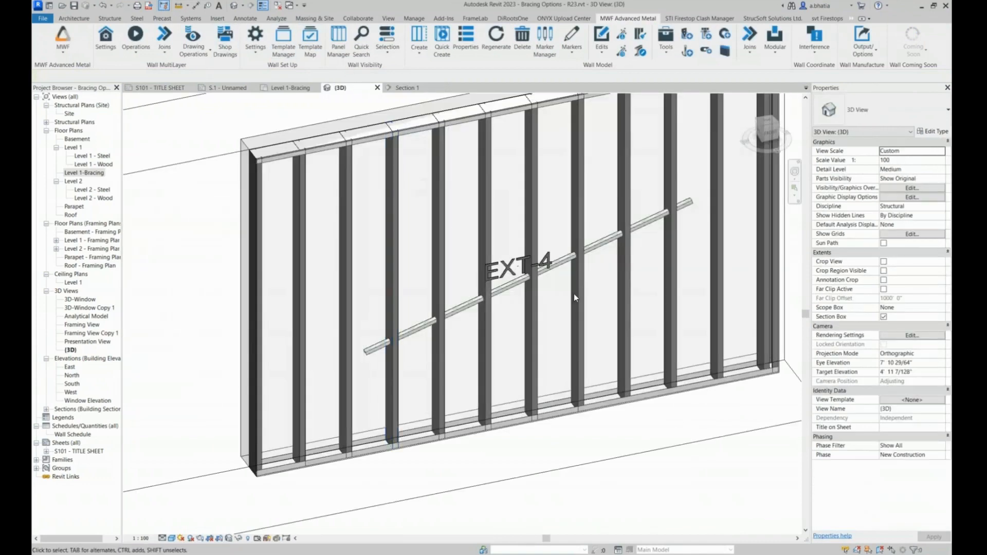
scroll(603, 247, "down", 3)
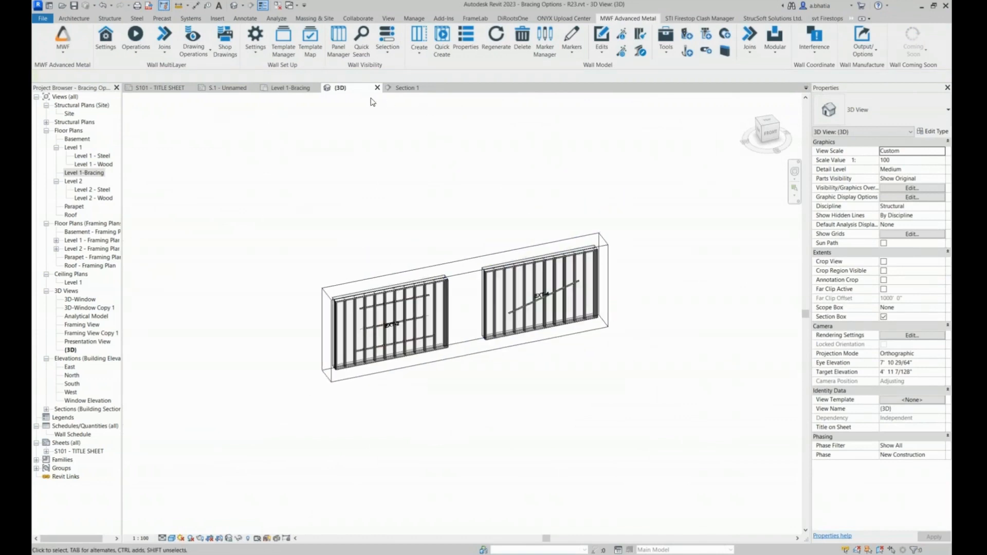
Step: Frame all the wall panels from the Level 1-Bracing plan in a 3D selection box and examine the diagonal brace on EXT-3
left_click(271, 92)
scroll(302, 188, "down", 4)
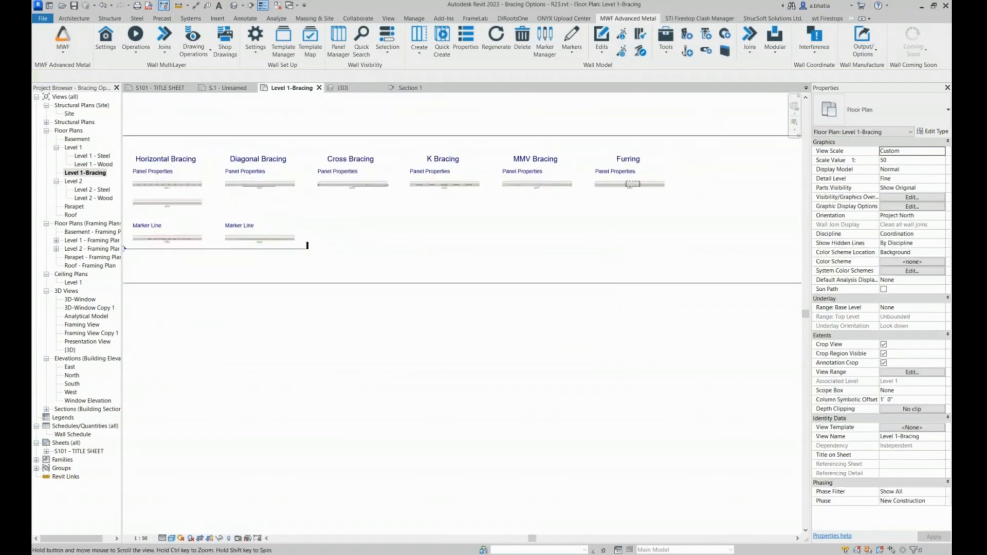
middle_click_drag(140, 176, 183, 175)
left_click_drag(162, 175, 711, 245)
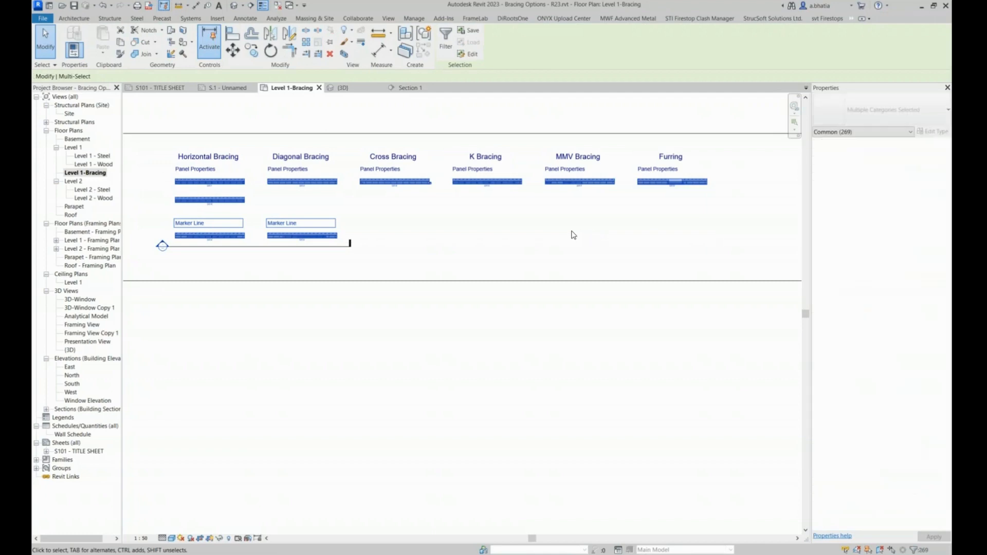
left_click(371, 89)
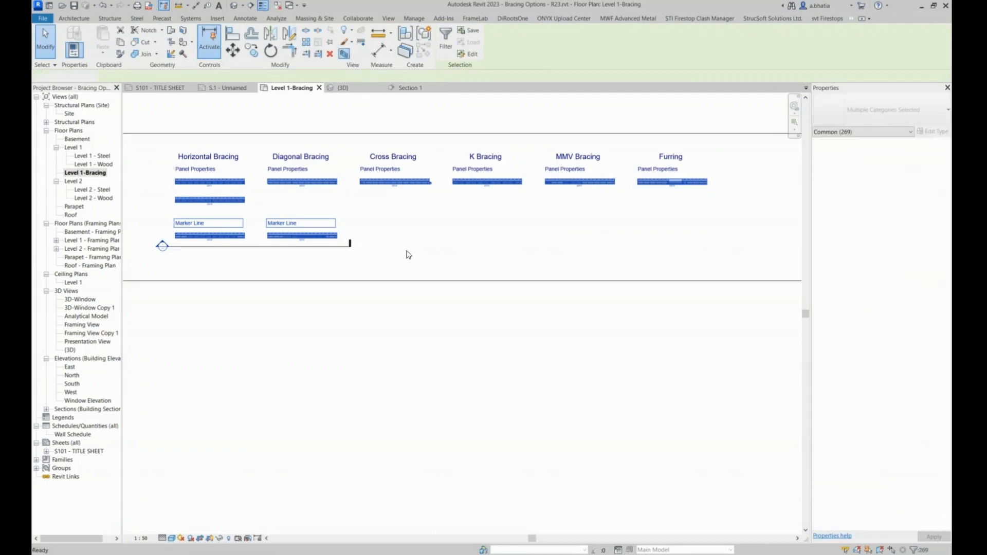
left_click(448, 401)
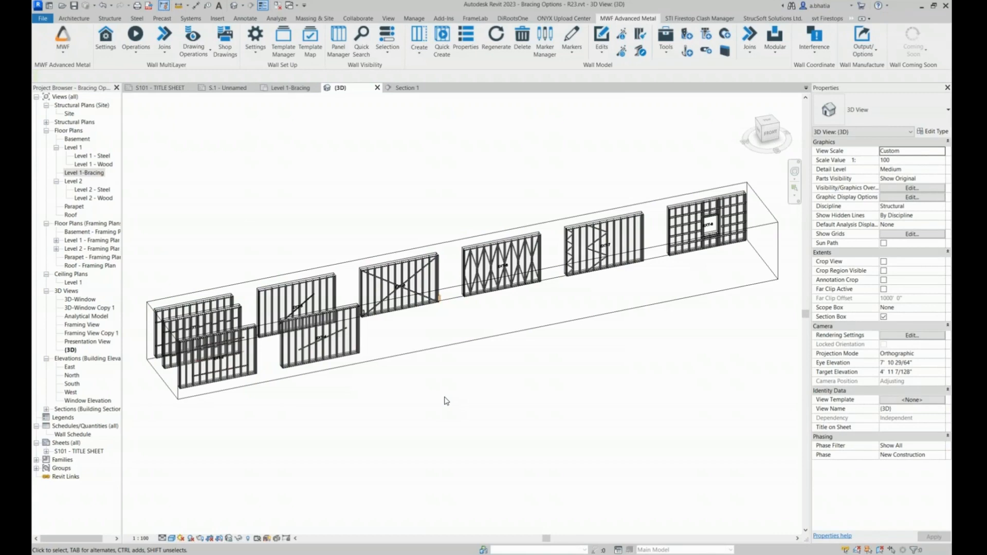
scroll(242, 286, "up", 2)
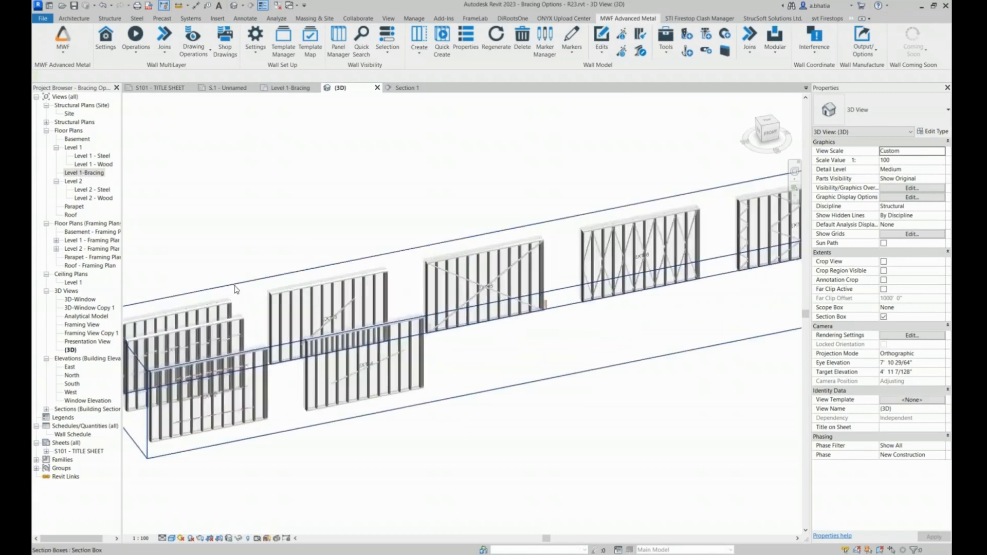
scroll(236, 289, "up", 5)
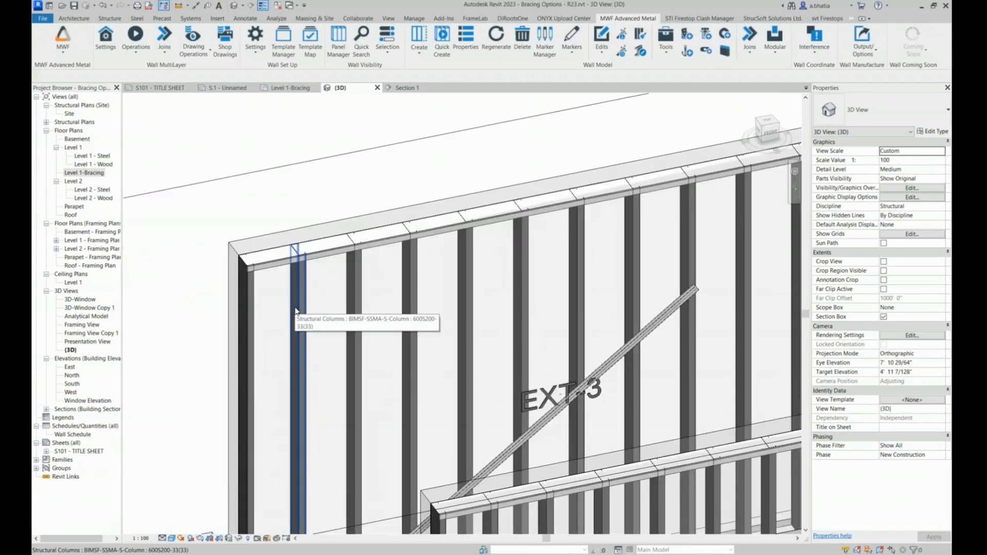
scroll(375, 308, "down", 4)
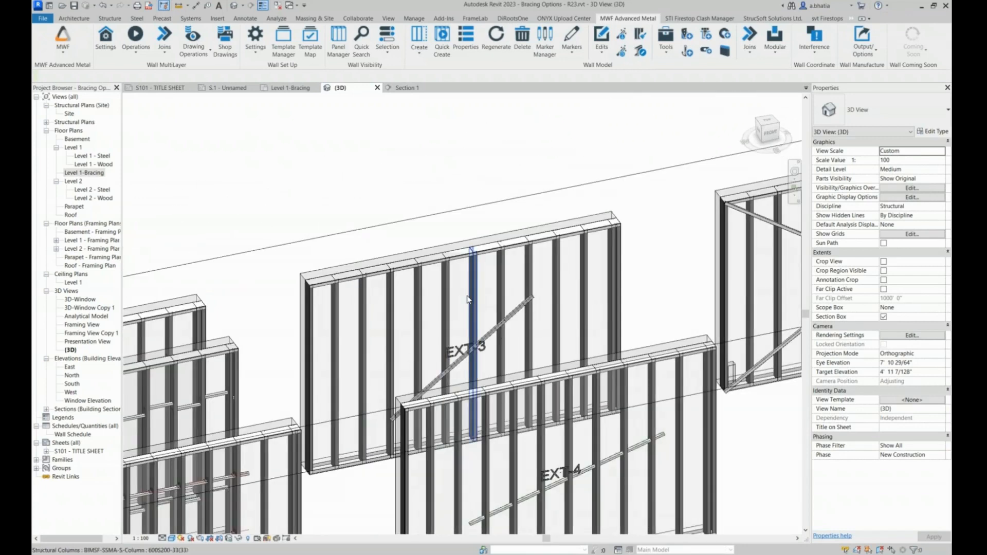